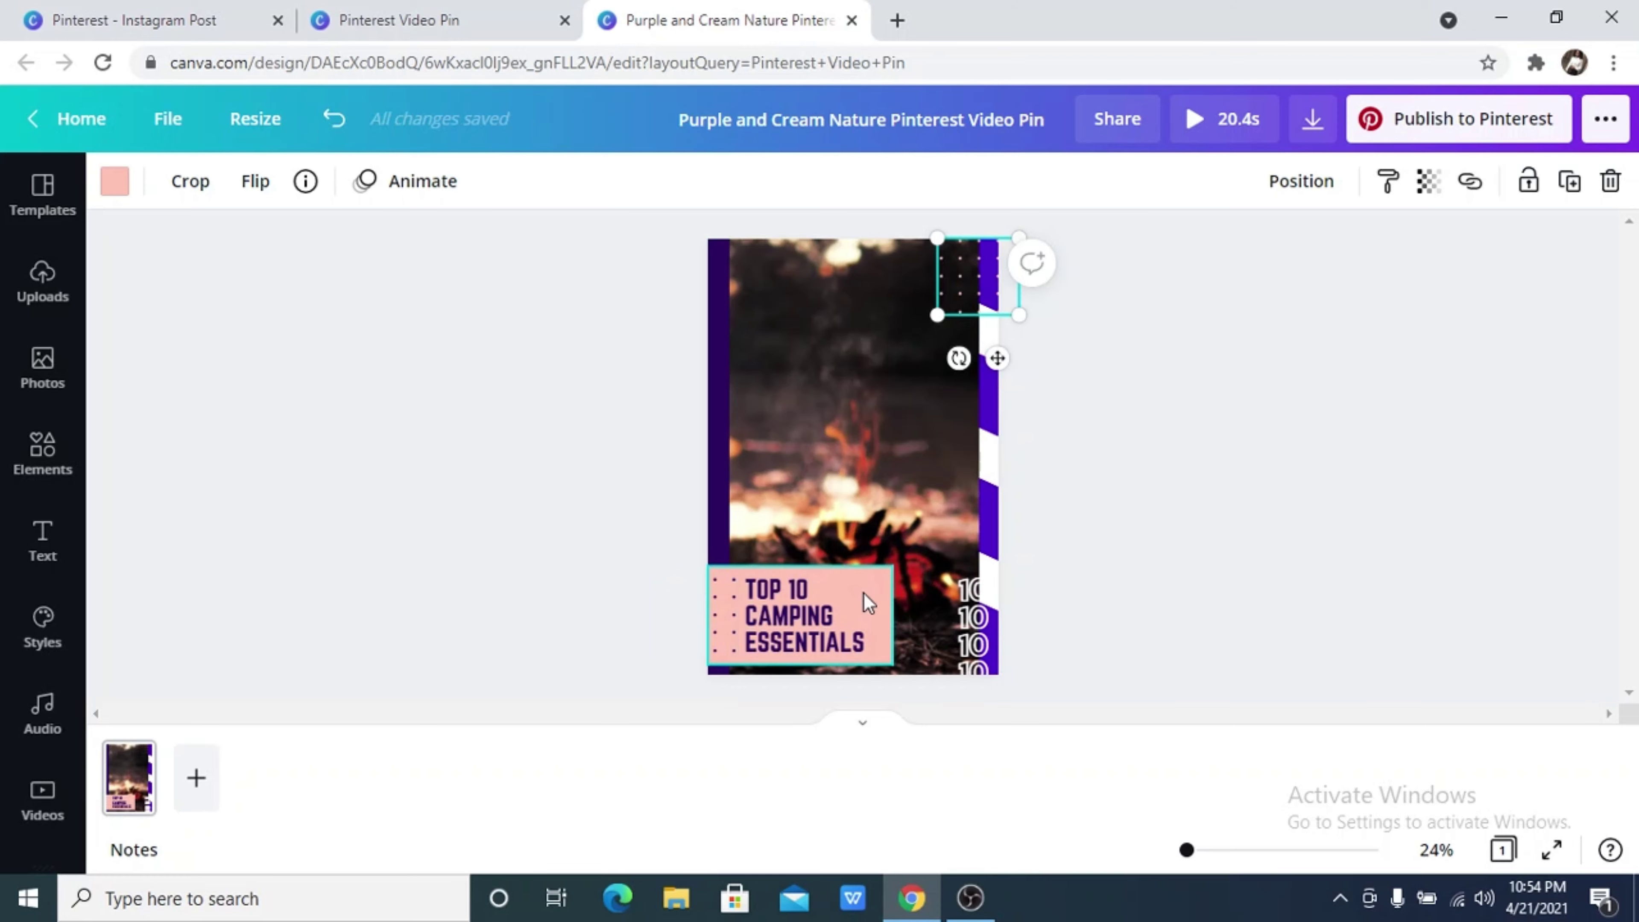
# Step: Delete the stacked "10" graphic and recolour the diagonal stripes with the yellow brand colour
pyautogui.click(975, 640)
pyautogui.press('Delete')
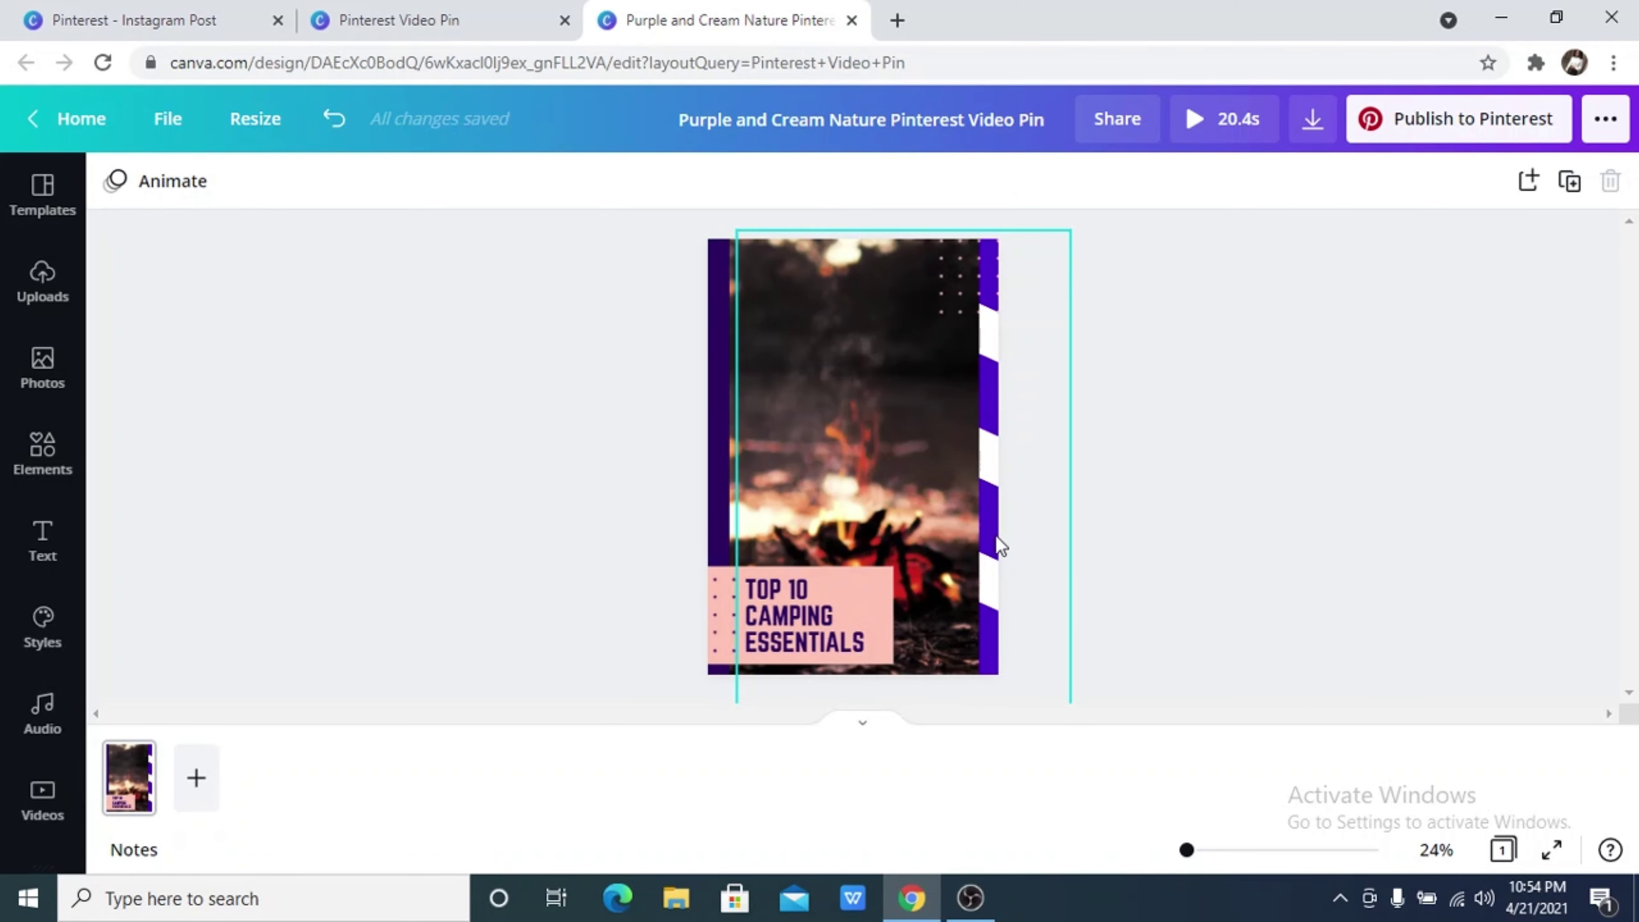
pyautogui.click(996, 464)
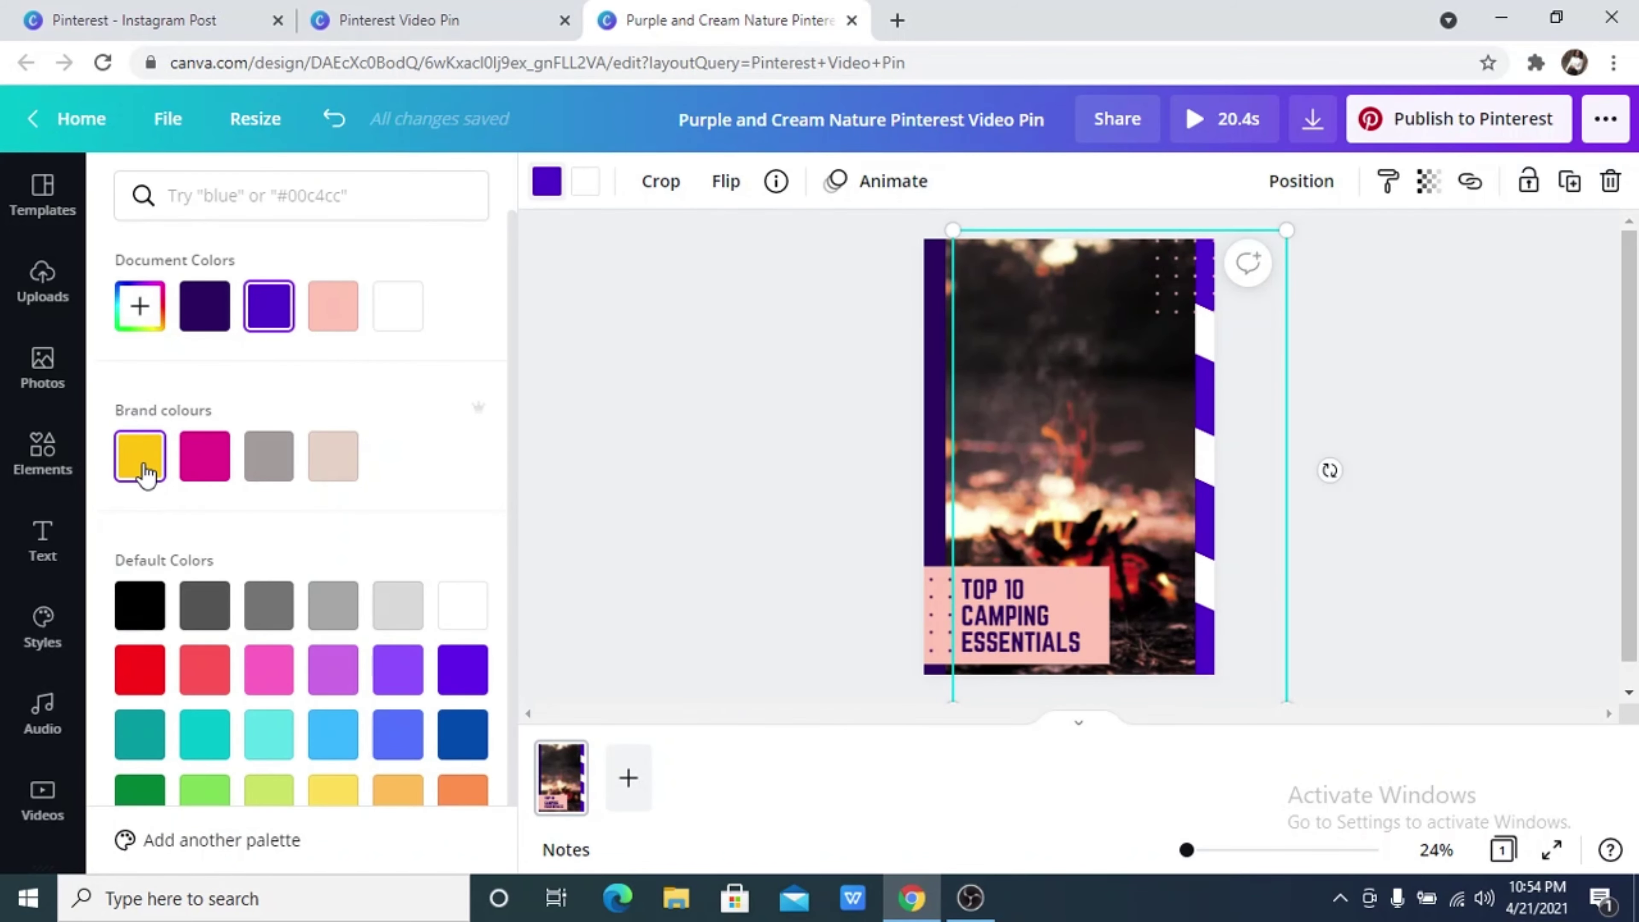
pyautogui.click(140, 456)
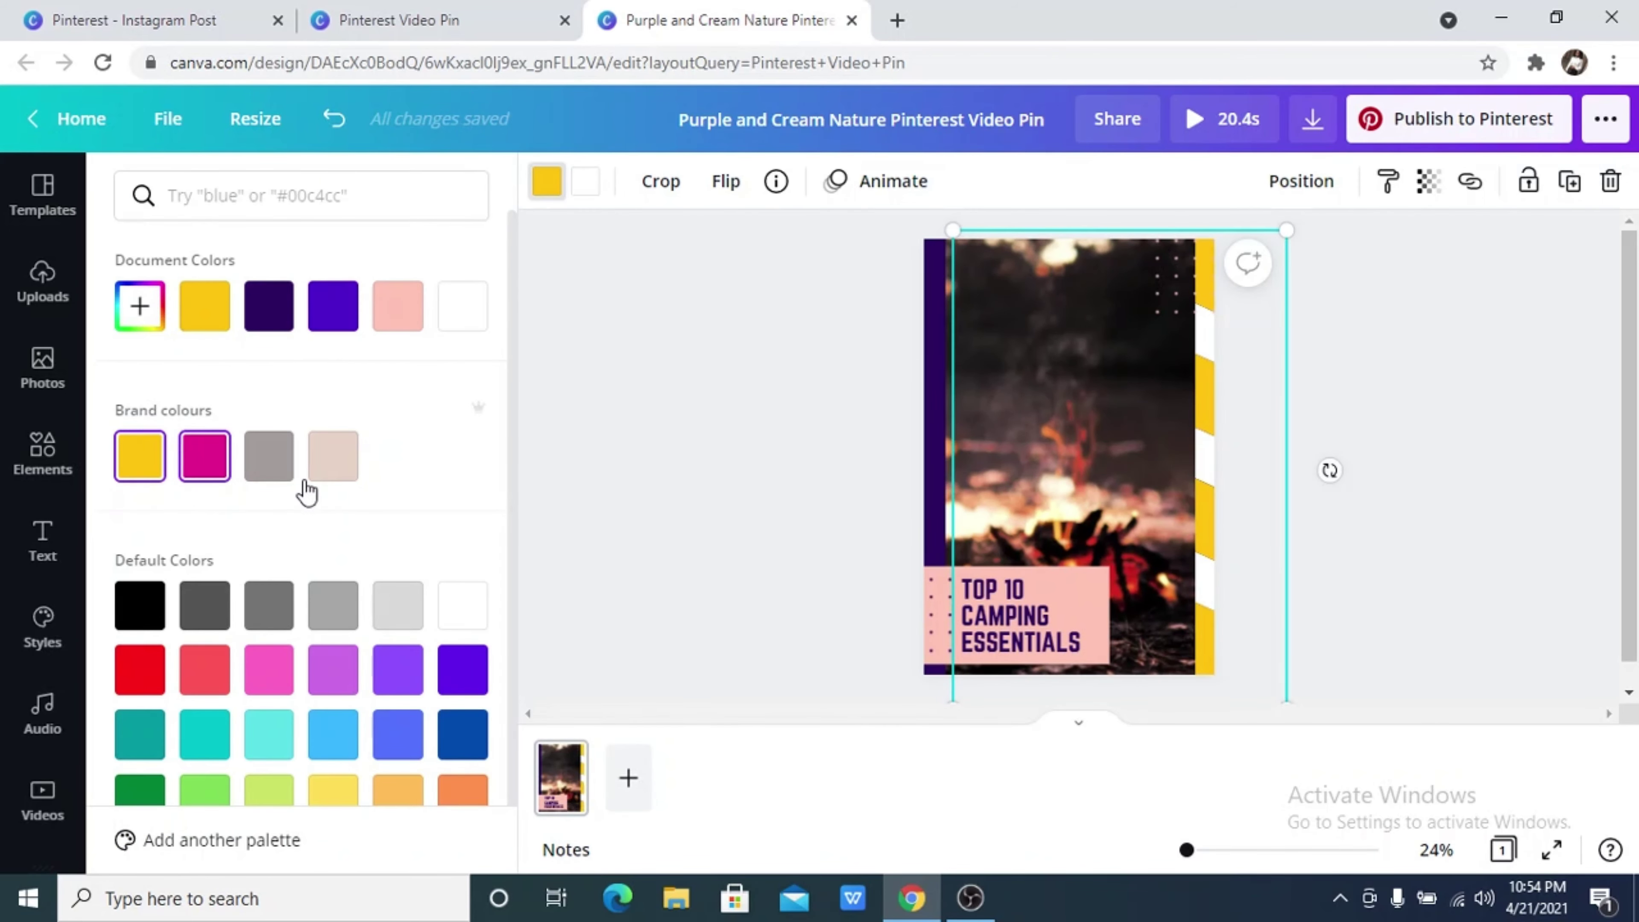
# Step: Change the dark purple page background to the yellow brand colour
pyautogui.click(627, 417)
pyautogui.click(688, 402)
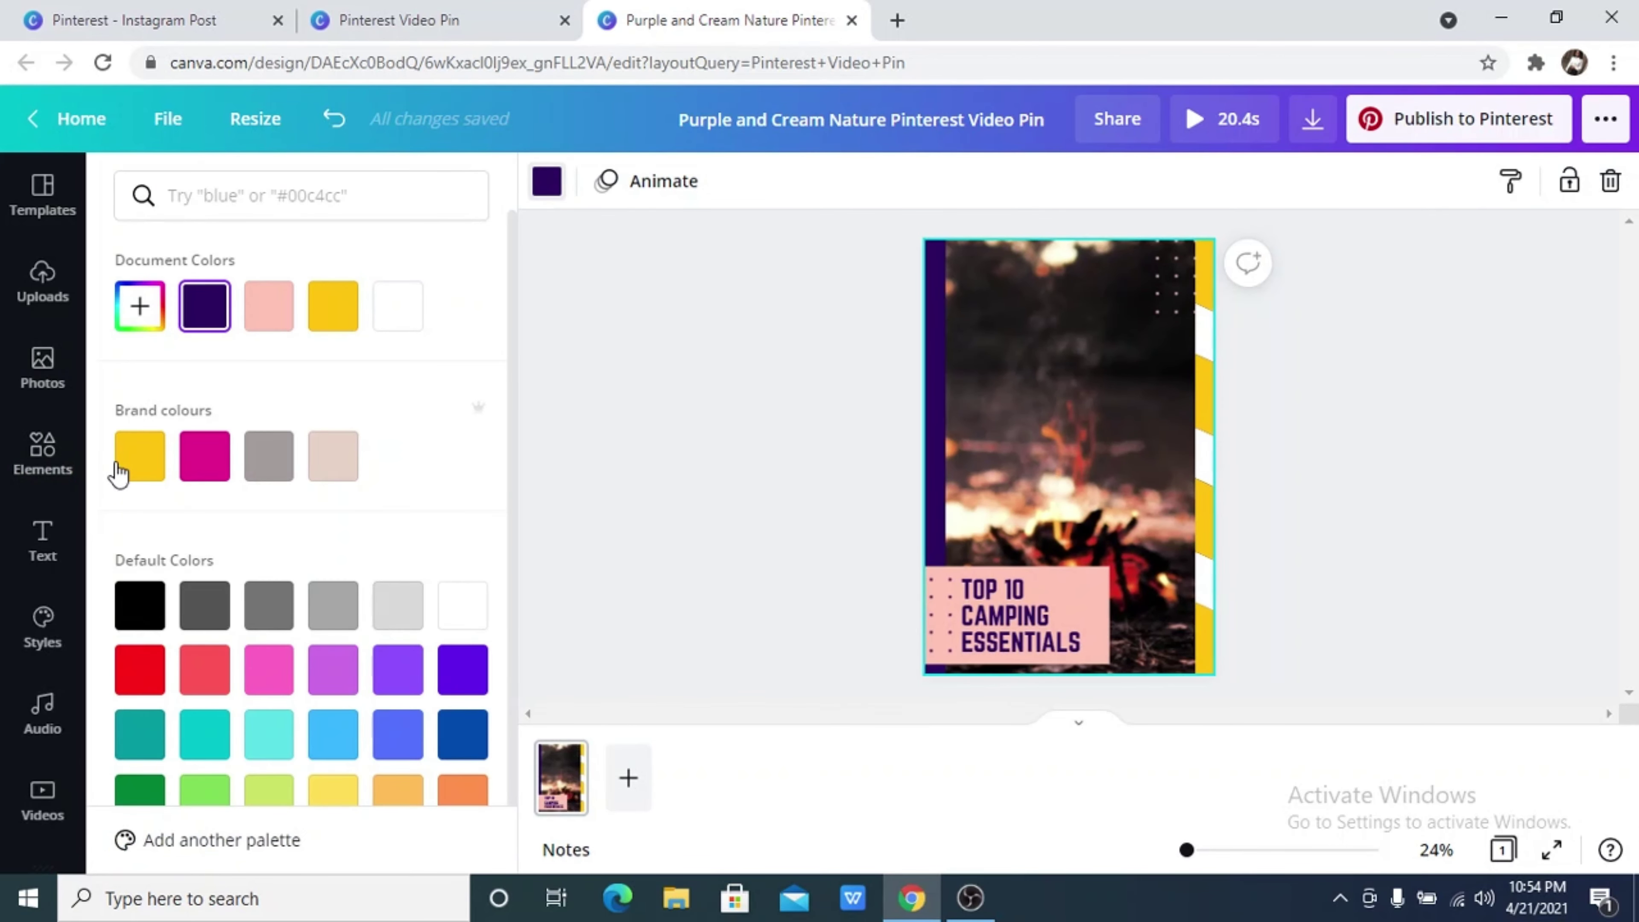
pyautogui.click(133, 462)
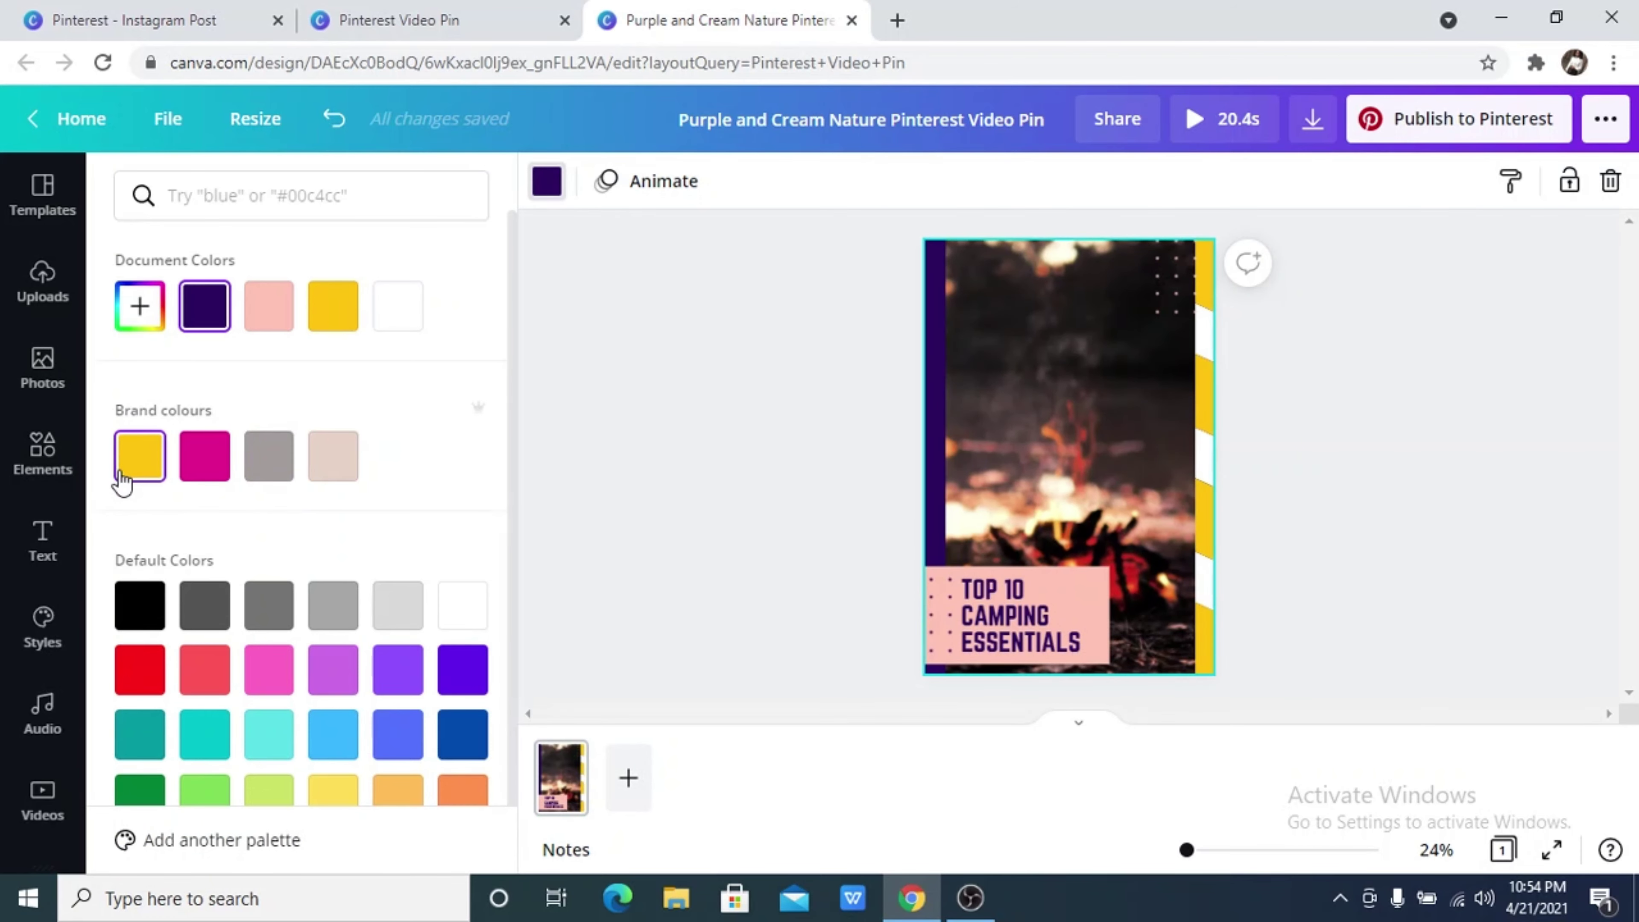
pyautogui.click(562, 457)
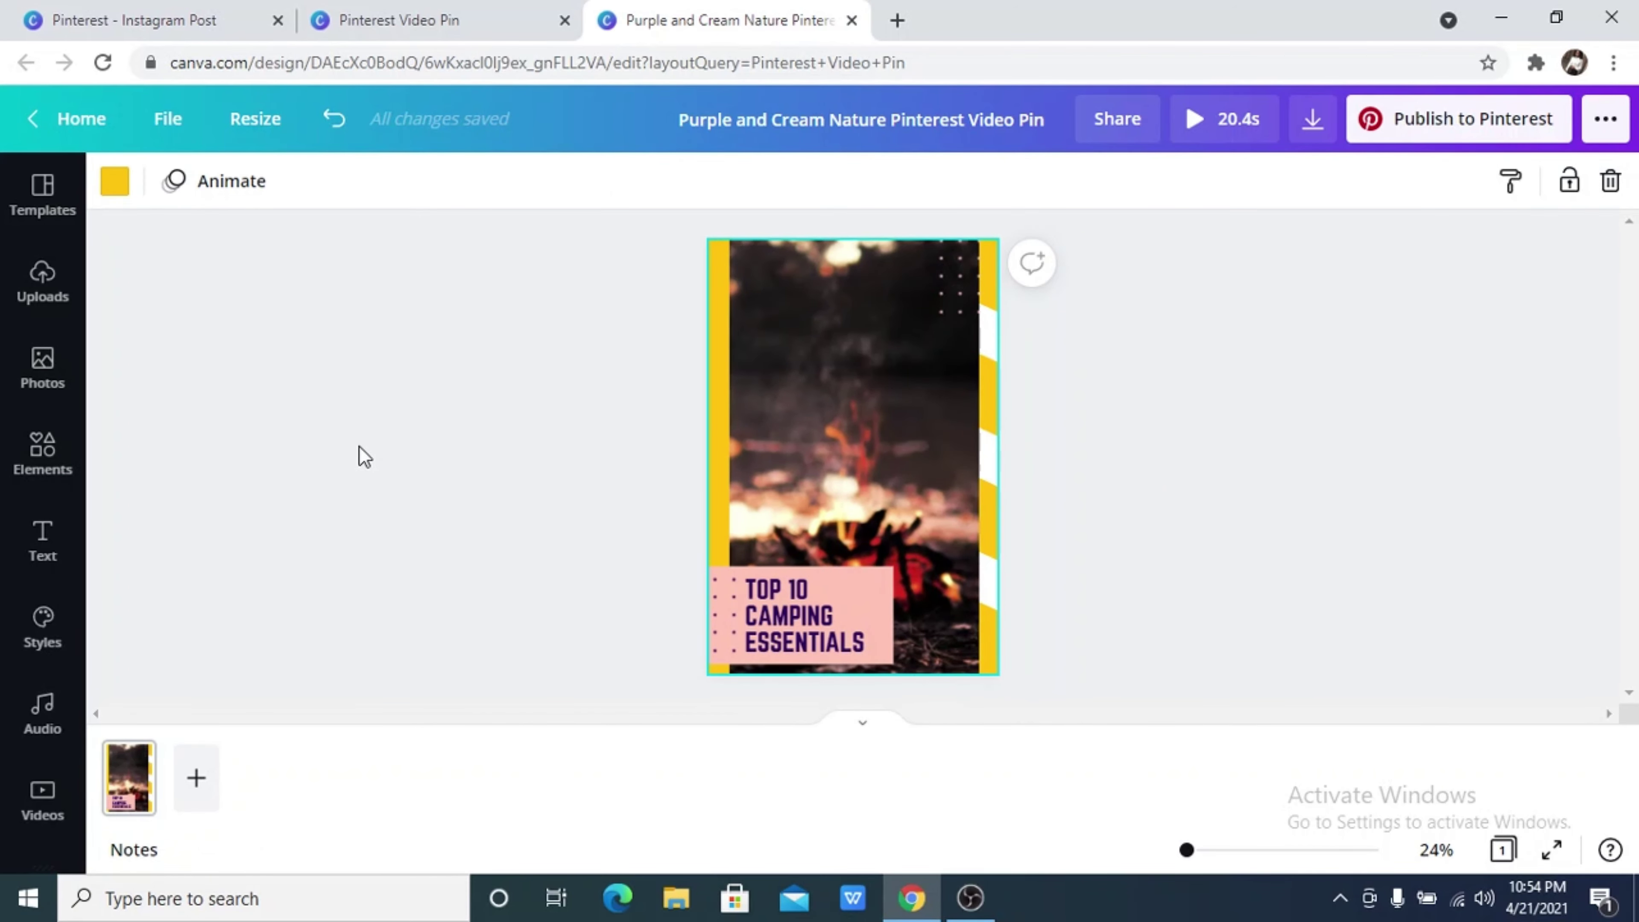
# Step: Replace the "TOP 10 CAMPING ESSENTIALS" title with "HOW TO CREATE VIDEO PINS IN PINTEREST"
pyautogui.doubleClick(777, 597)
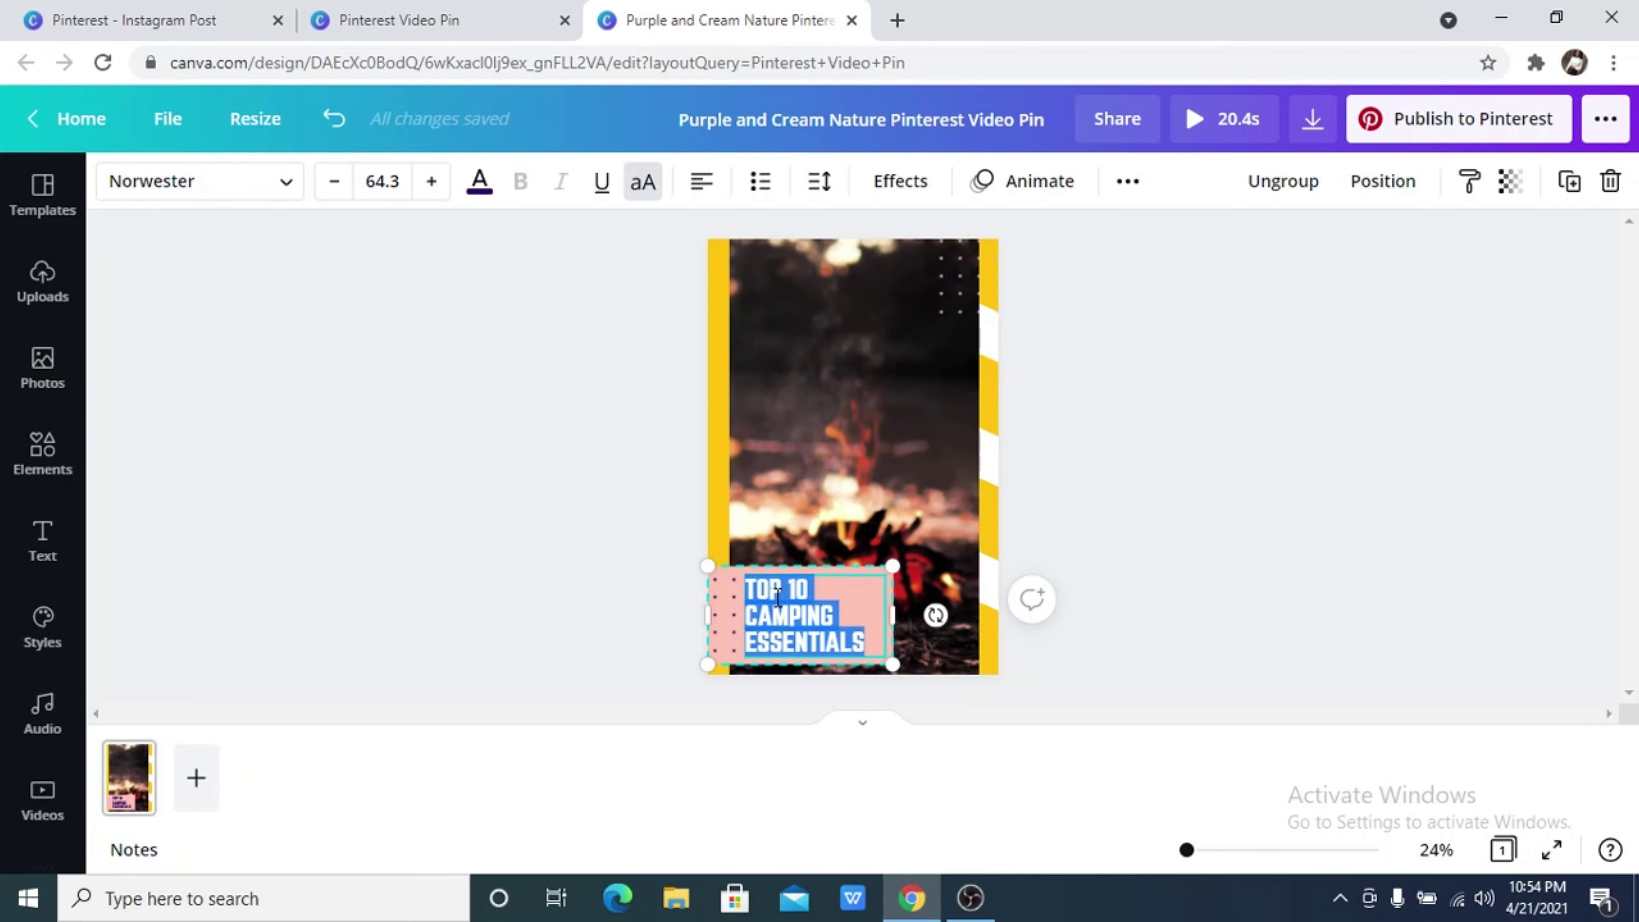
pyautogui.write('HOW')
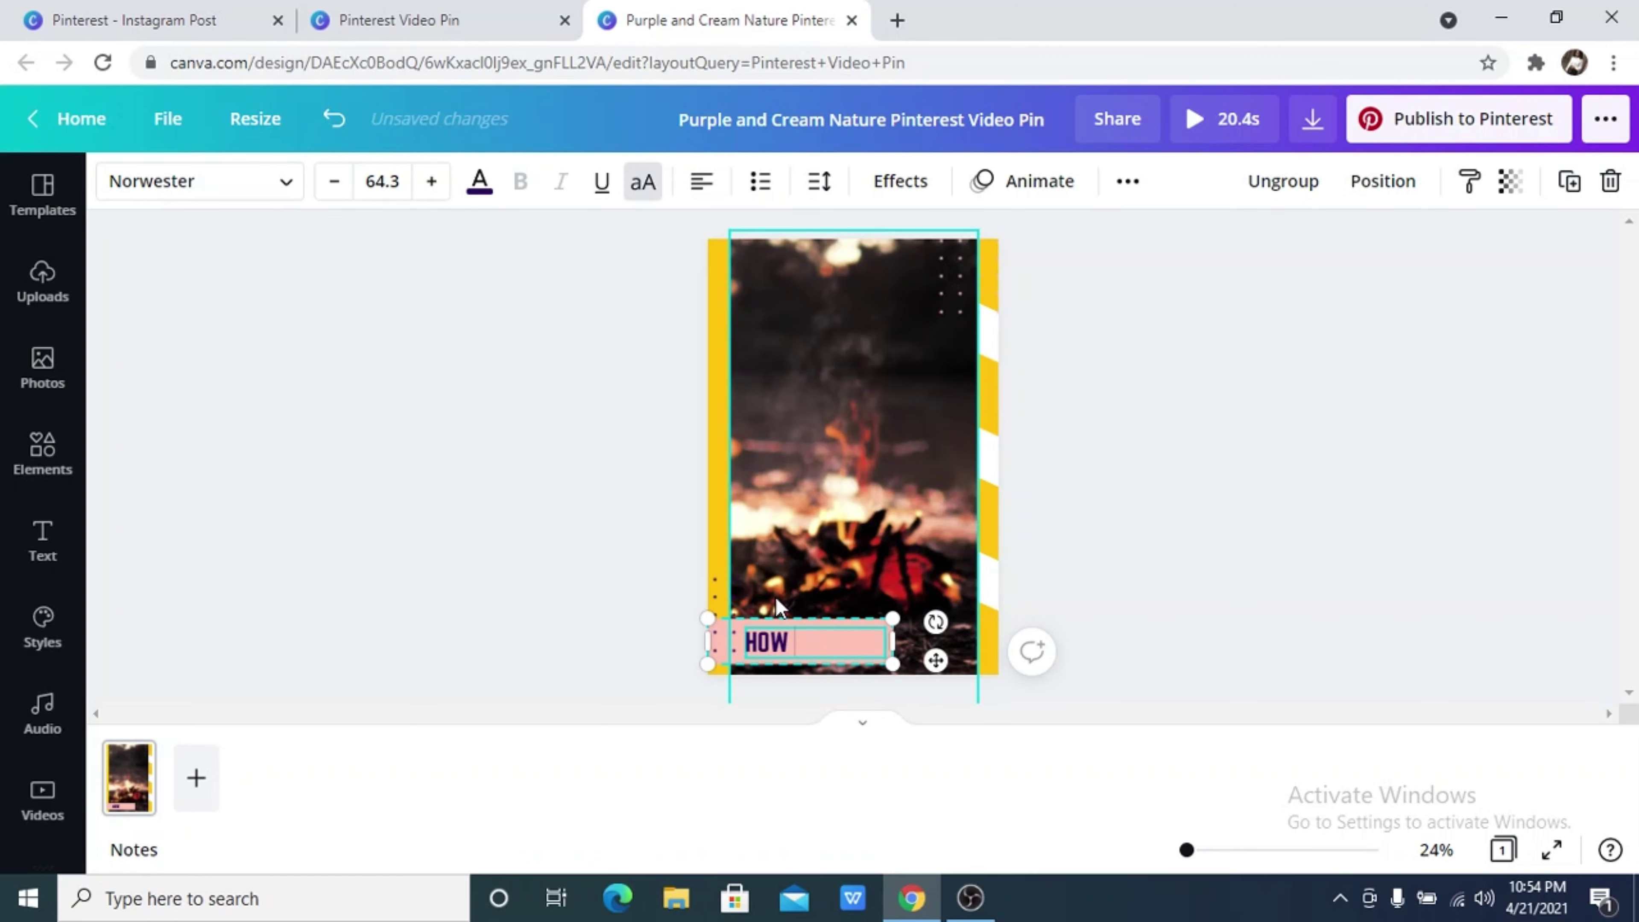
pyautogui.write(' TO C')
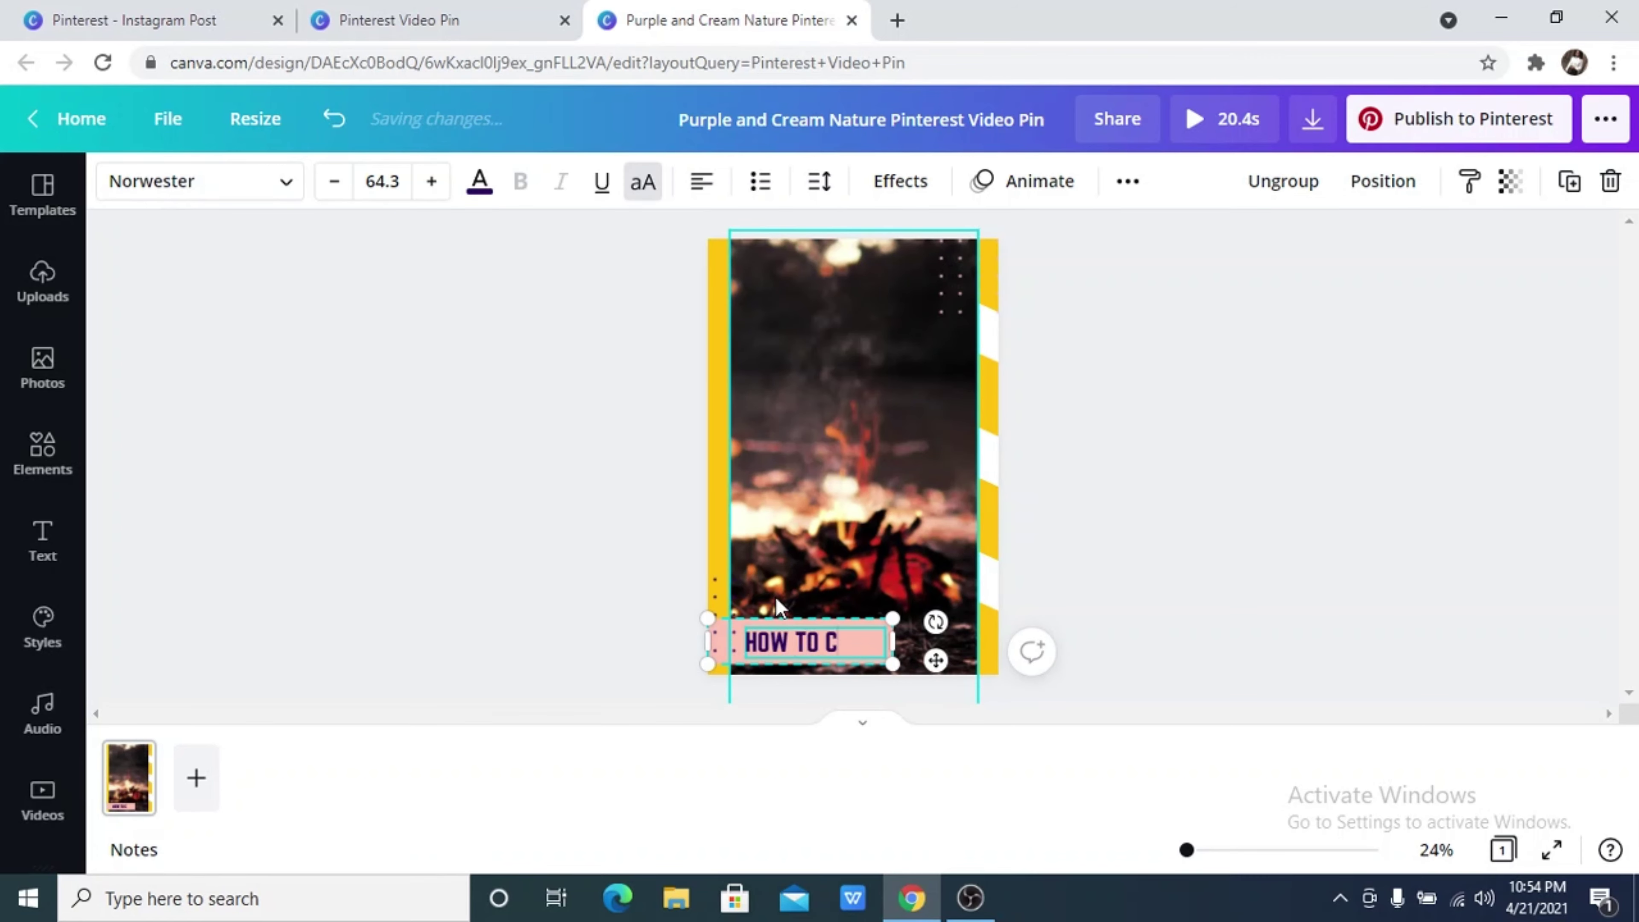
pyautogui.write('REATE V')
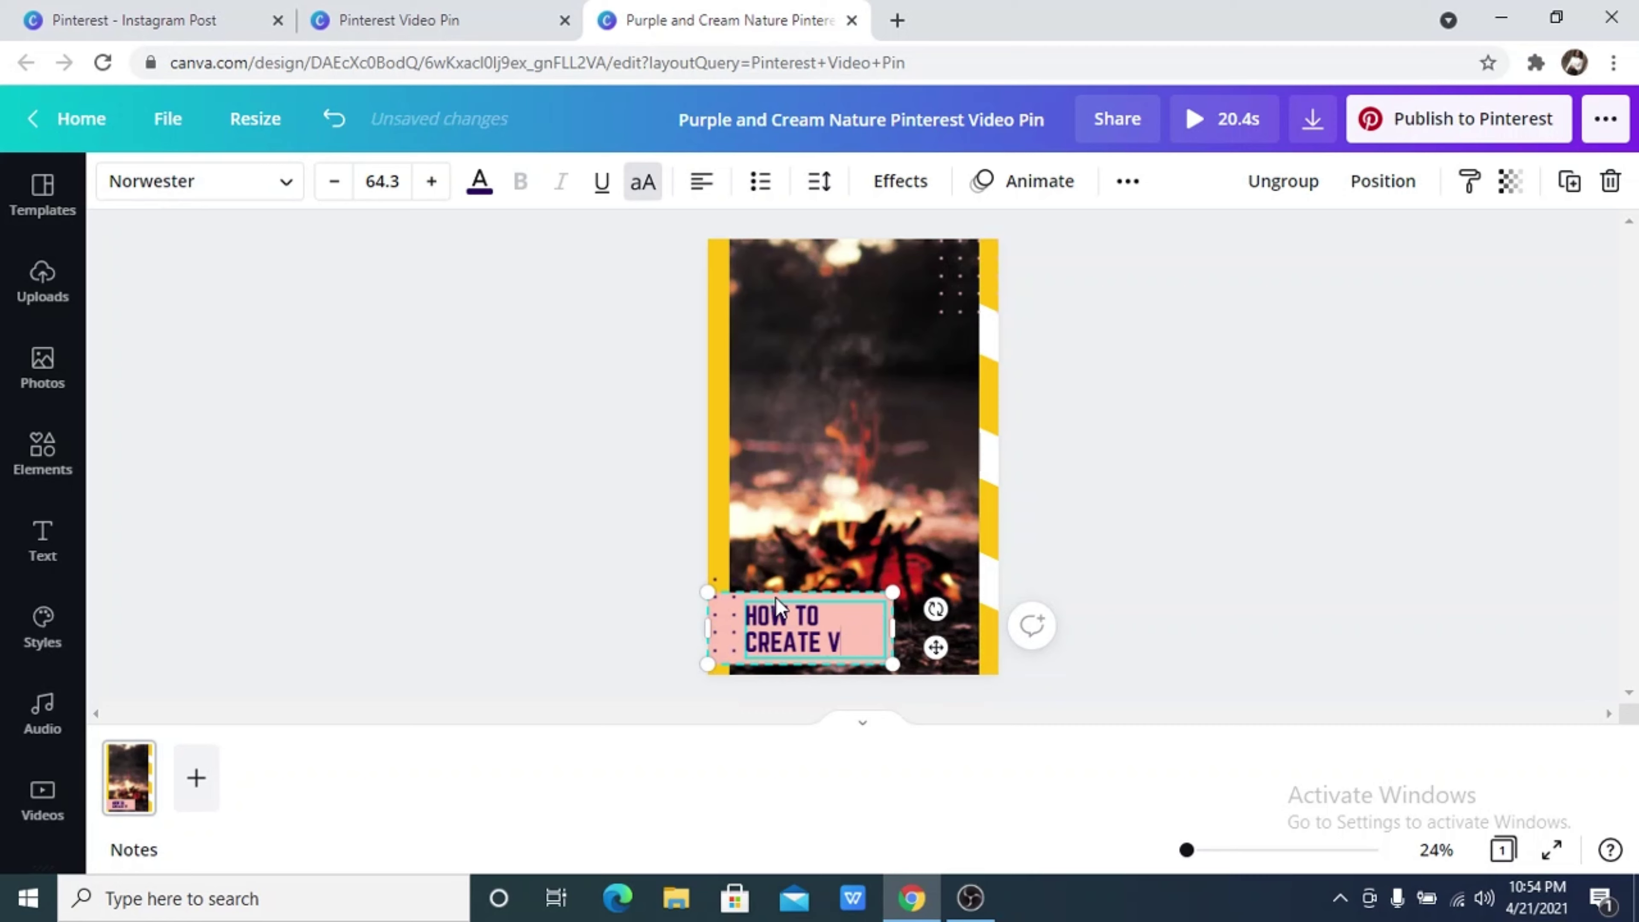
pyautogui.write('IDEO PIN S')
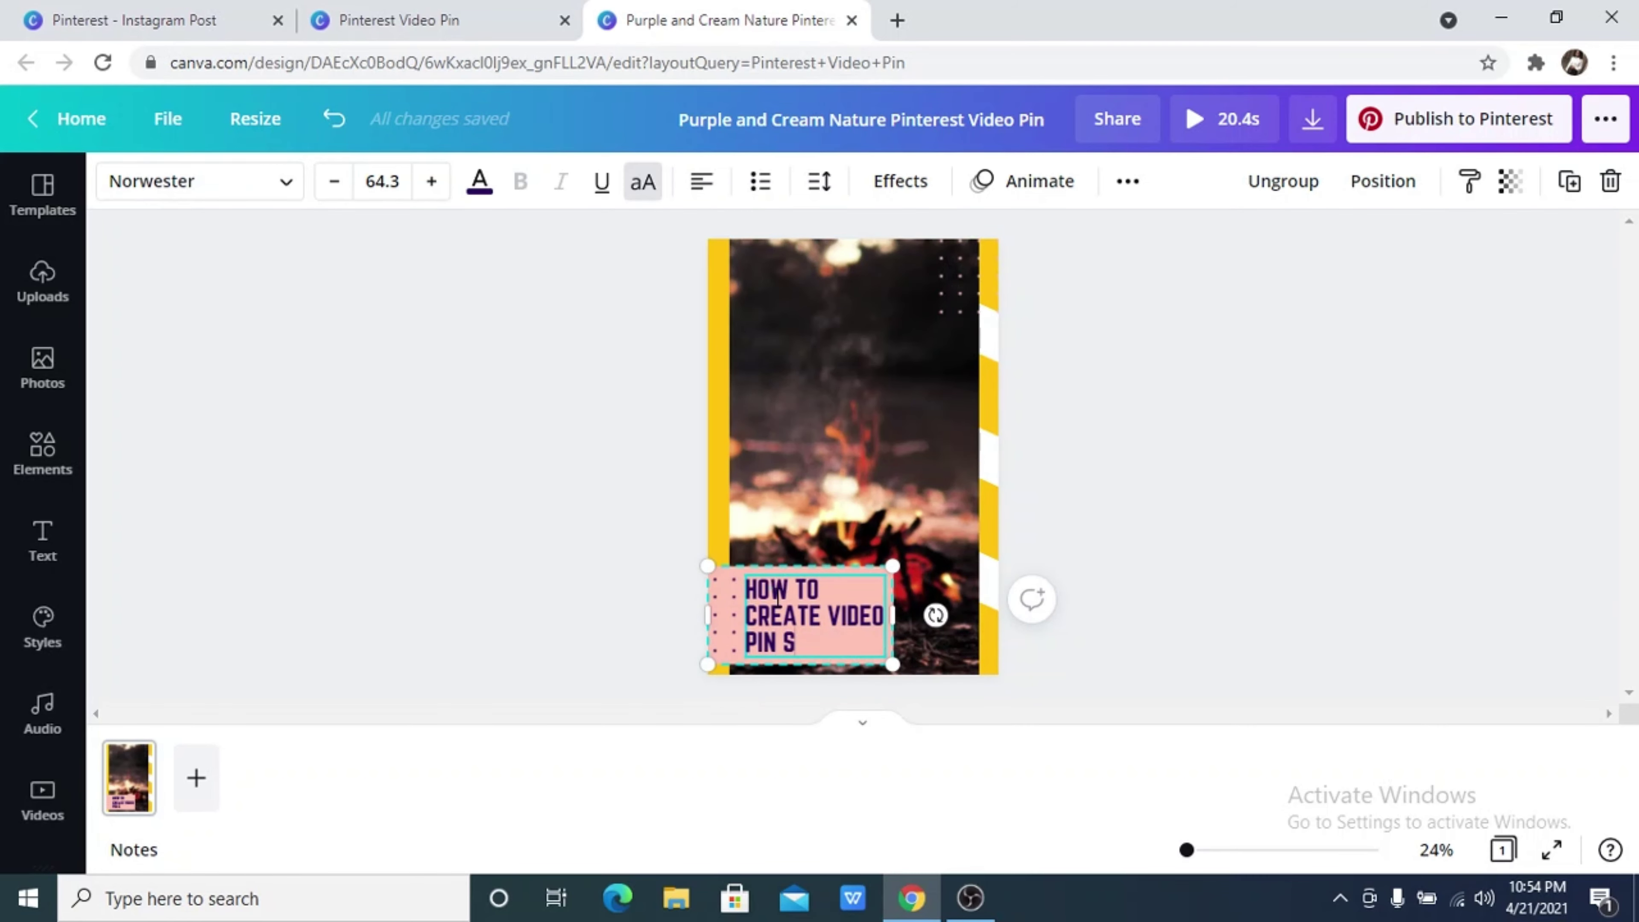
pyautogui.press('BackSpace')
pyautogui.write('S IN PINTE')
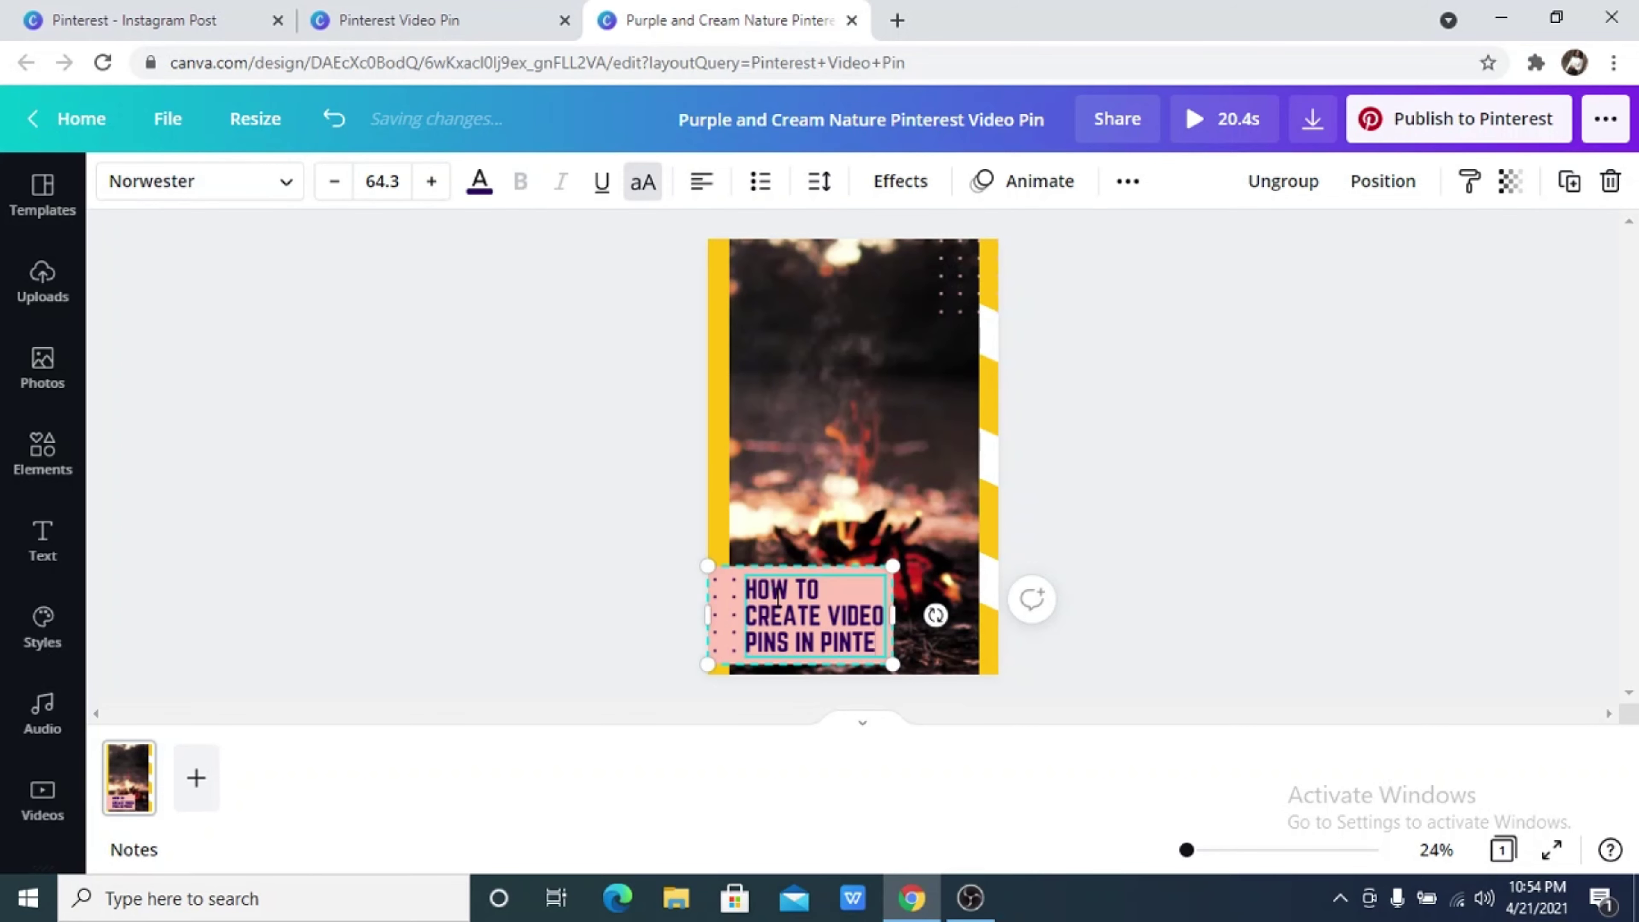
pyautogui.write('REST')
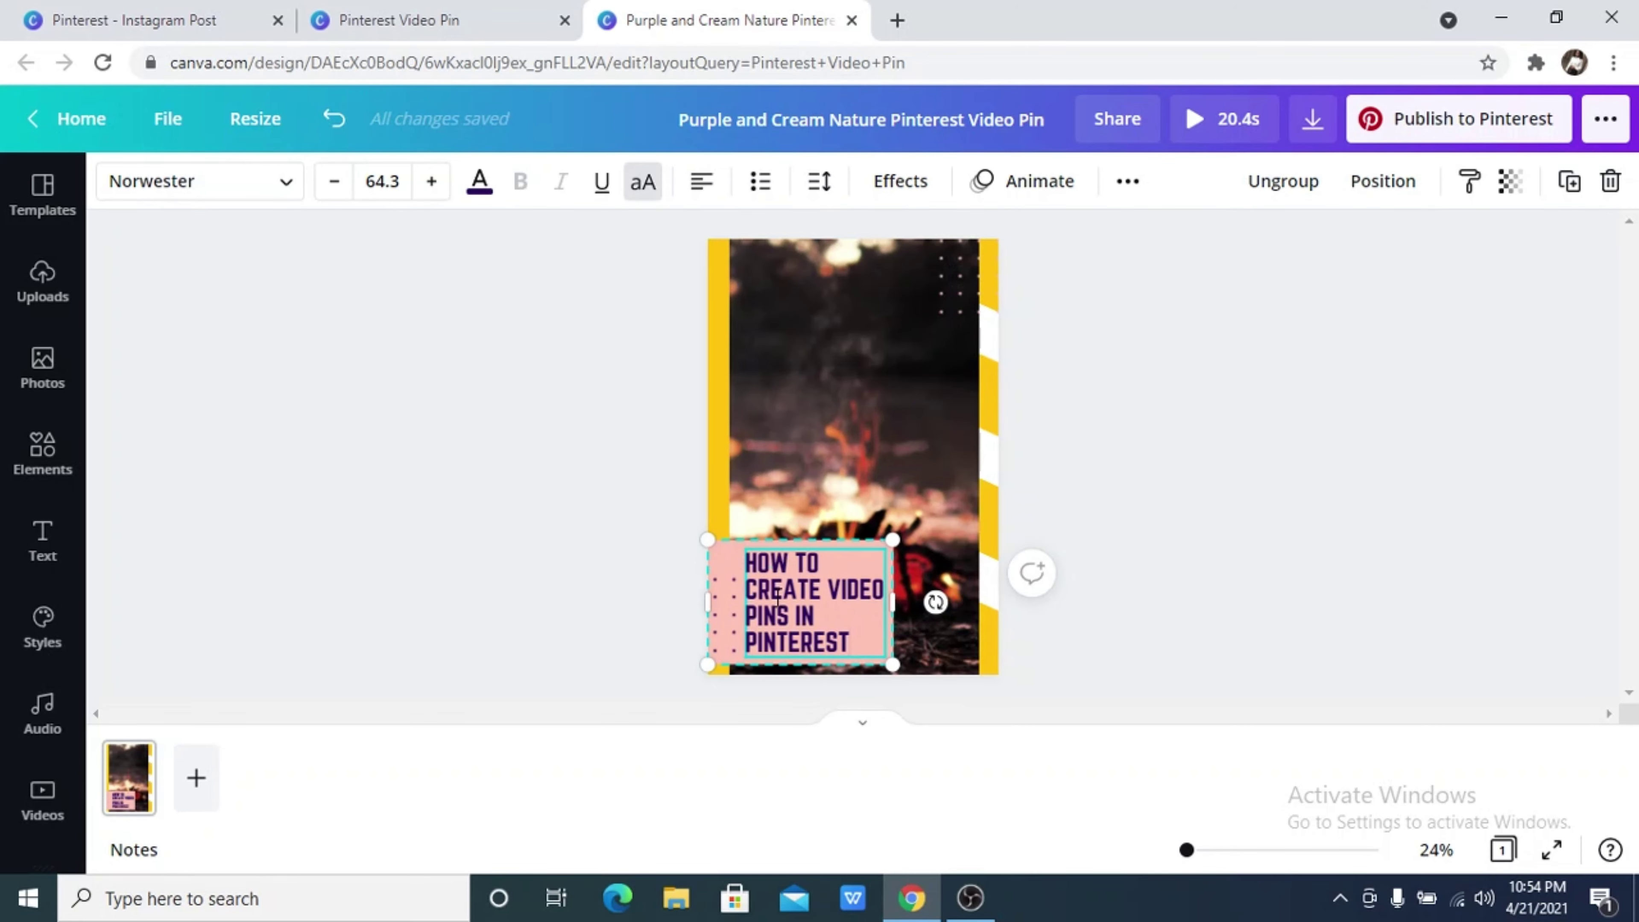
pyautogui.click(1083, 490)
# Step: Preview the campfire video and shorten it at its lower and upper edges so the striped background frames it
pyautogui.click(913, 493)
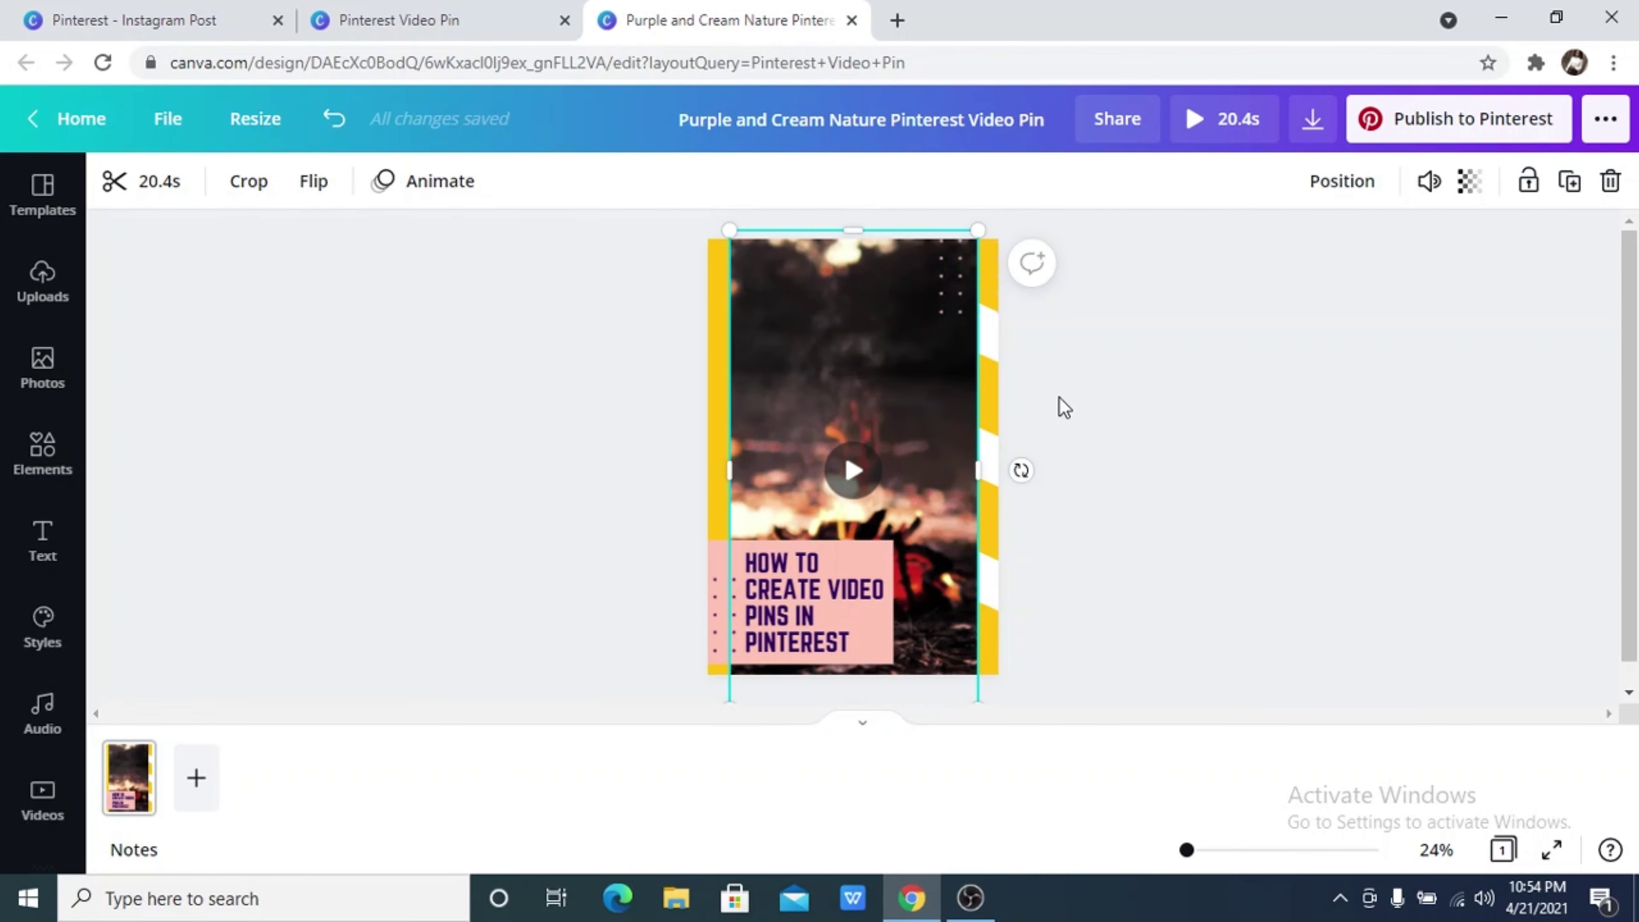
pyautogui.scroll(-1, 1098, 417)
pyautogui.scroll(1, 1140, 421)
pyautogui.click(851, 472)
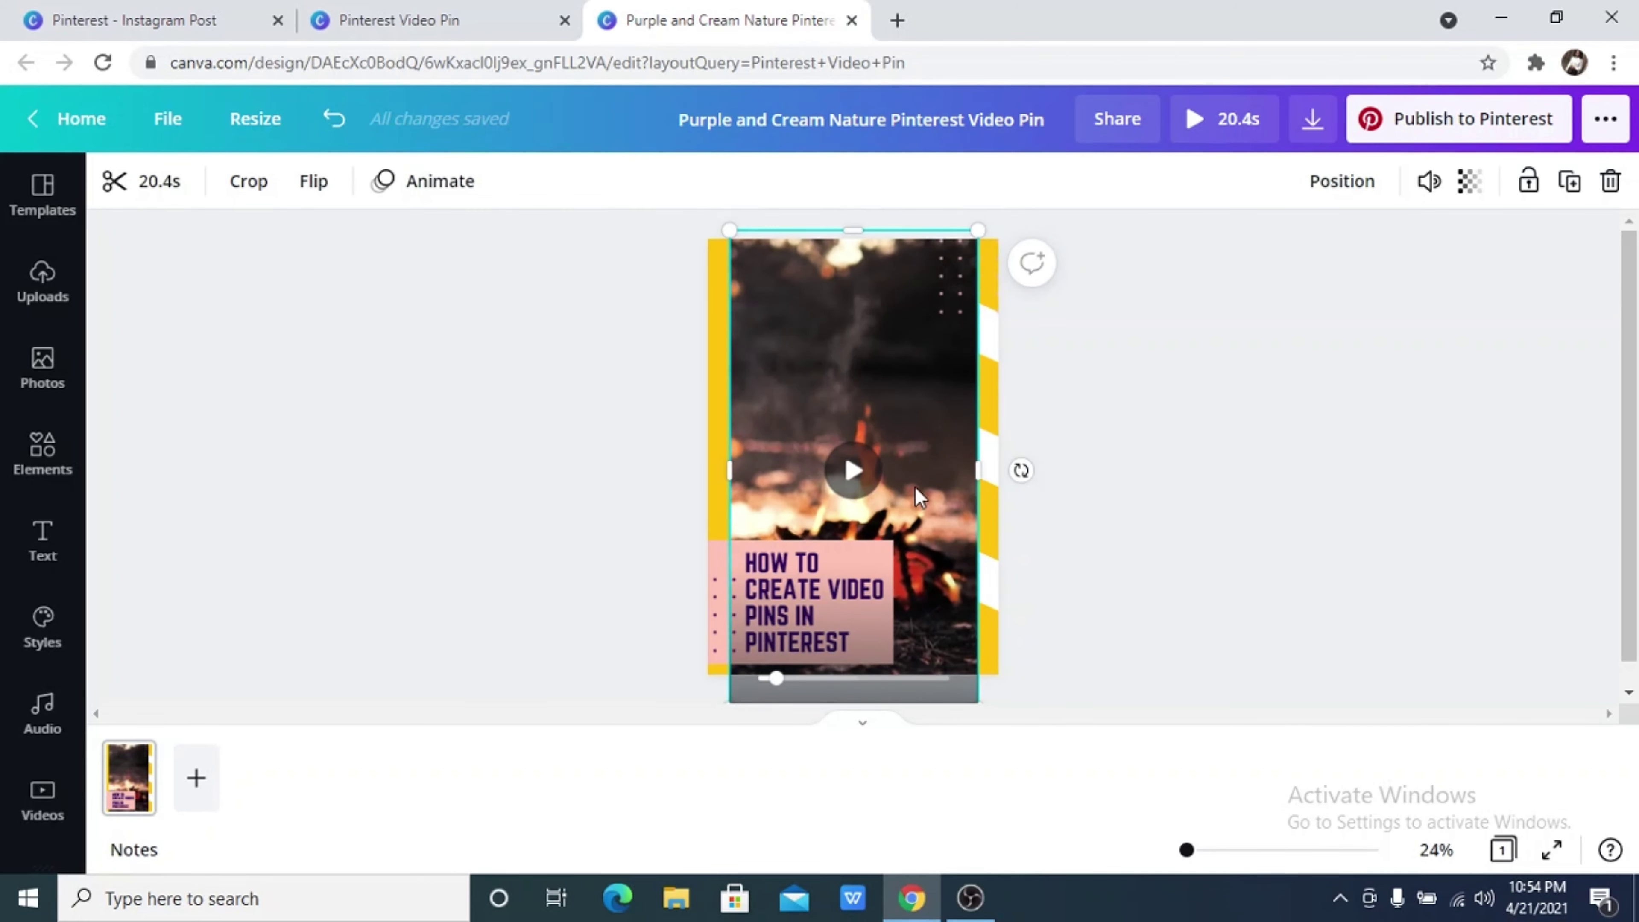
pyautogui.scroll(-1, 1123, 520)
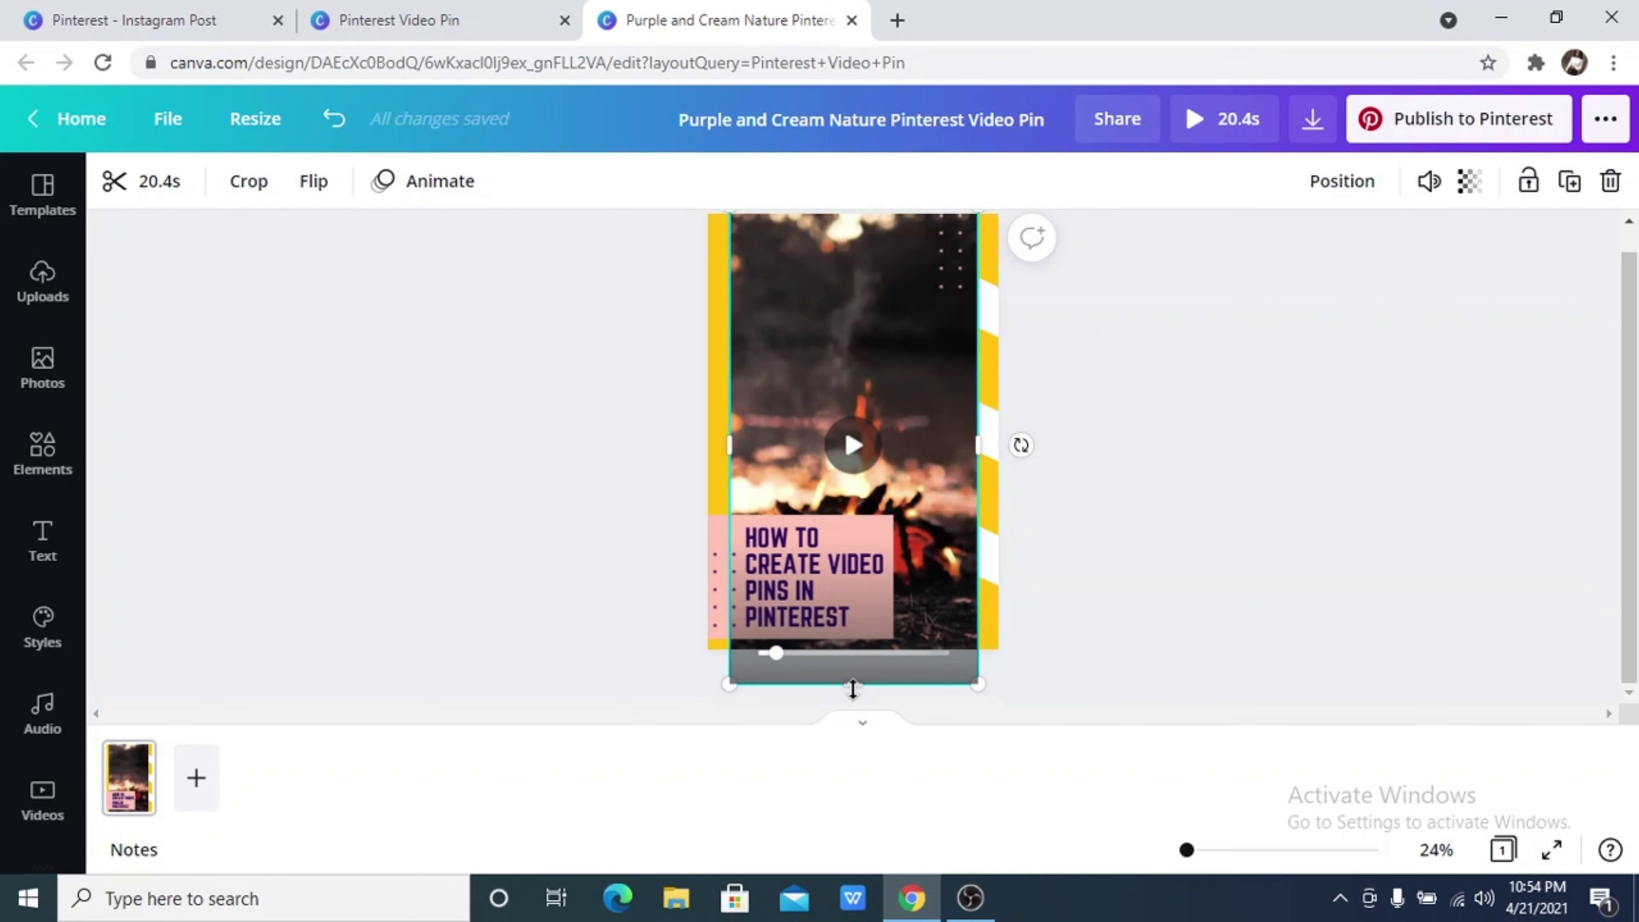
pyautogui.scroll(1, 851, 672)
pyautogui.moveTo(853, 708); pyautogui.dragTo(858, 669)
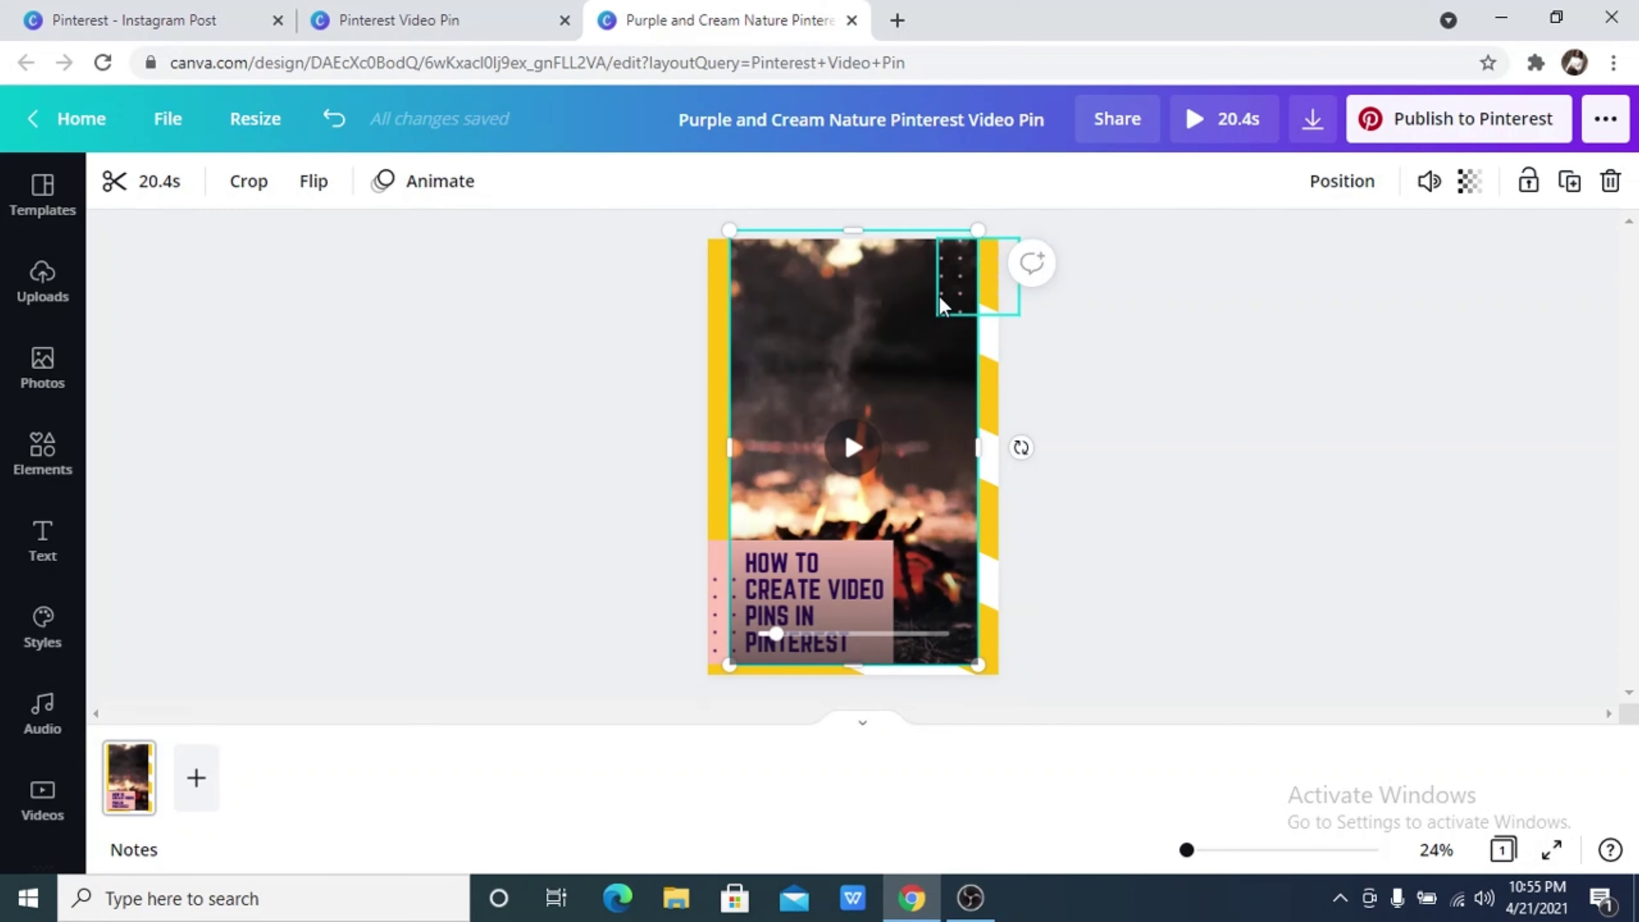
pyautogui.moveTo(867, 232); pyautogui.dragTo(880, 266)
pyautogui.click(1114, 408)
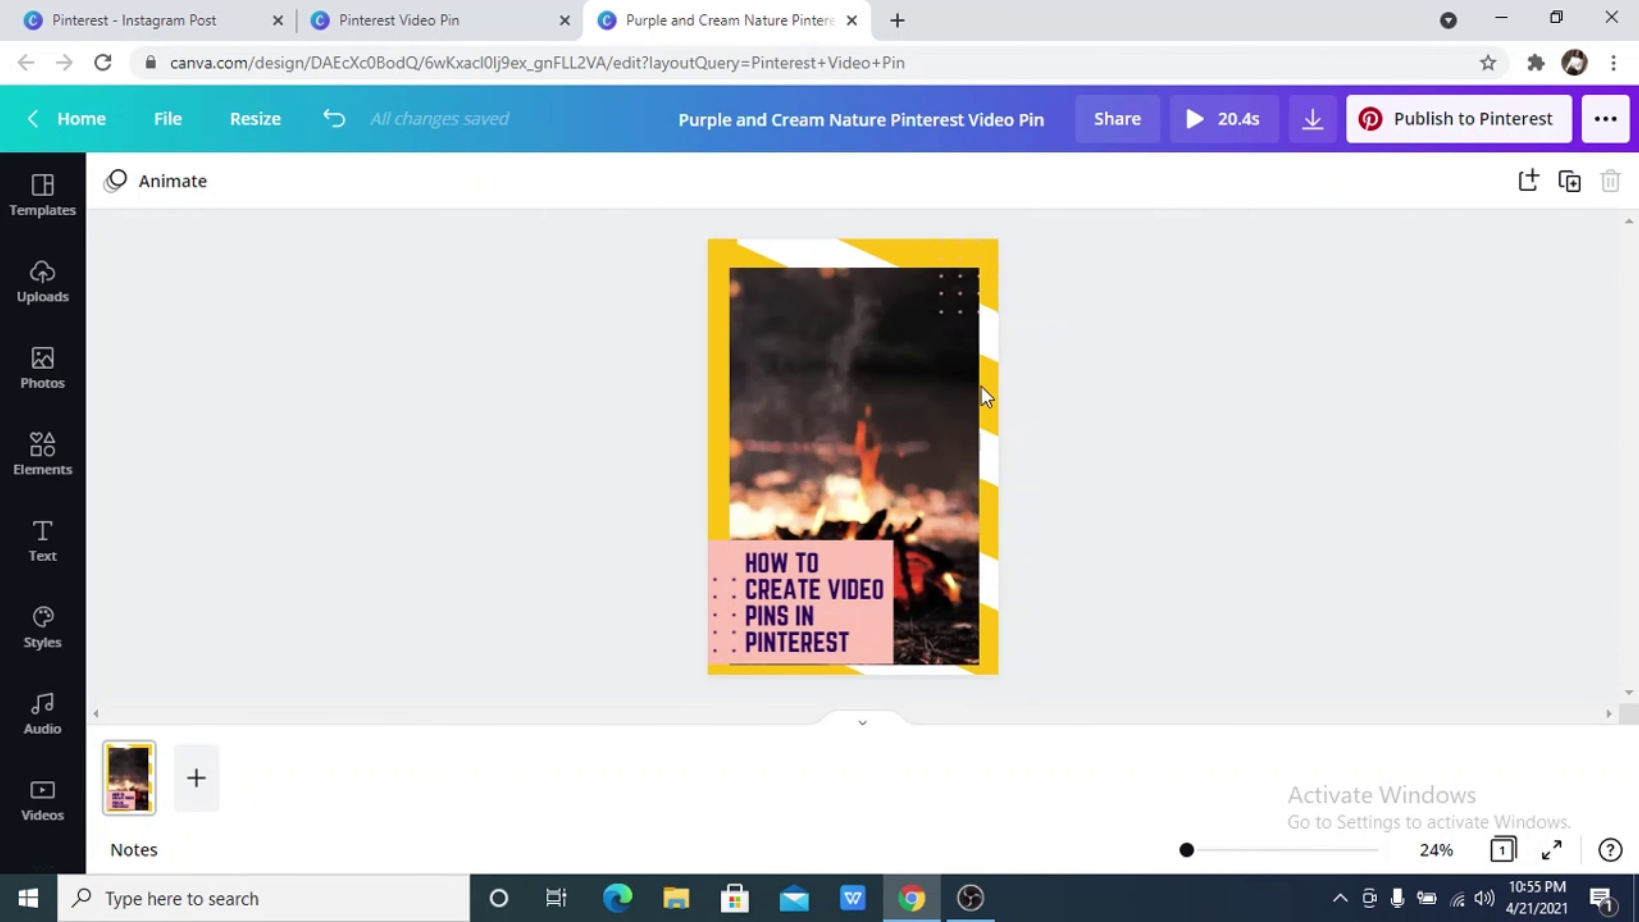
pyautogui.click(868, 396)
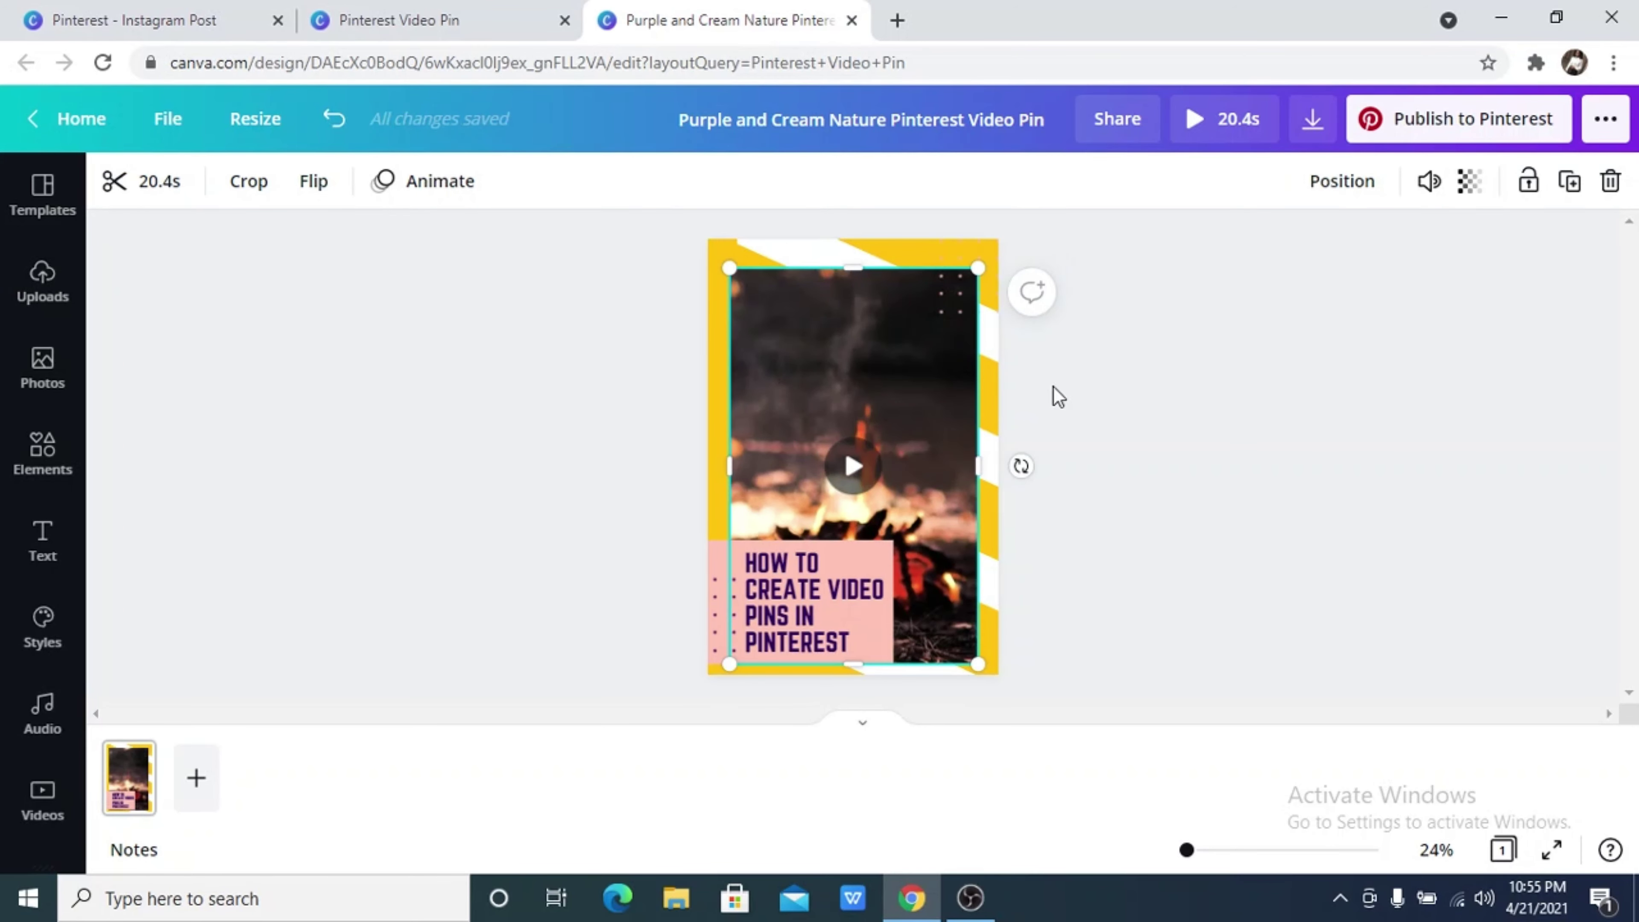
pyautogui.press('Delete')
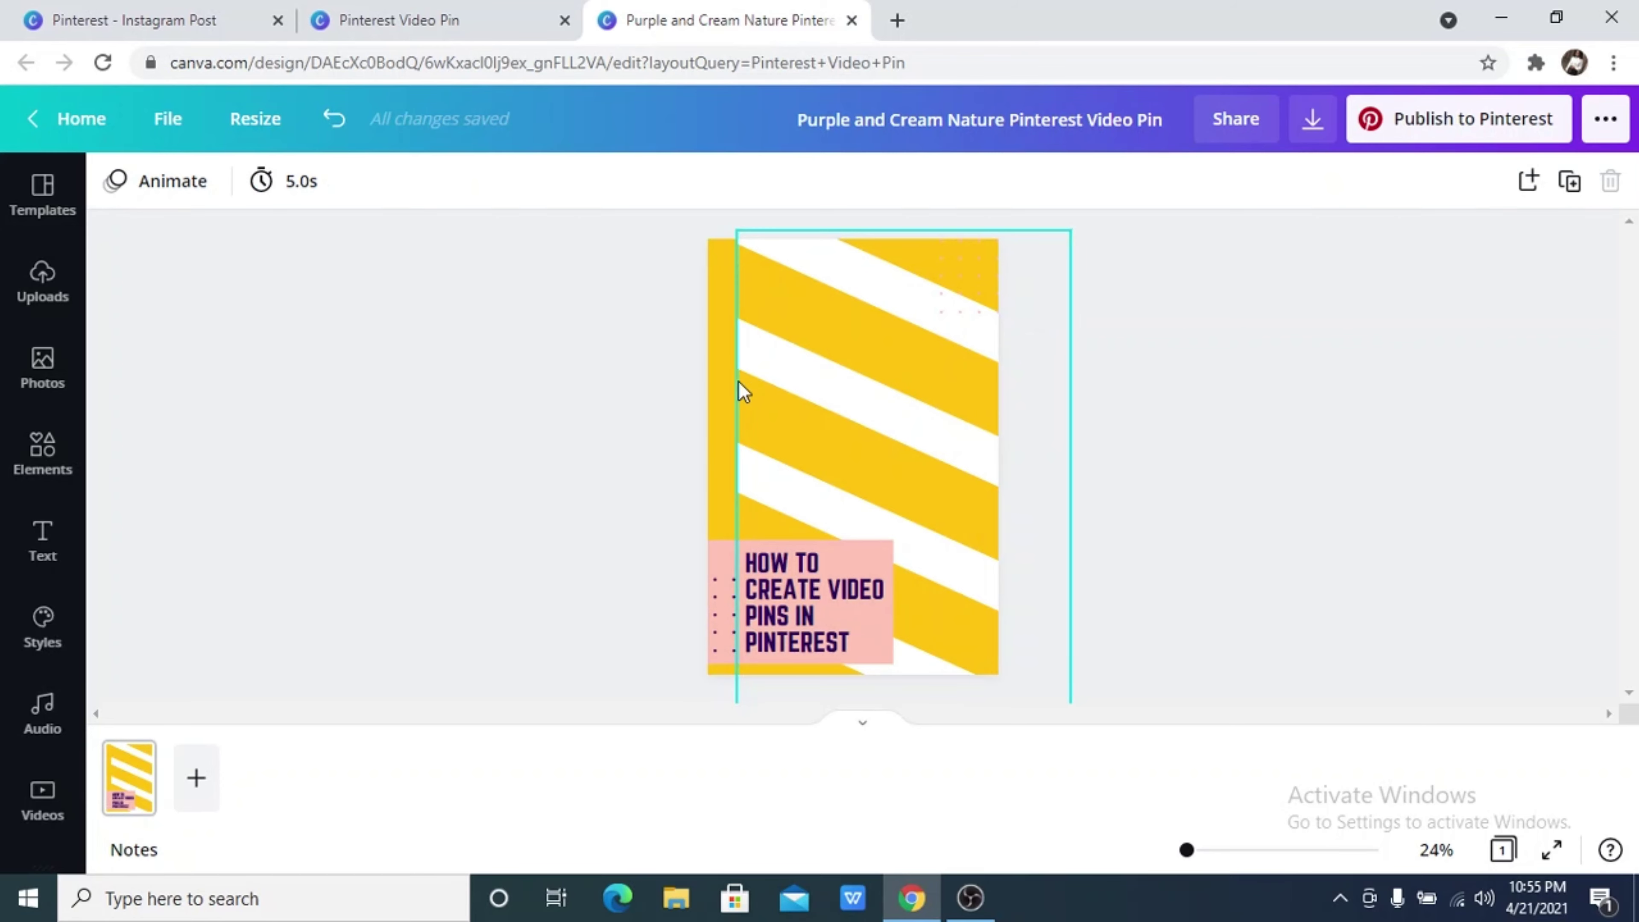
pyautogui.click(334, 118)
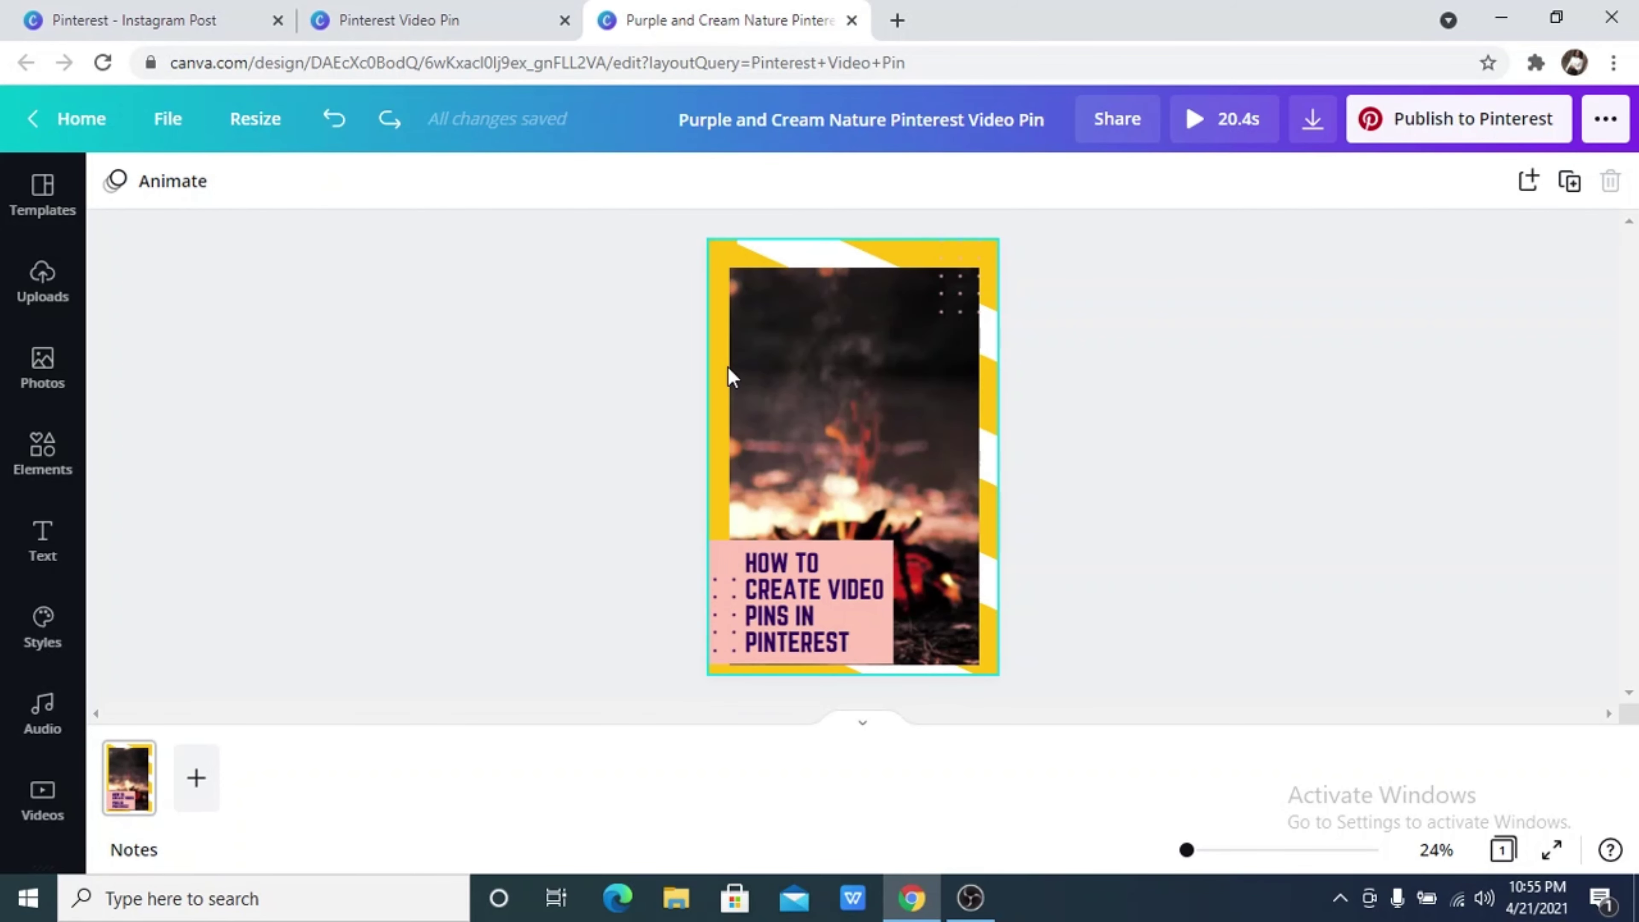
pyautogui.click(764, 365)
pyautogui.rightClick(765, 365)
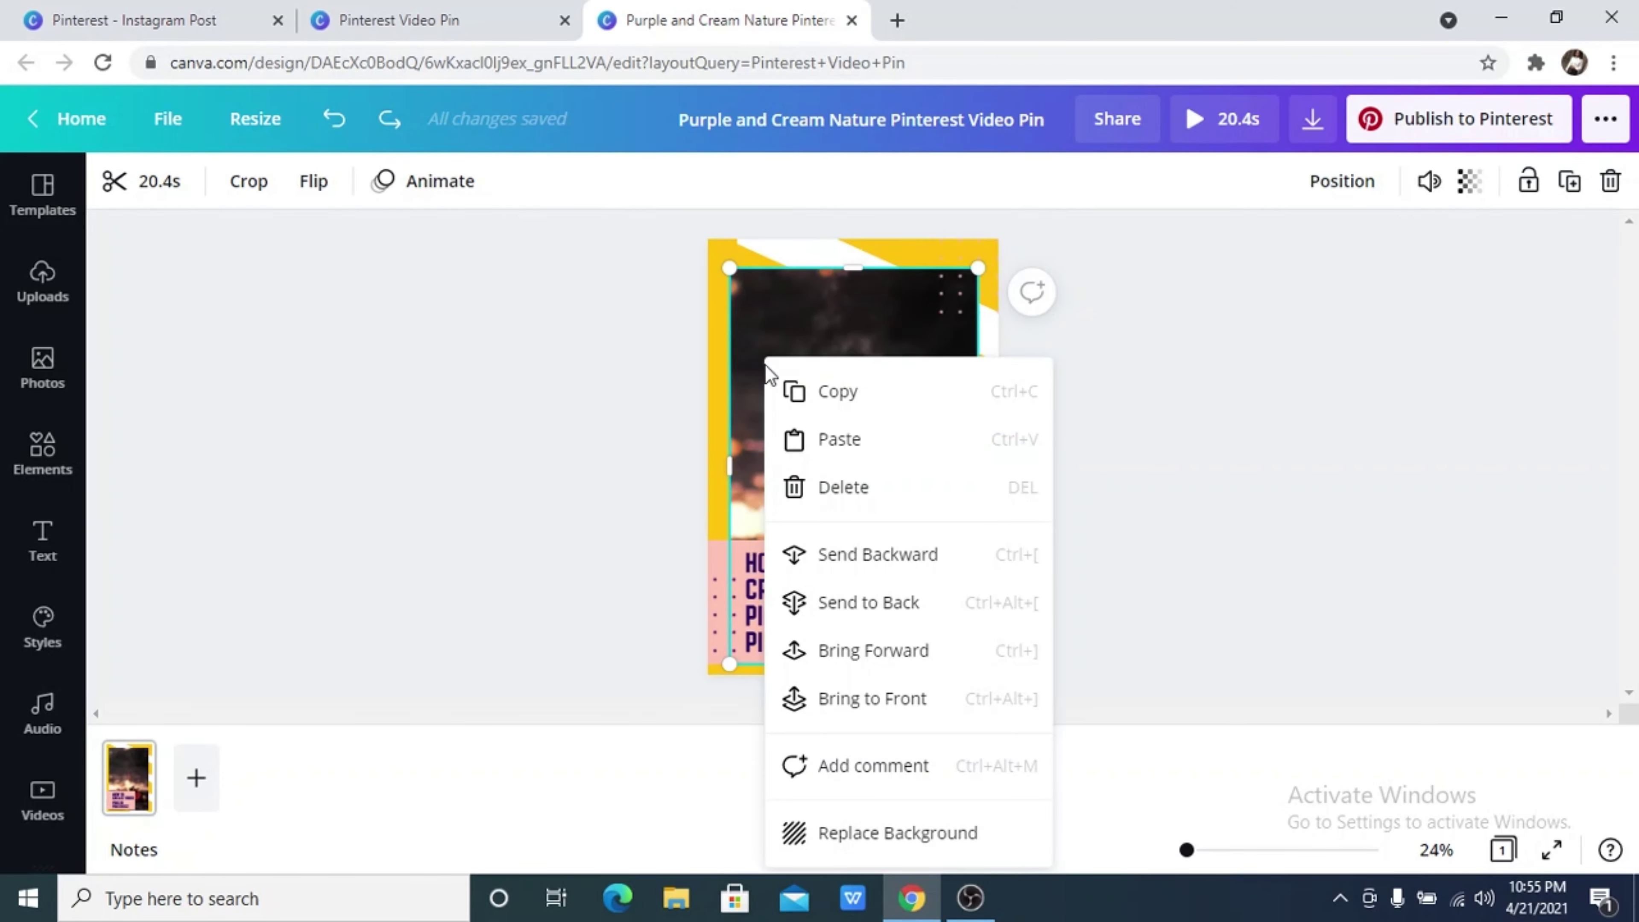
pyautogui.click(538, 455)
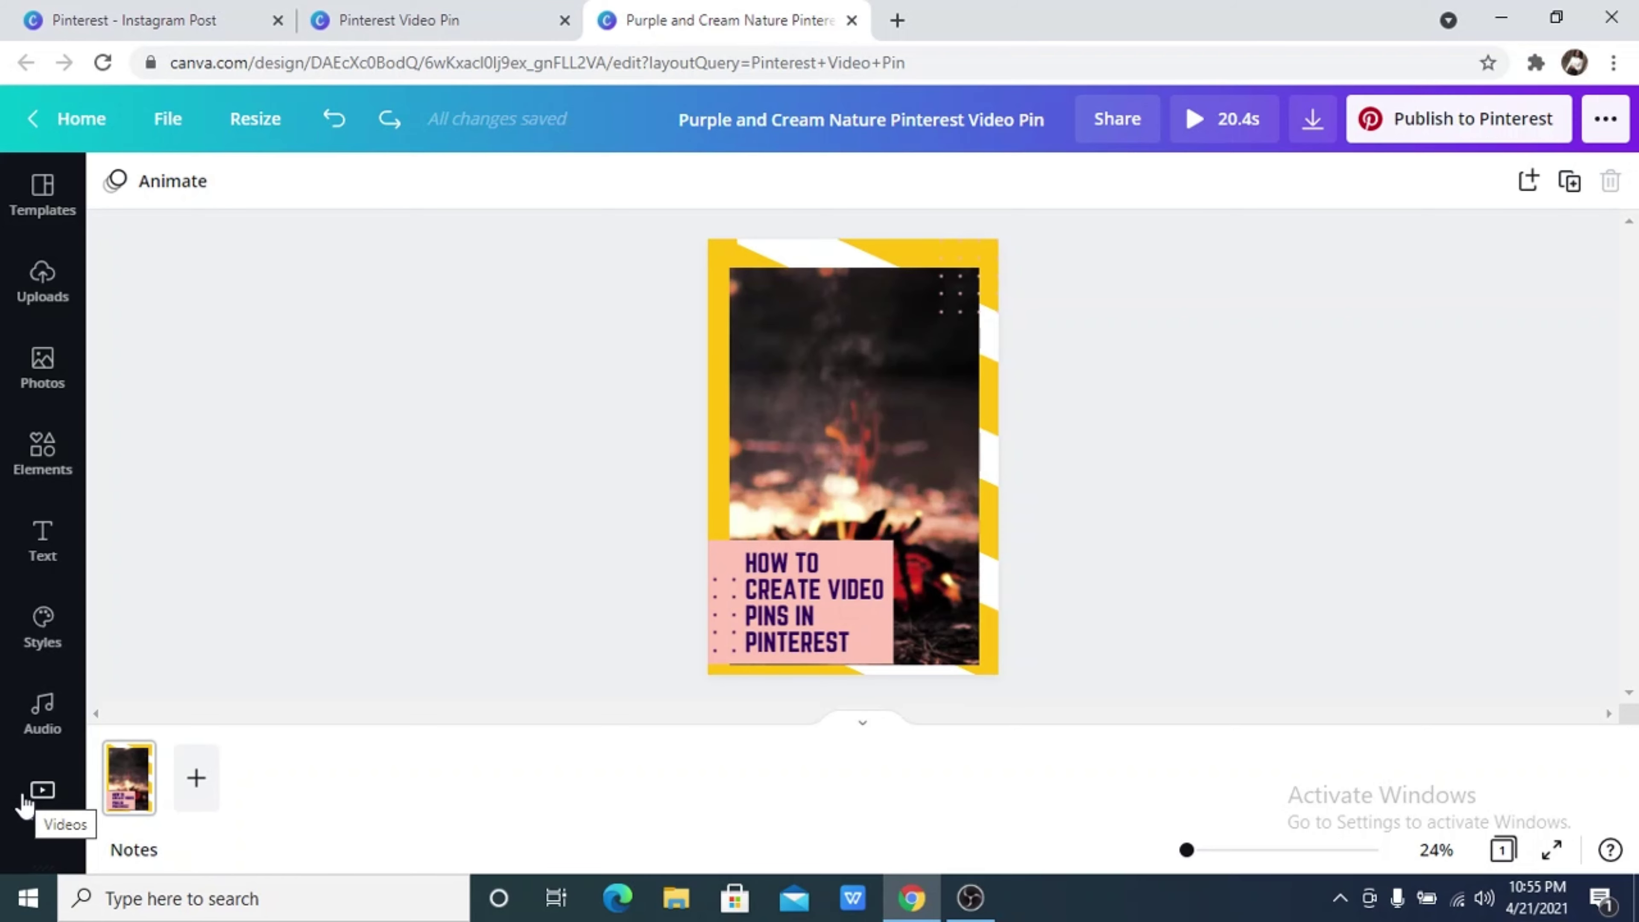
# Step: Add the 29.1-second yellow phone-screen video from the uploaded videos to the pin
pyautogui.scroll(-3, 25, 785)
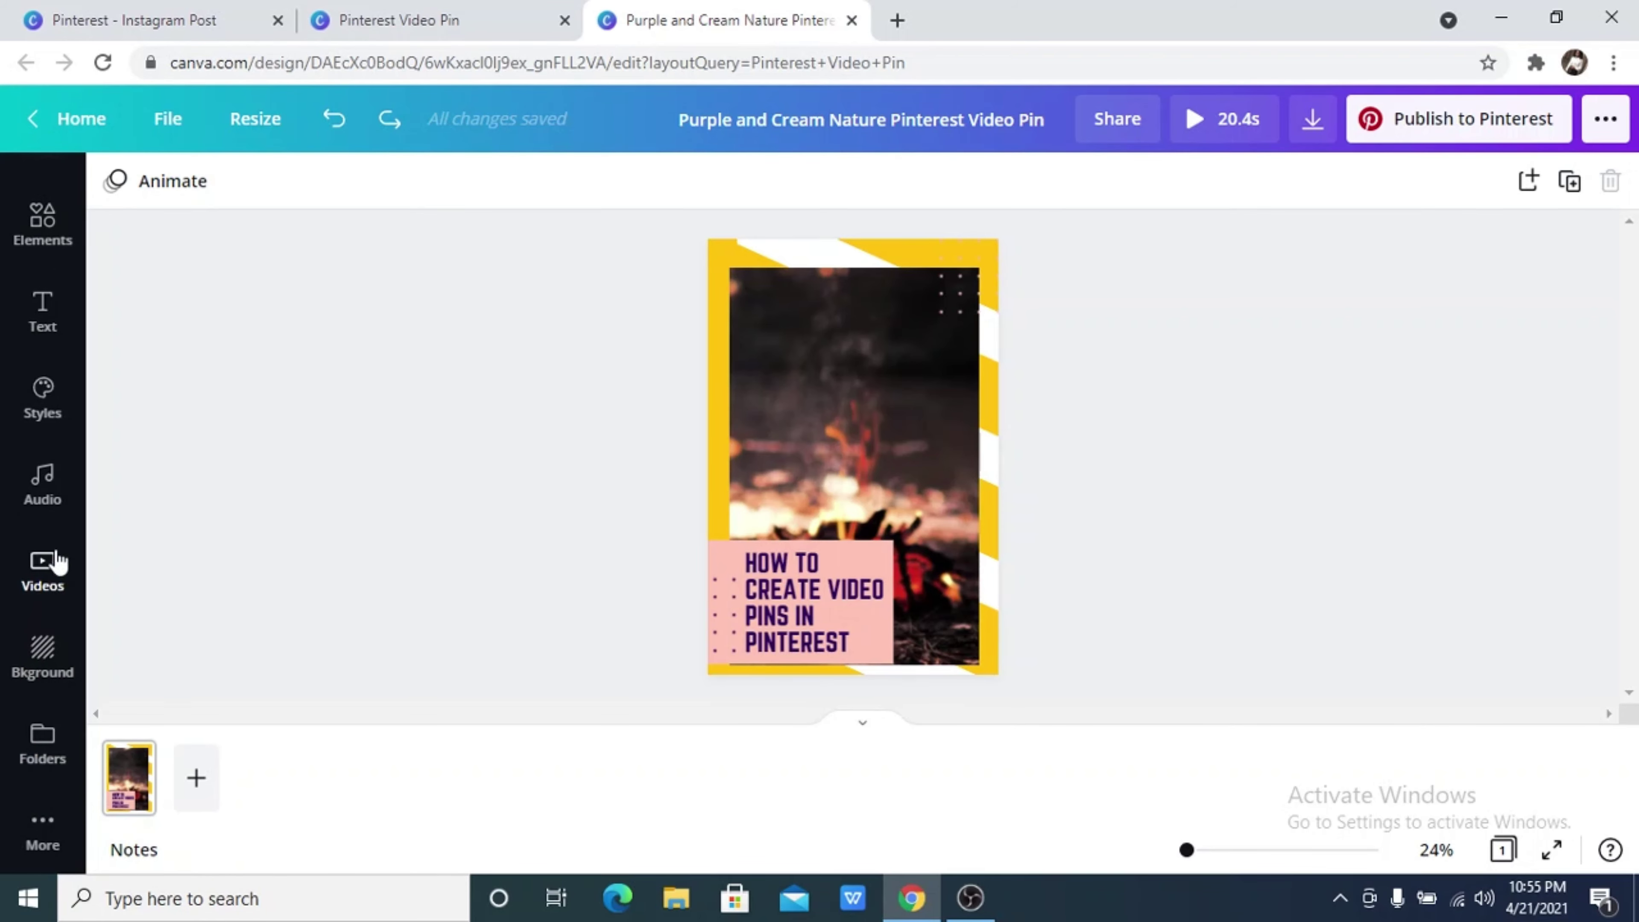
pyautogui.scroll(3, 51, 550)
pyautogui.click(58, 304)
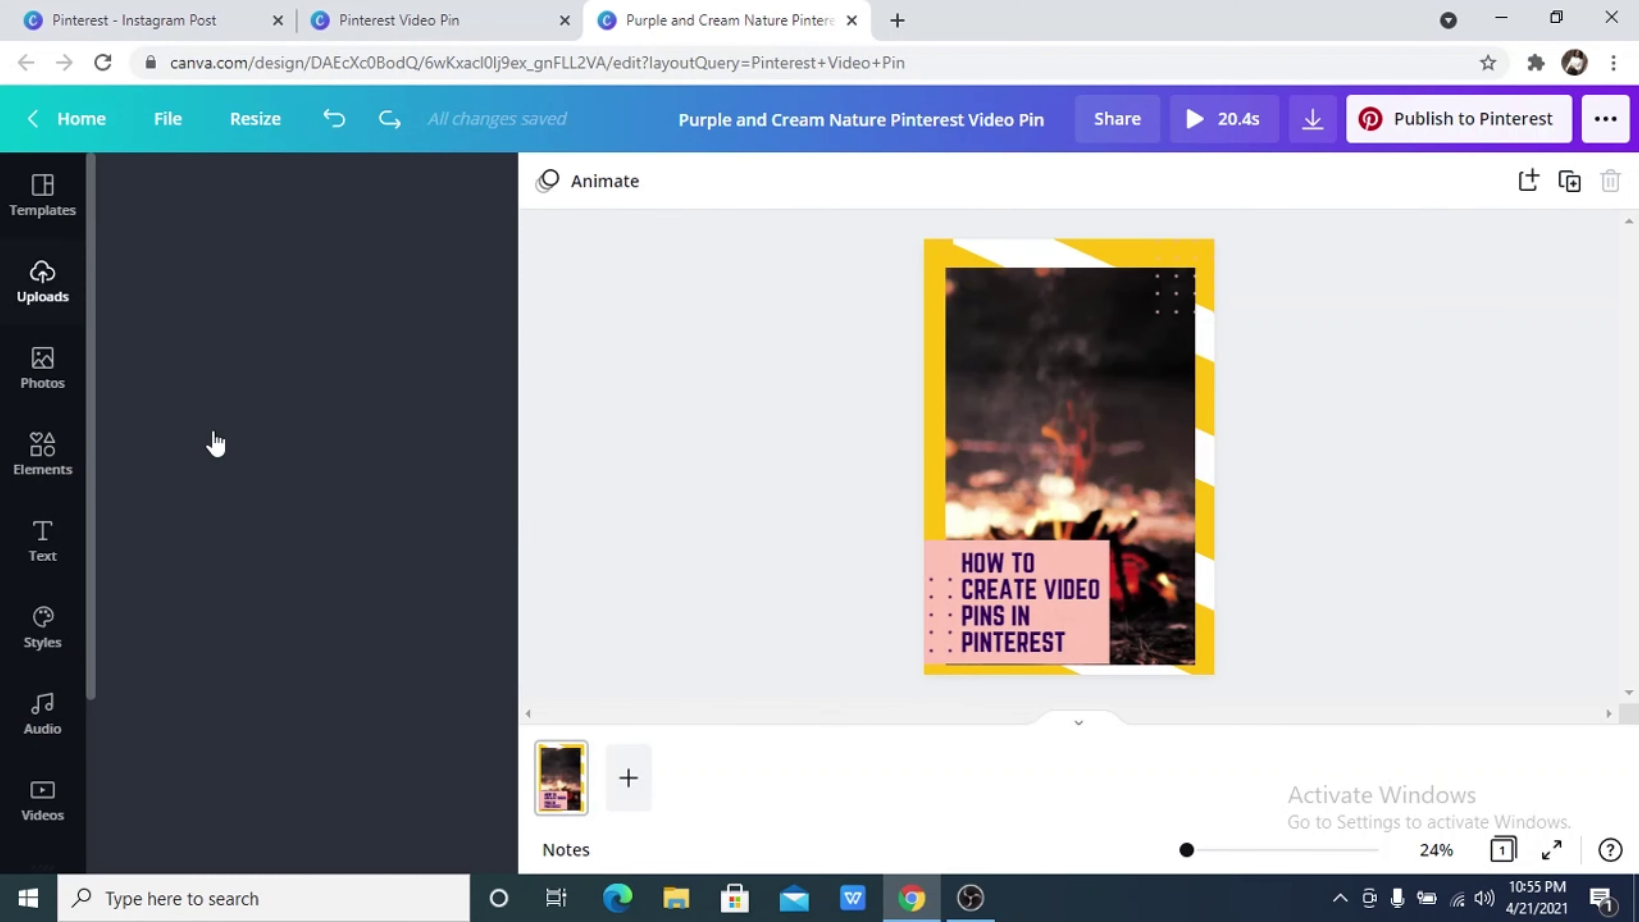
pyautogui.click(309, 317)
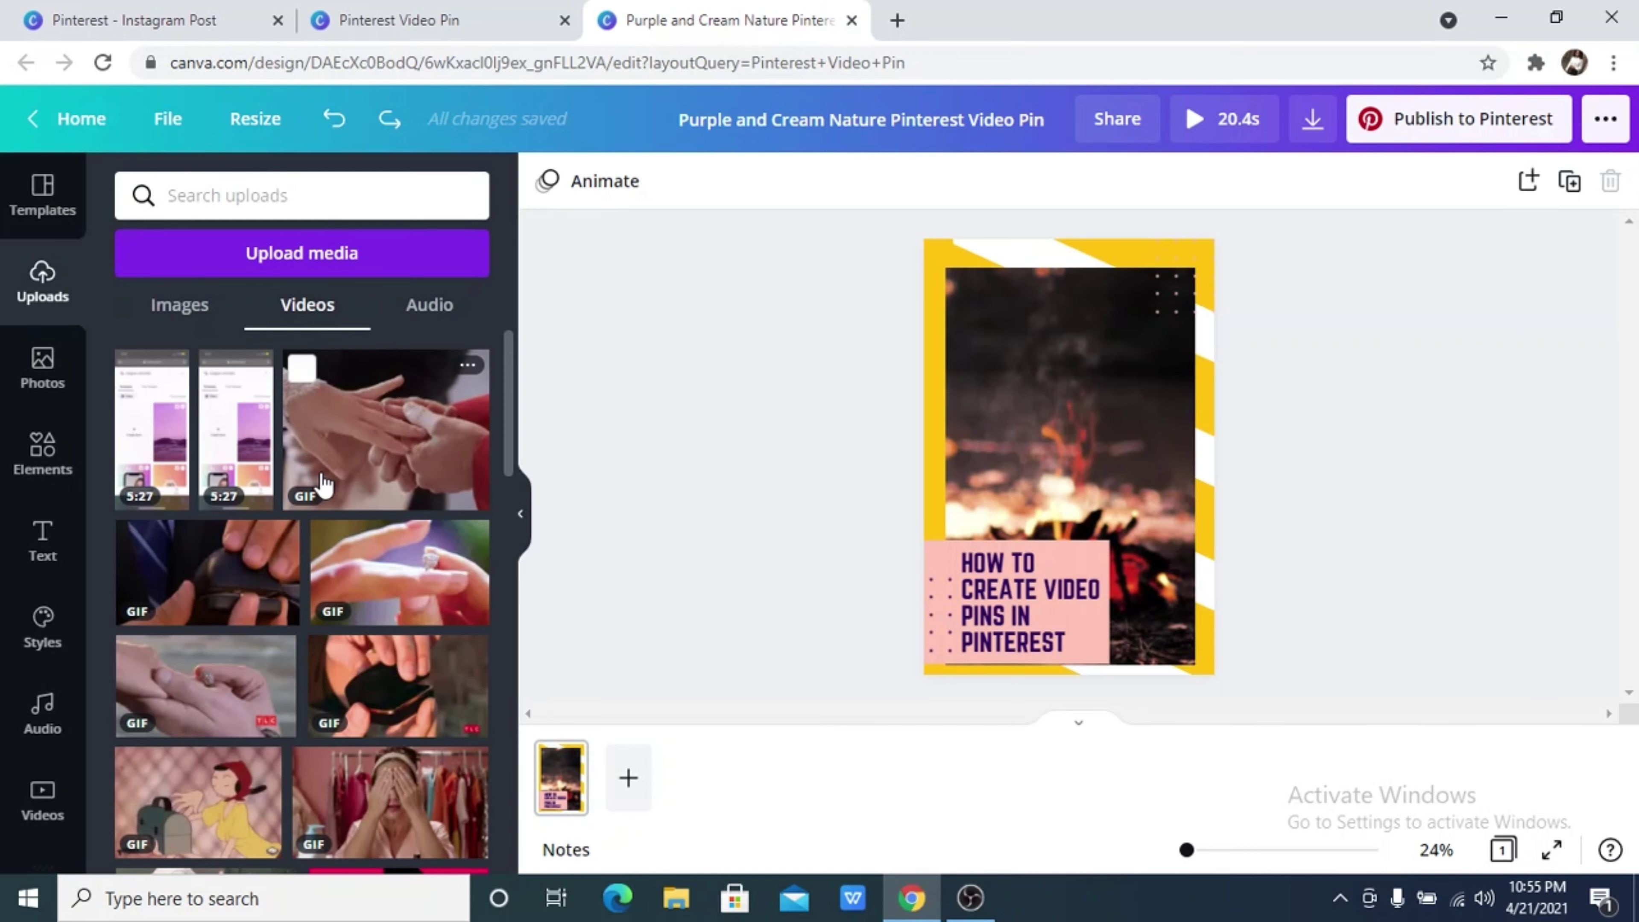
pyautogui.scroll(-5, 320, 481)
pyautogui.scroll(-1, 319, 478)
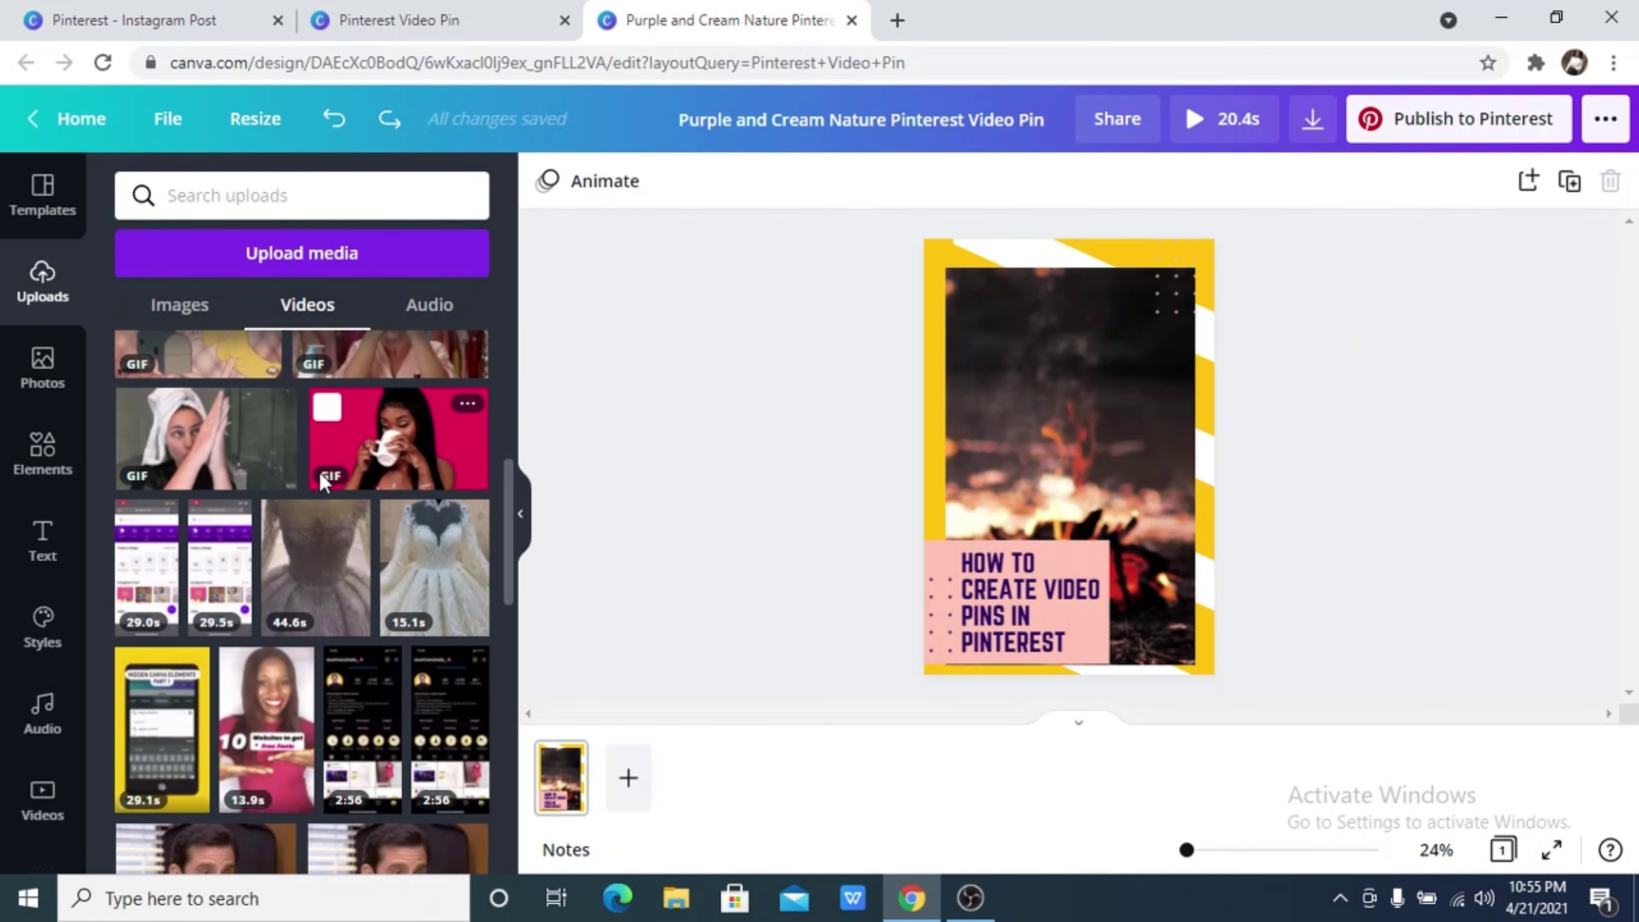
pyautogui.scroll(-2, 318, 477)
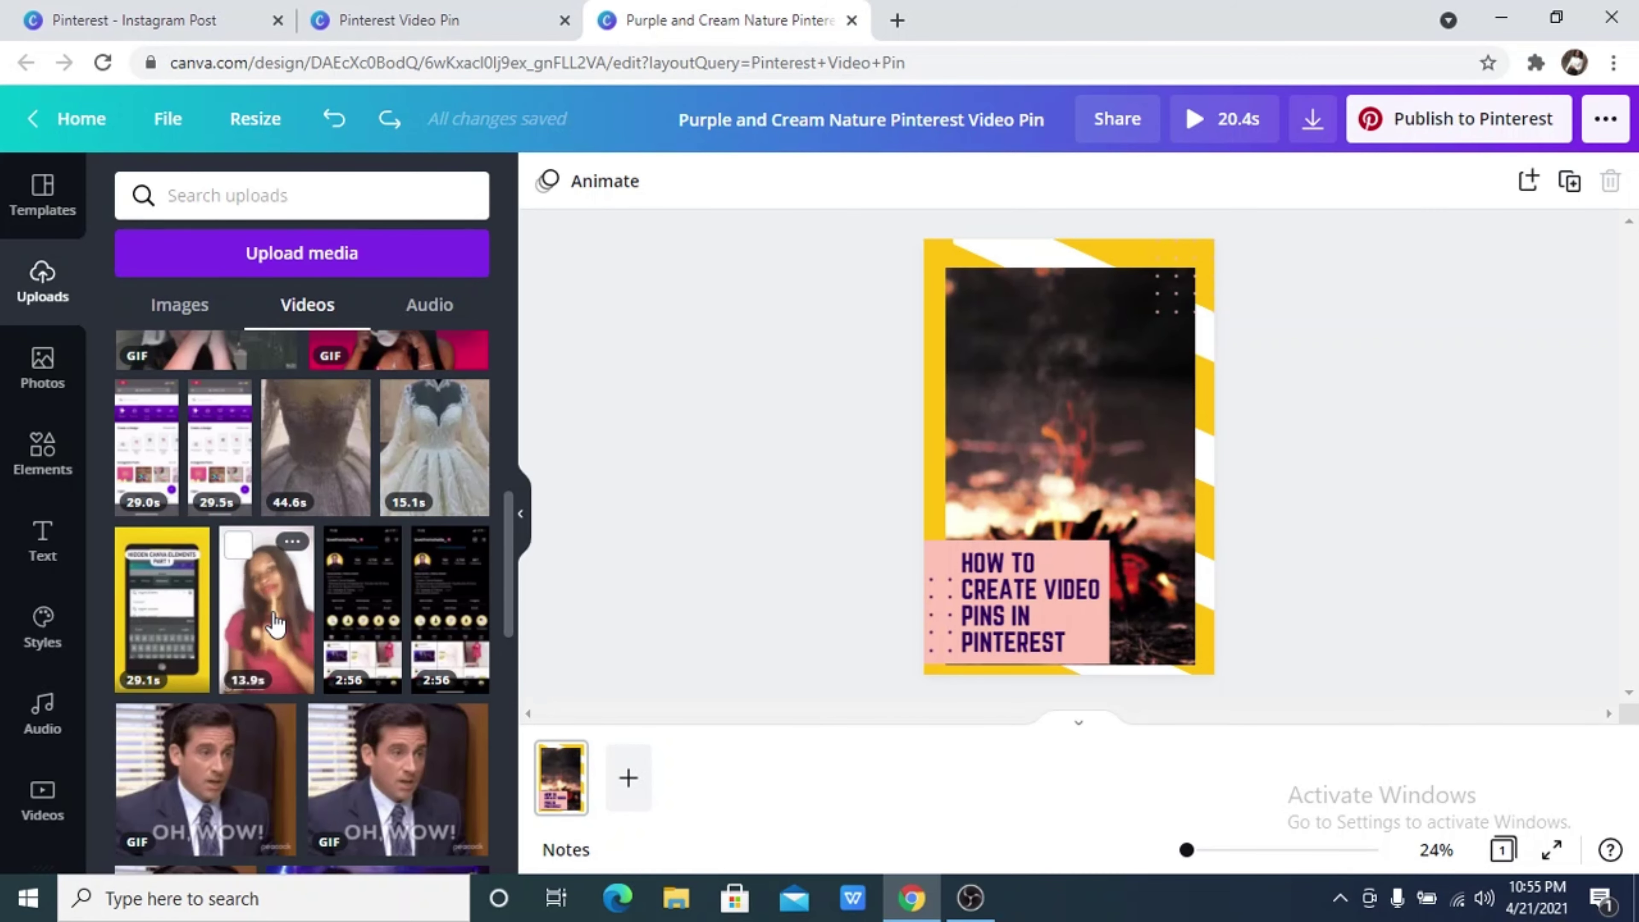
pyautogui.click(184, 642)
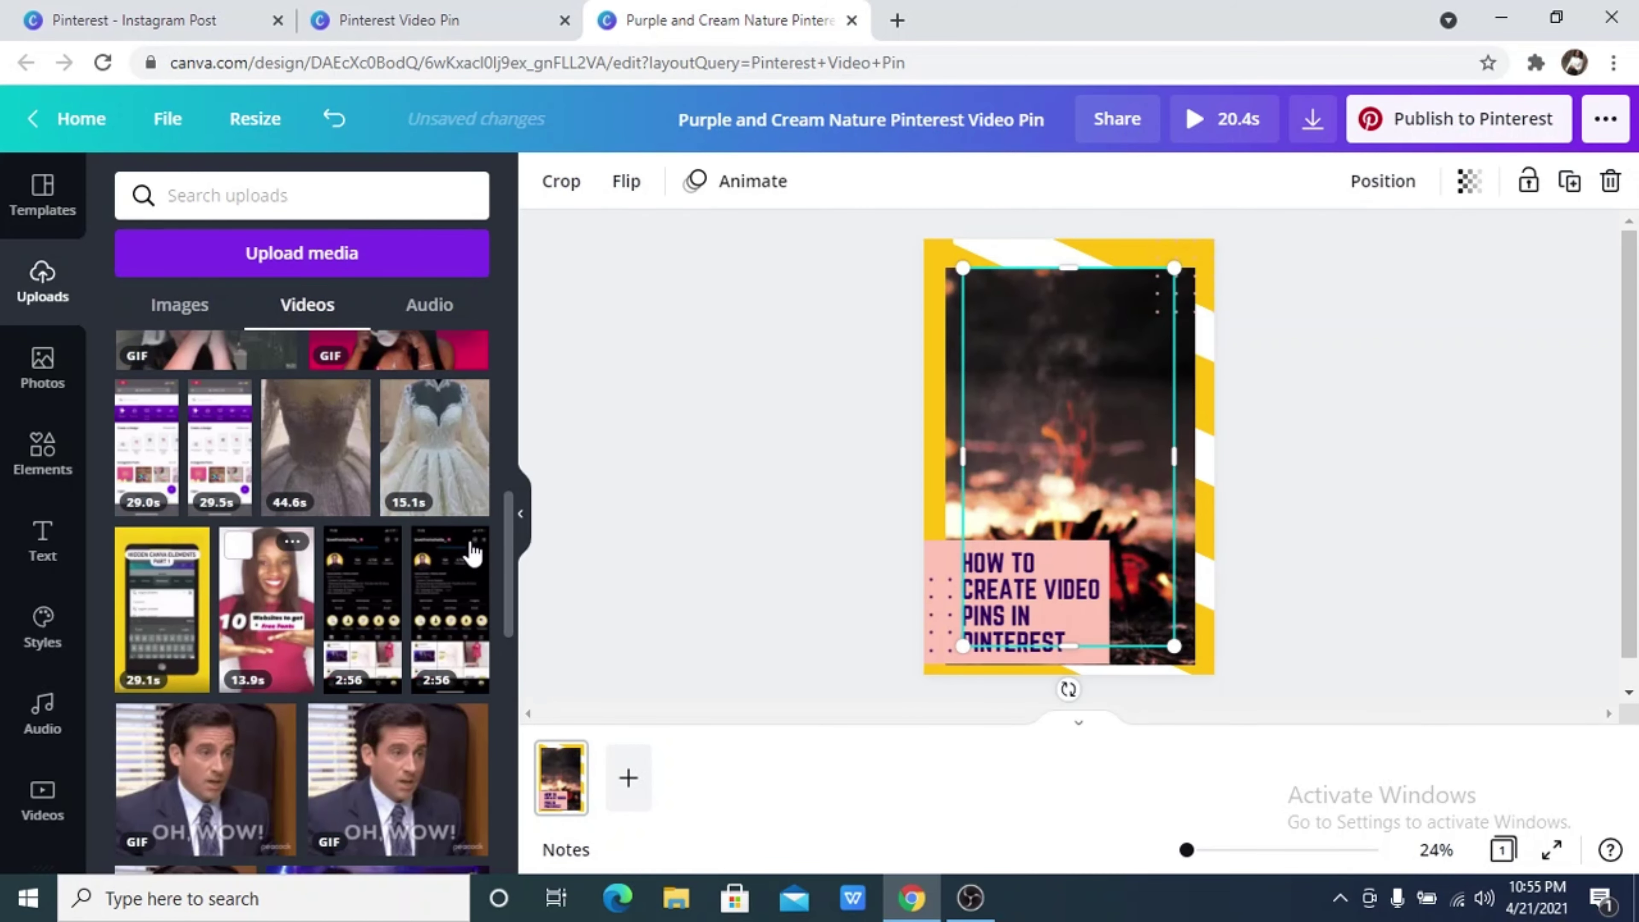
pyautogui.click(521, 513)
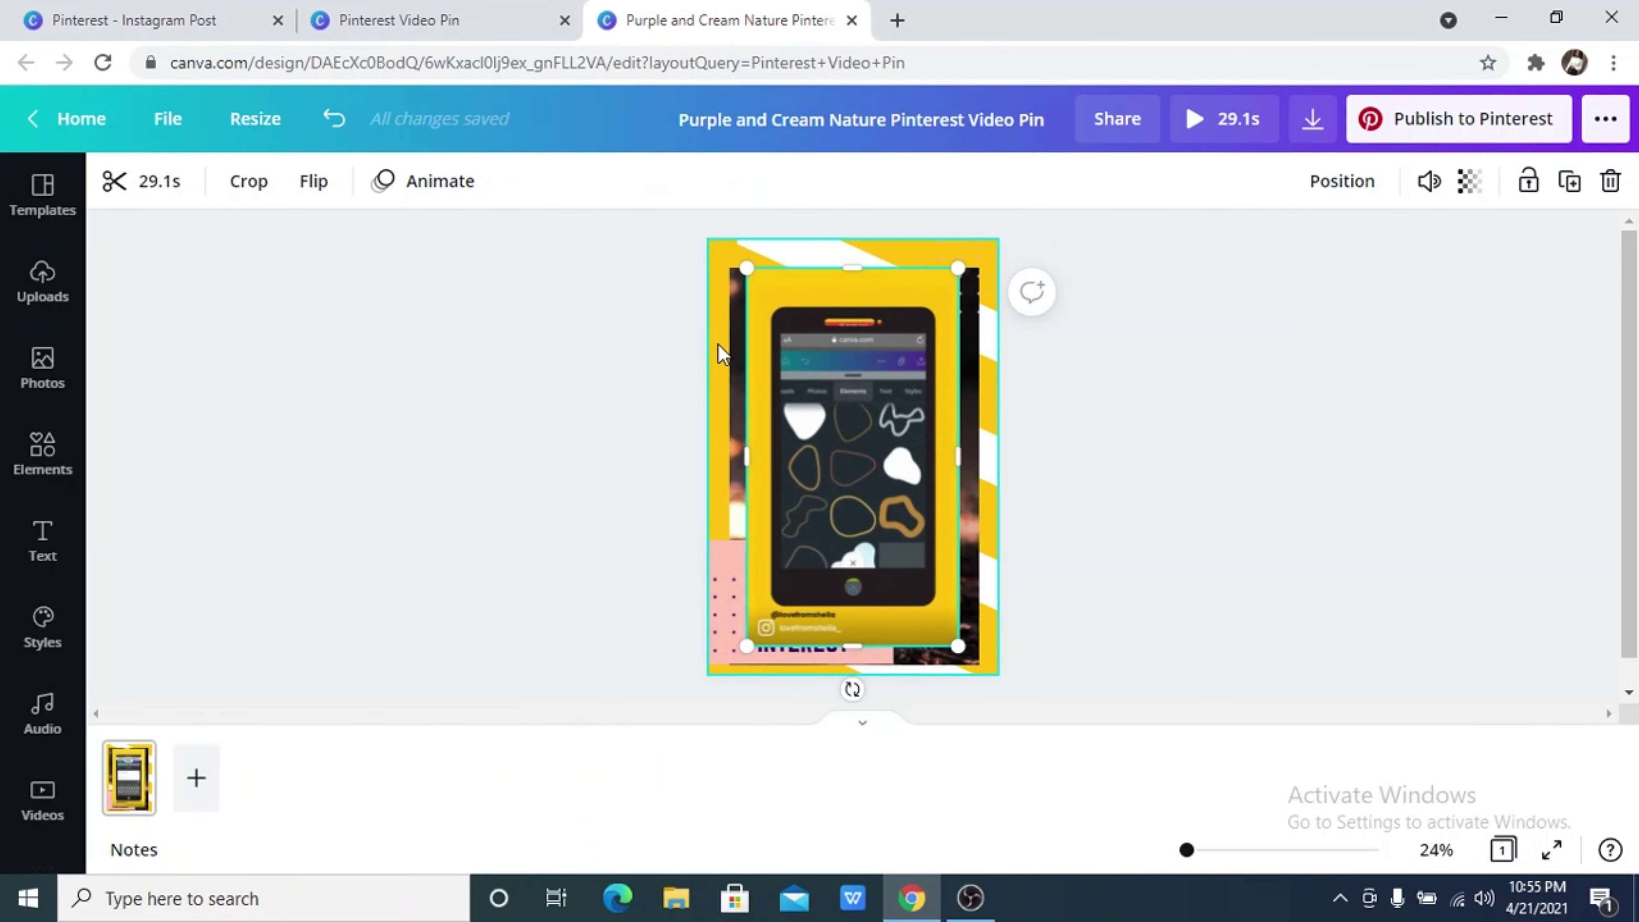
# Step: Remove the campfire video from behind the phone video and centre the phone video on the page
pyautogui.moveTo(846, 388)
pyautogui.moveTo(844, 380); pyautogui.dragTo(844, 435)
pyautogui.click(833, 293)
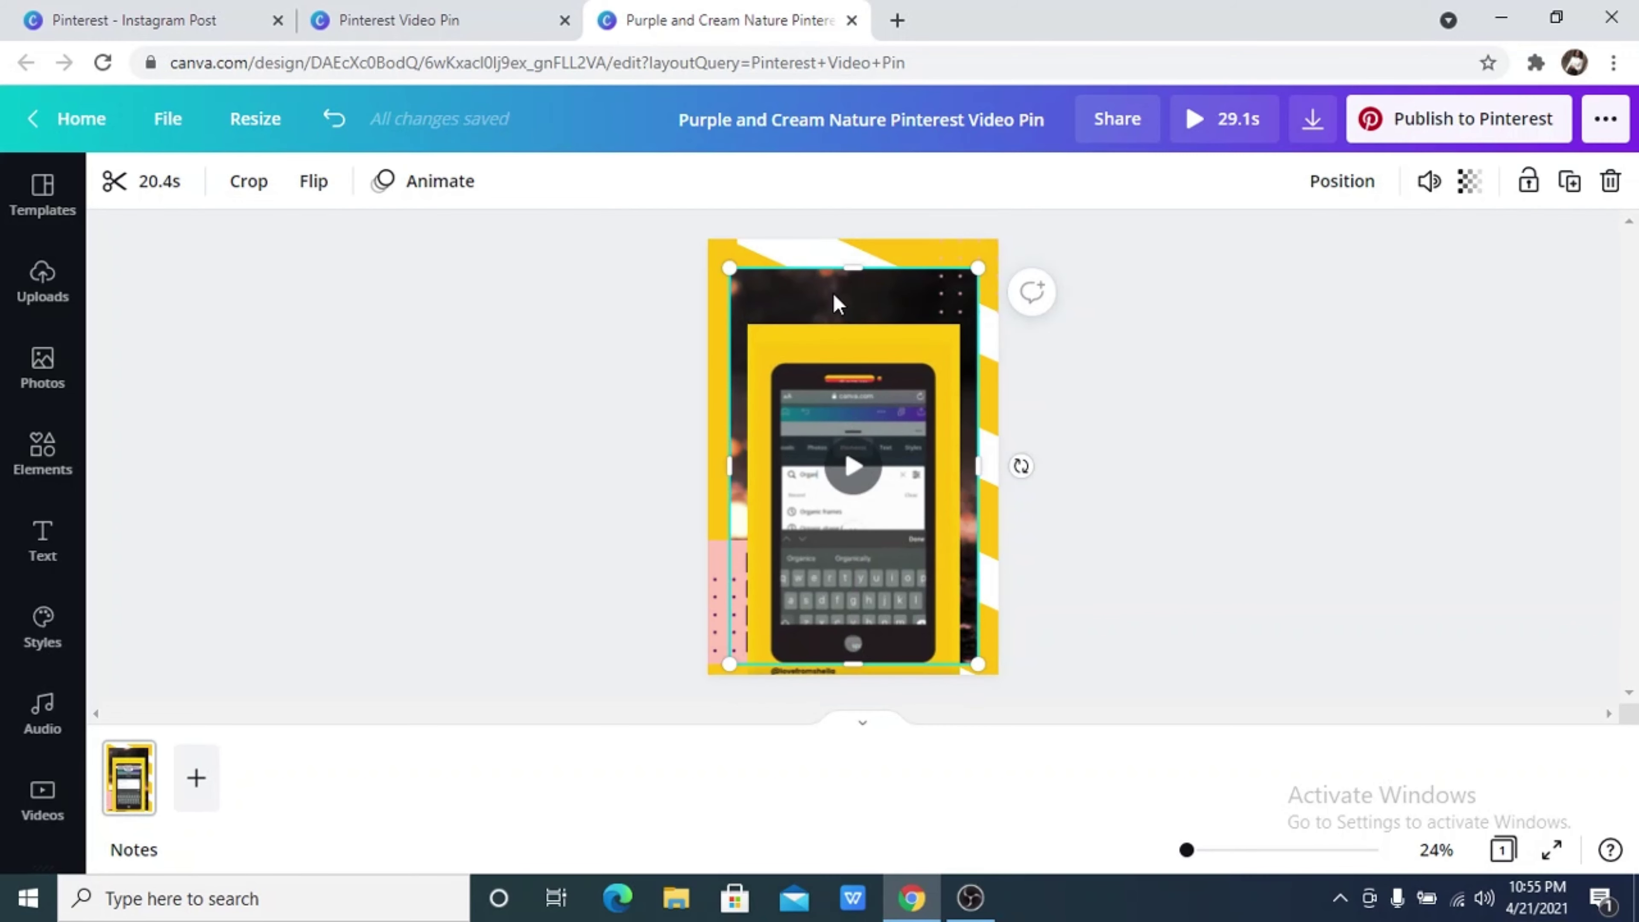
pyautogui.moveTo(864, 494); pyautogui.dragTo(868, 446)
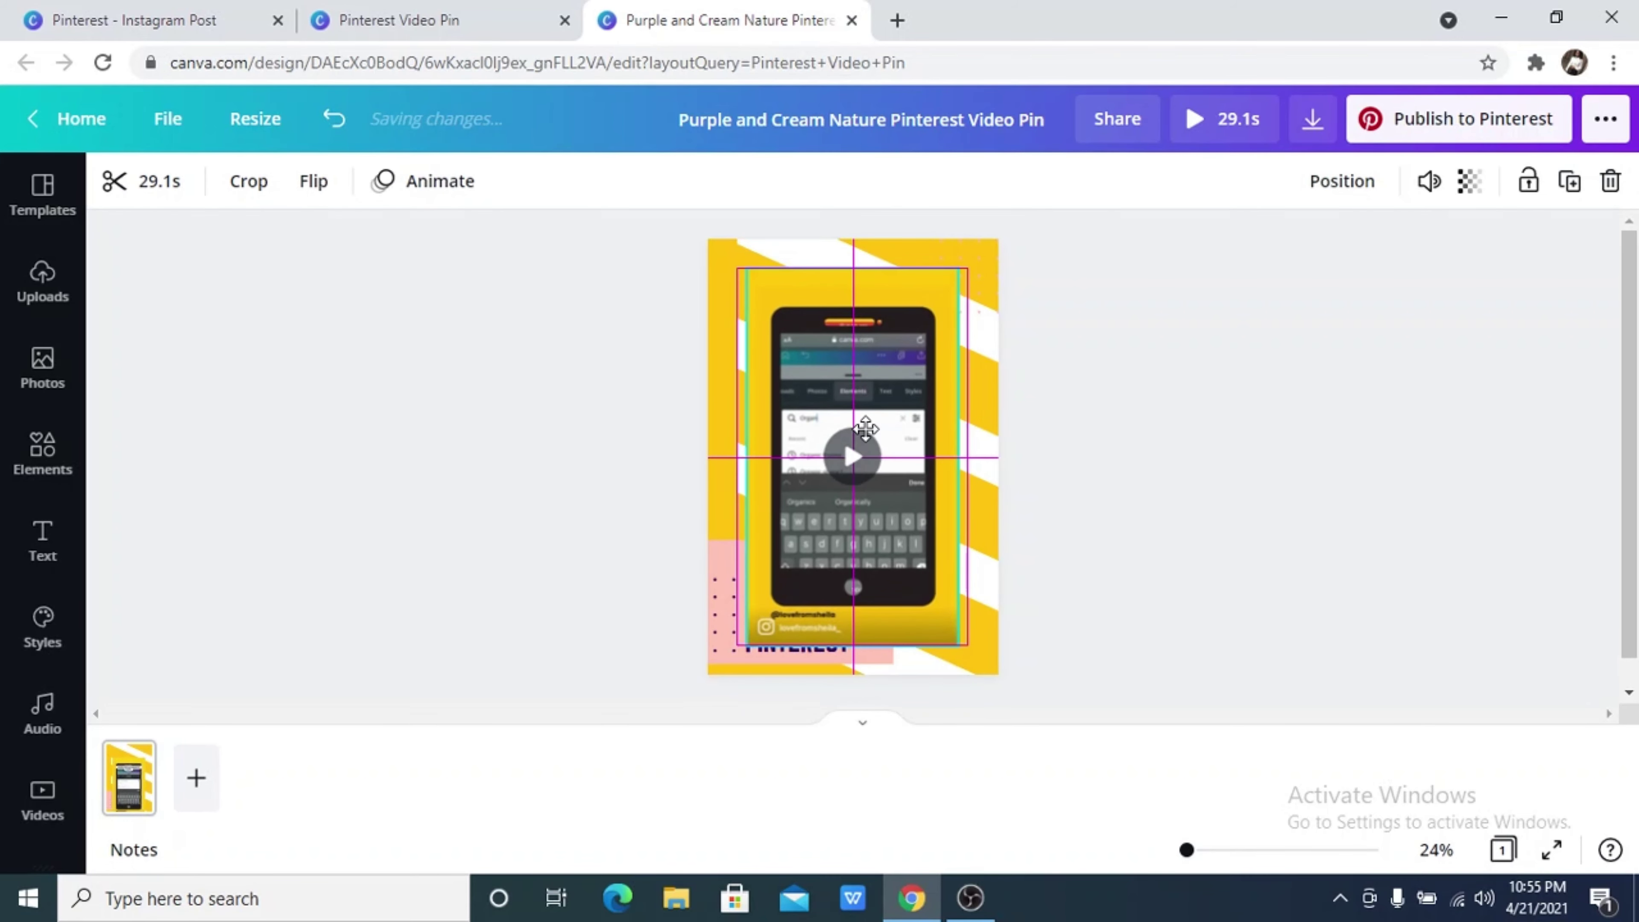
# Step: Send the phone video to the back, and bring it one level forward so it sits between the stripes and the title box
pyautogui.click(1356, 200)
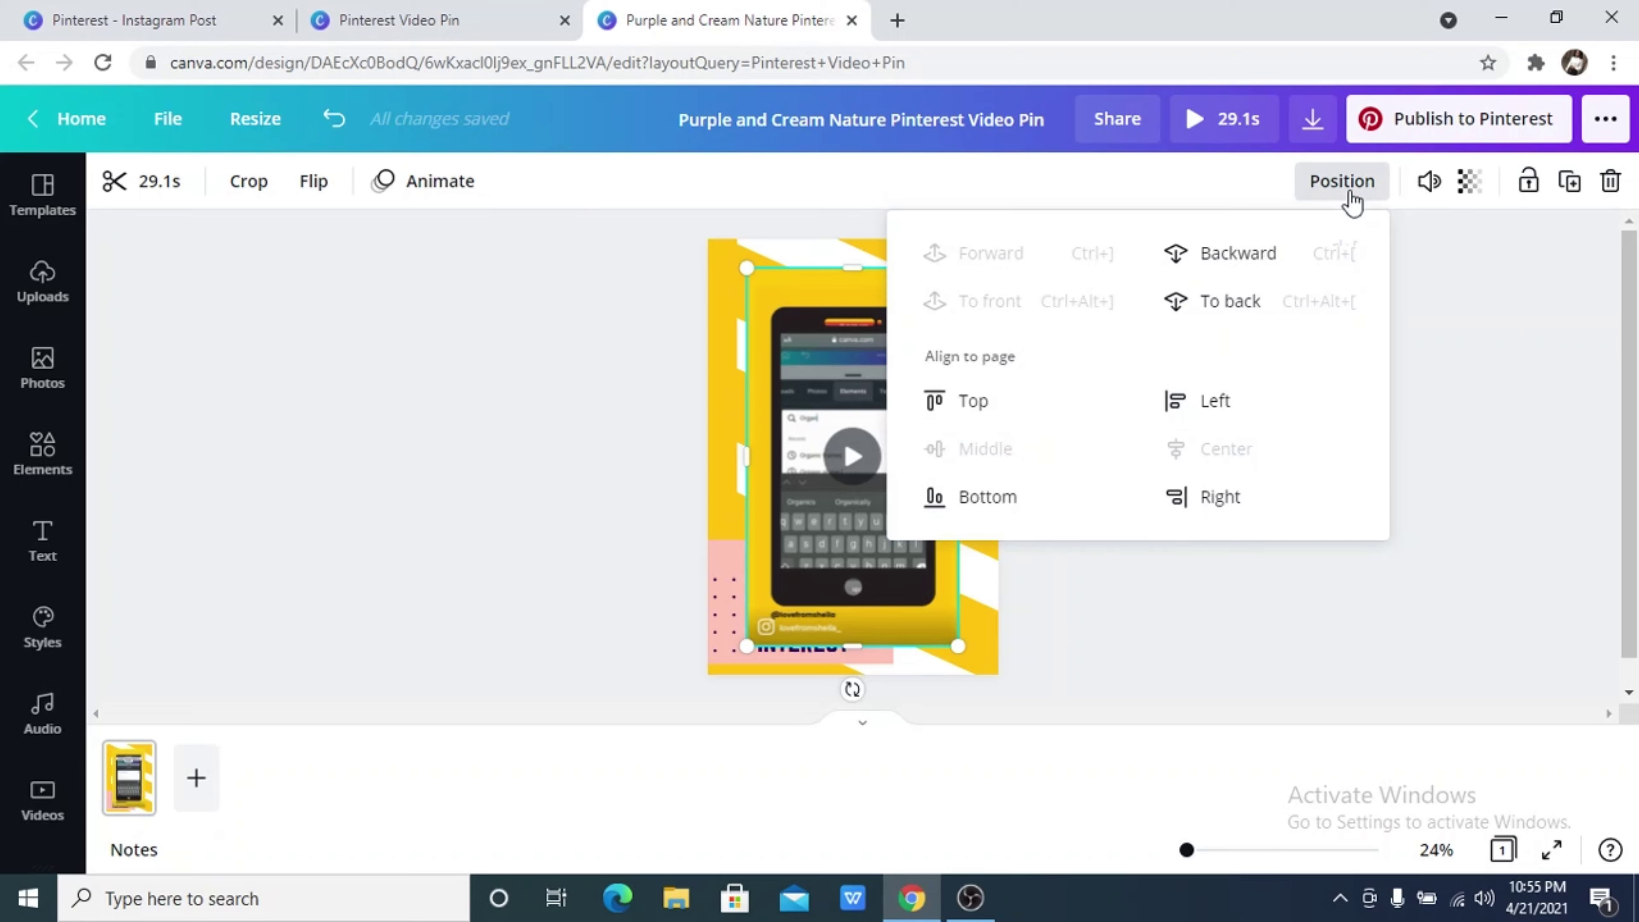
pyautogui.click(1310, 302)
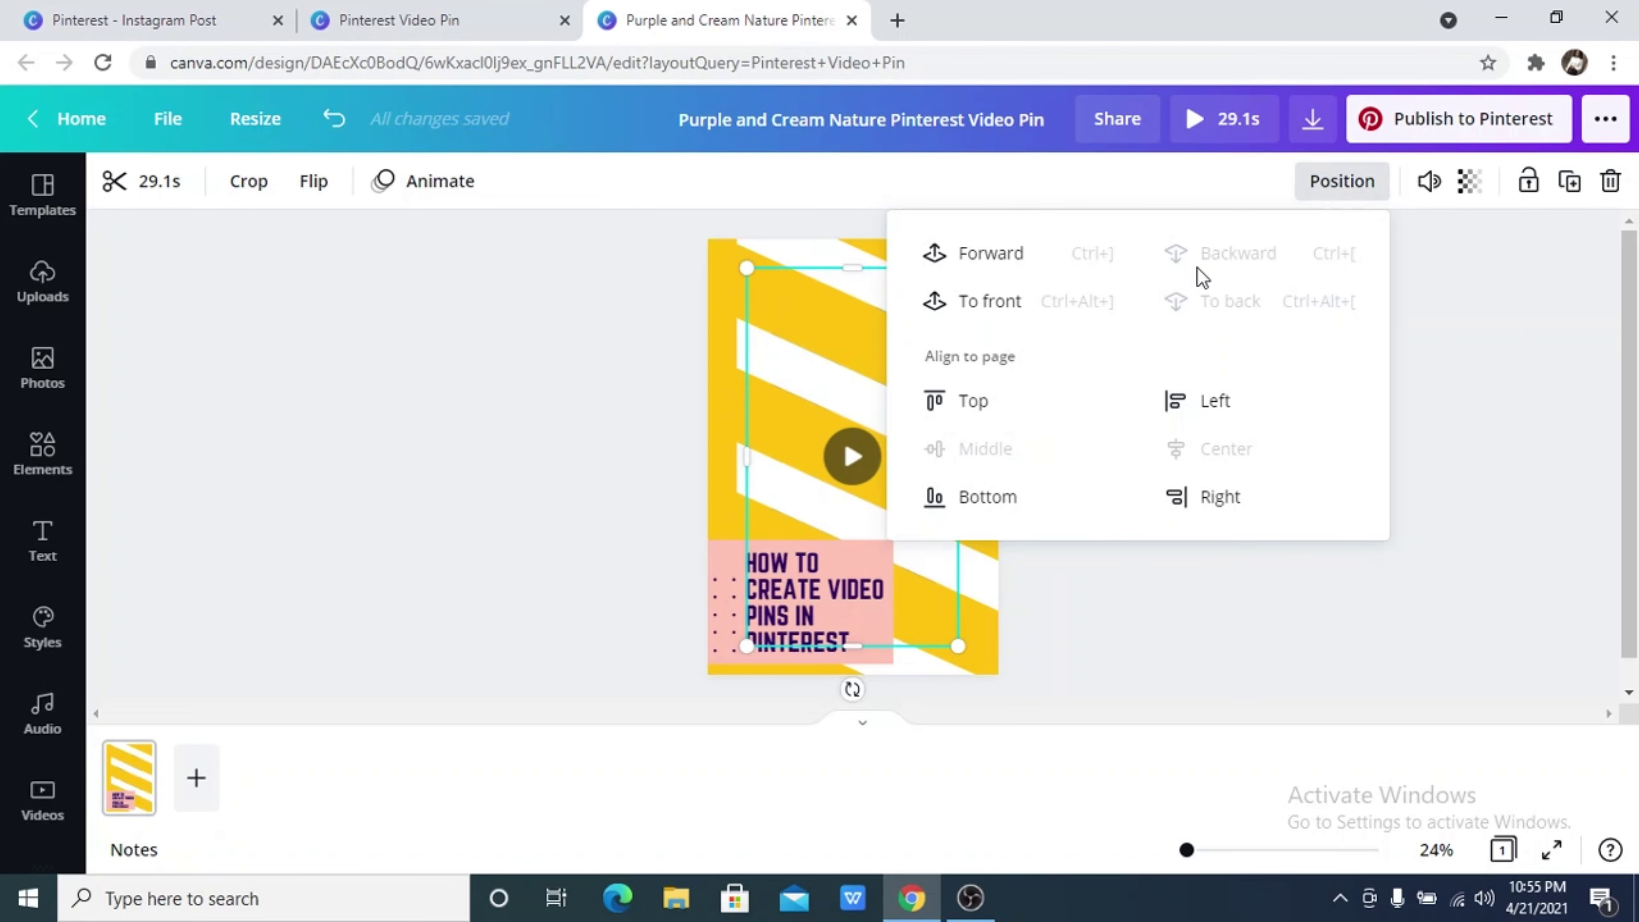
pyautogui.click(1068, 267)
pyautogui.click(1439, 412)
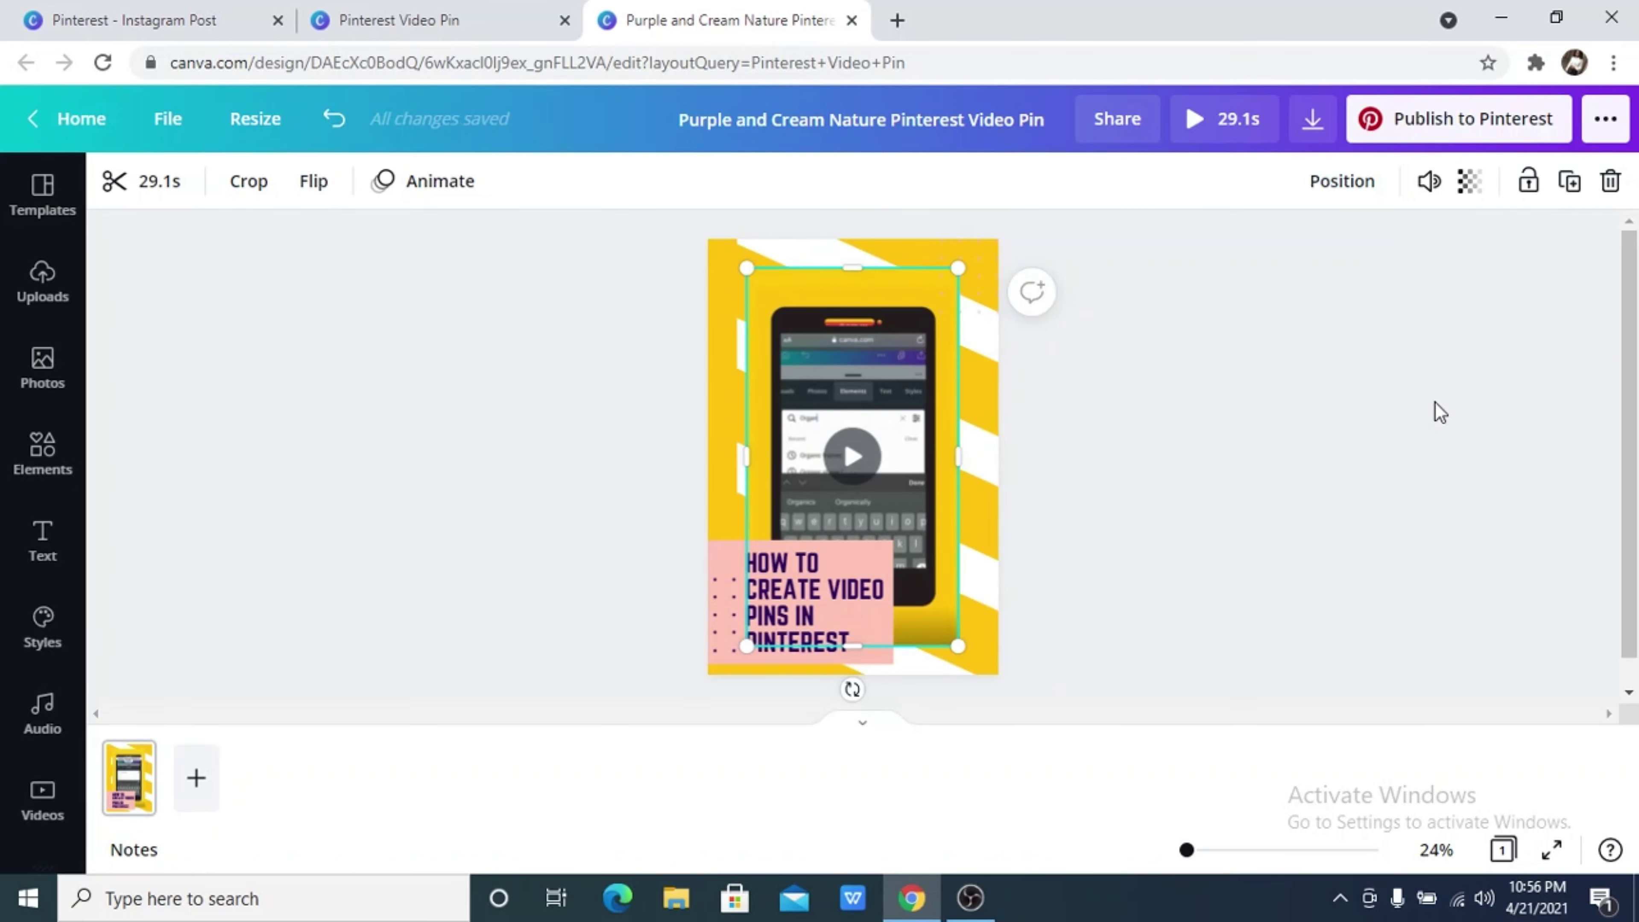
# Step: Shrink the grouped title box towards the pin's lower-left corner until the title text size is 45.2
pyautogui.click(1379, 406)
pyautogui.click(852, 596)
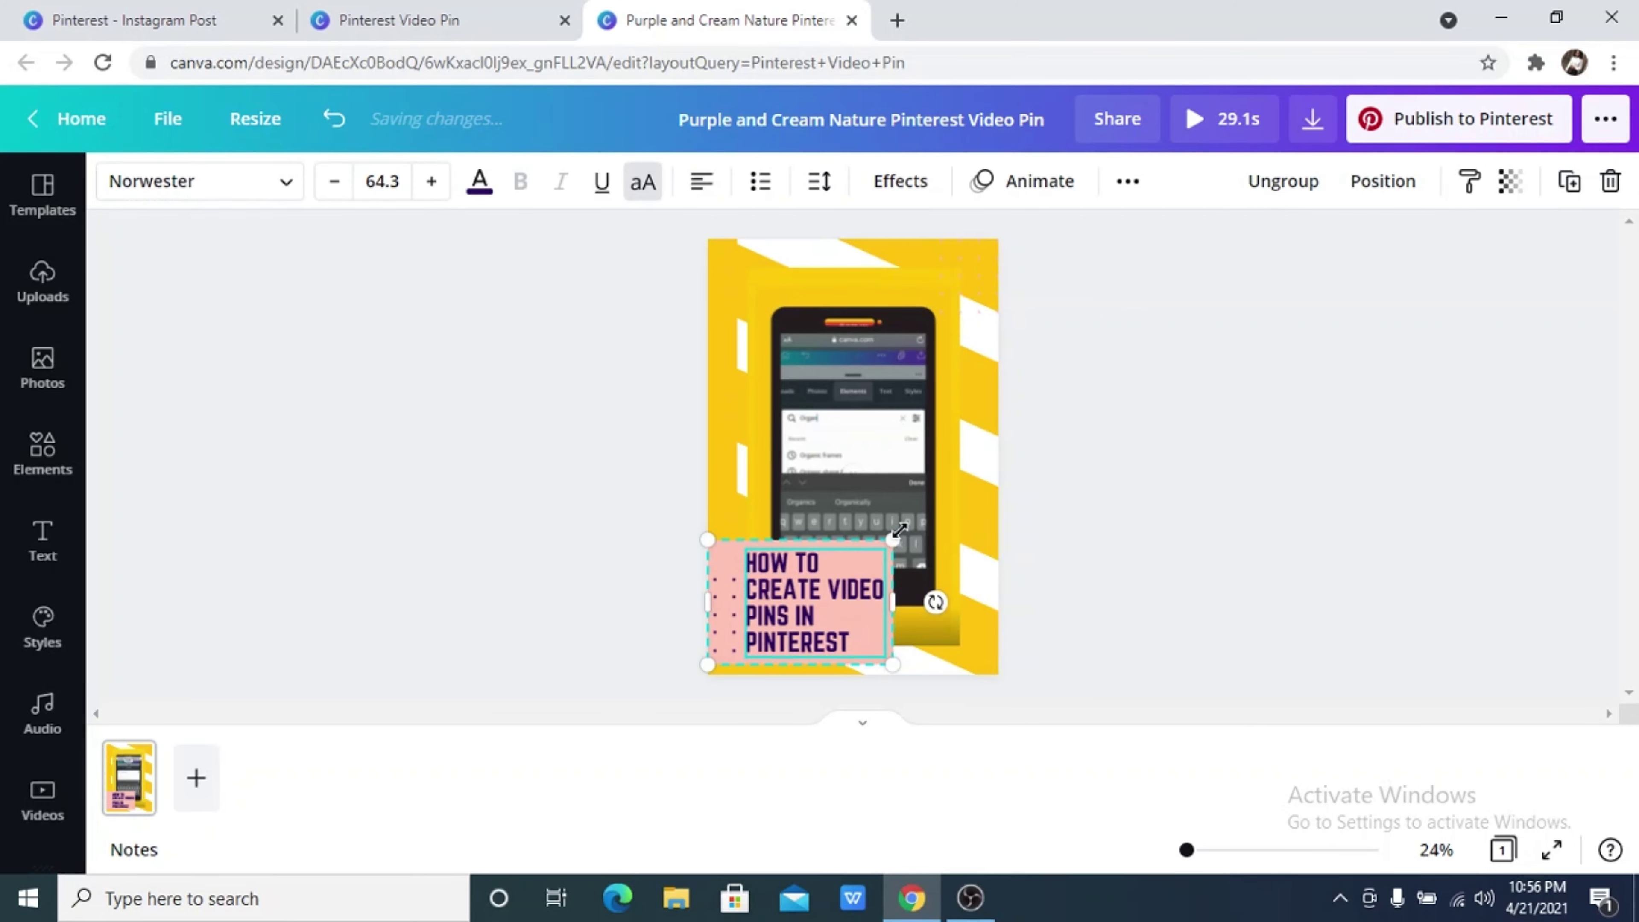
pyautogui.moveTo(895, 542); pyautogui.dragTo(876, 611)
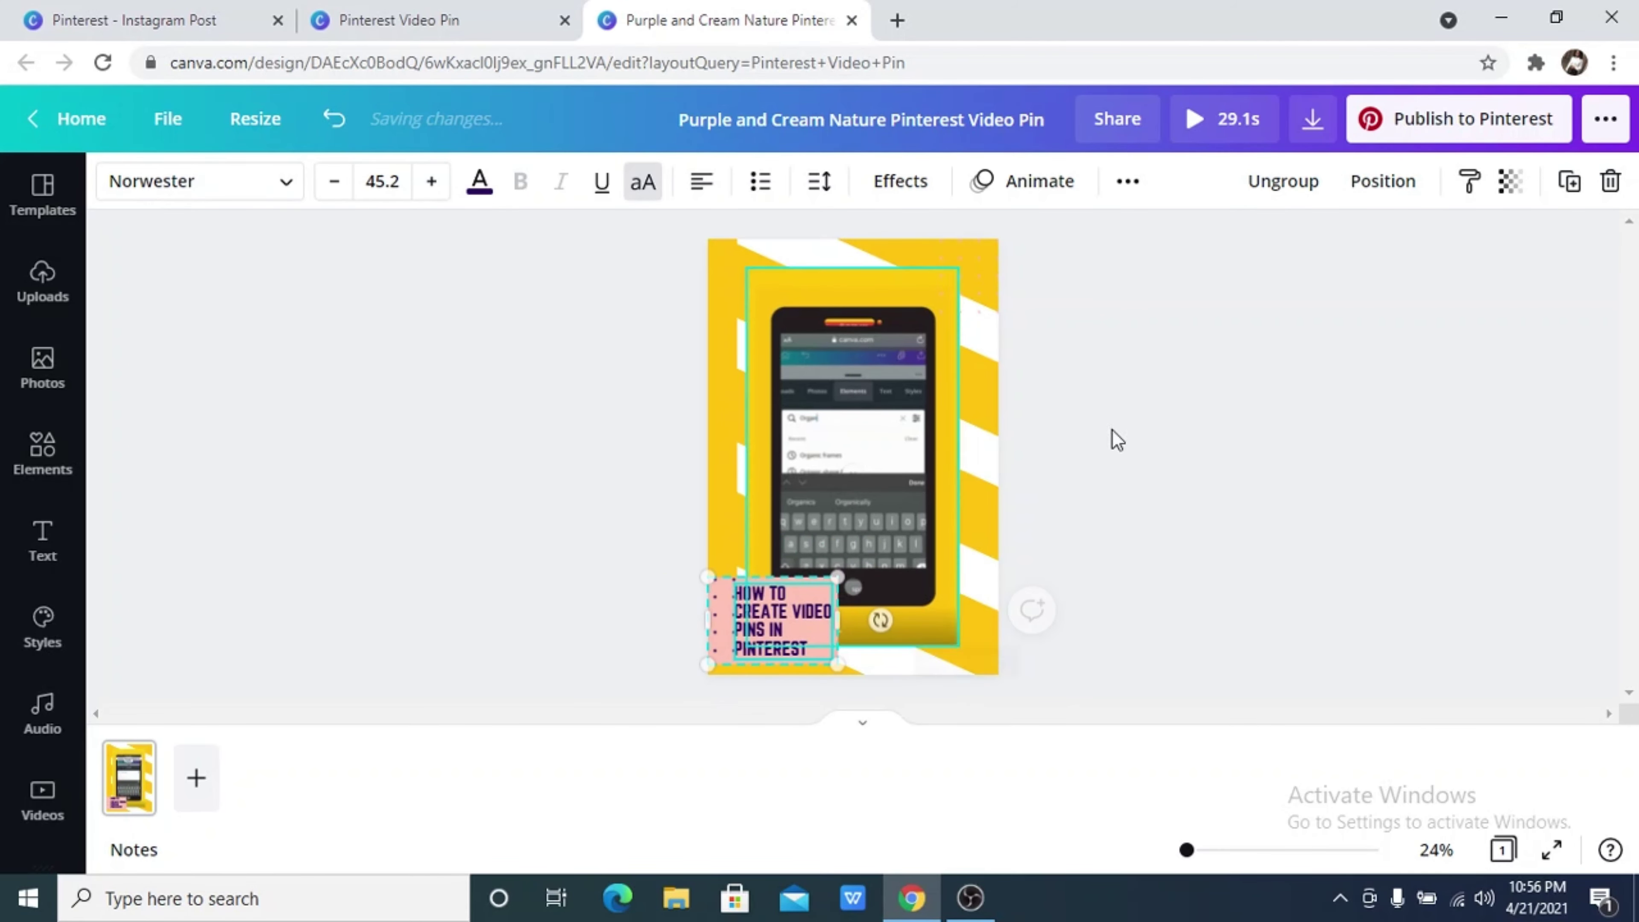
pyautogui.click(1176, 422)
# Step: Ungroup the title from its pink box and widen the text frame so the title runs over two lines
pyautogui.click(772, 625)
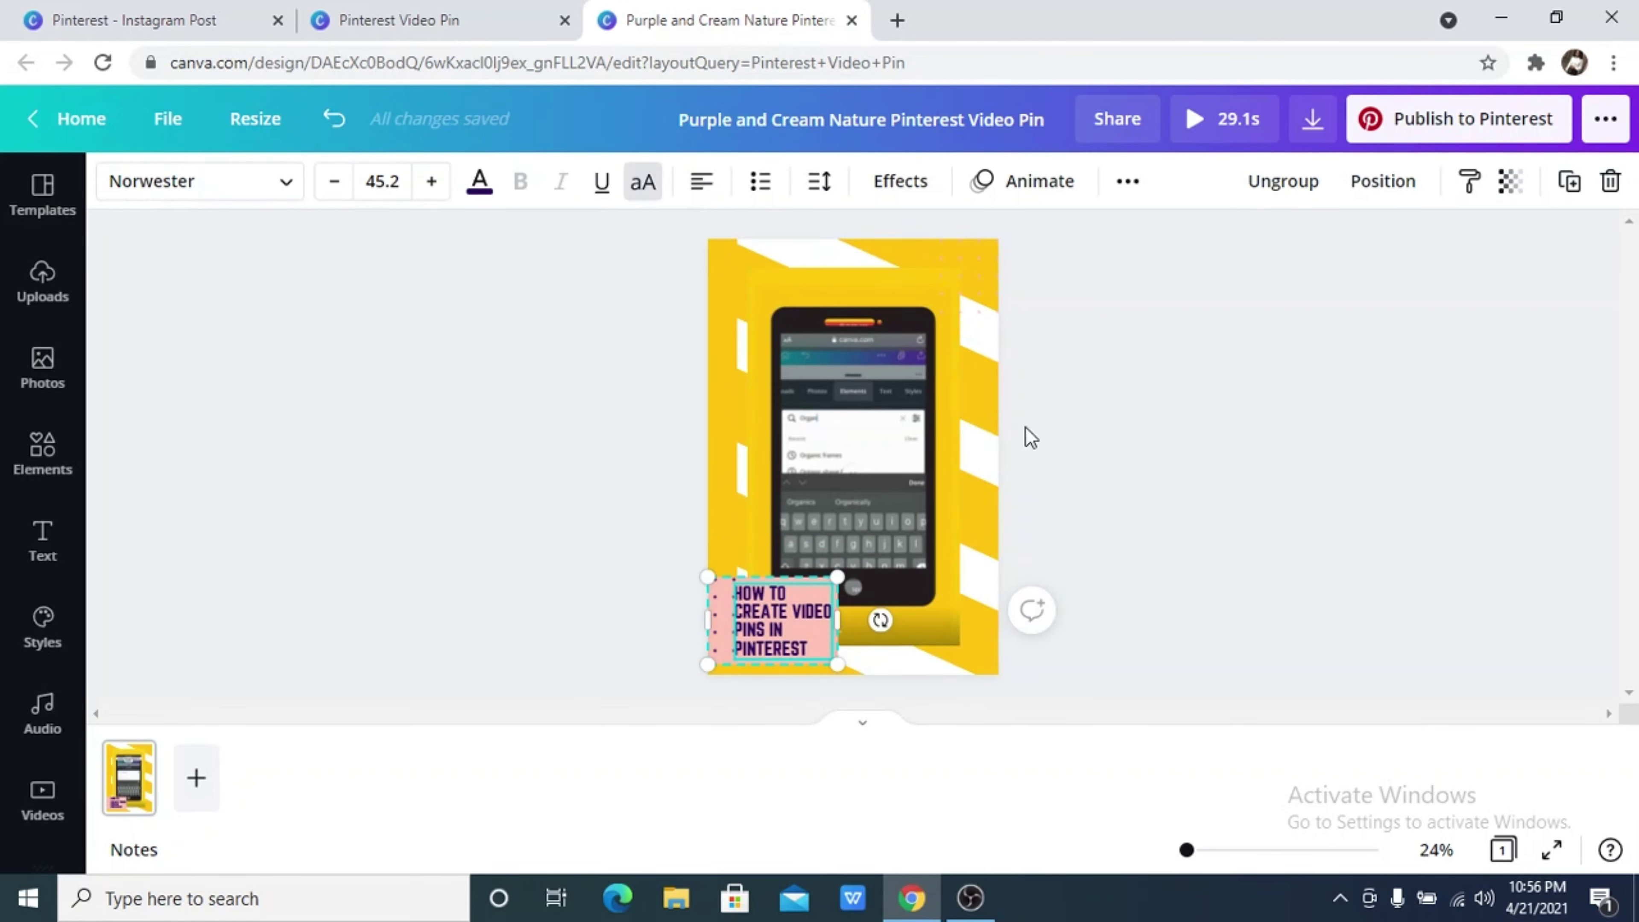
pyautogui.click(1304, 184)
pyautogui.click(1285, 370)
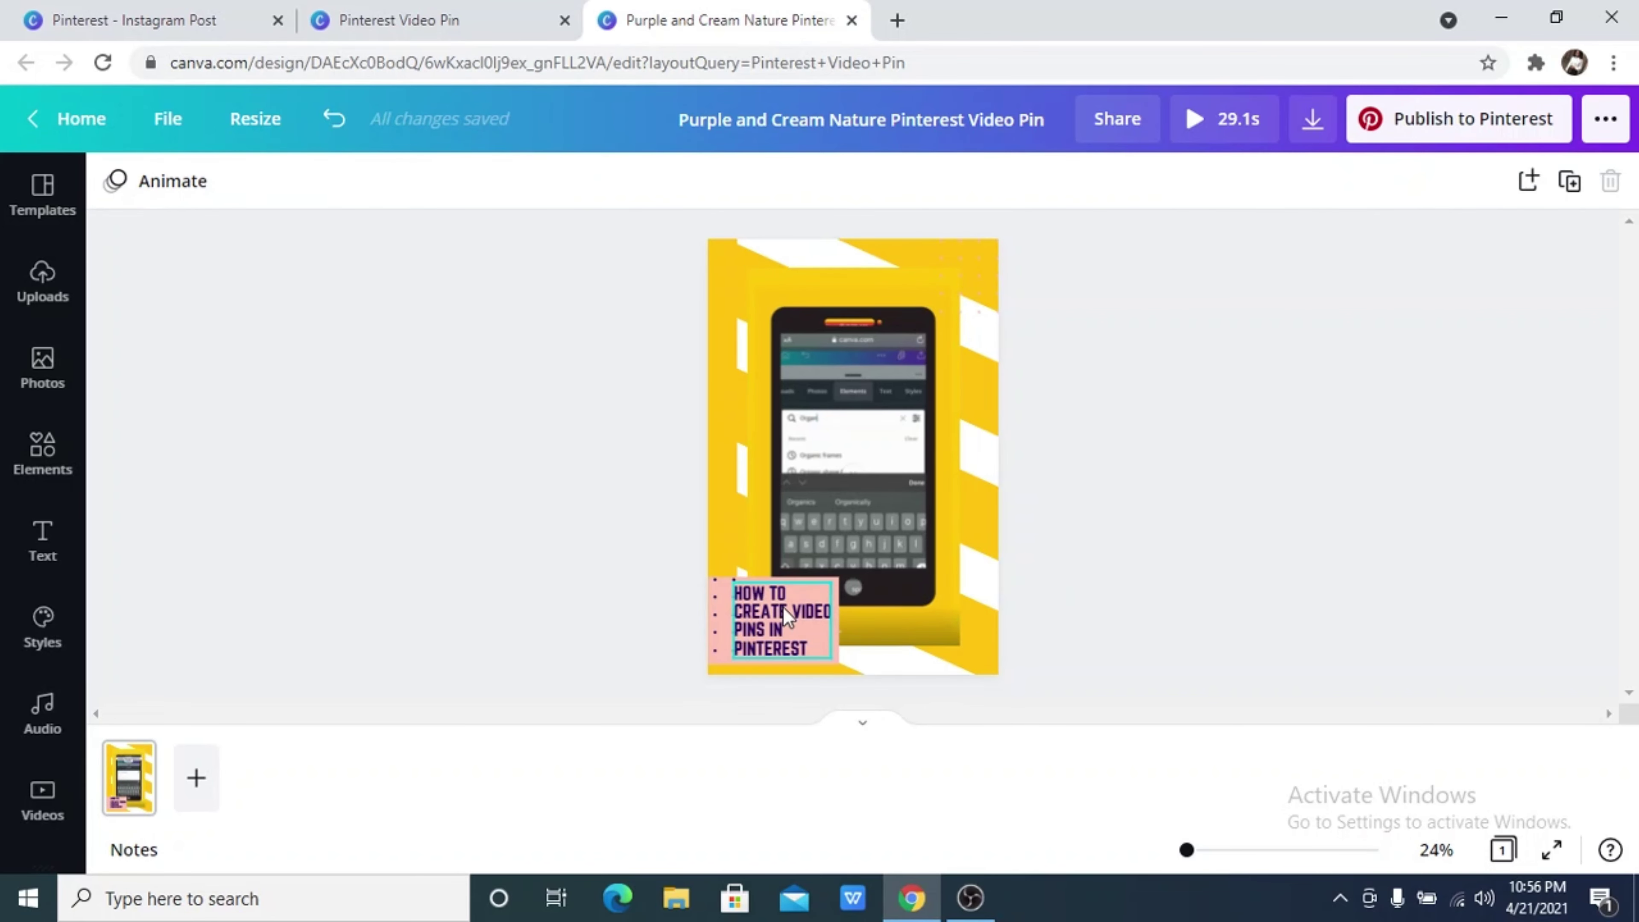
pyautogui.click(780, 612)
pyautogui.moveTo(898, 631); pyautogui.dragTo(1001, 627)
pyautogui.click(1012, 640)
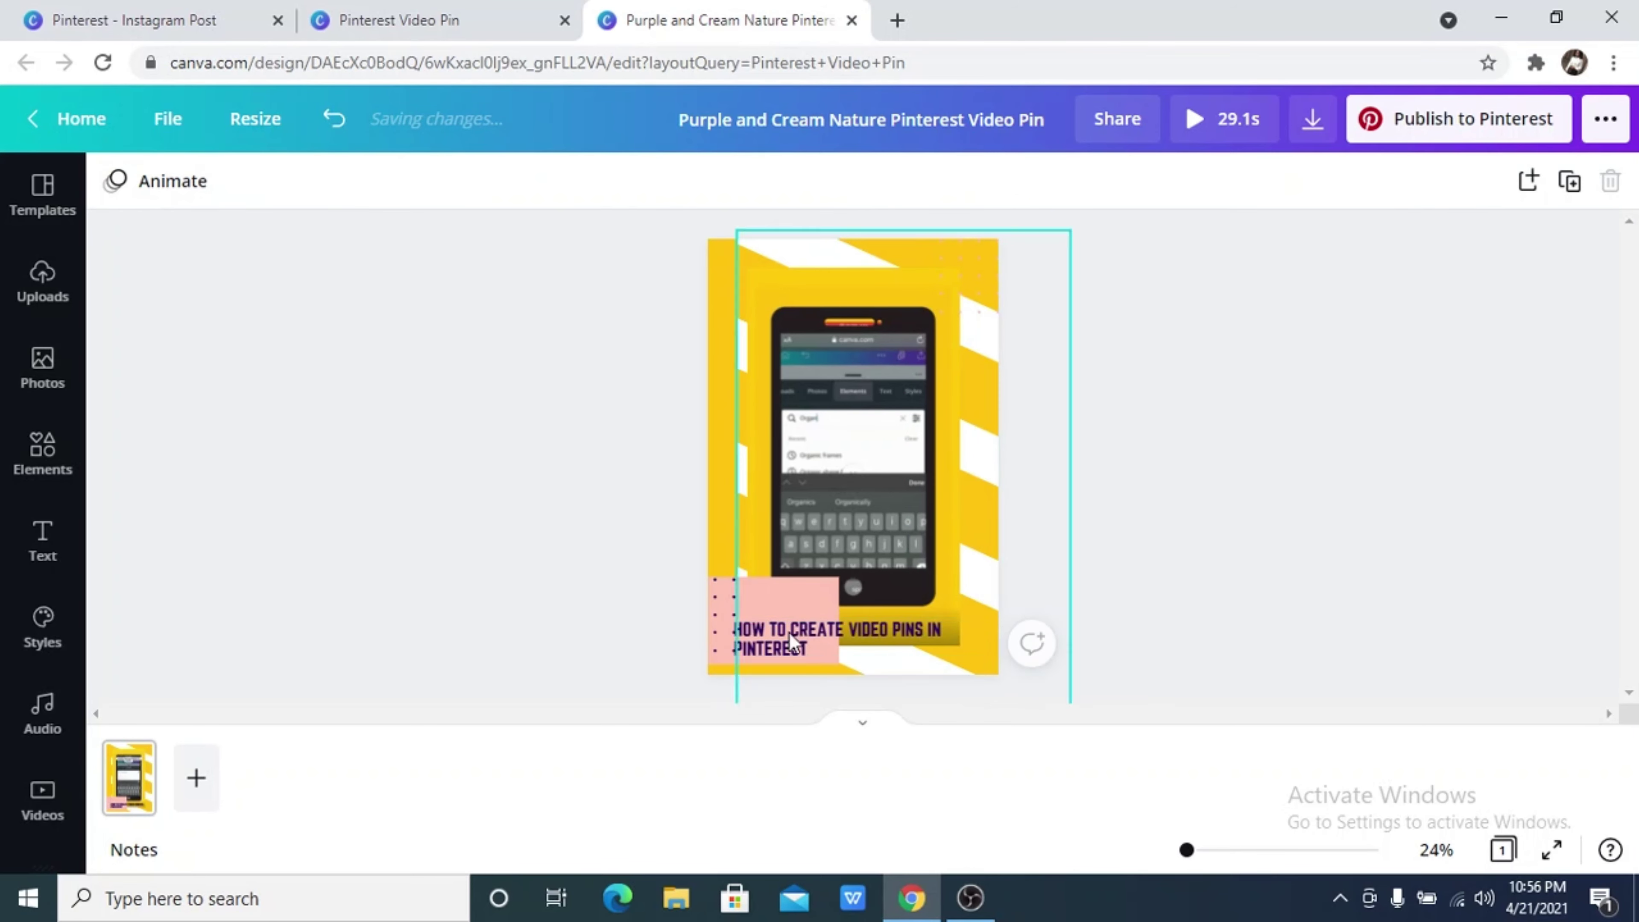
# Step: Move the title aside, turn the pink box into a full-width band along the pin's top edge, and colour it white
pyautogui.click(771, 632)
pyautogui.moveTo(772, 576); pyautogui.dragTo(1170, 456)
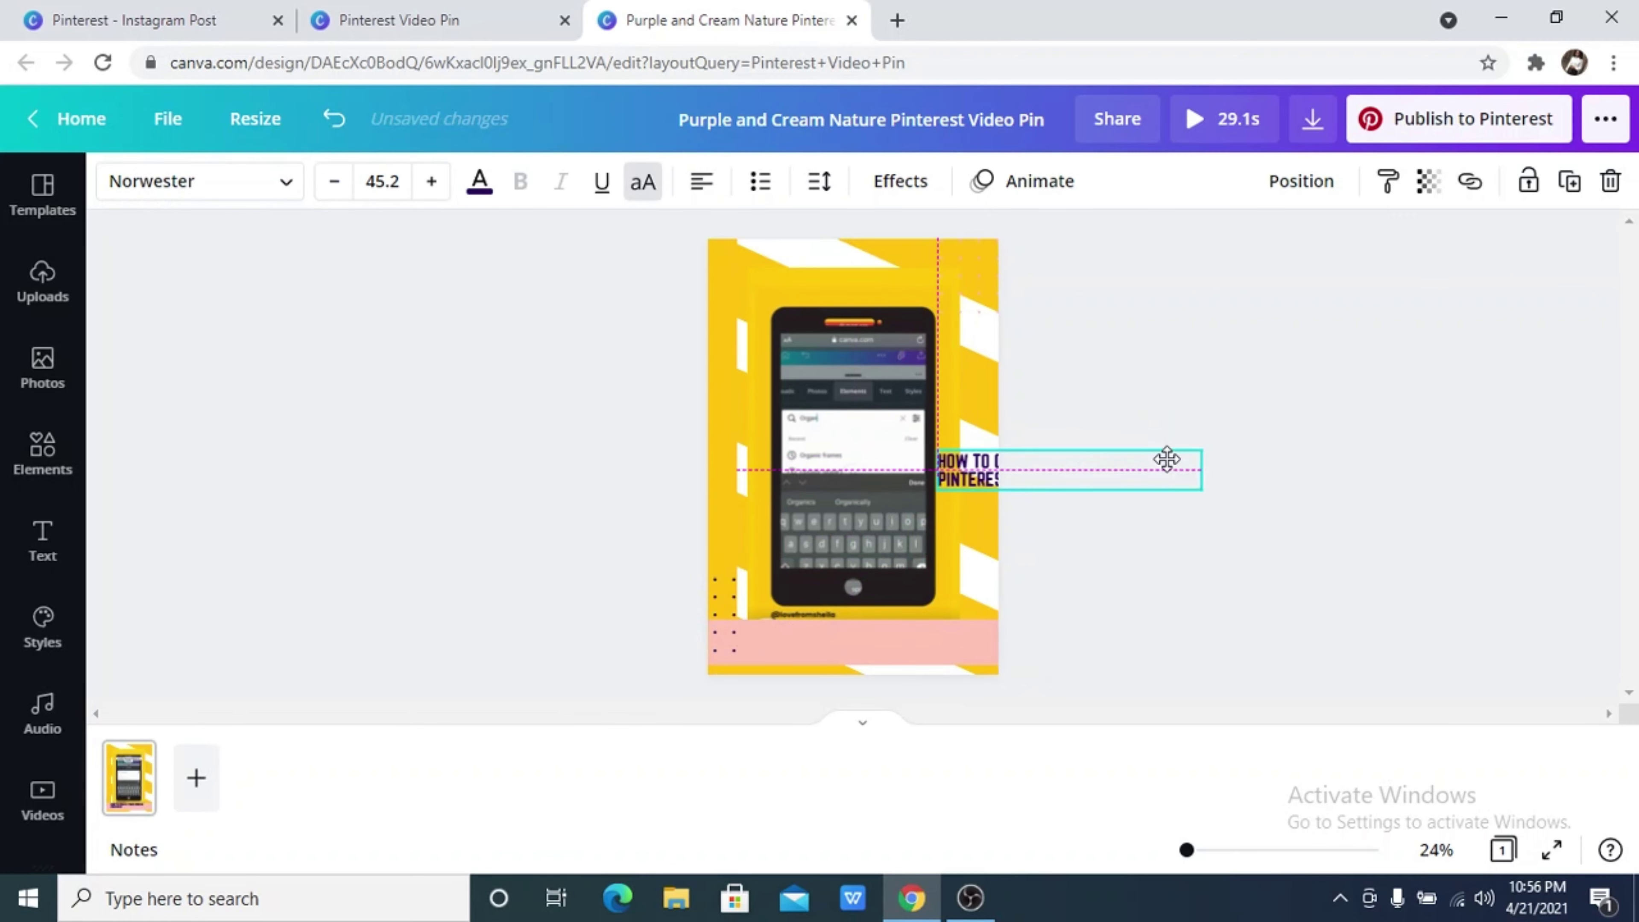
pyautogui.moveTo(937, 651); pyautogui.dragTo(934, 260)
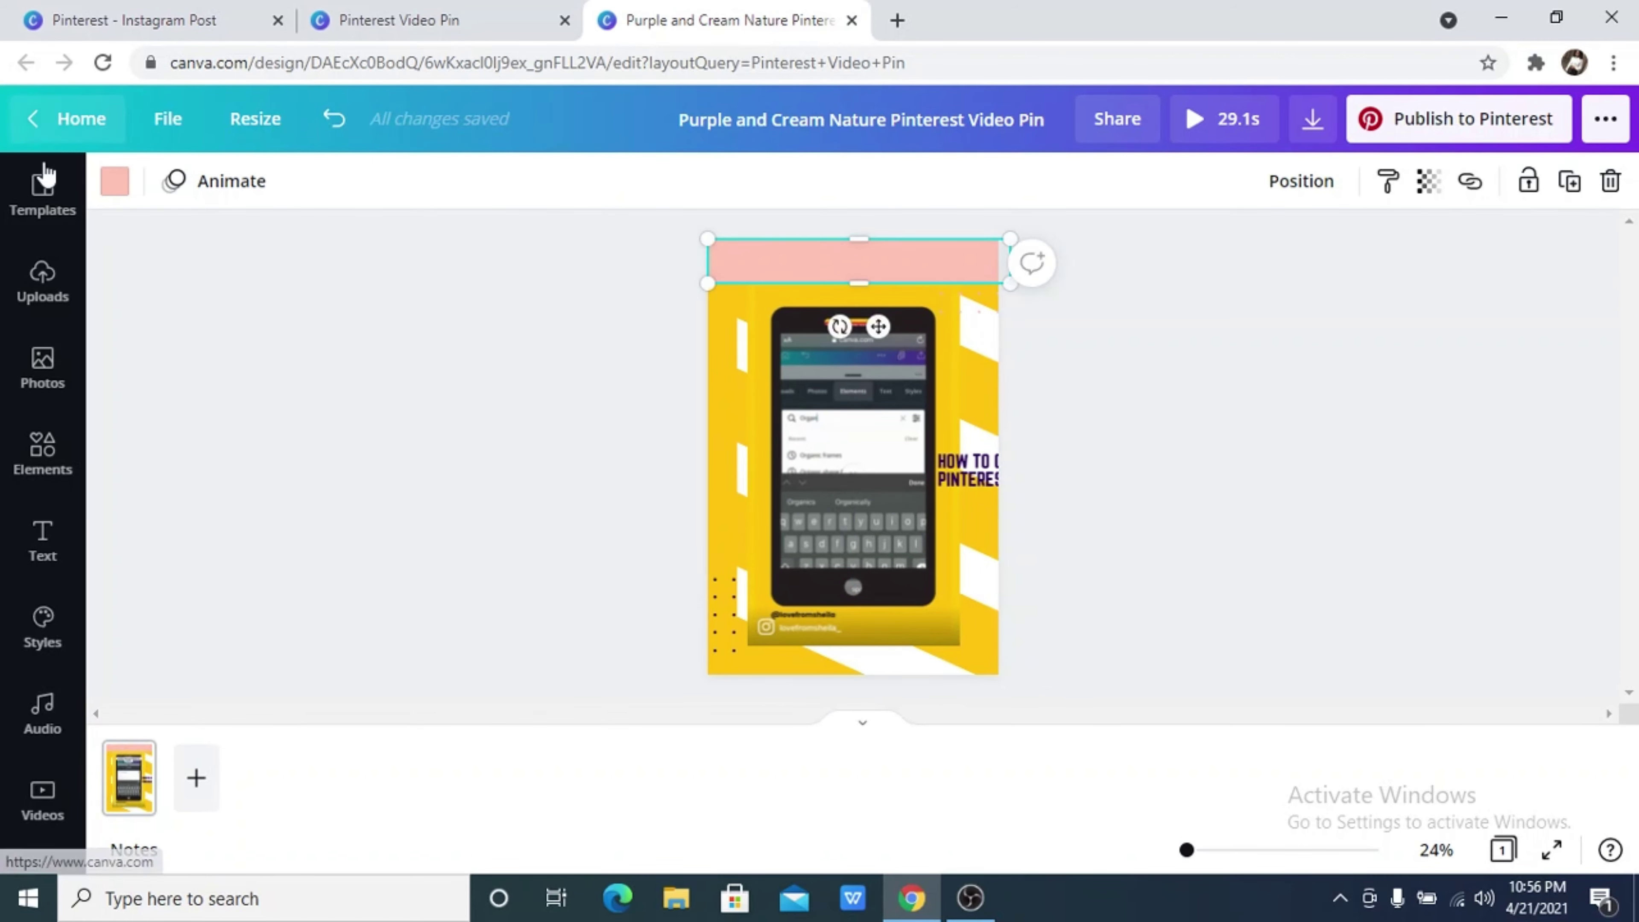
pyautogui.click(107, 181)
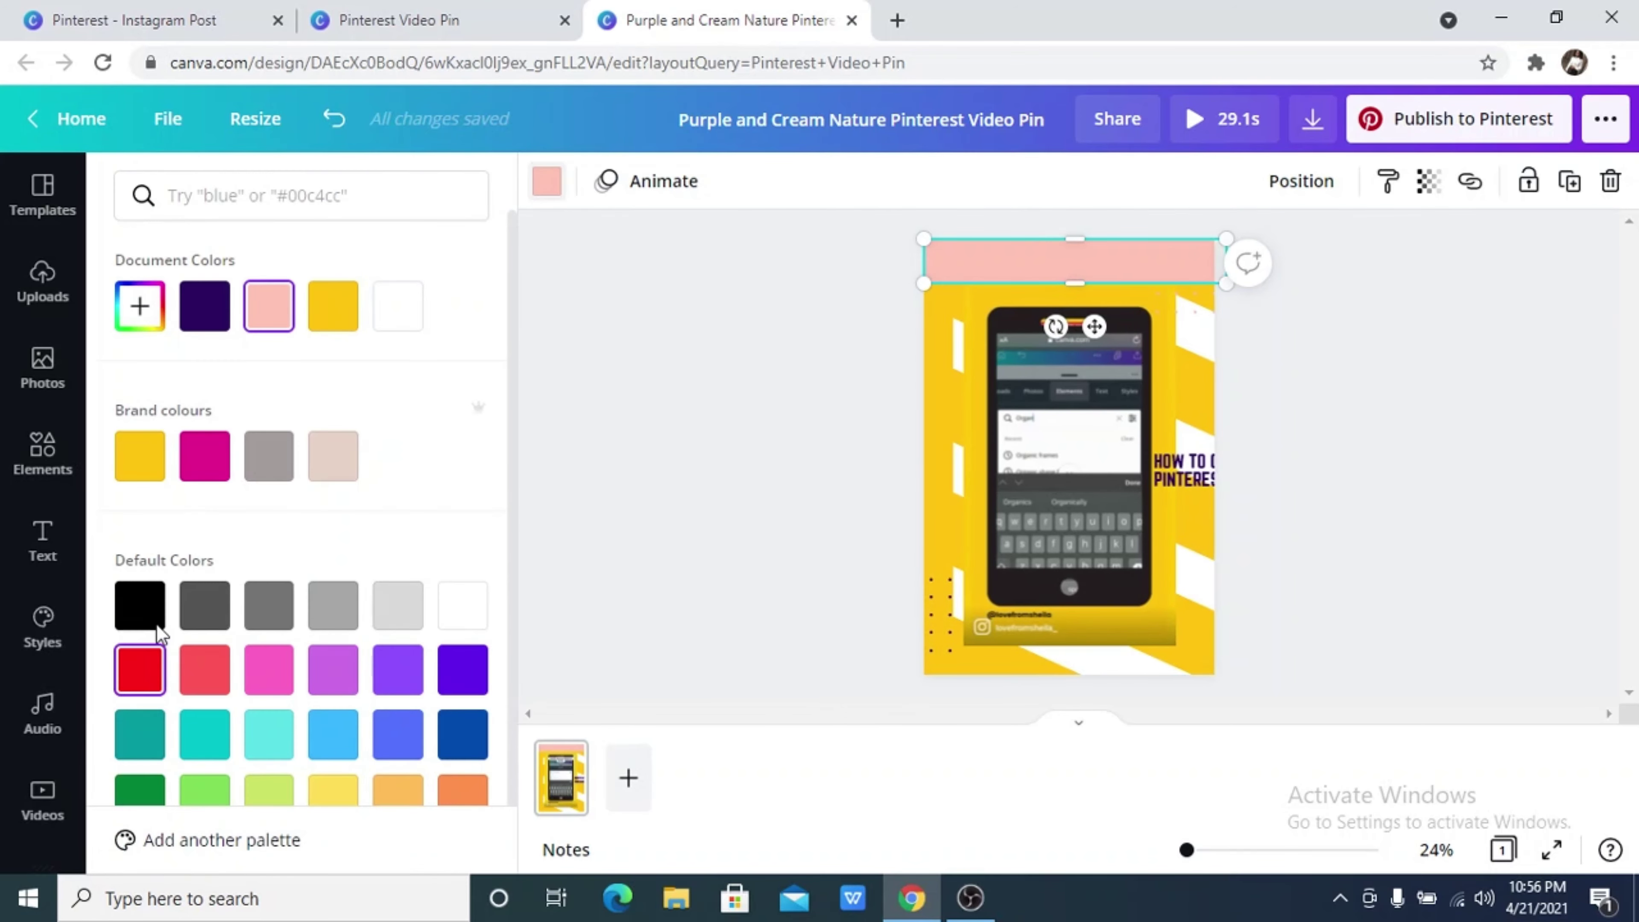
pyautogui.click(394, 317)
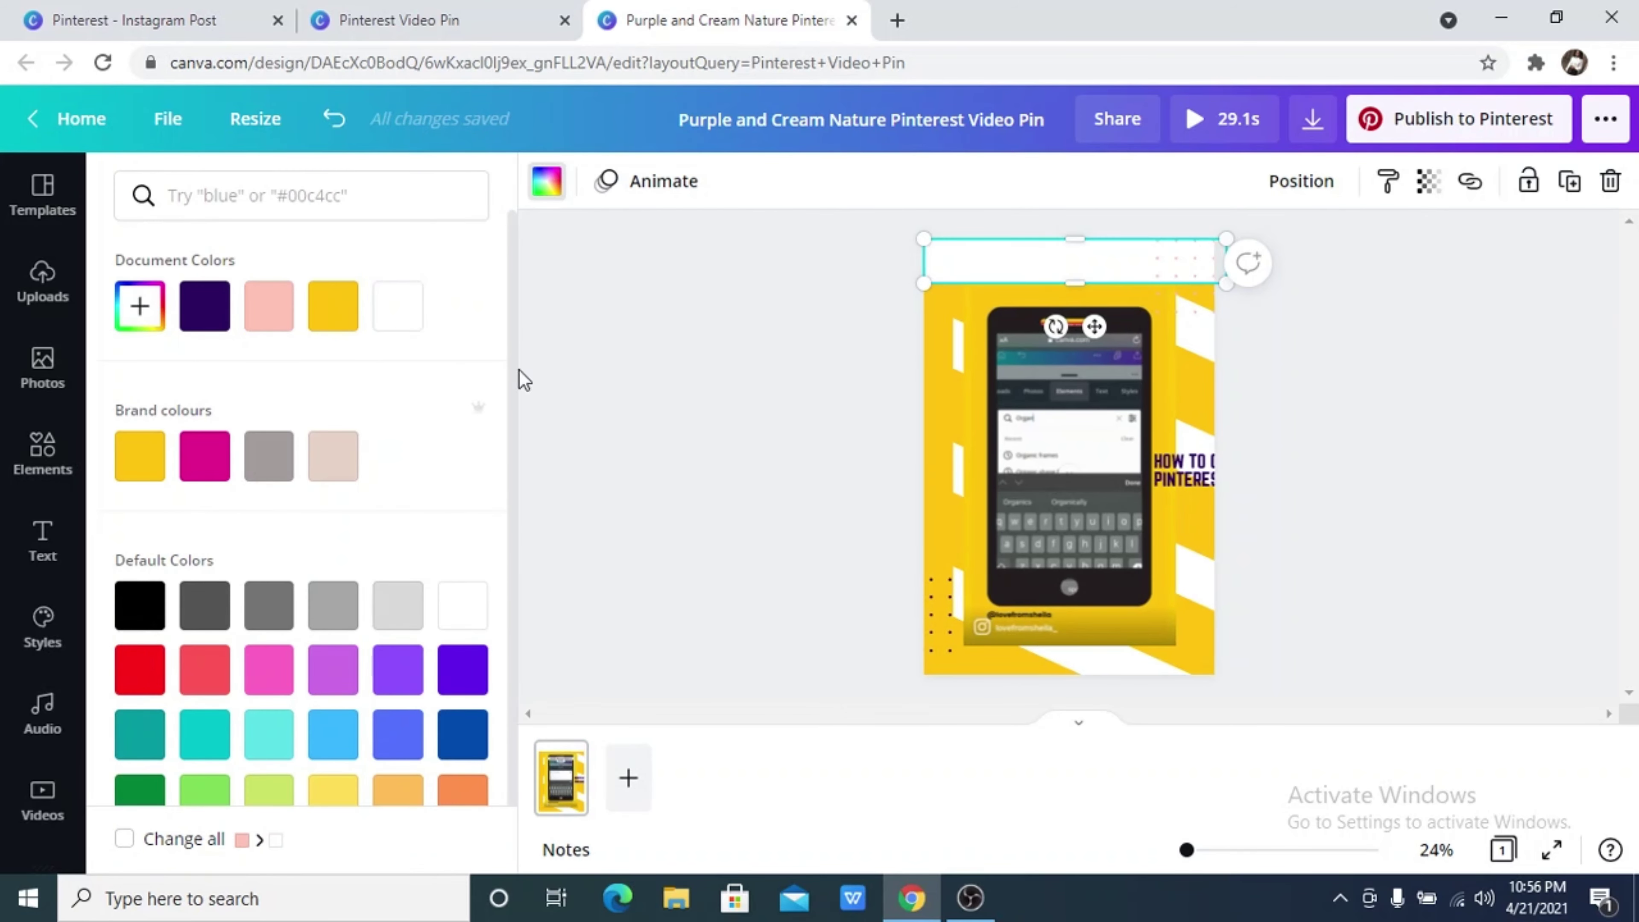
# Step: Place the title on the white band with centre alignment, and make the band taller so both title lines fit
pyautogui.moveTo(1380, 470); pyautogui.dragTo(947, 271)
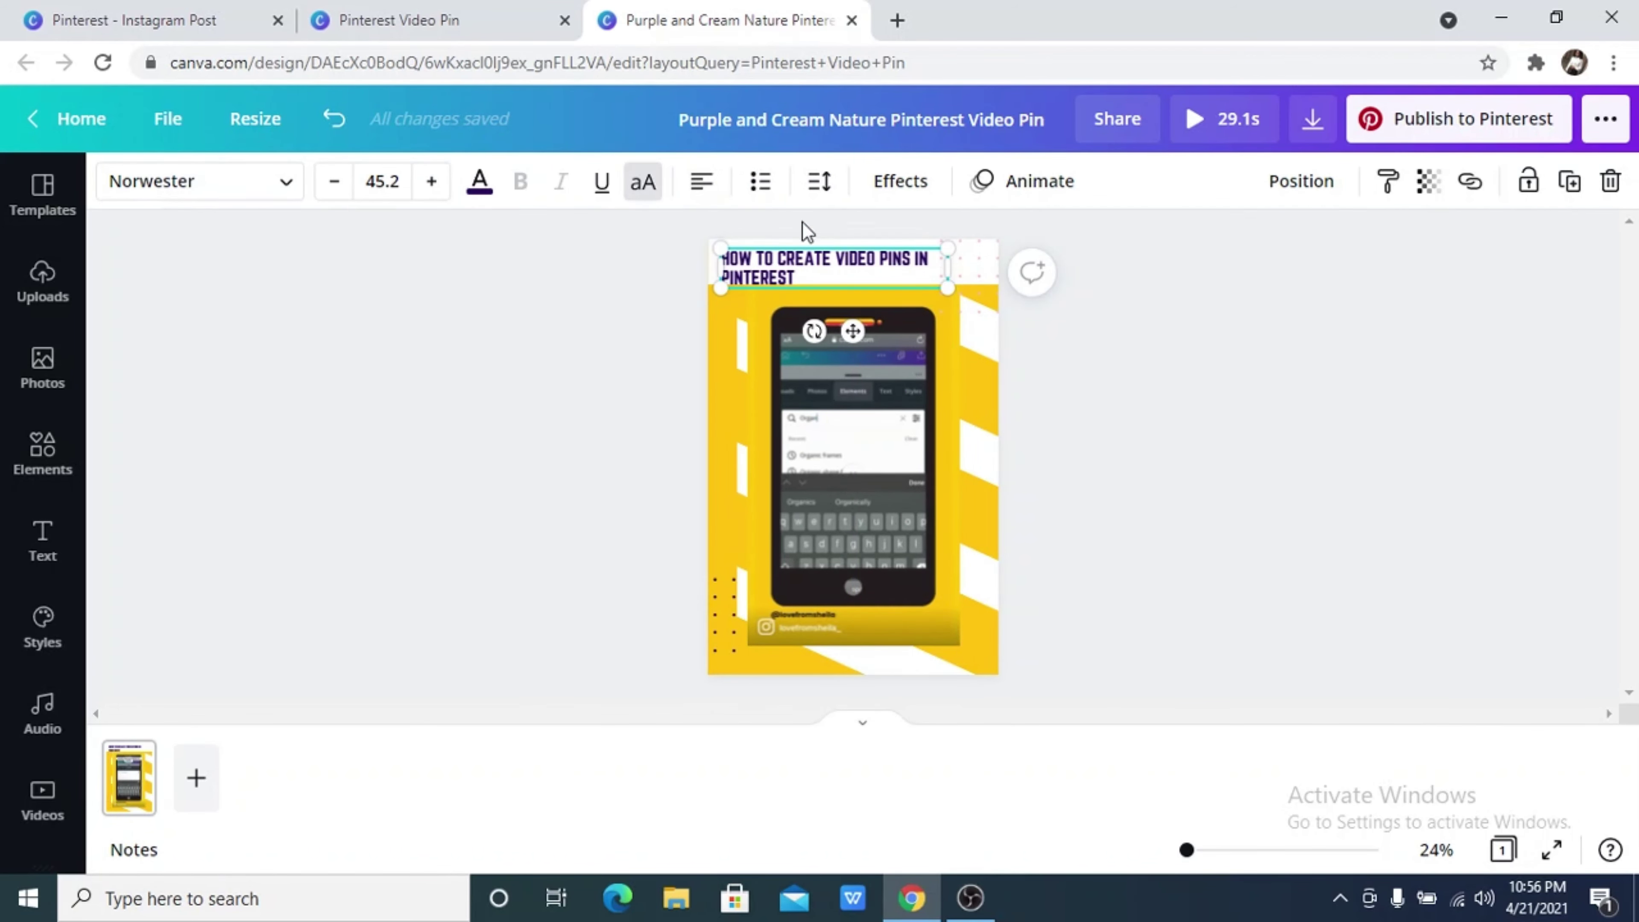
pyautogui.click(701, 182)
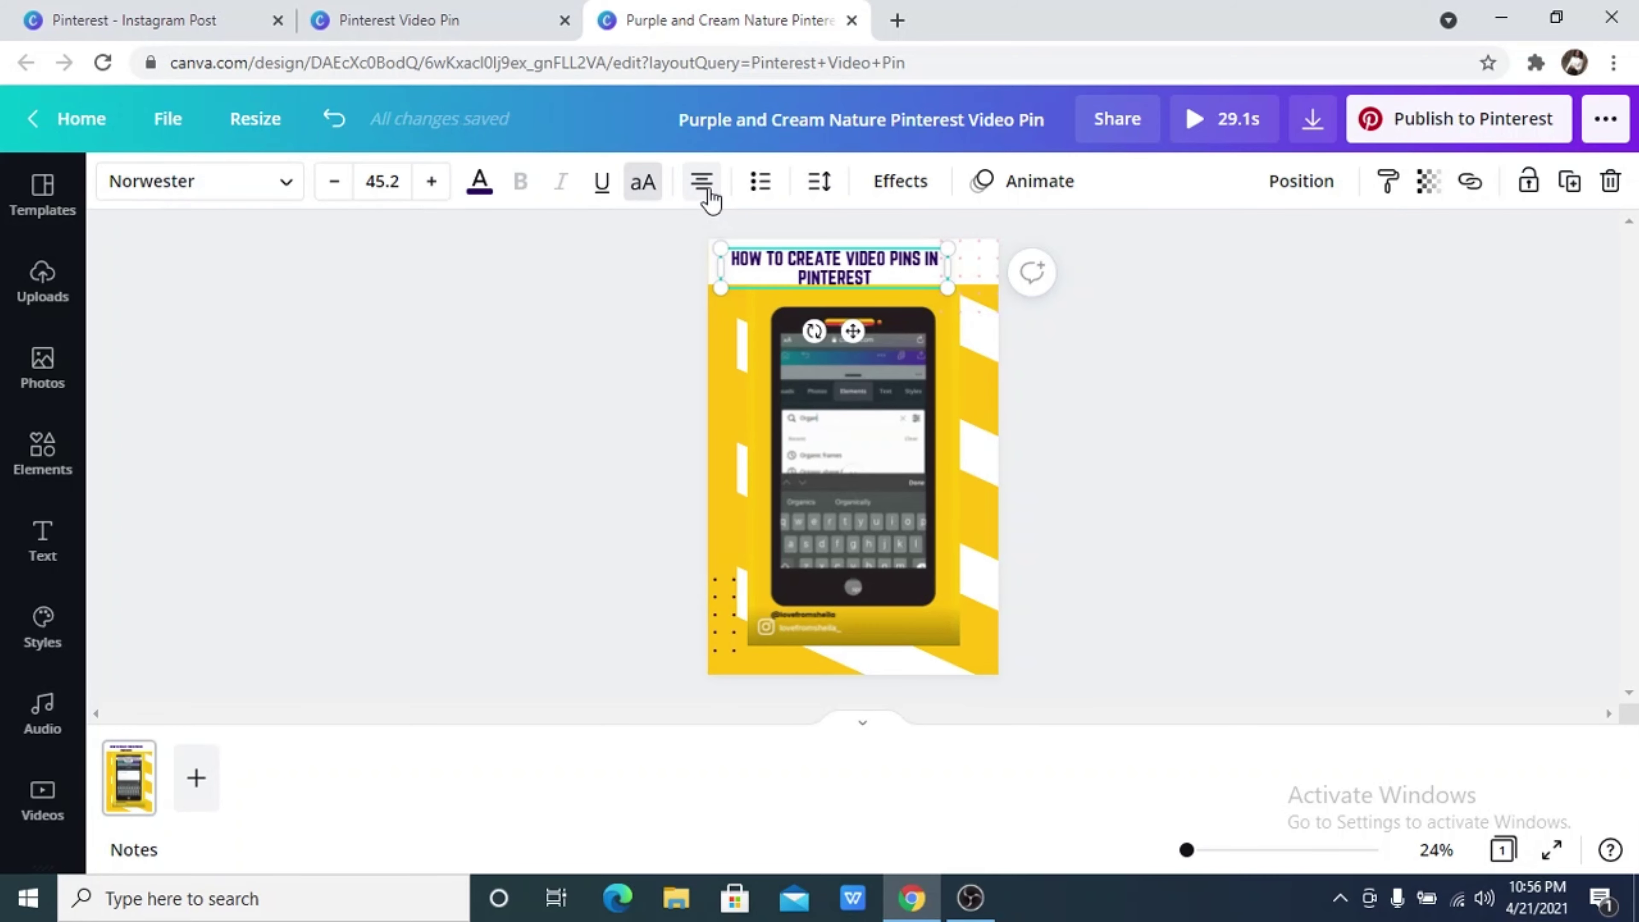
pyautogui.click(571, 391)
pyautogui.click(724, 269)
pyautogui.click(681, 271)
pyautogui.click(827, 270)
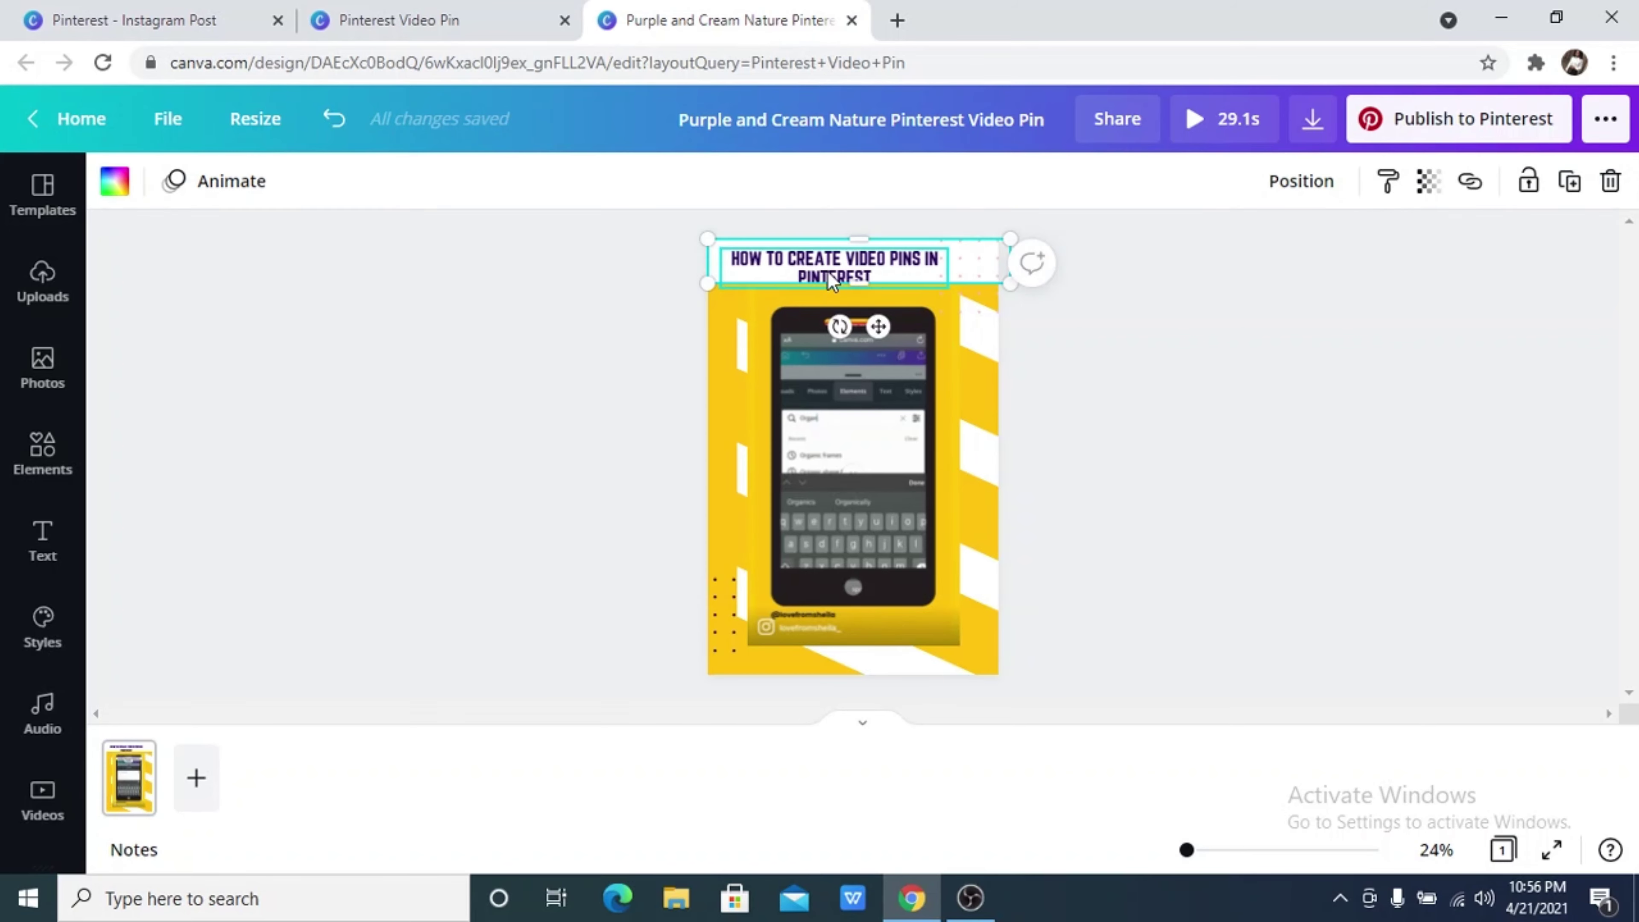
pyautogui.moveTo(854, 289); pyautogui.dragTo(860, 272)
pyautogui.click(1116, 442)
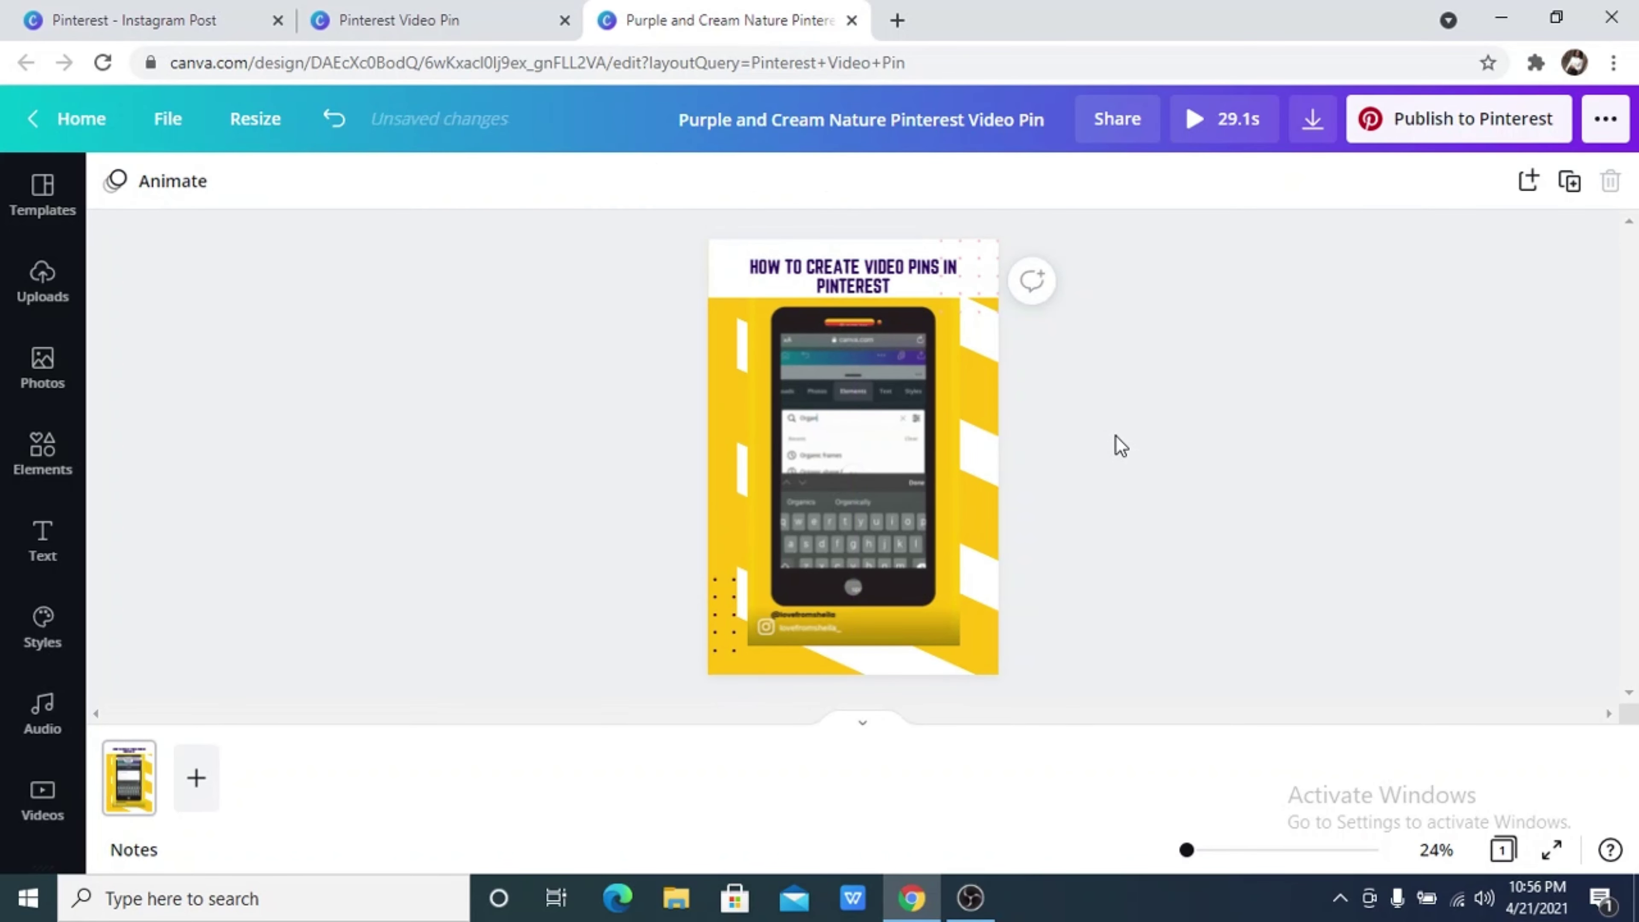
# Step: Delete the dot patterns in the pin's lower-left and upper-right corners and move the phone video slightly down
pyautogui.click(721, 643)
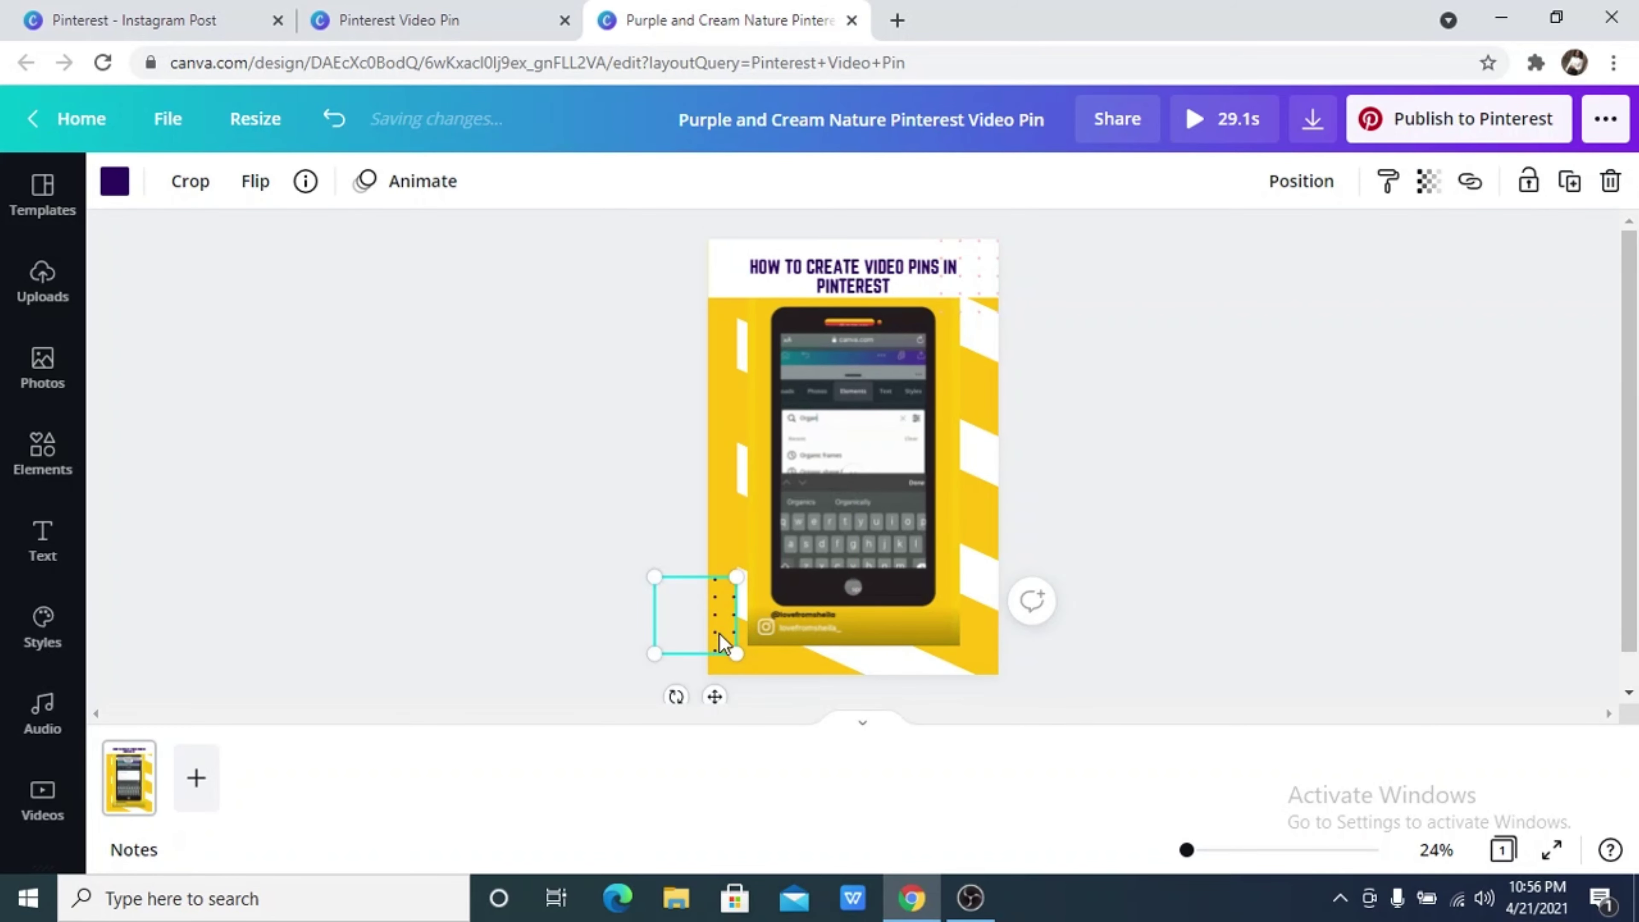
pyautogui.click(764, 596)
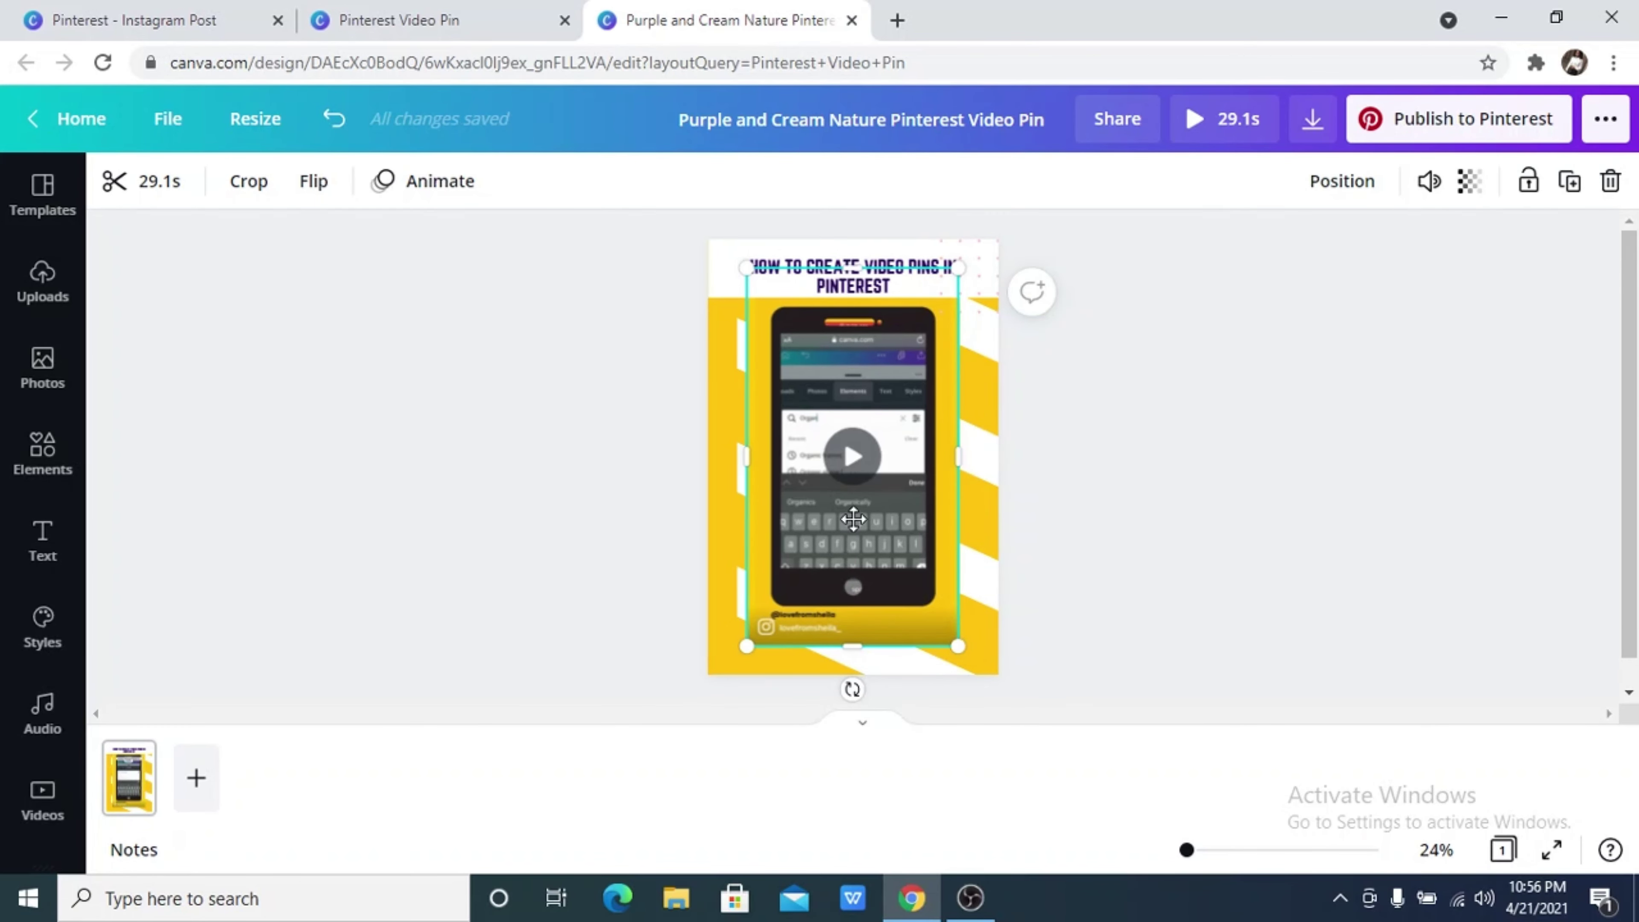
pyautogui.moveTo(852, 507); pyautogui.dragTo(852, 523)
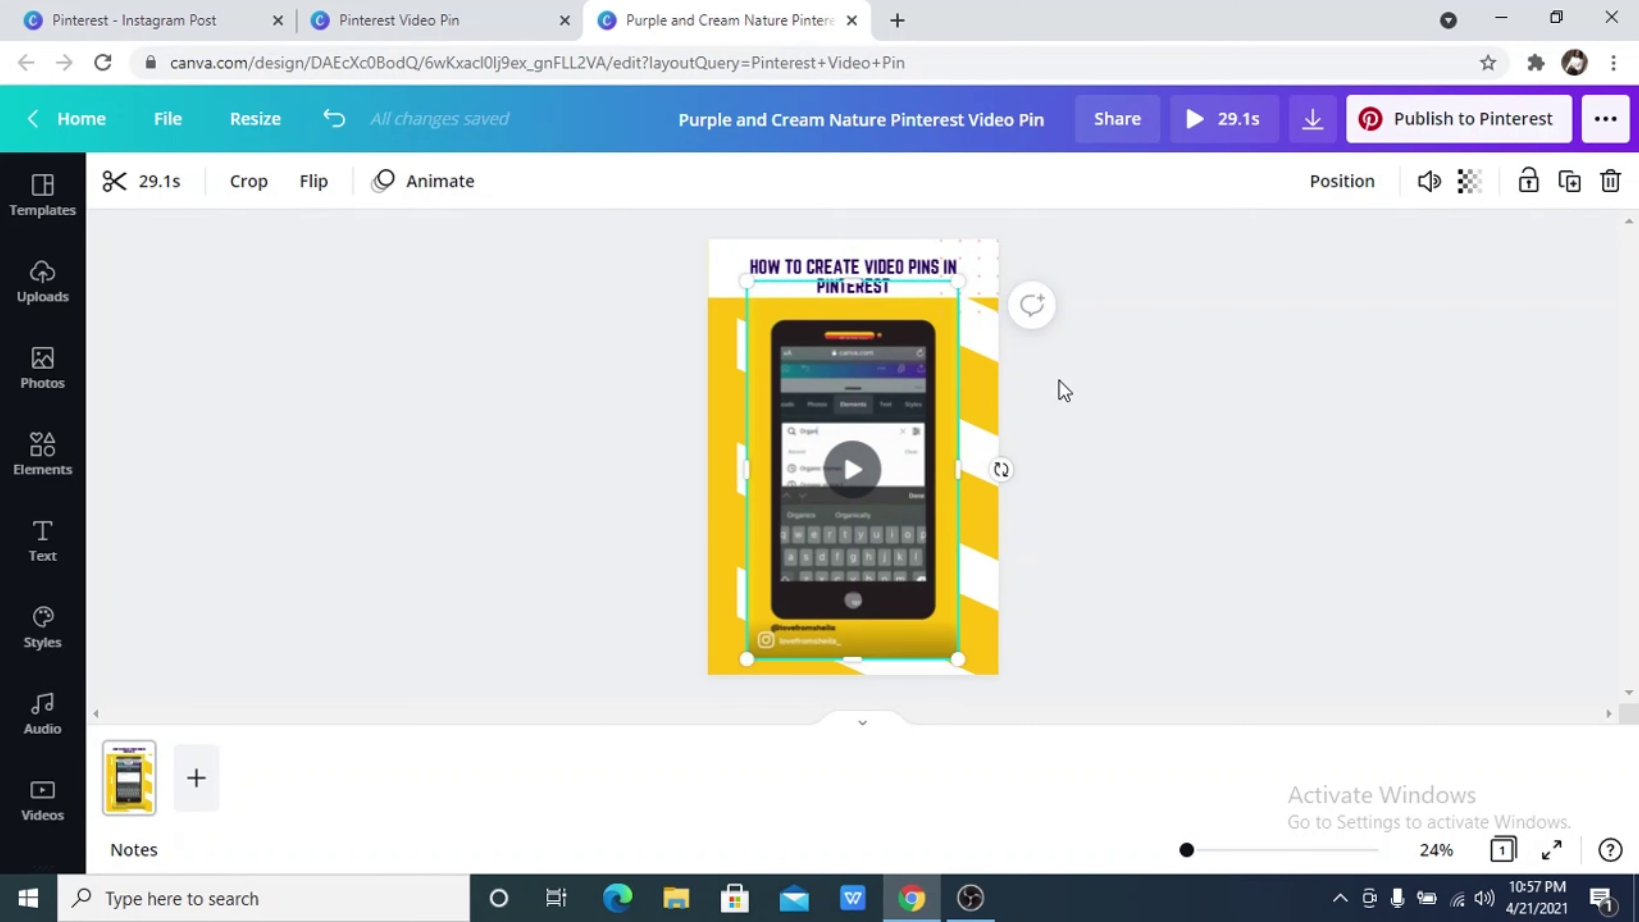
pyautogui.click(1060, 382)
pyautogui.click(986, 273)
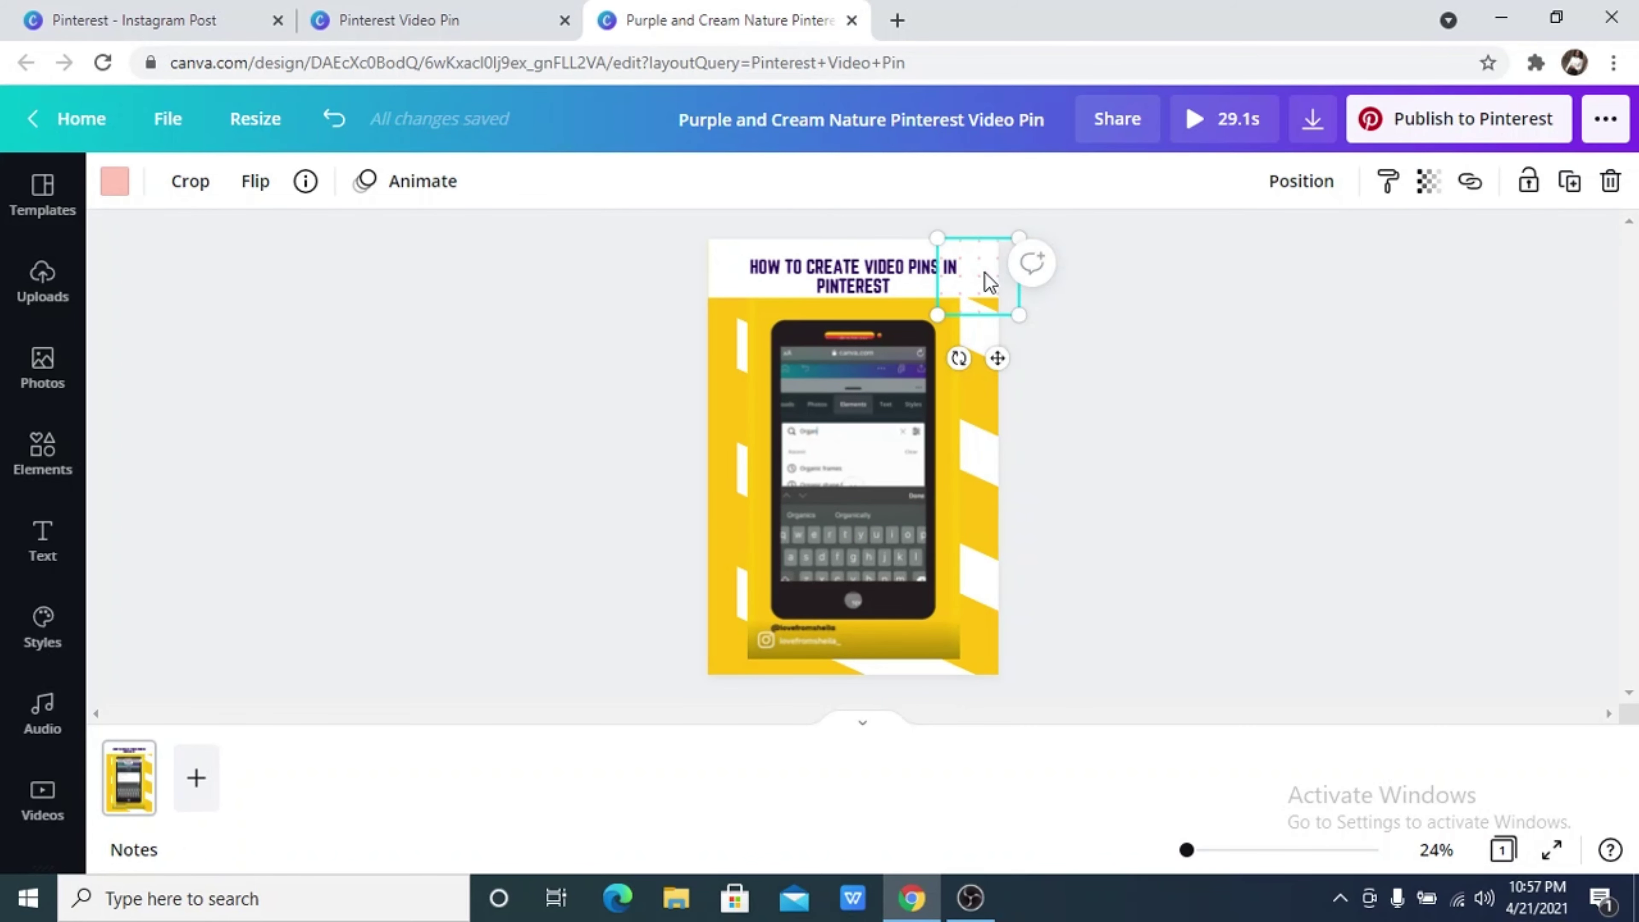
pyautogui.press('Escape')
# Step: Change the title's text colour to black from the default colours
pyautogui.click(884, 276)
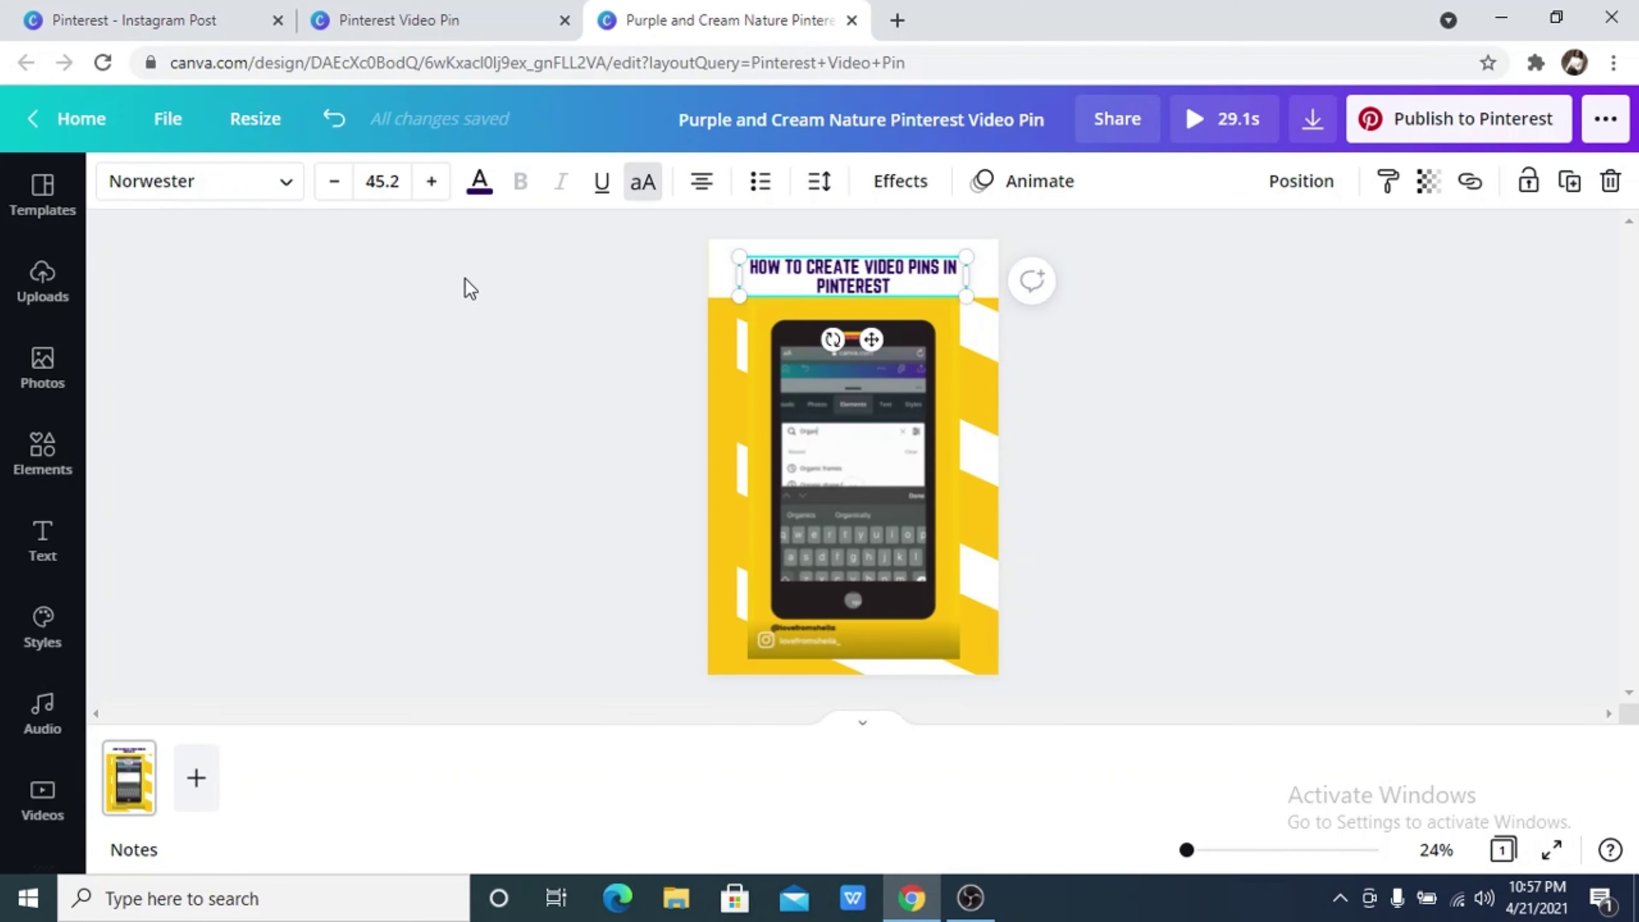
pyautogui.click(481, 191)
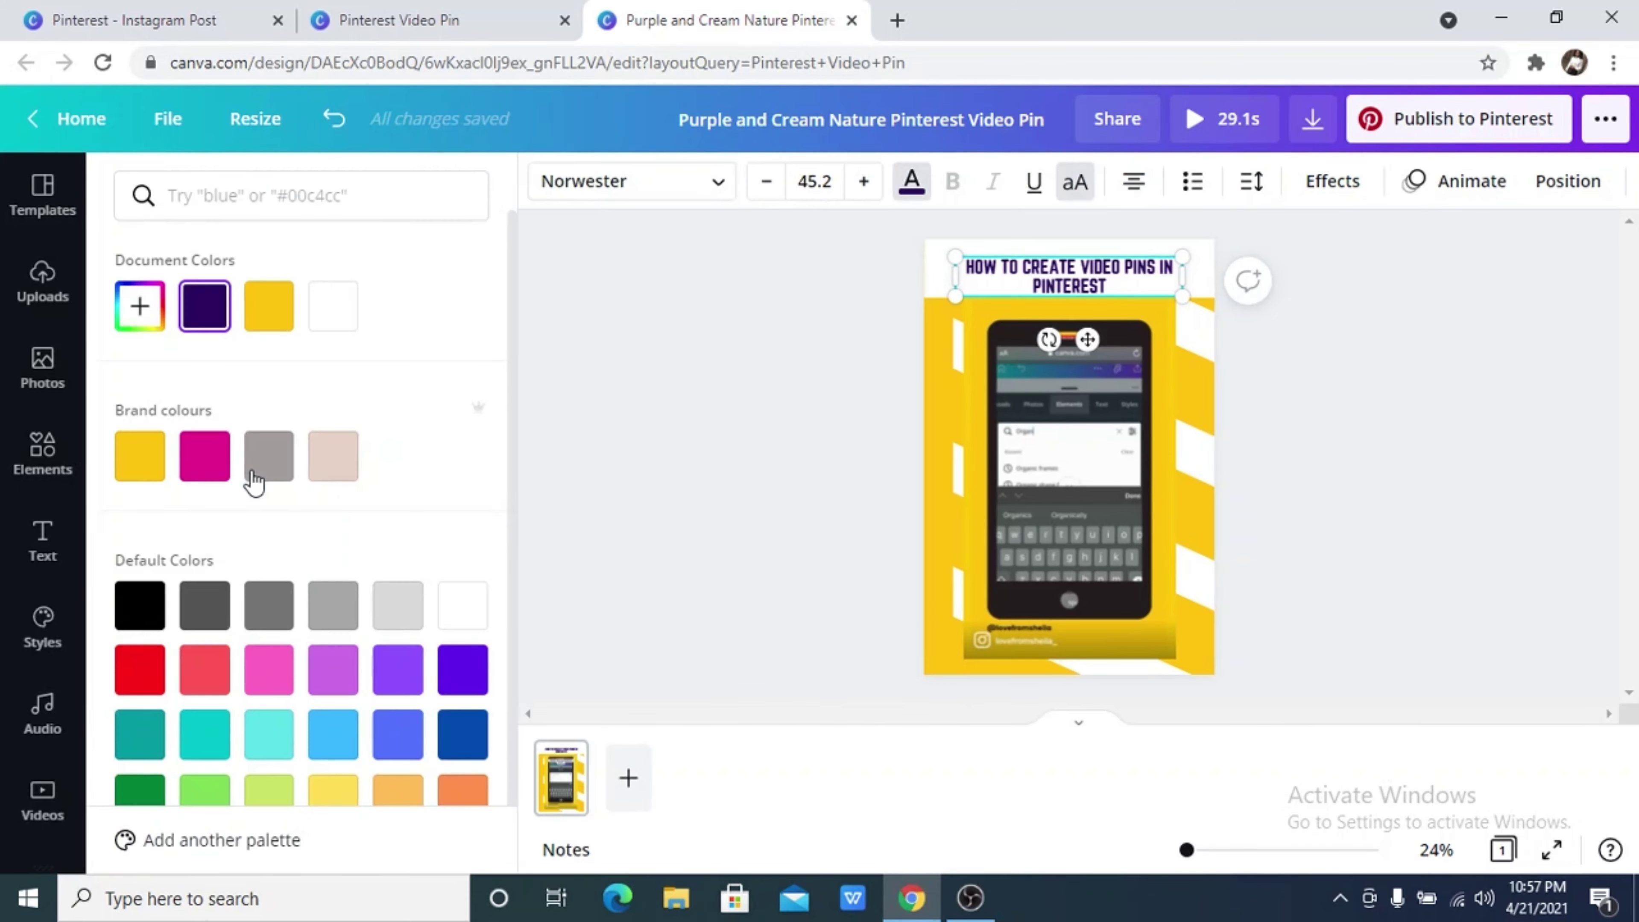
pyautogui.click(132, 617)
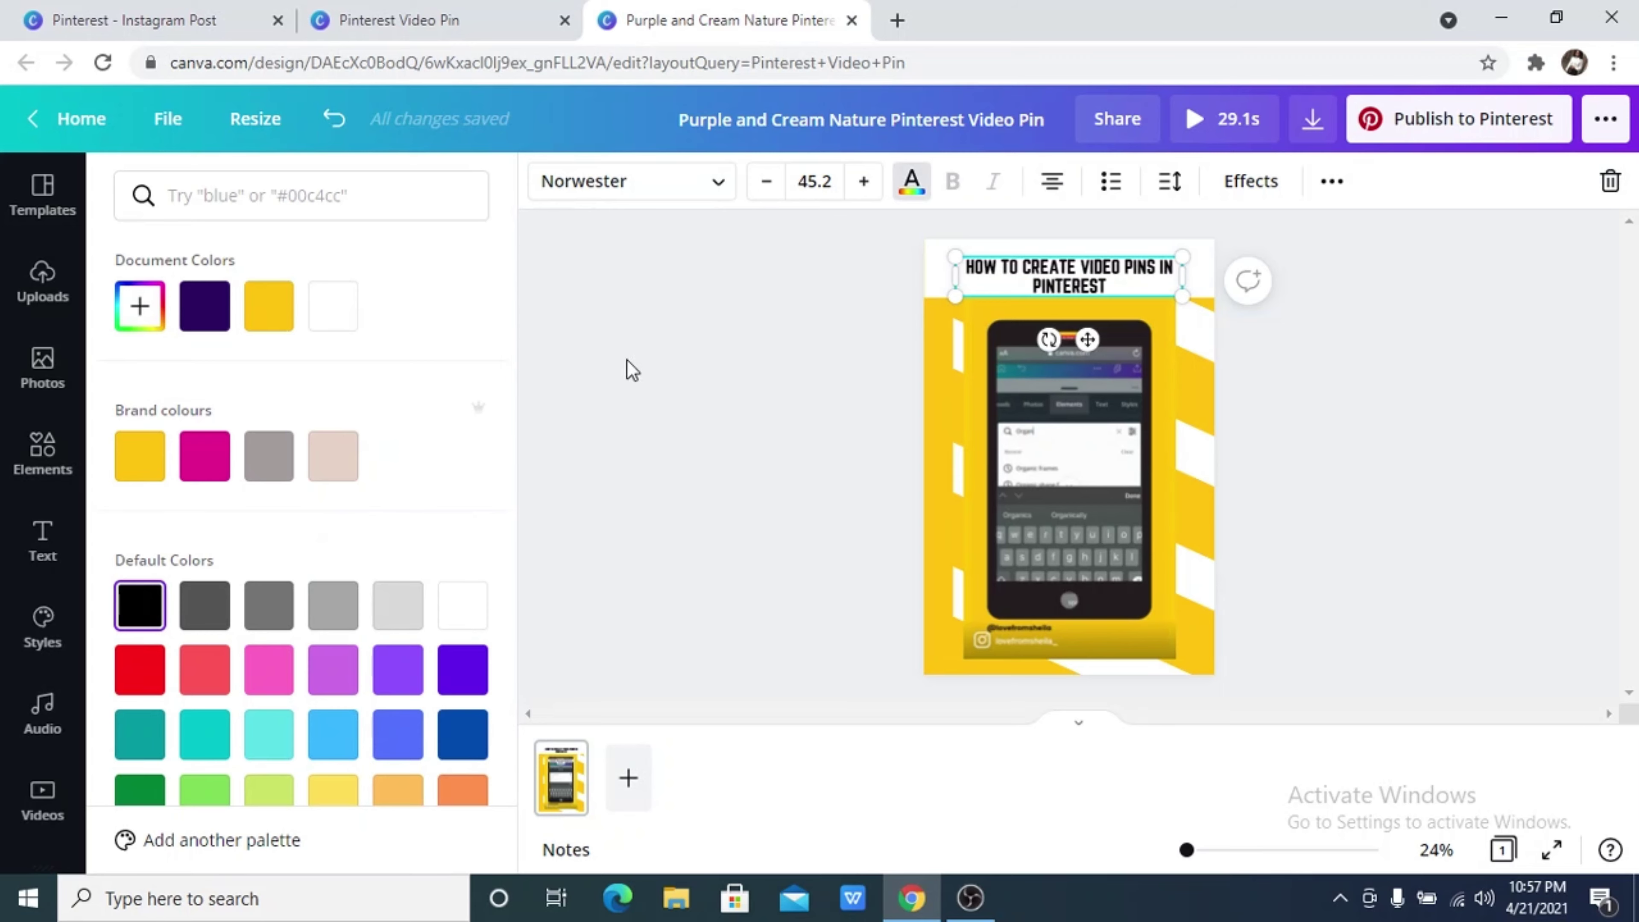
pyautogui.press('Escape')
pyautogui.click(457, 424)
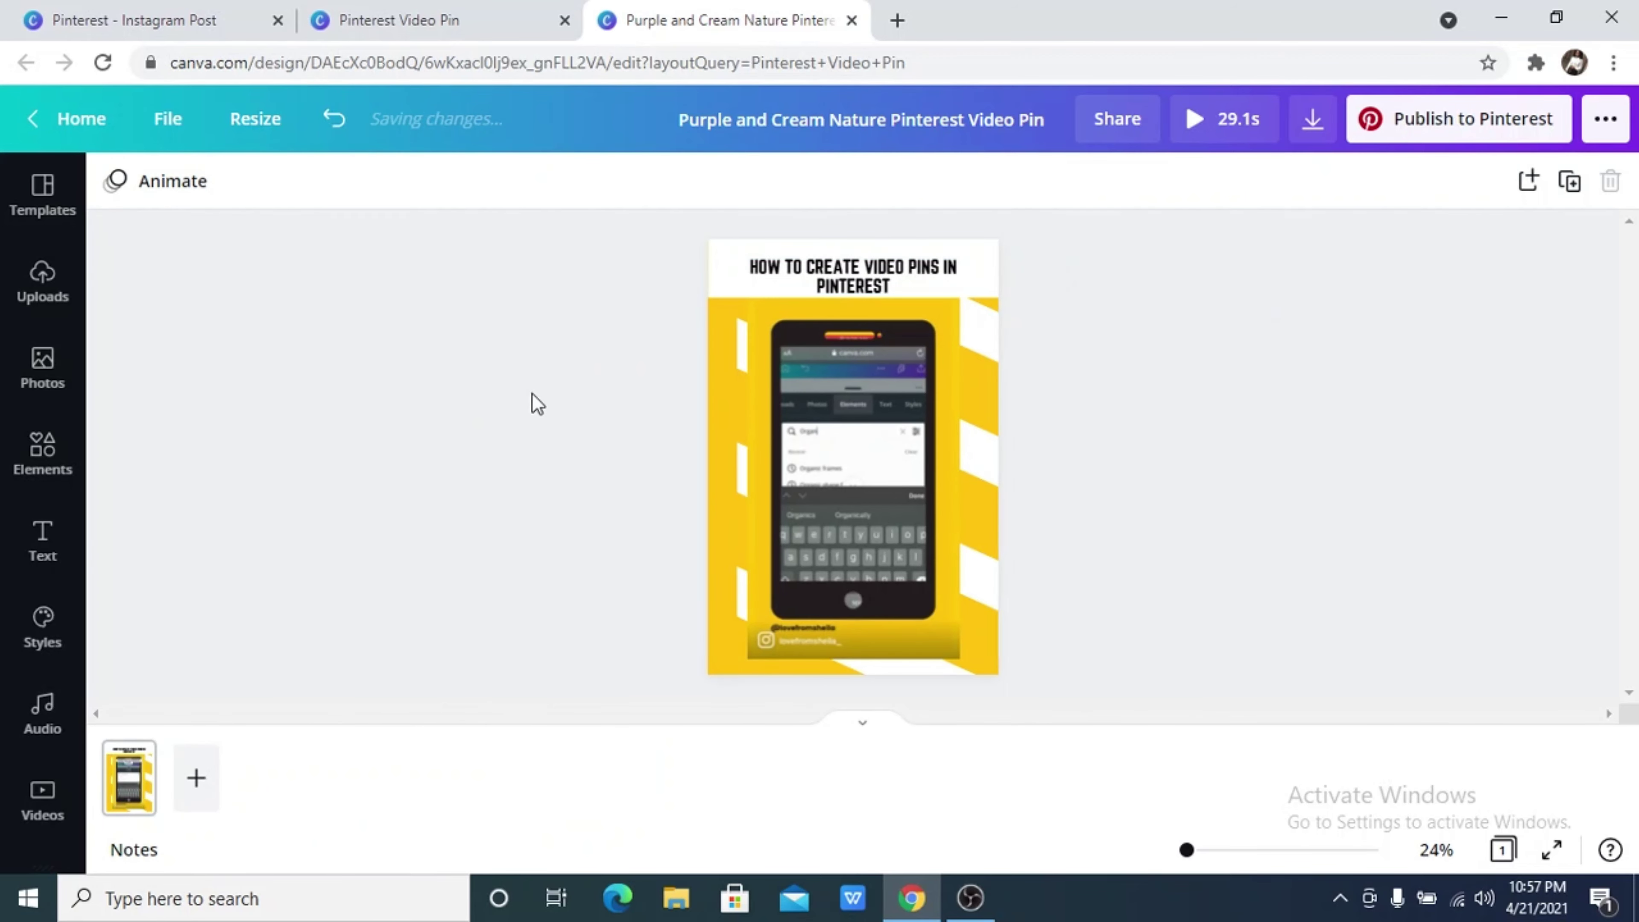
# Step: Move the title slightly up so it sits midway in the height of the white band
pyautogui.click(835, 283)
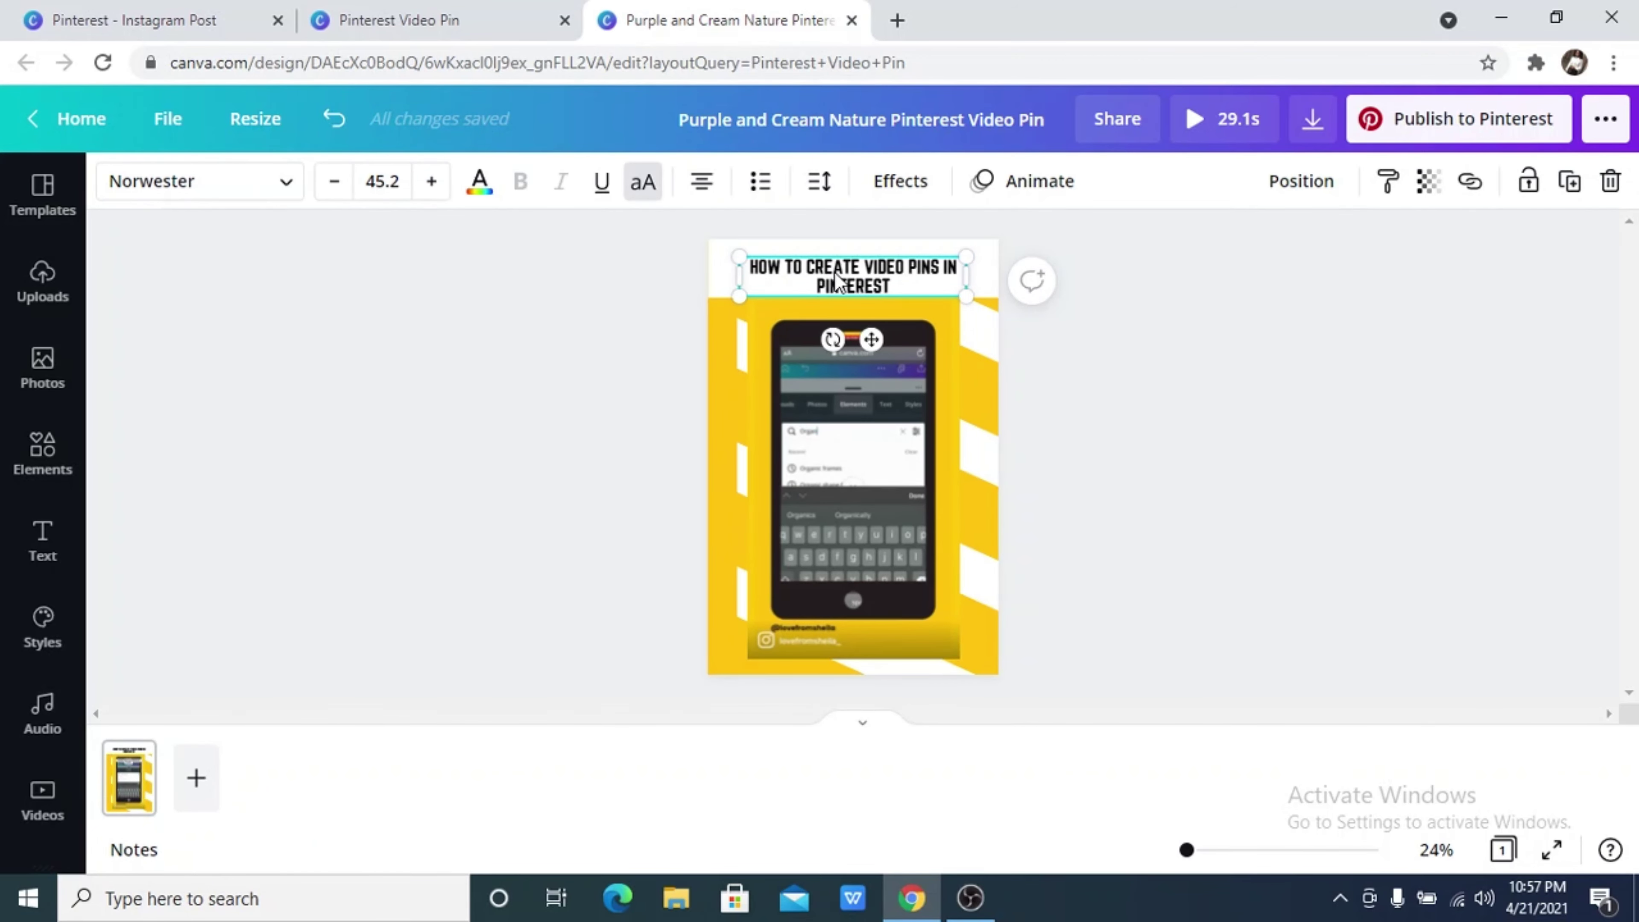
pyautogui.moveTo(835, 282); pyautogui.dragTo(840, 259)
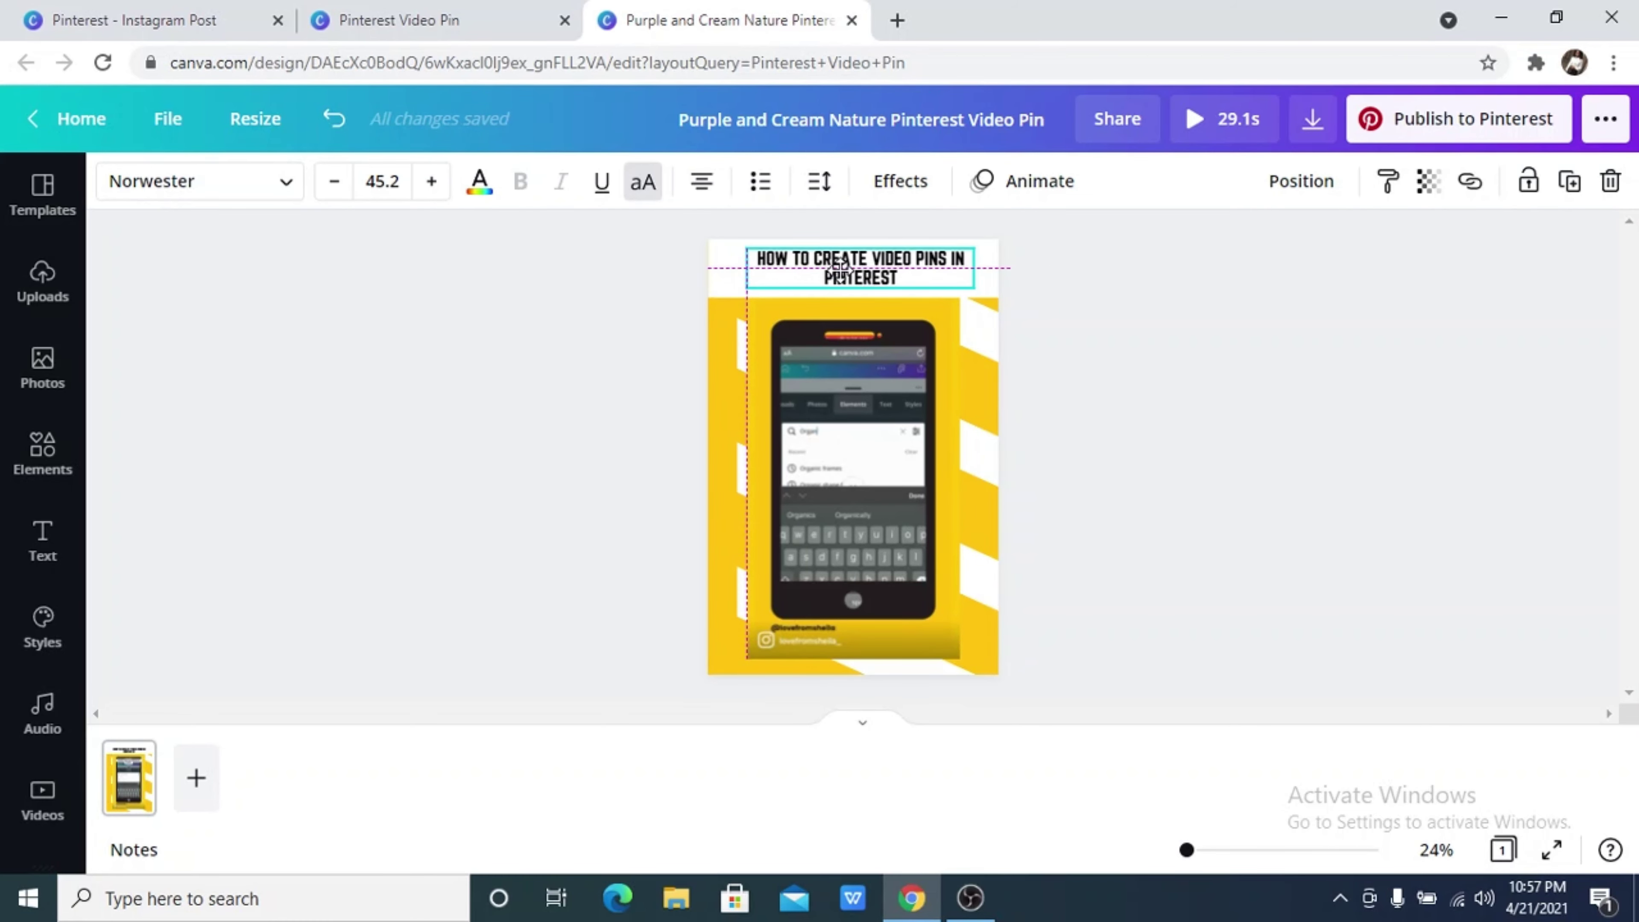
pyautogui.click(1098, 309)
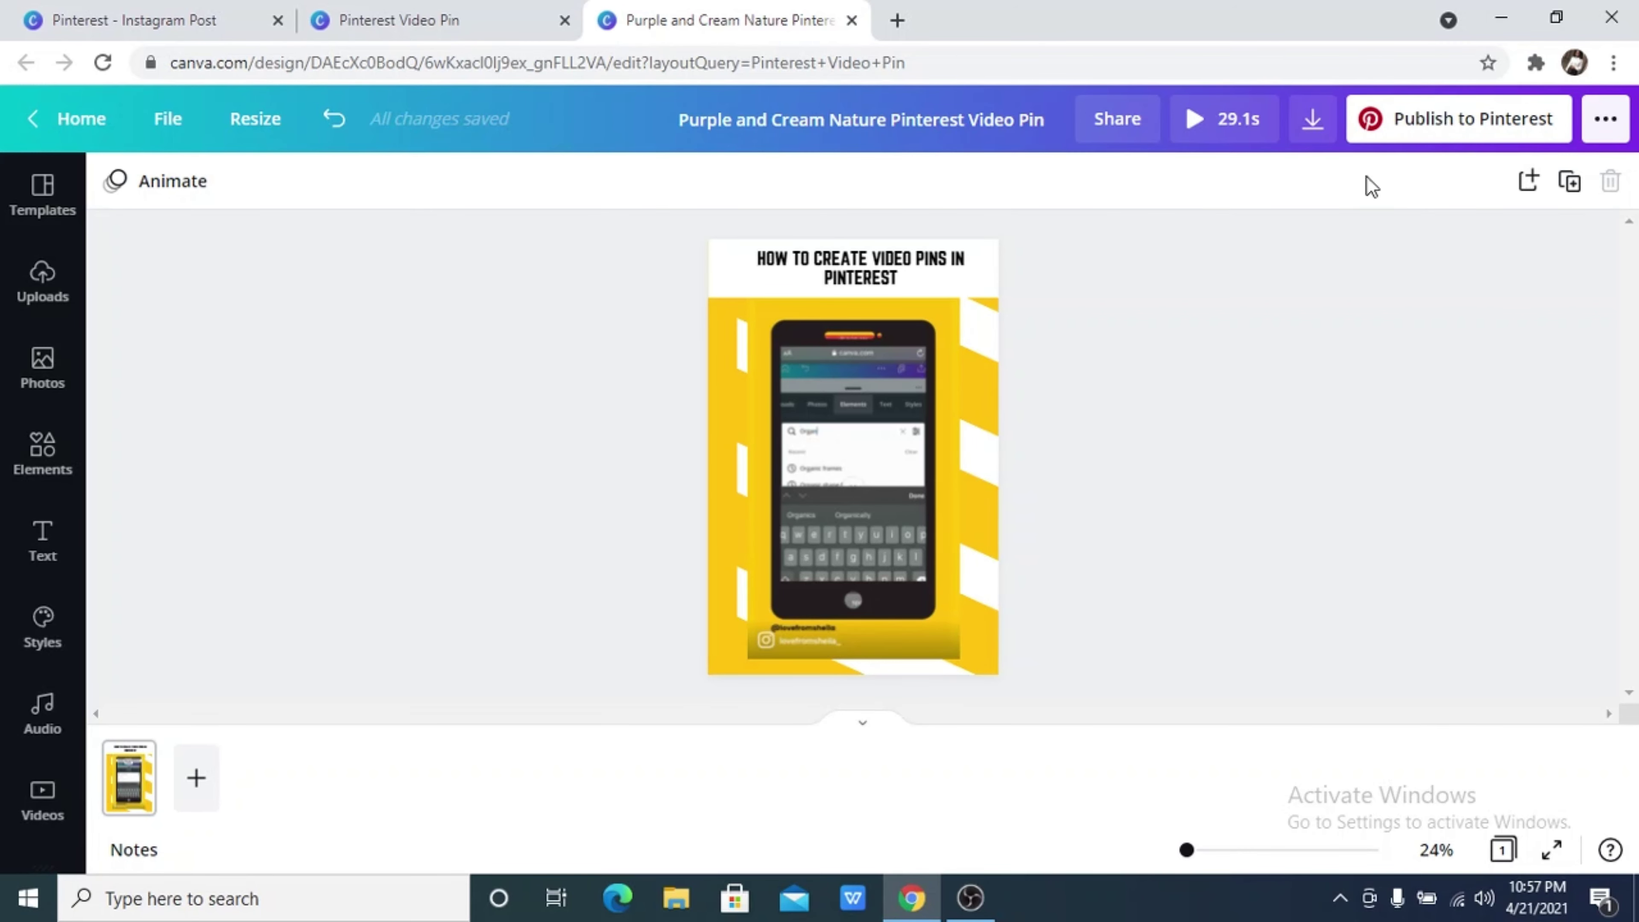
# Step: Trim the end of the phone video to a 6.9-second clip
pyautogui.click(906, 417)
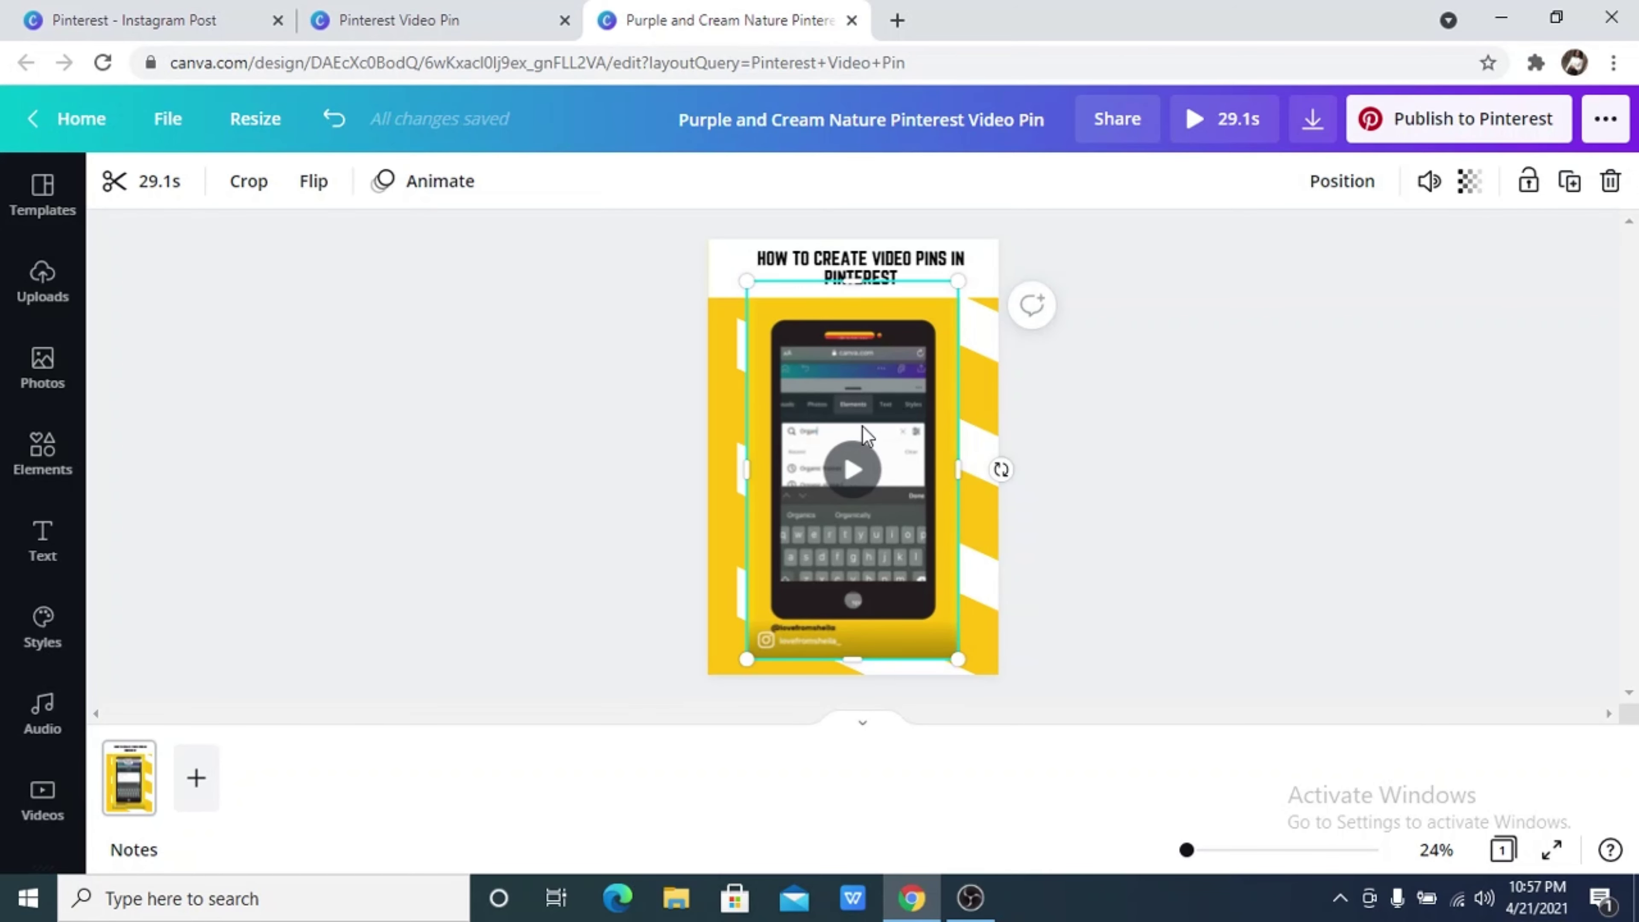
pyautogui.click(168, 187)
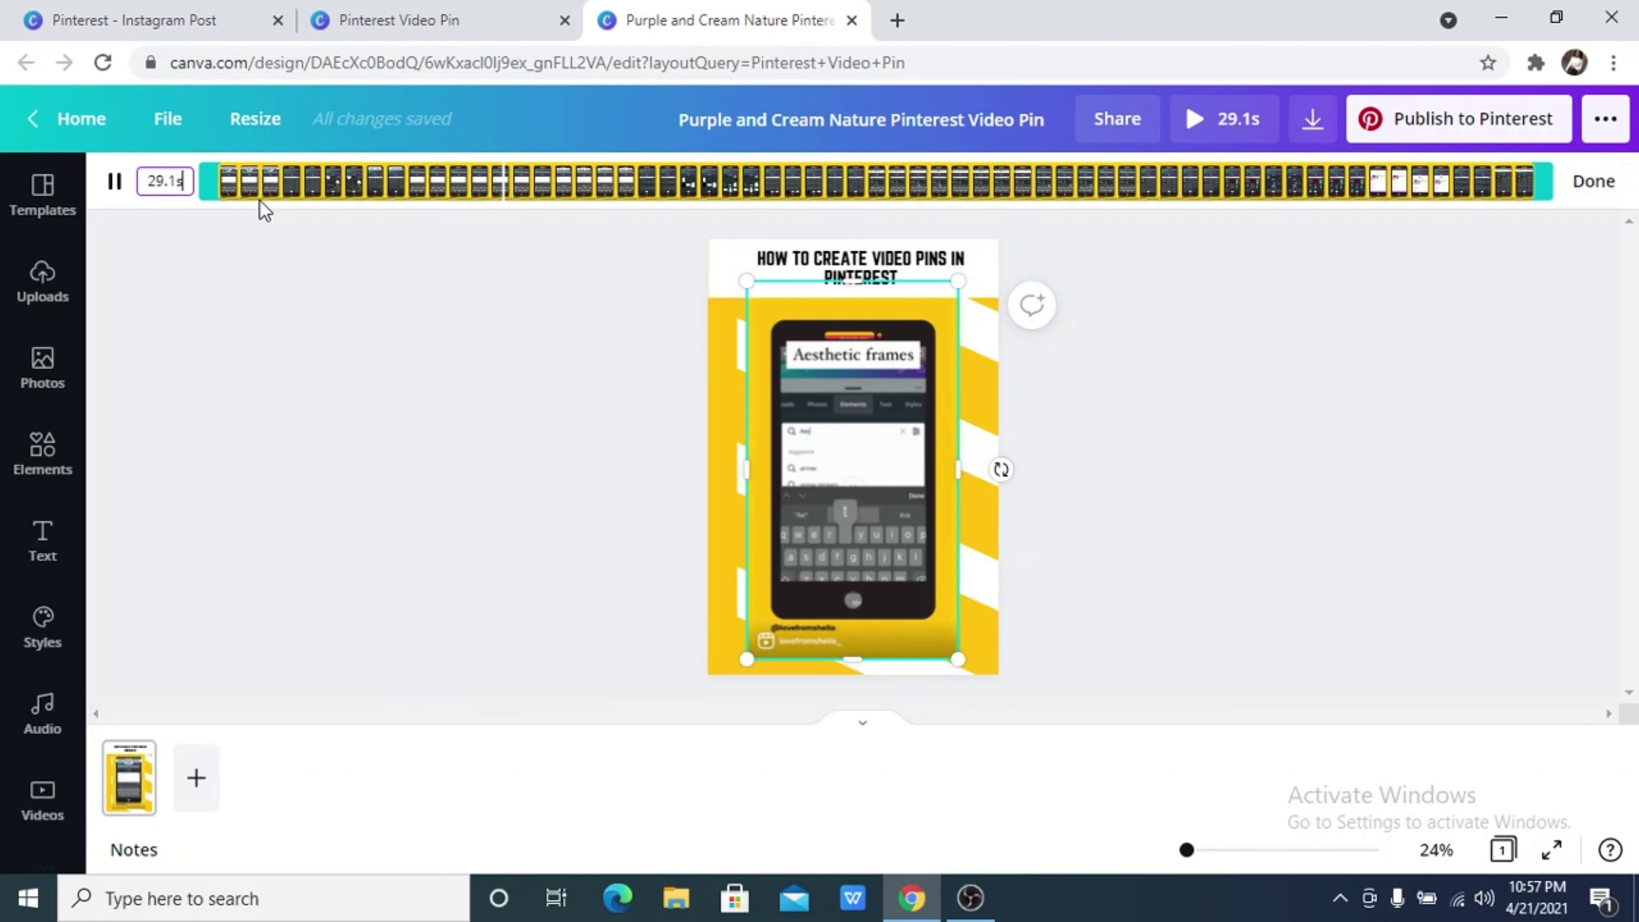
pyautogui.moveTo(1145, 196); pyautogui.dragTo(543, 243)
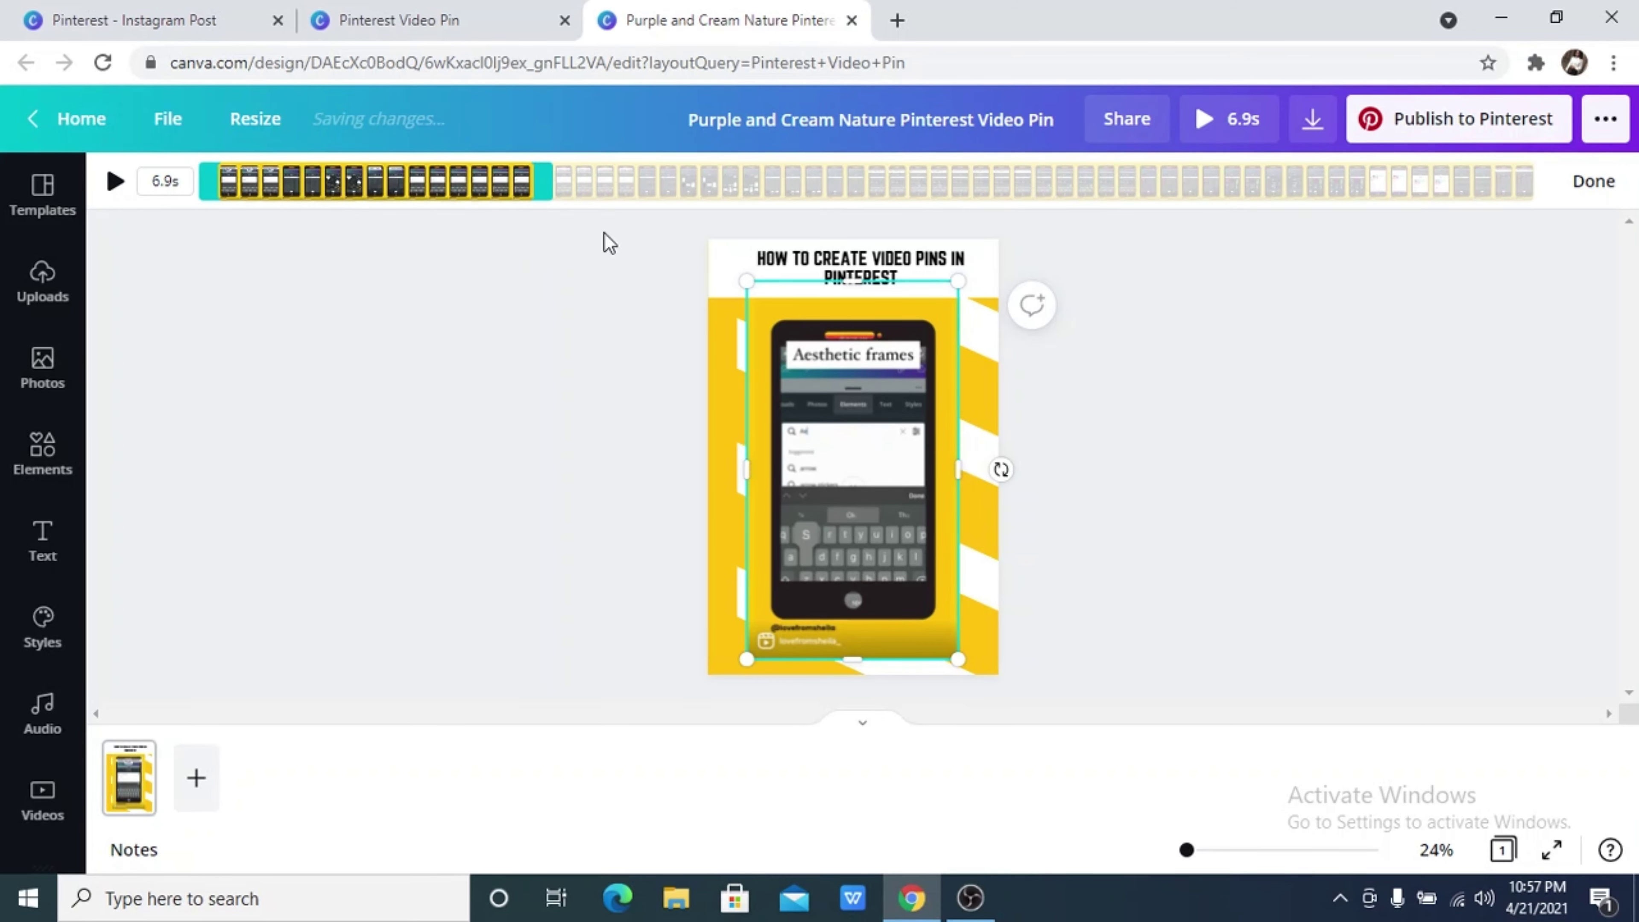
pyautogui.click(1589, 184)
pyautogui.click(1415, 400)
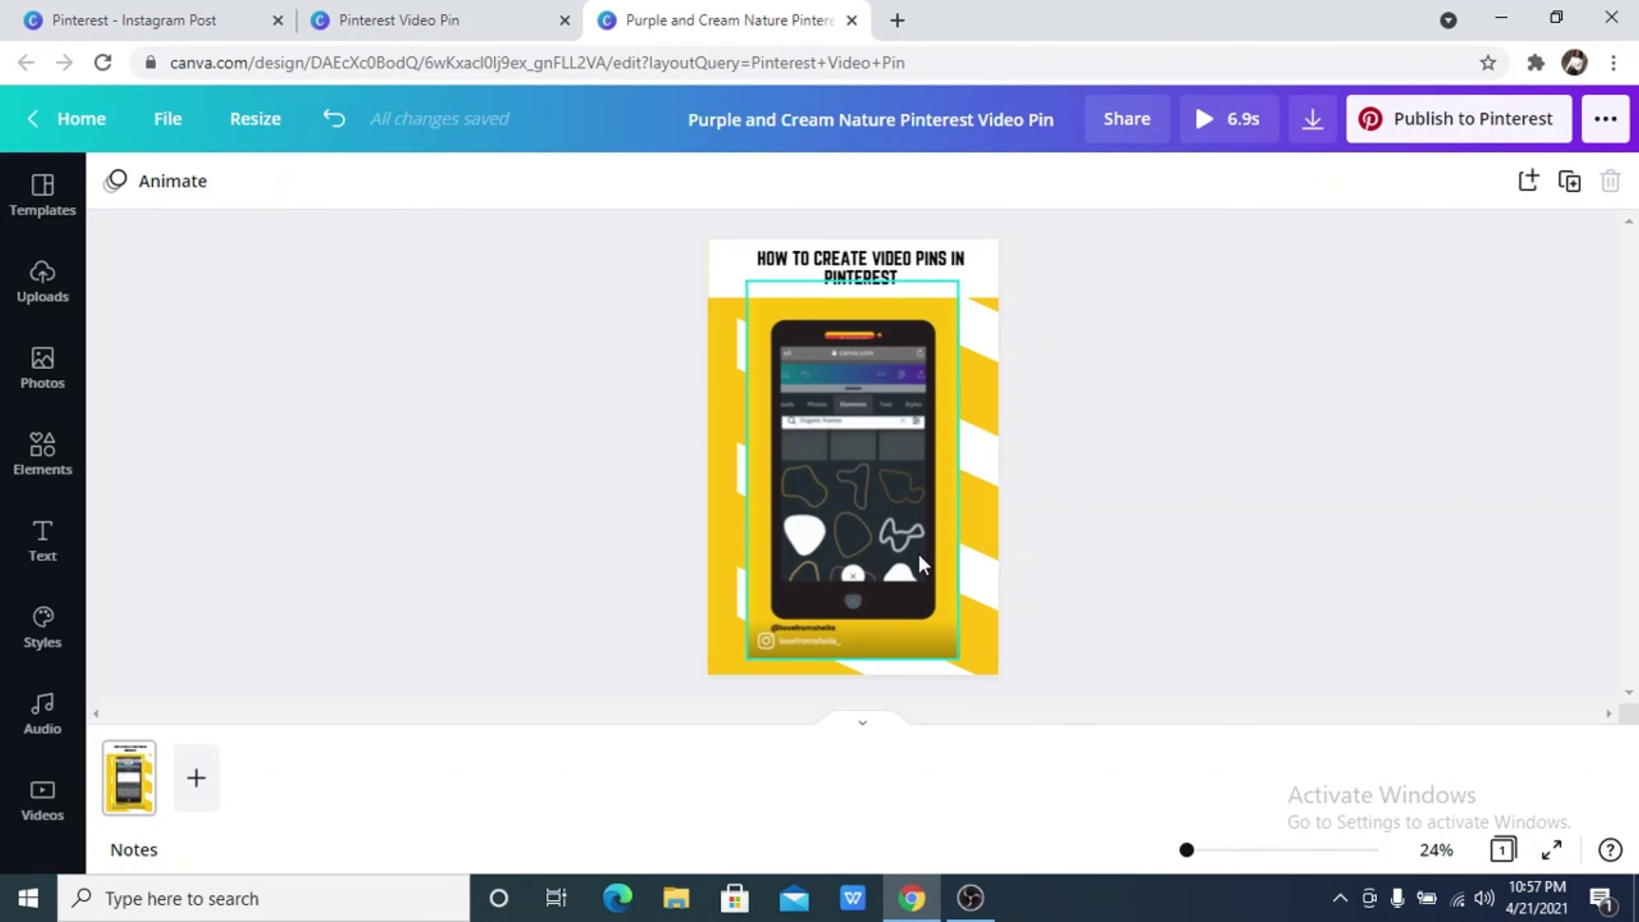
# Step: Set up publishing to Pinterest on the Canva tips board with GIF as the file type
pyautogui.click(1433, 128)
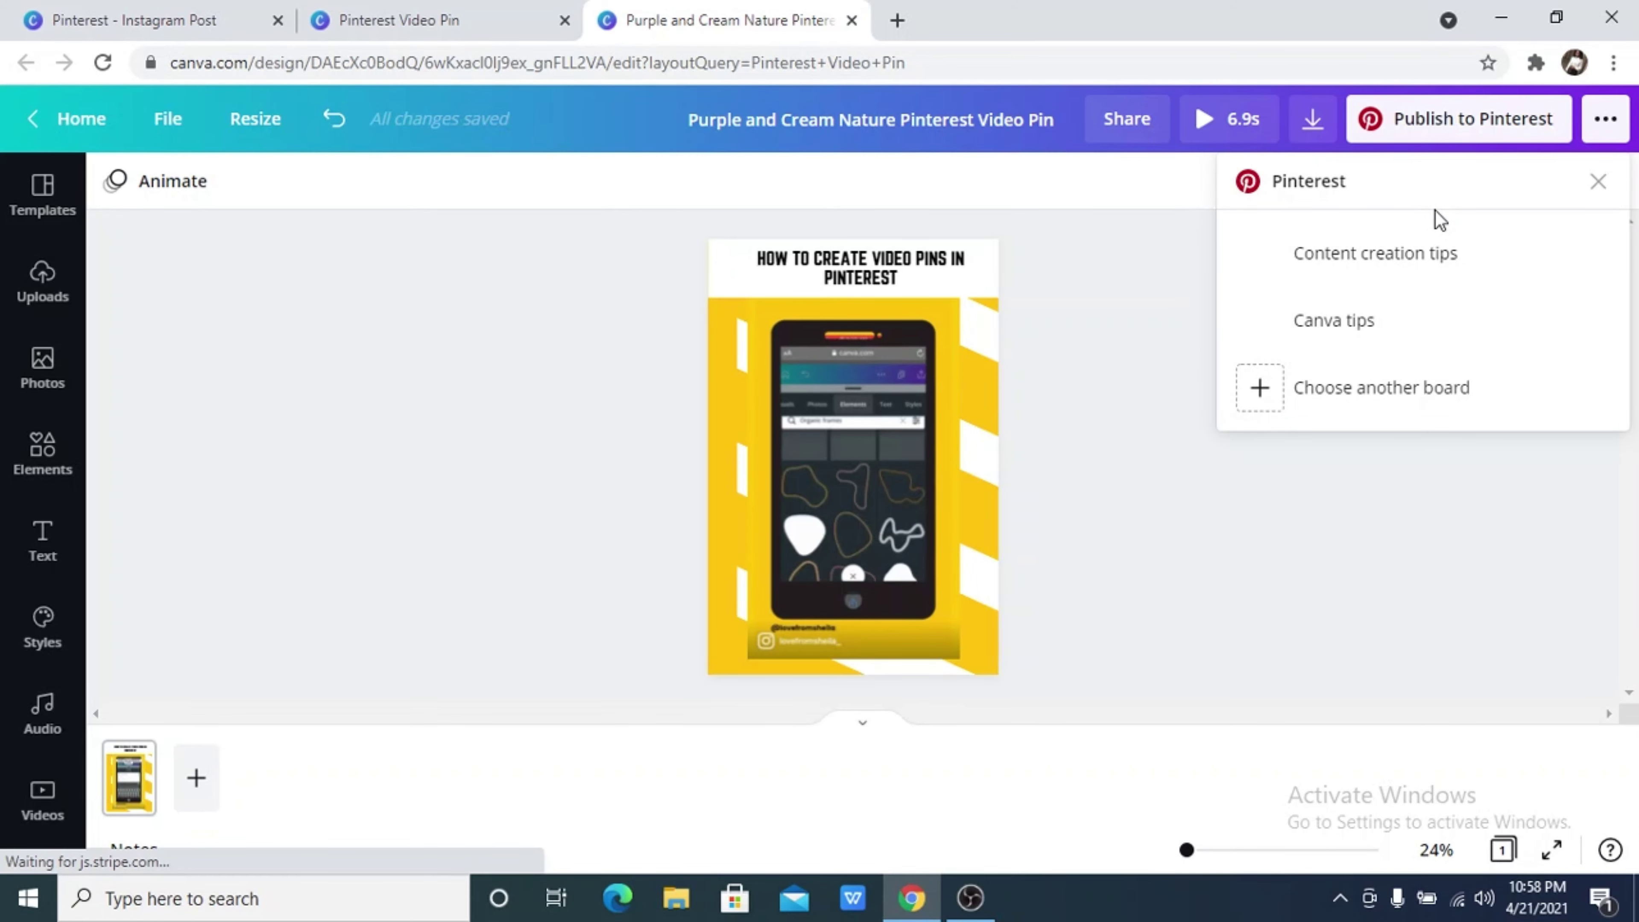
pyautogui.click(1400, 338)
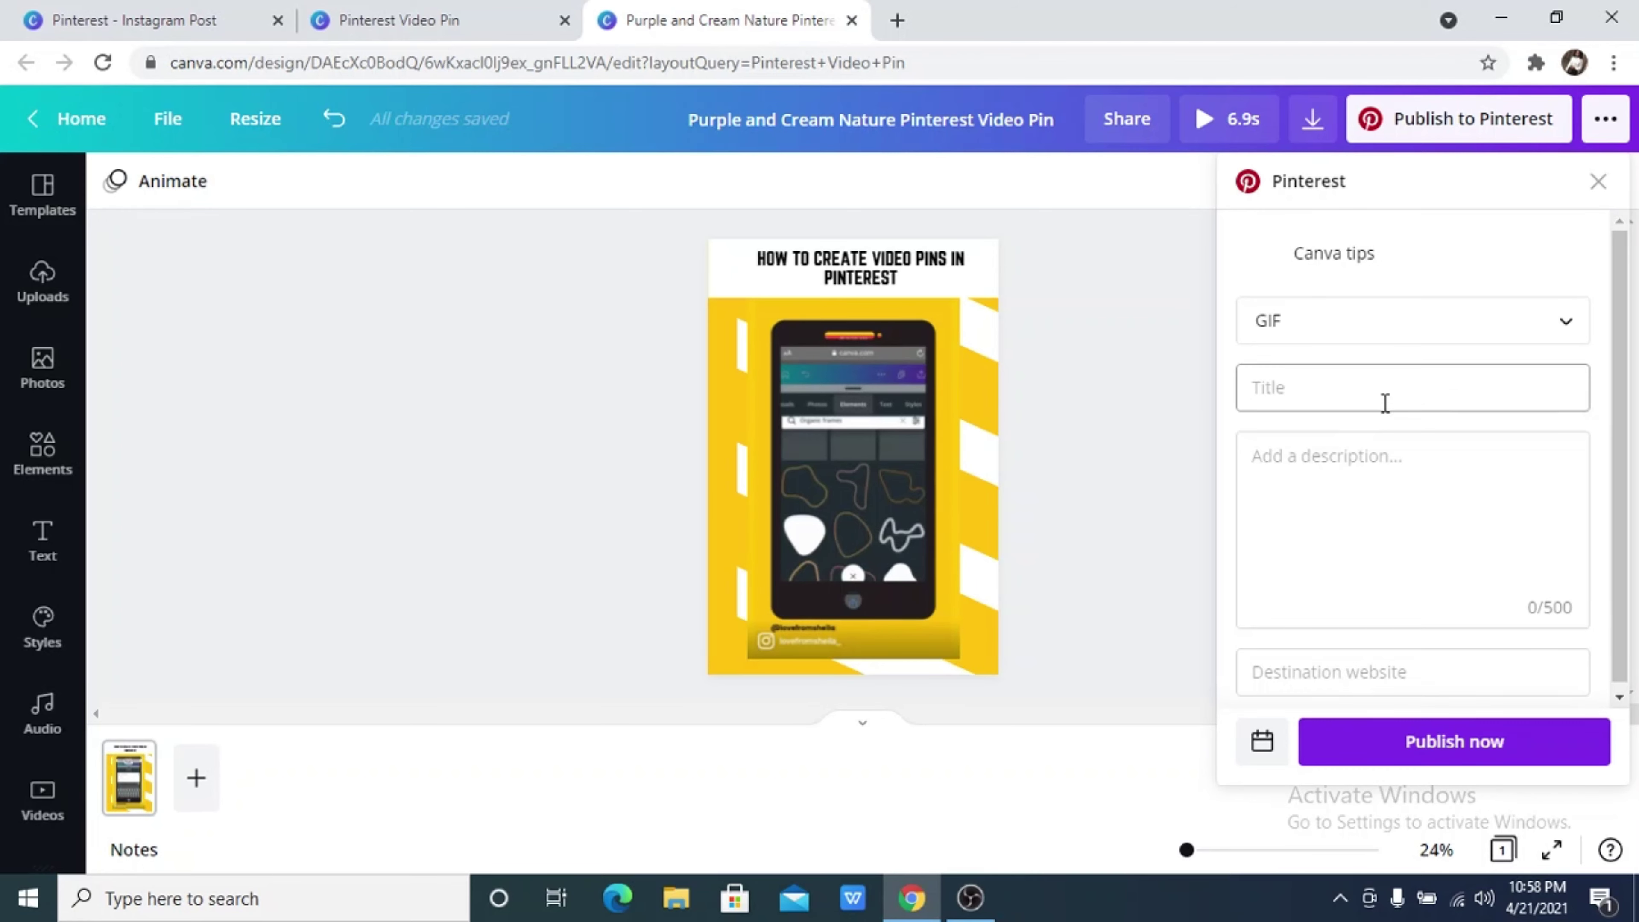
pyautogui.click(1394, 339)
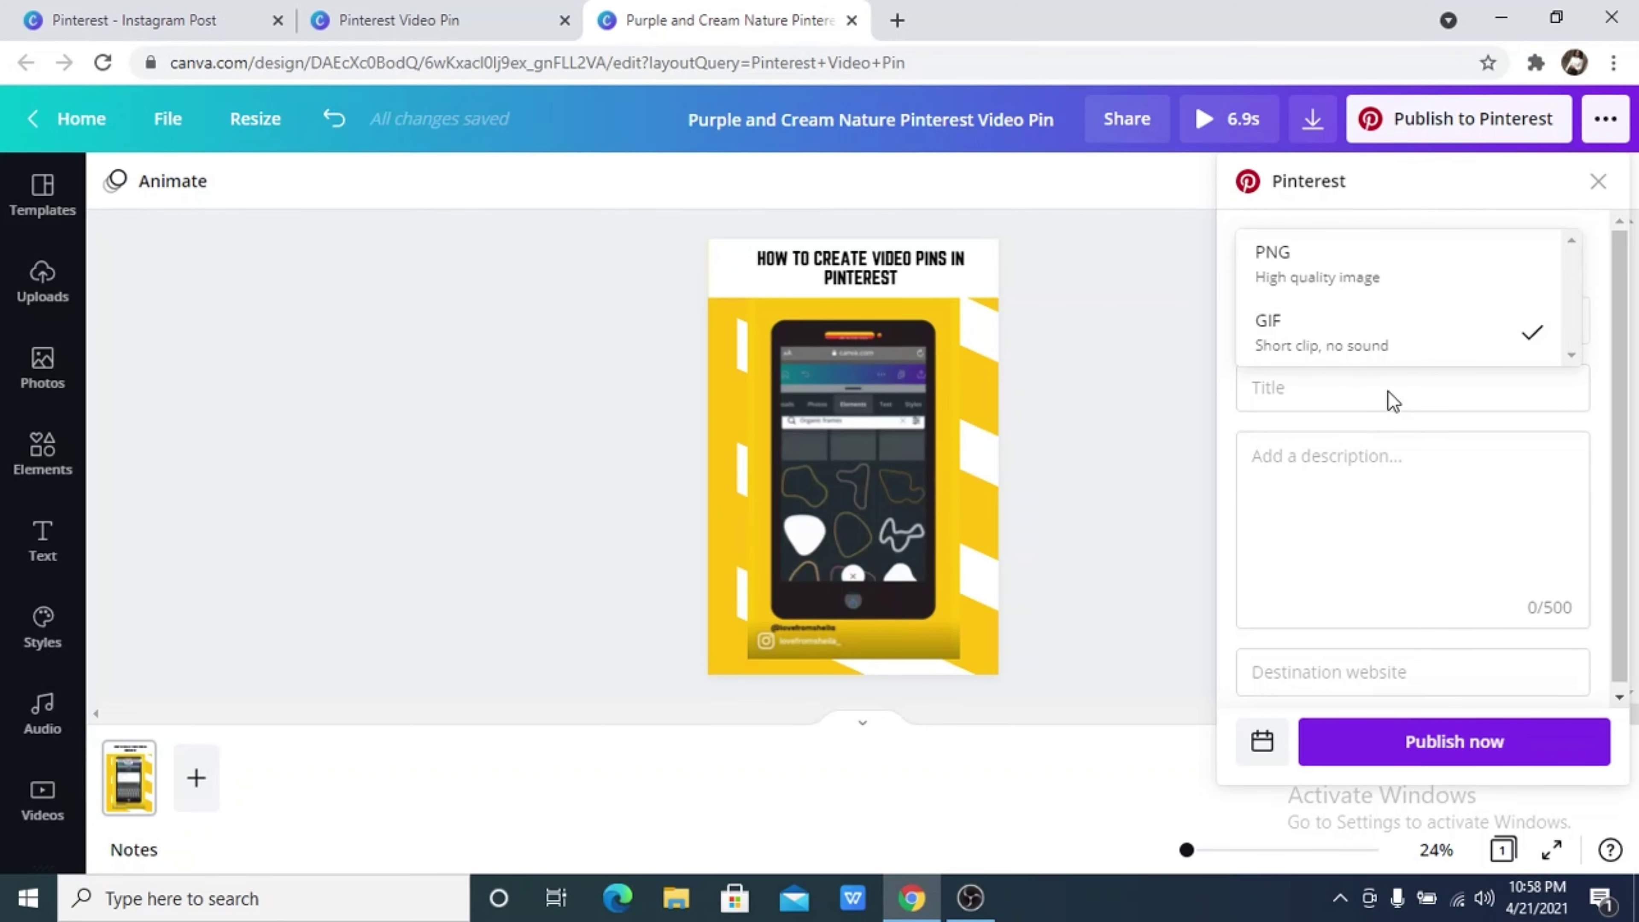
pyautogui.click(1387, 354)
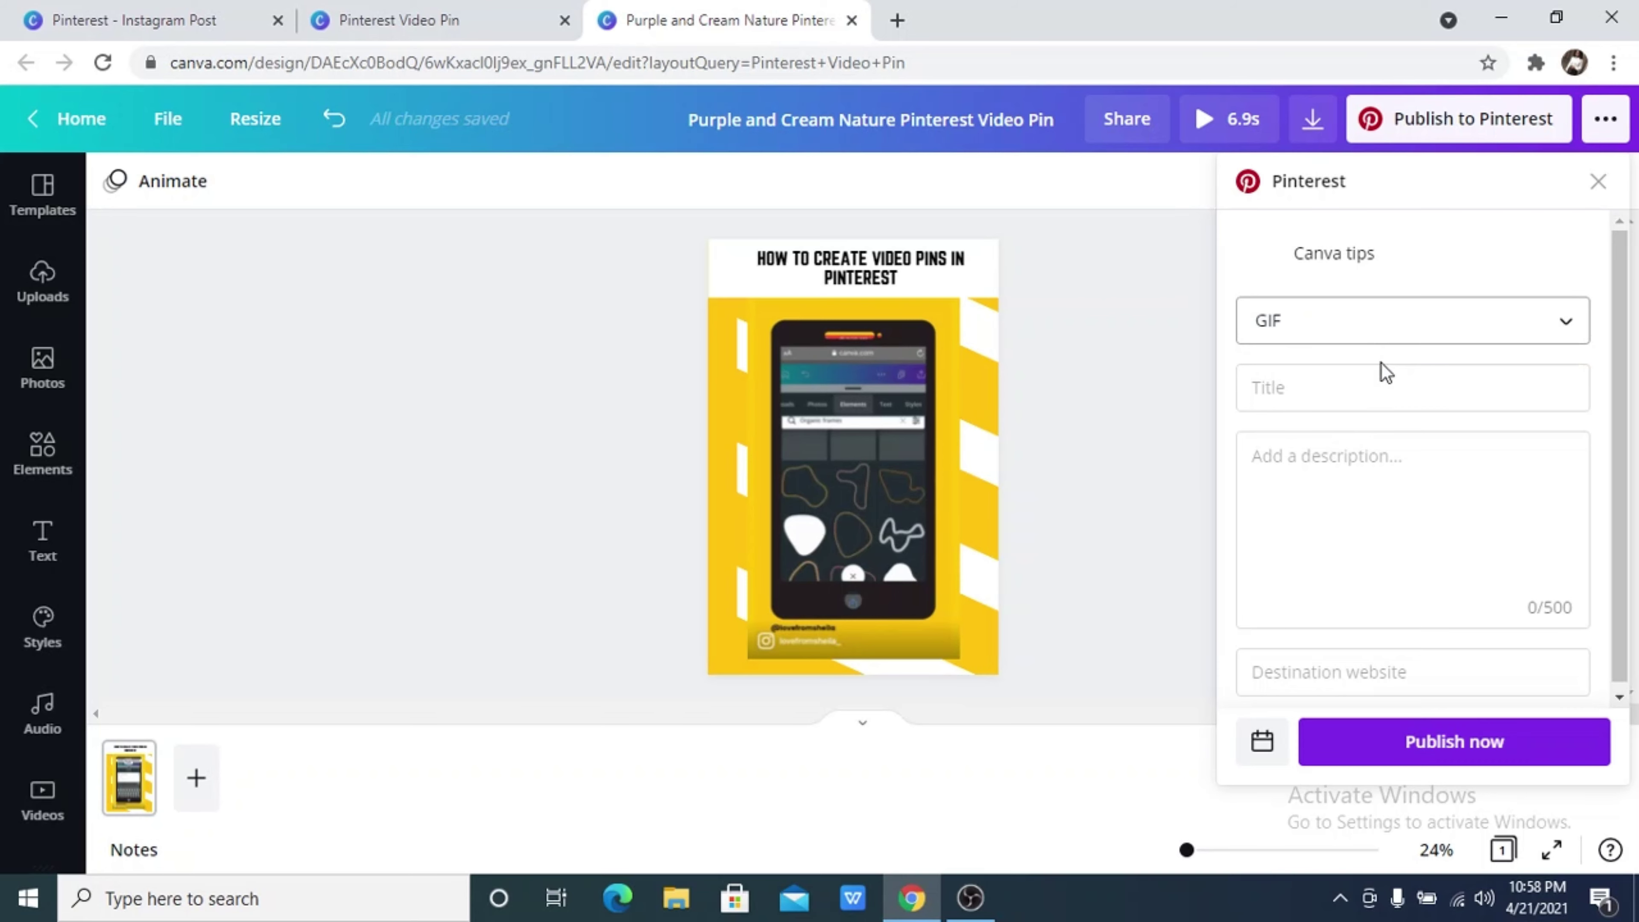
# Step: Go through the pin's empty title, description and destination website fields in the publishing form
pyautogui.click(1377, 381)
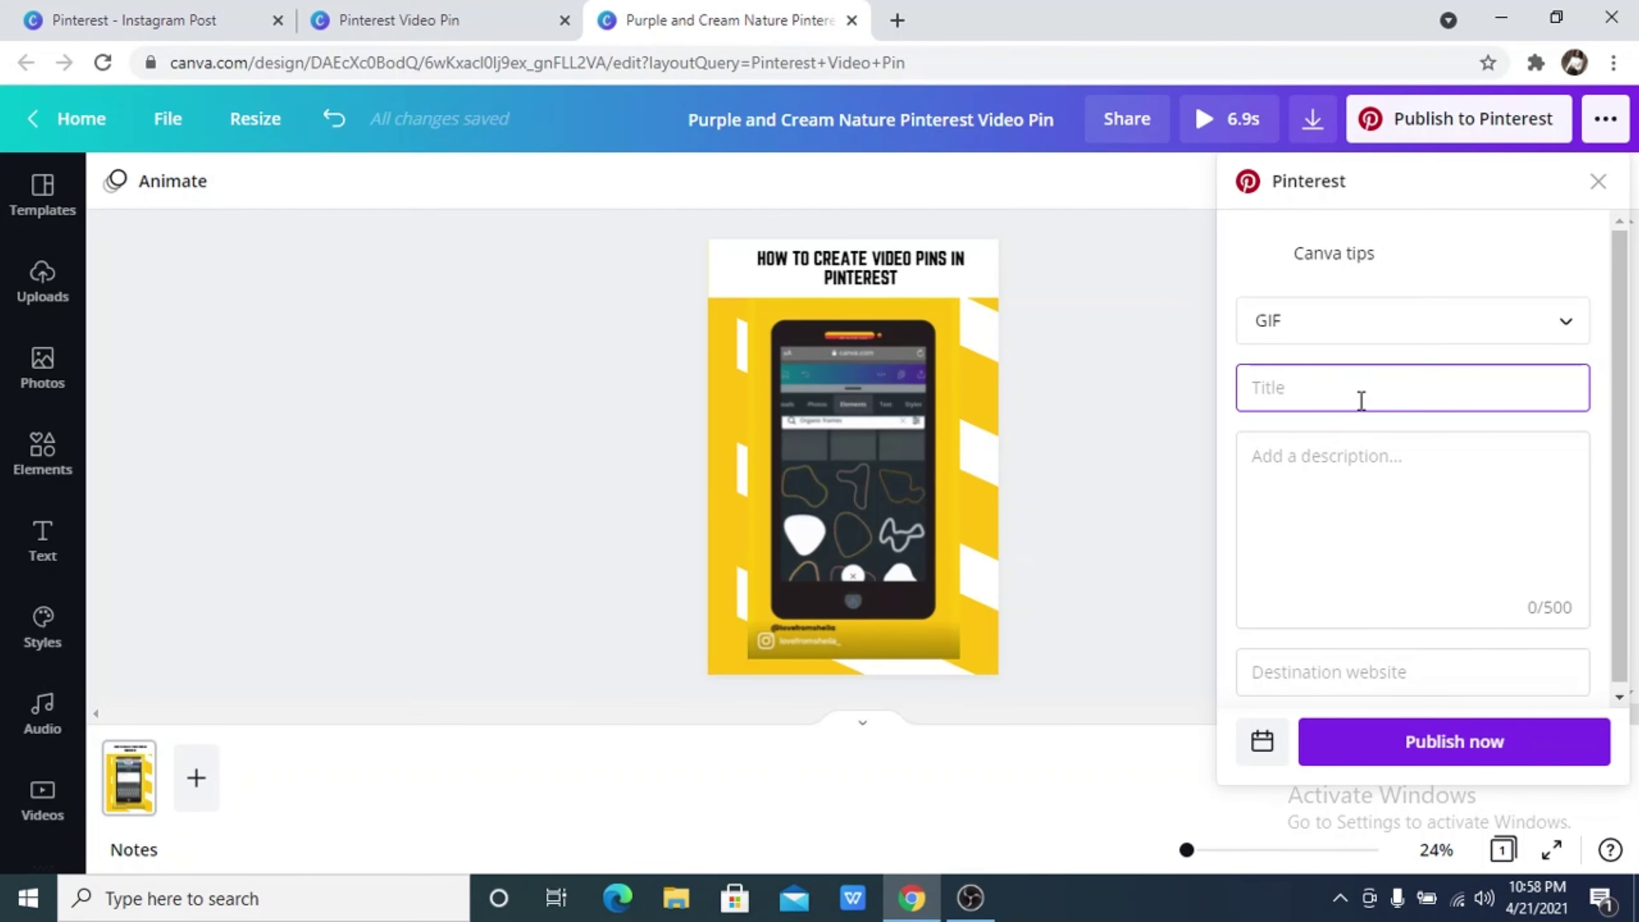
pyautogui.click(1372, 490)
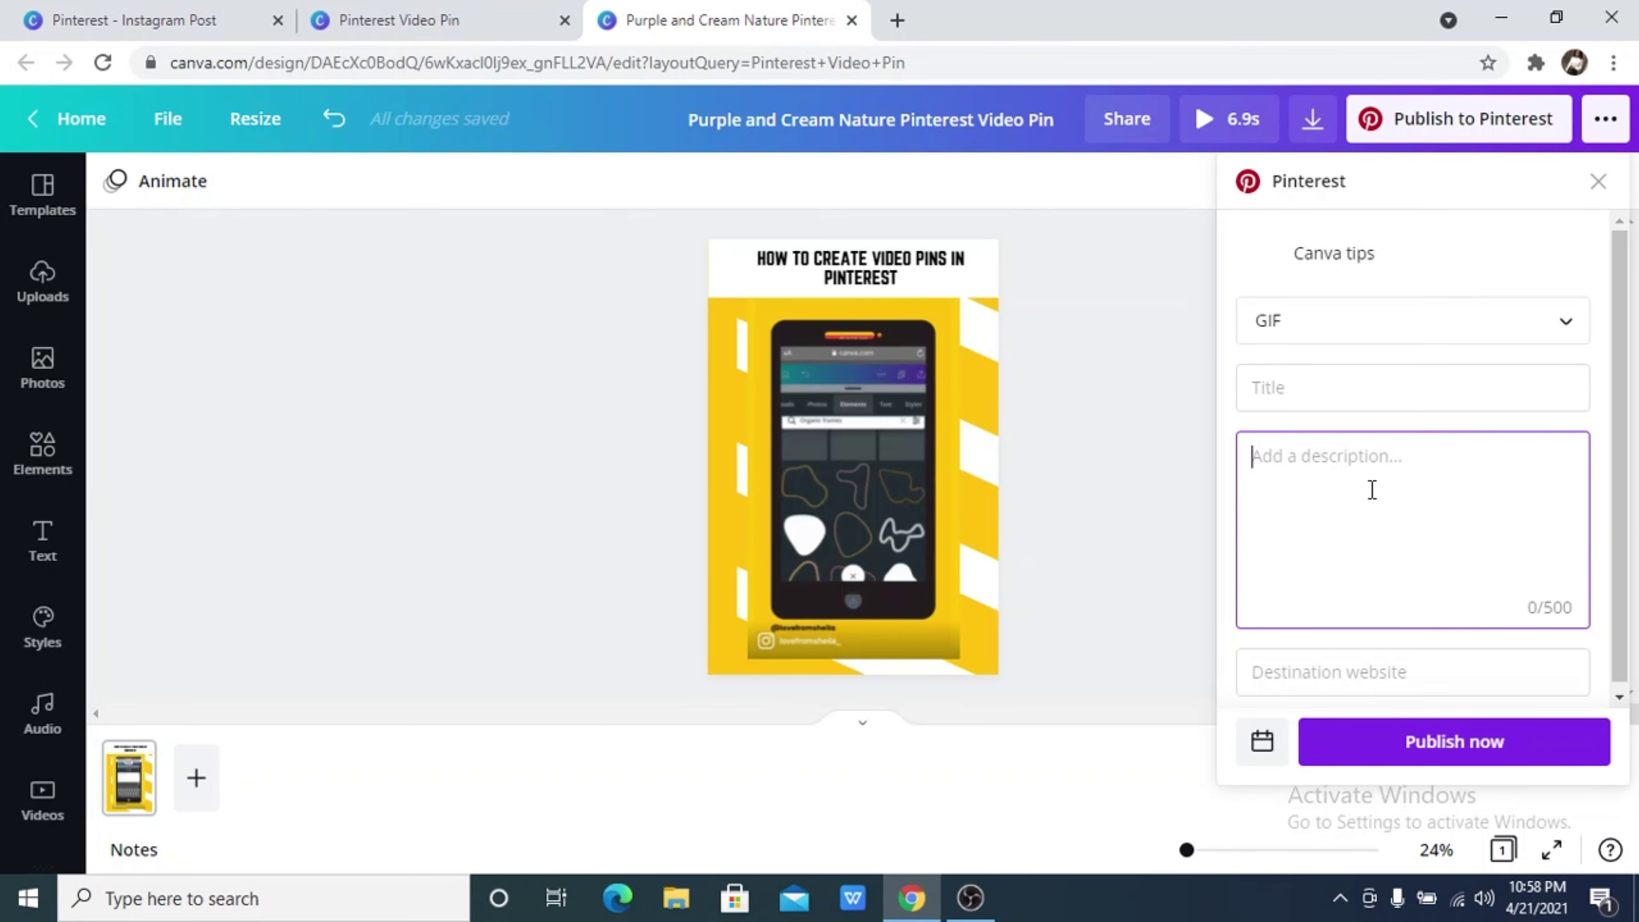
pyautogui.click(1413, 678)
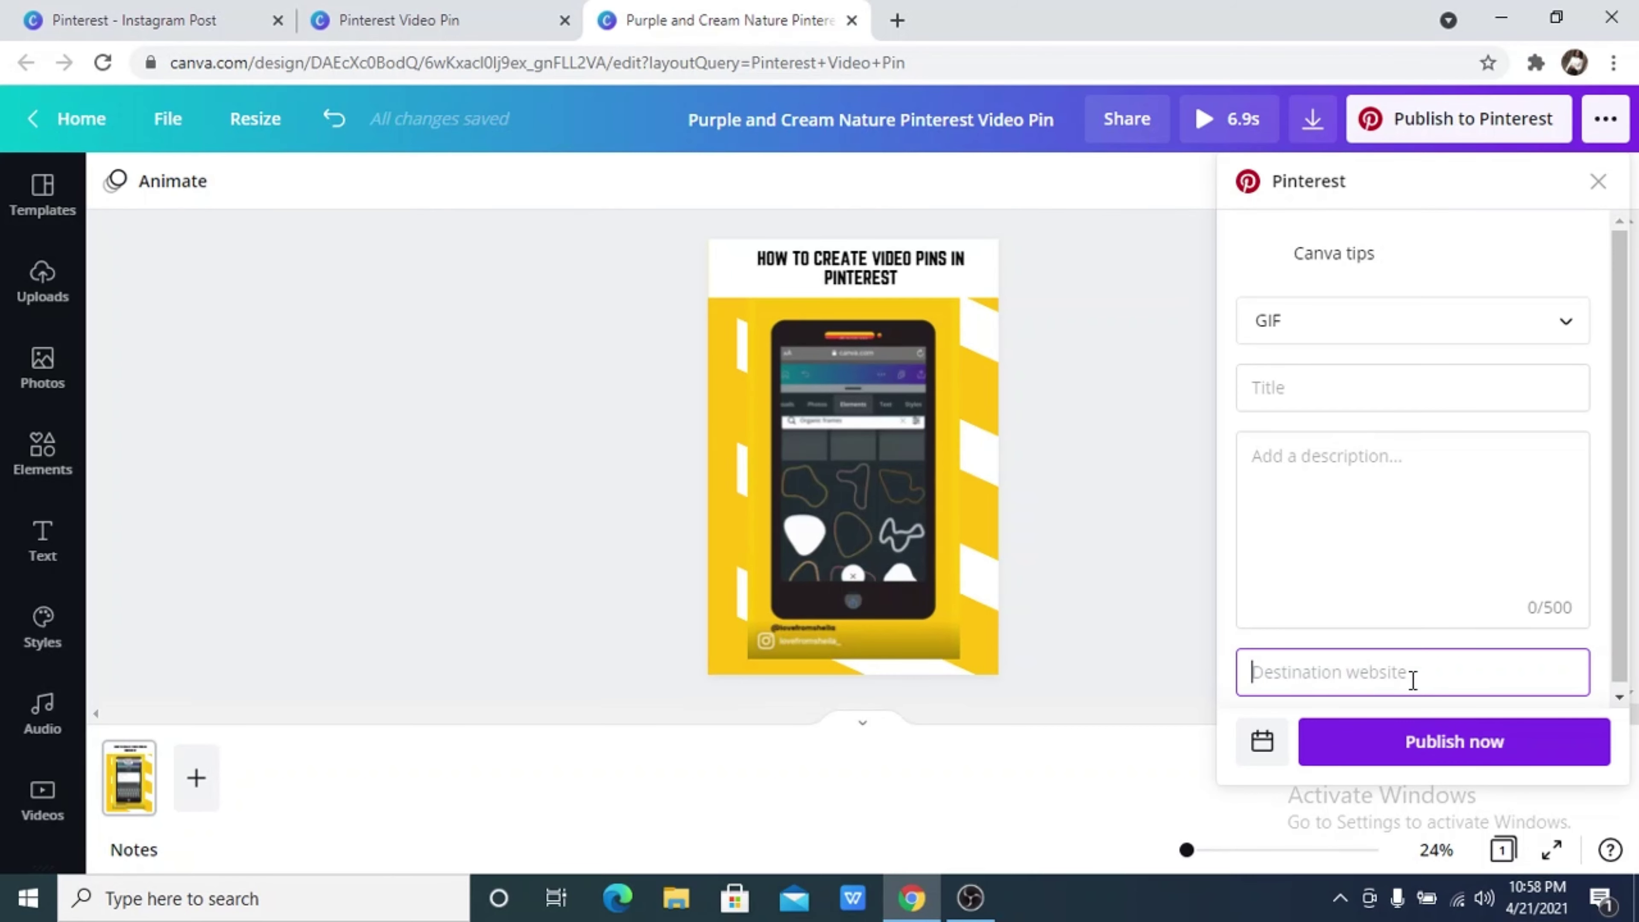
# Step: Examine the date and time options for scheduling the pin, and return to the Pinterest publishing form
pyautogui.click(1260, 746)
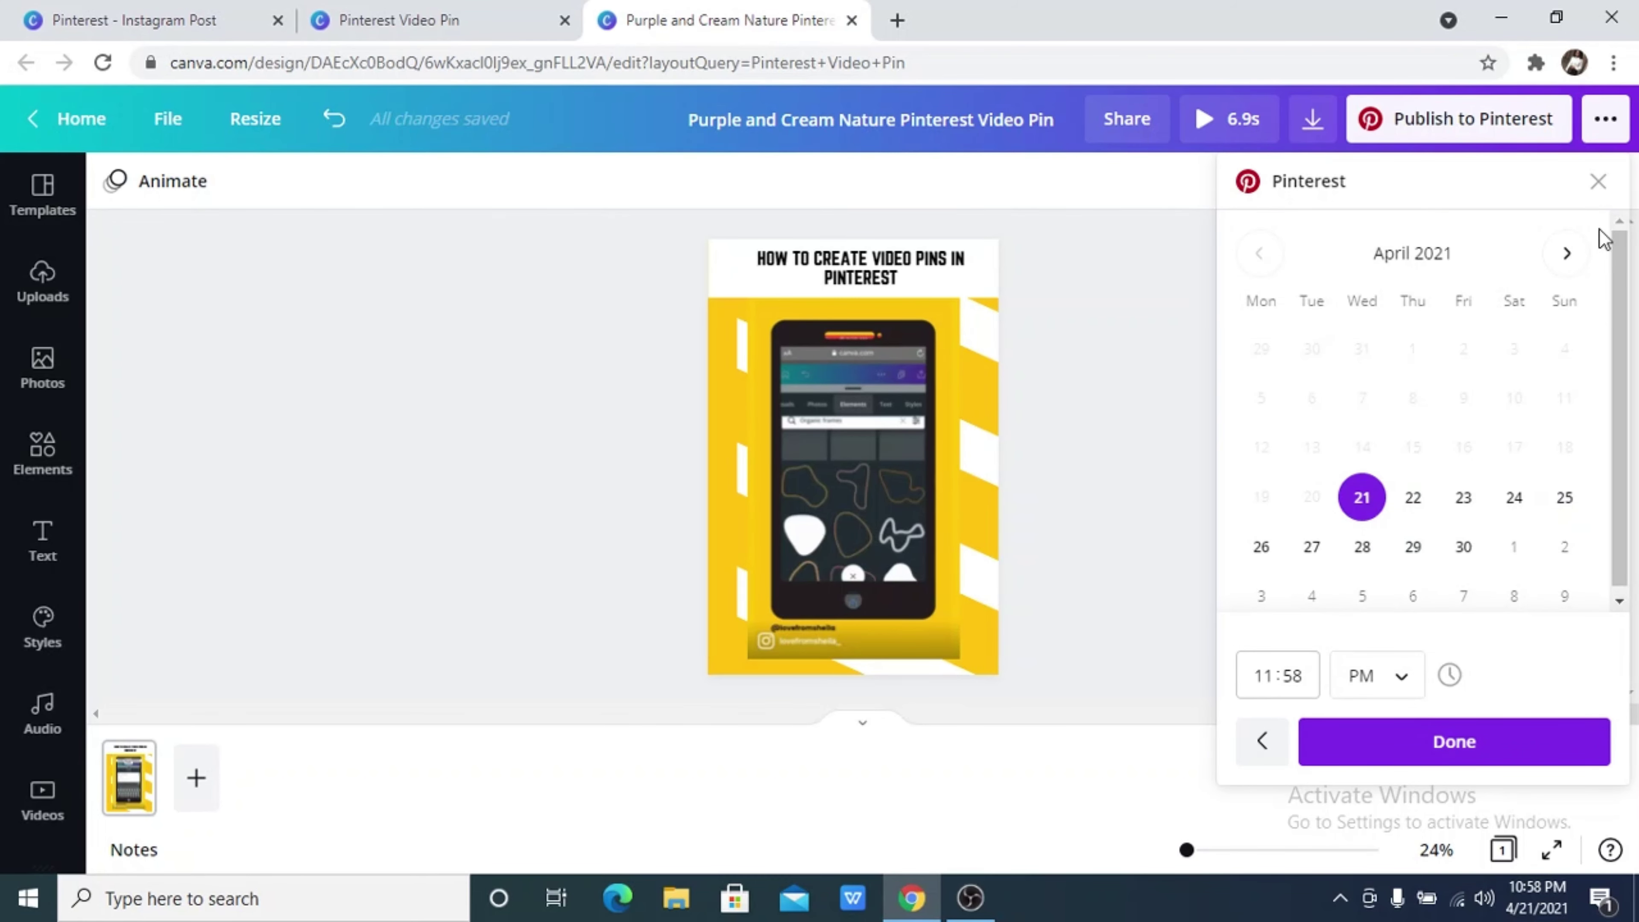
pyautogui.click(1596, 191)
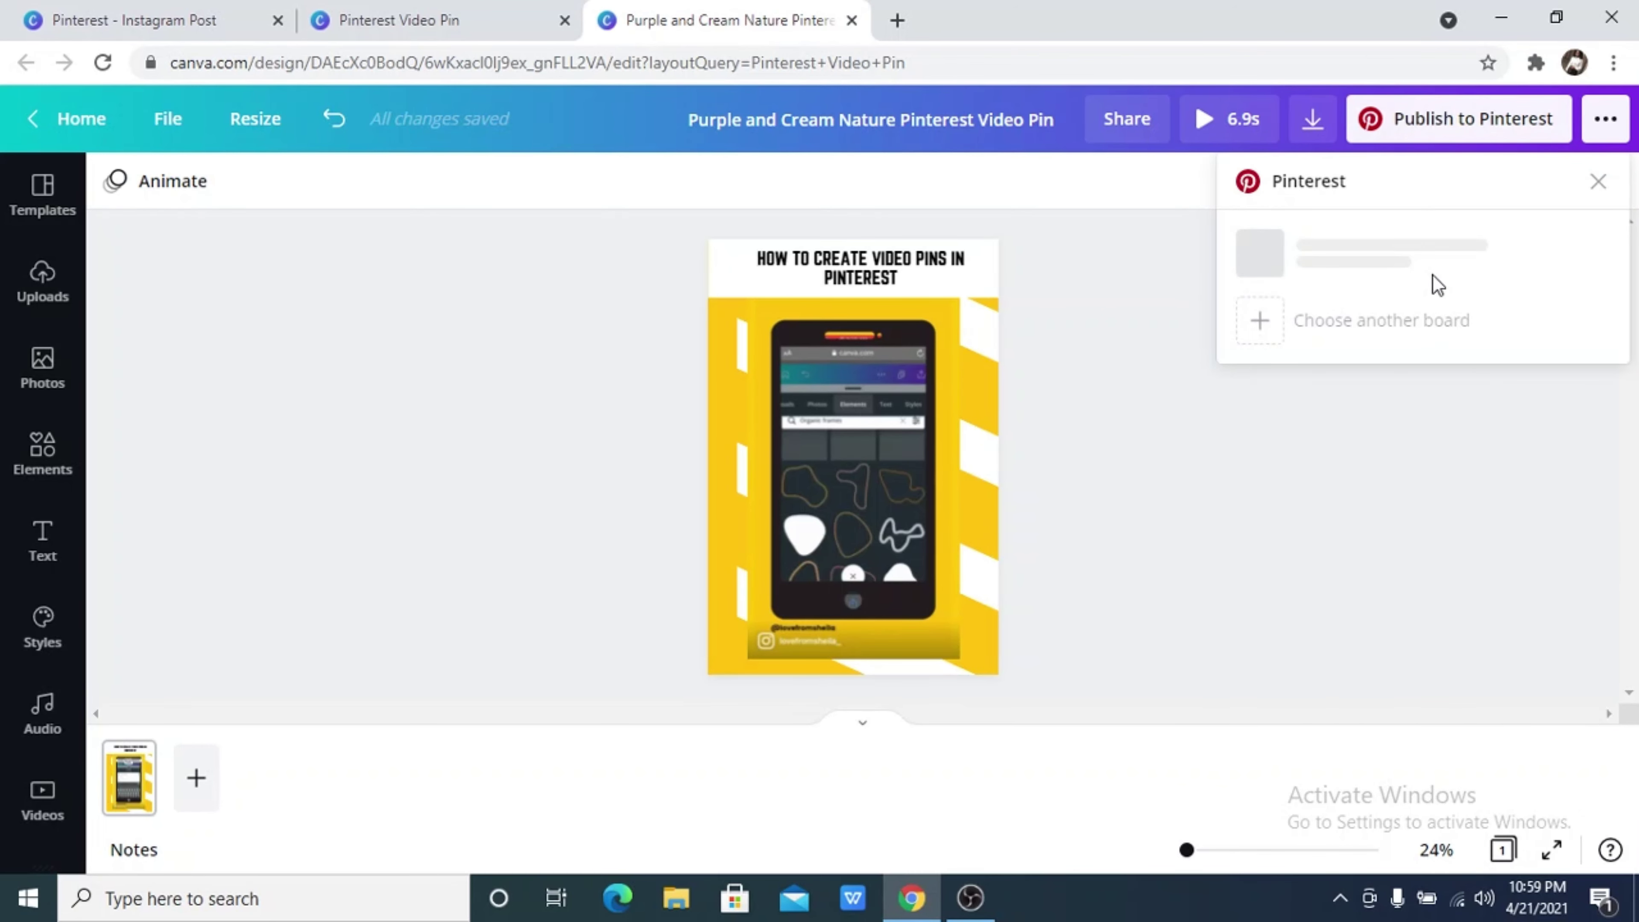
pyautogui.click(1428, 323)
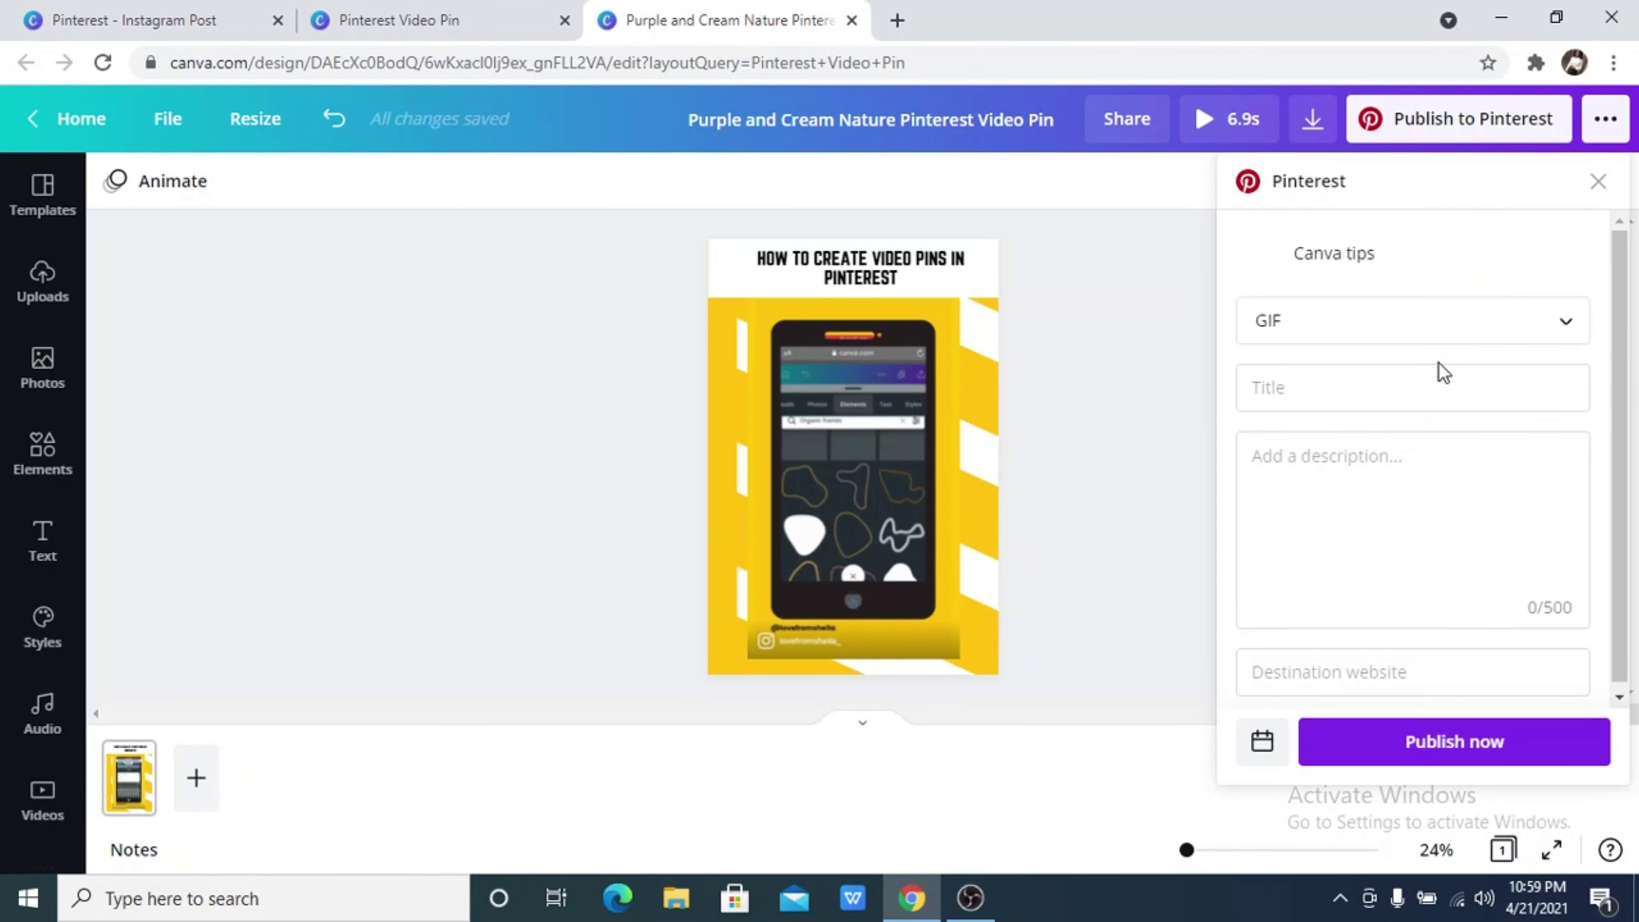
# Step: Enter "How to create video pins" as the pin's title, leave the description and destination website empty, and publish it immediately
pyautogui.click(1382, 388)
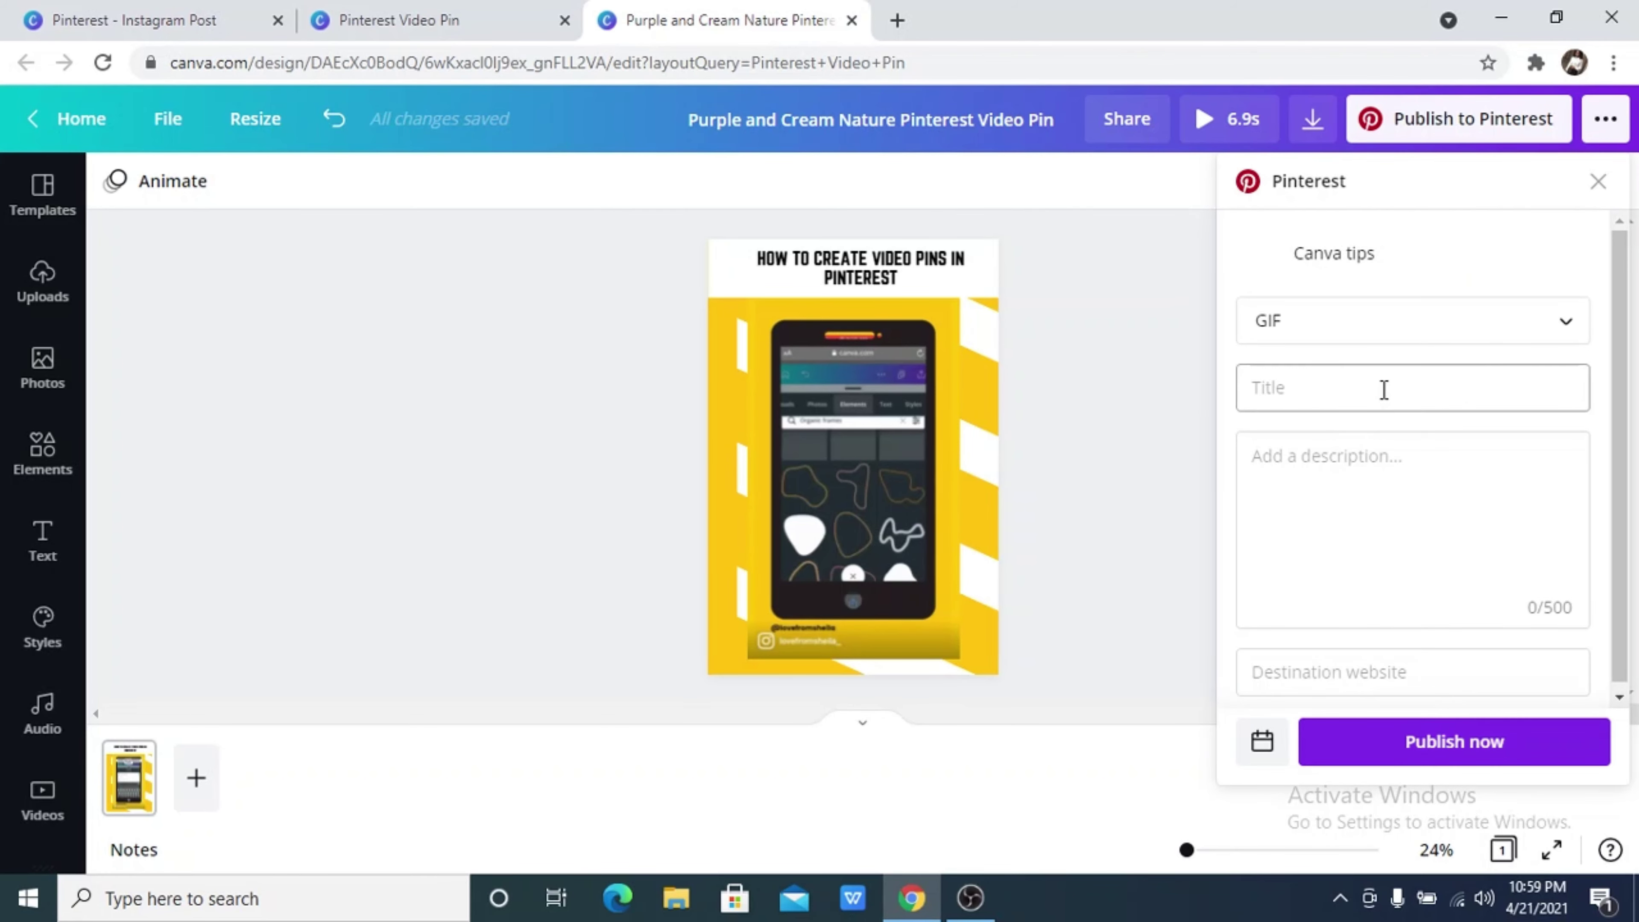
pyautogui.write('H')
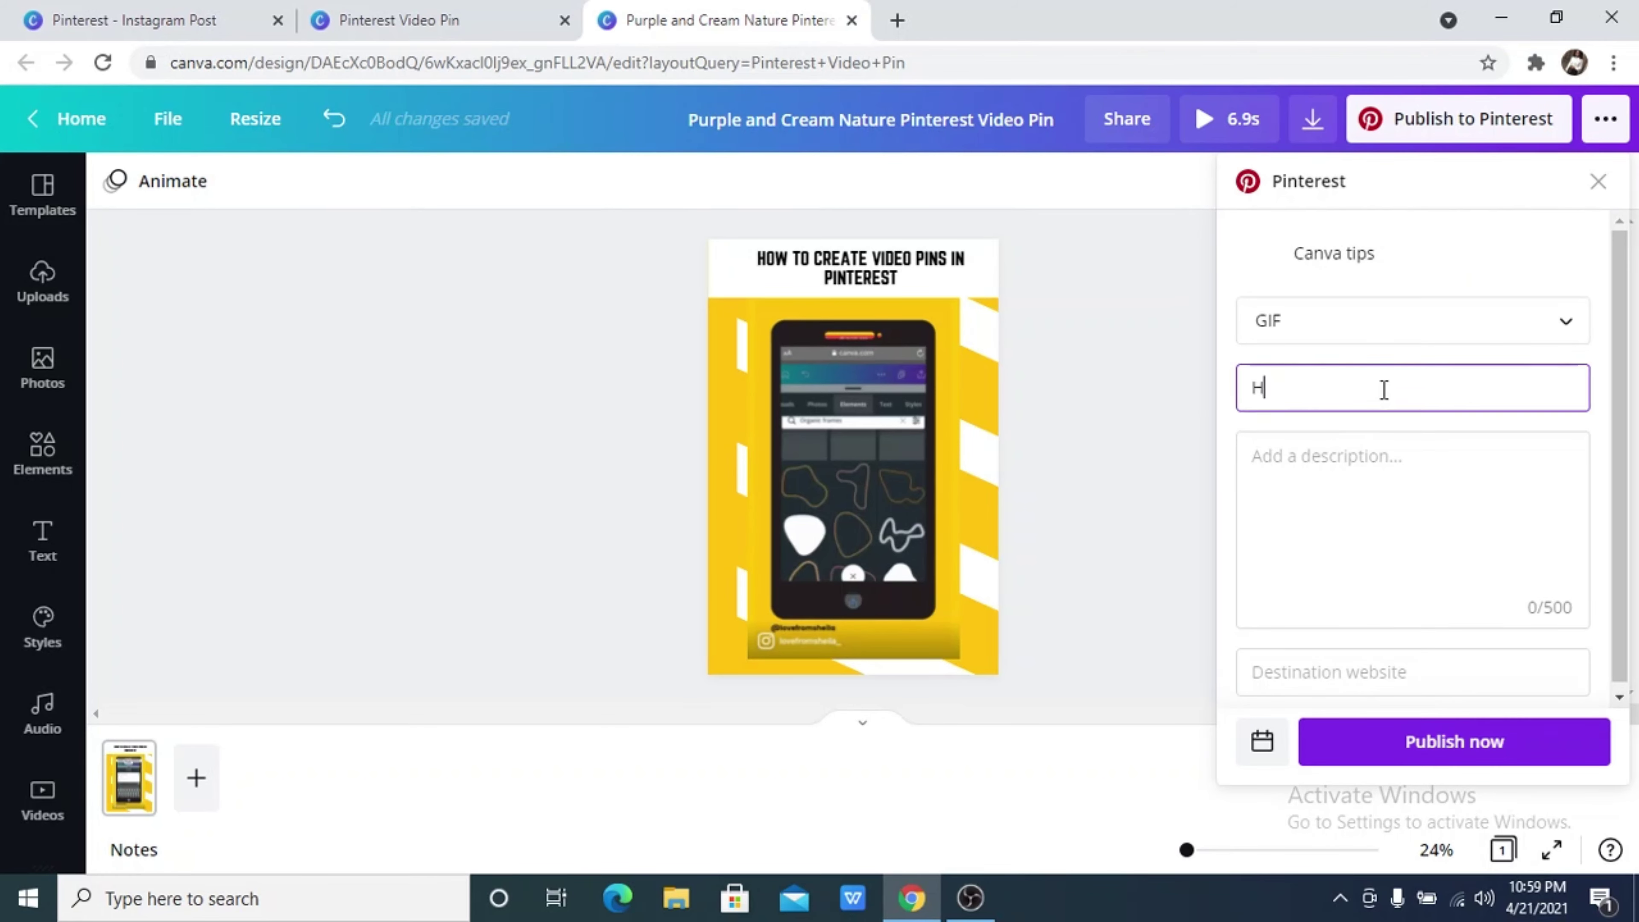
pyautogui.write('ow to create video pins')
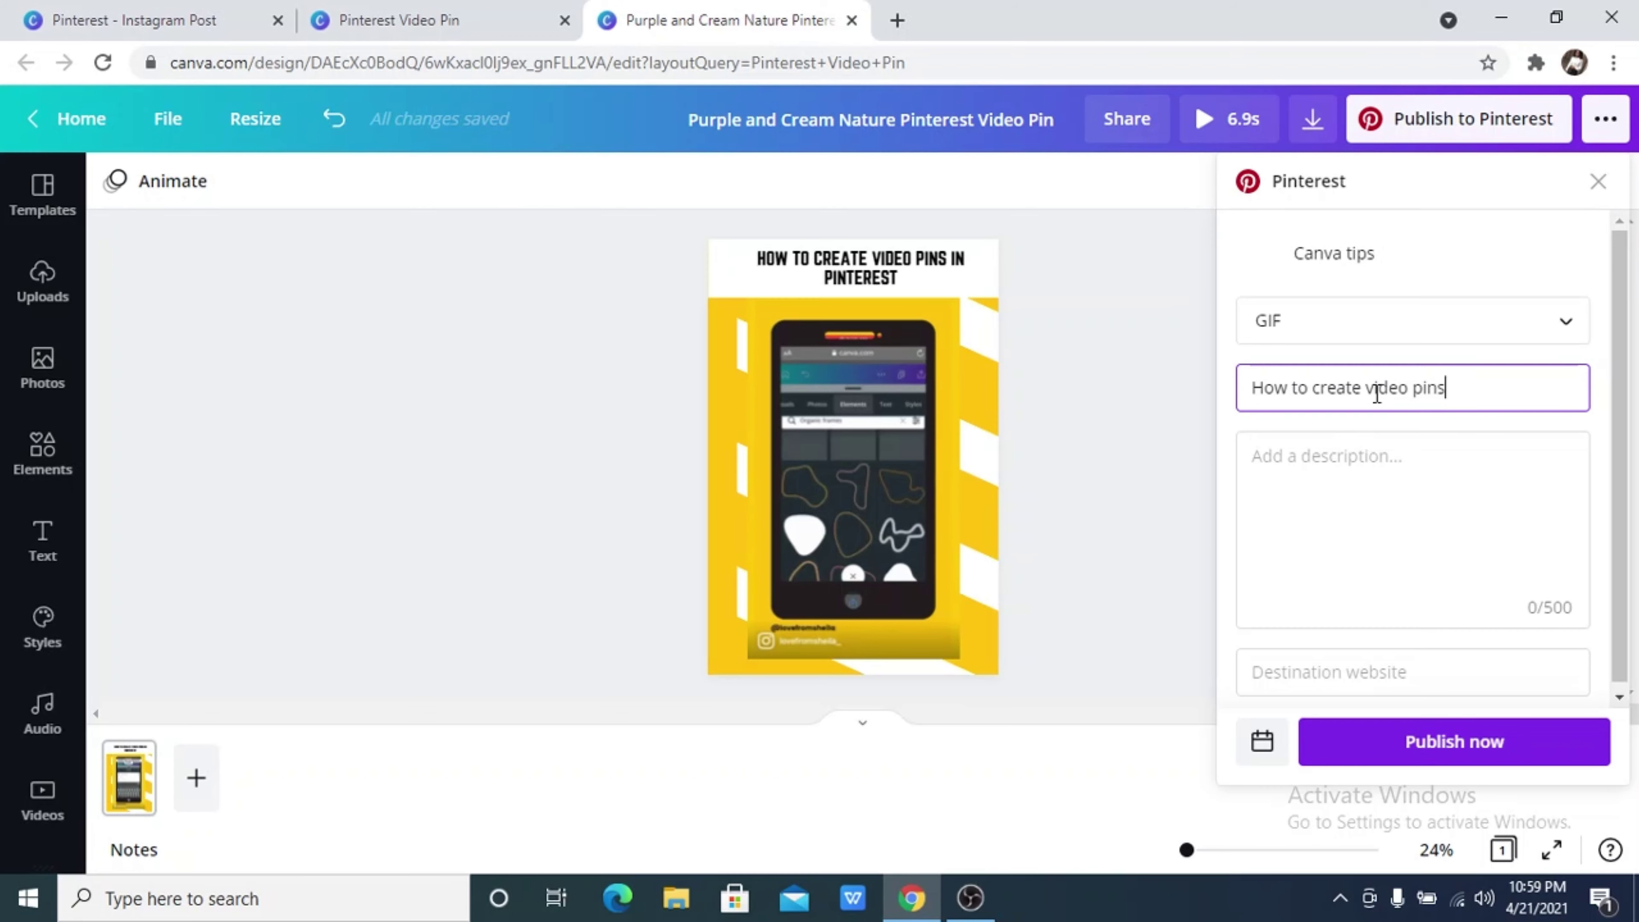
pyautogui.click(1383, 492)
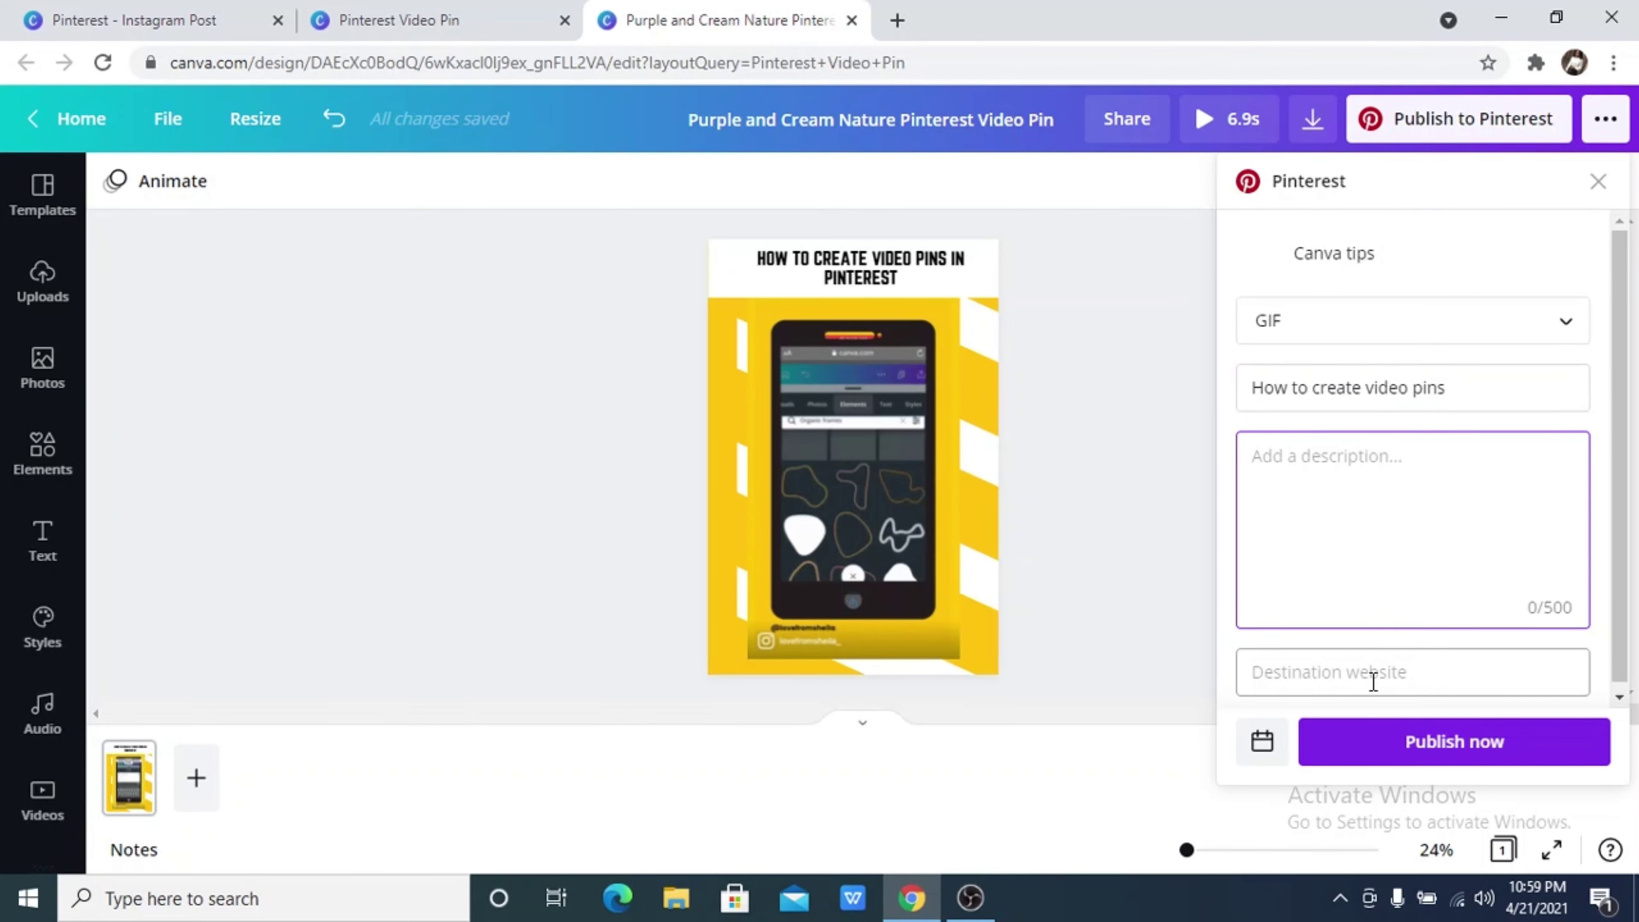
pyautogui.click(1408, 743)
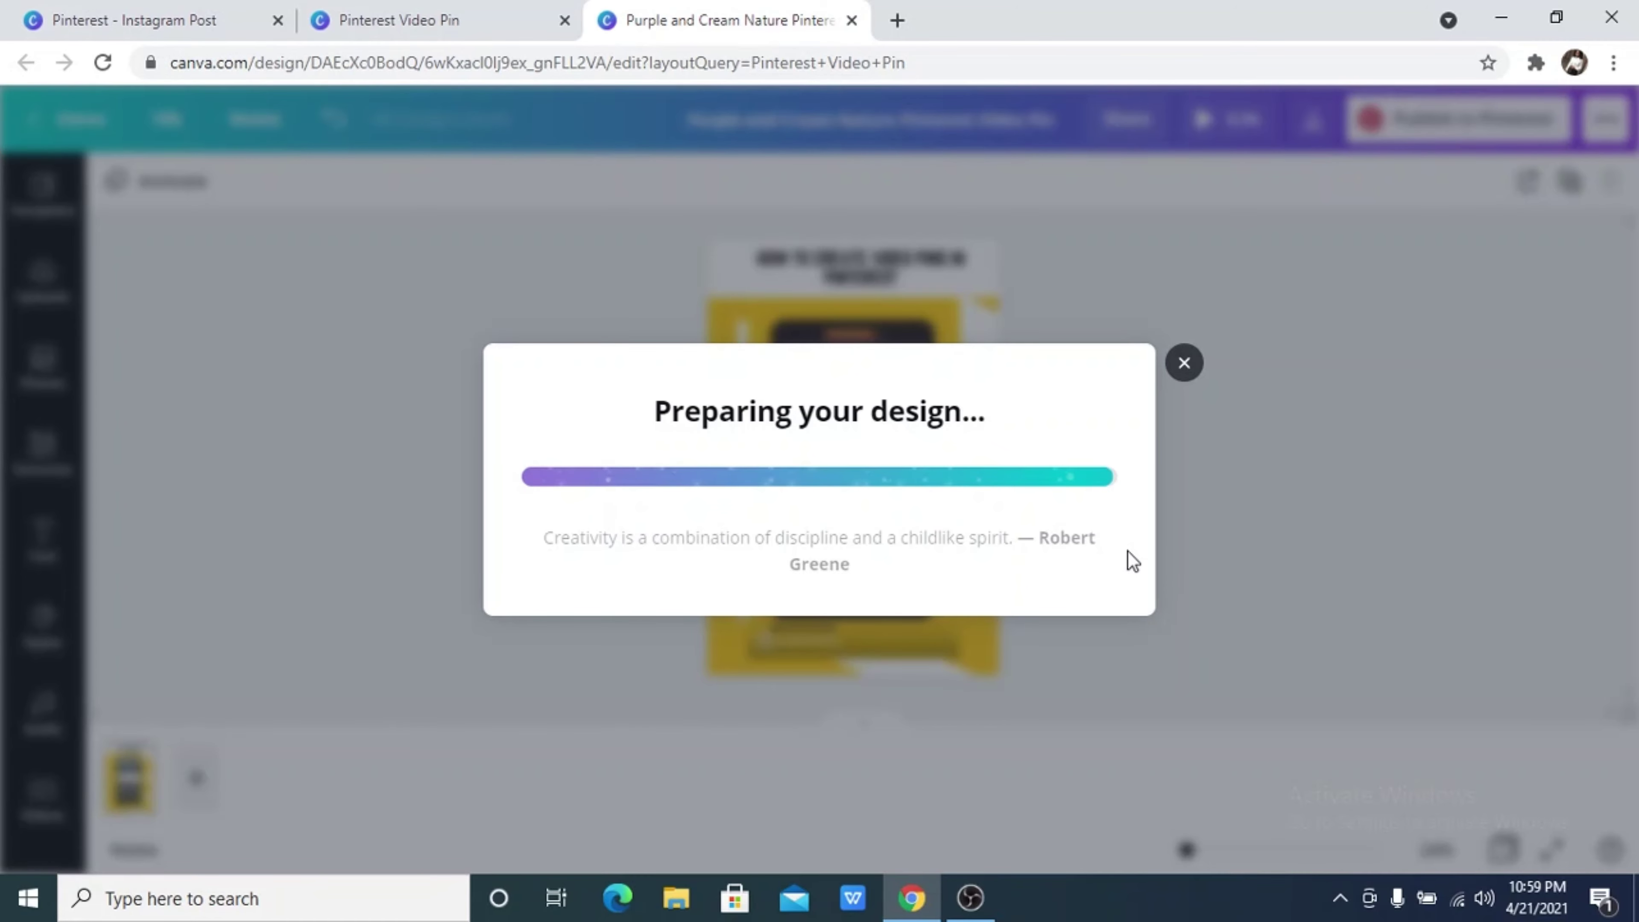
# Step: Browse the Pinterest Video Pin templates and create a blank Pinterest Video Pin design
pyautogui.click(363, 14)
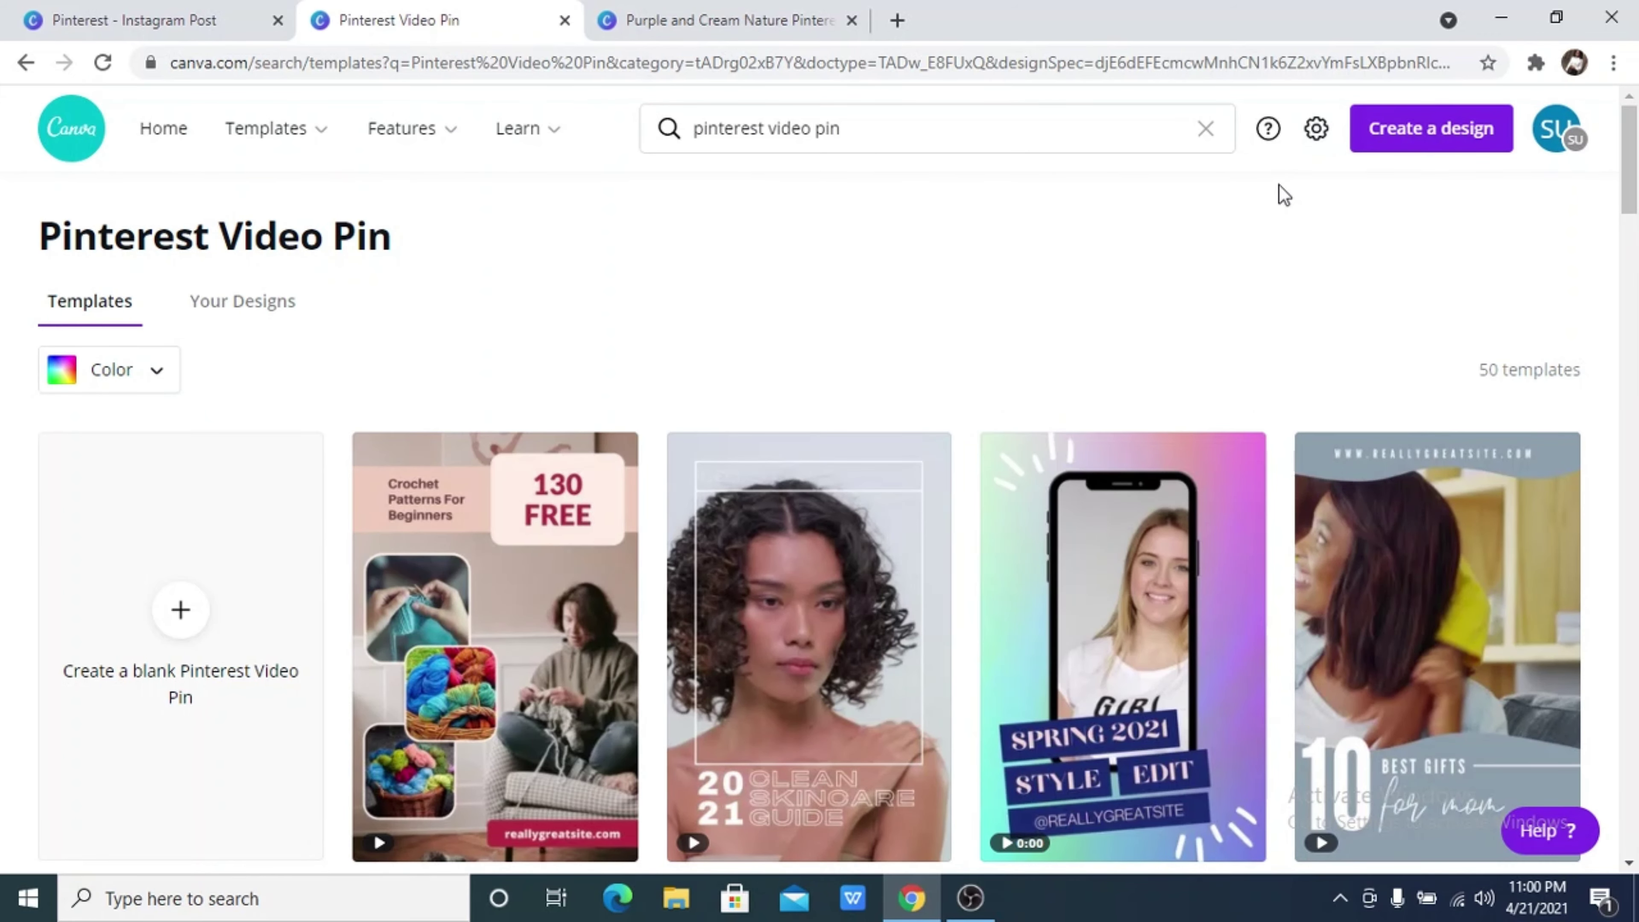
pyautogui.scroll(-10, 453, 640)
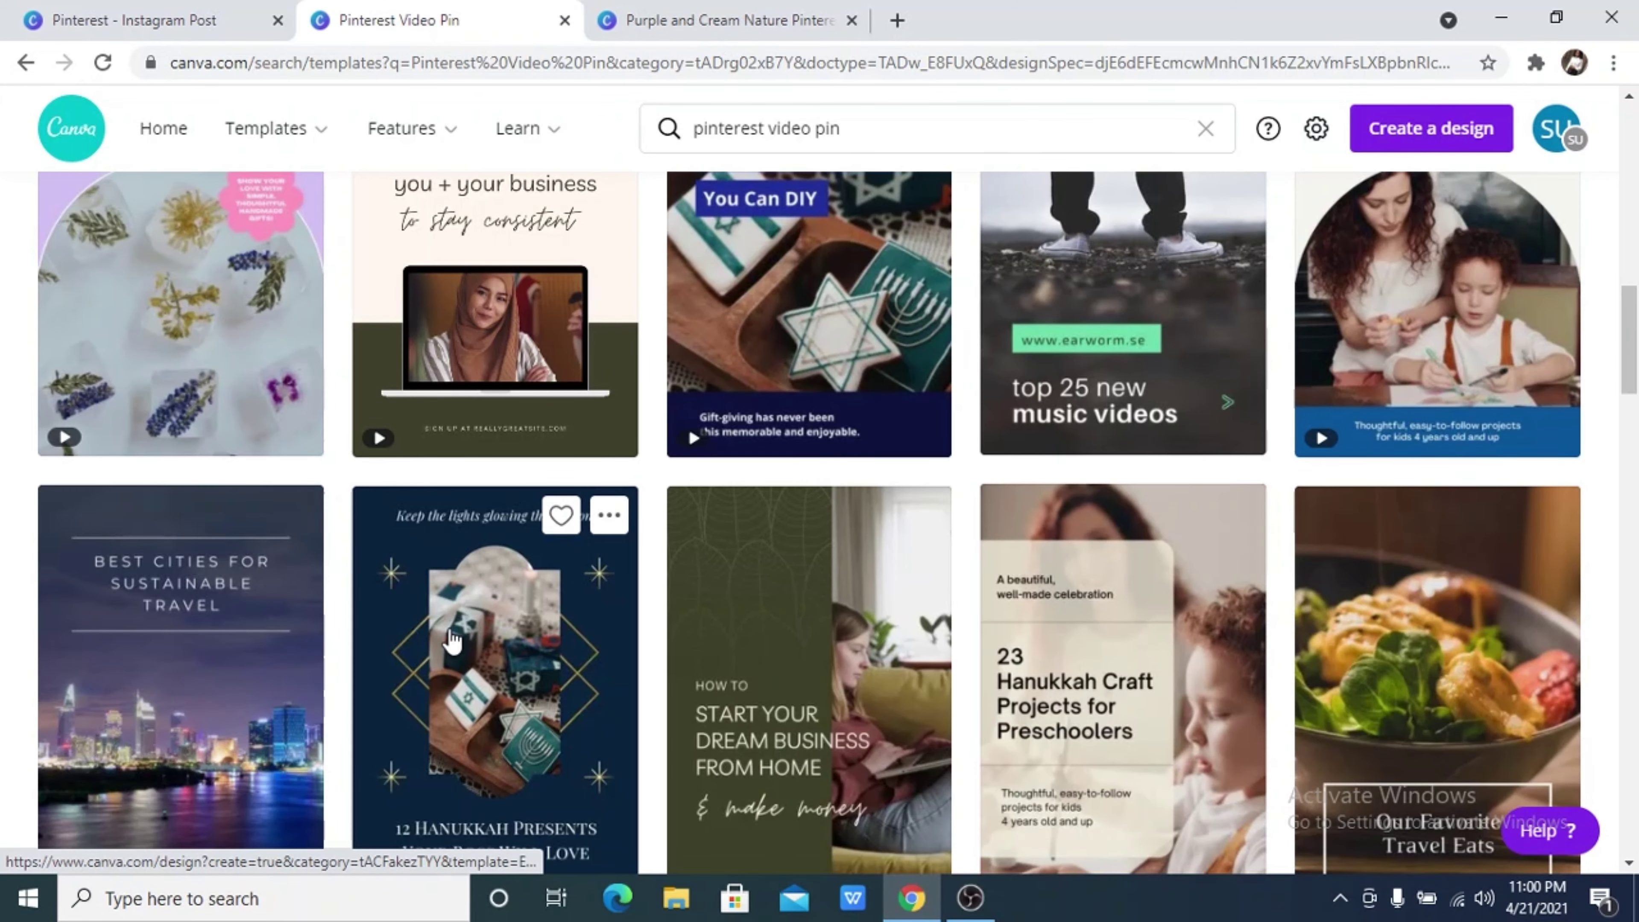
pyautogui.scroll(-5, 453, 639)
pyautogui.scroll(-5, 452, 641)
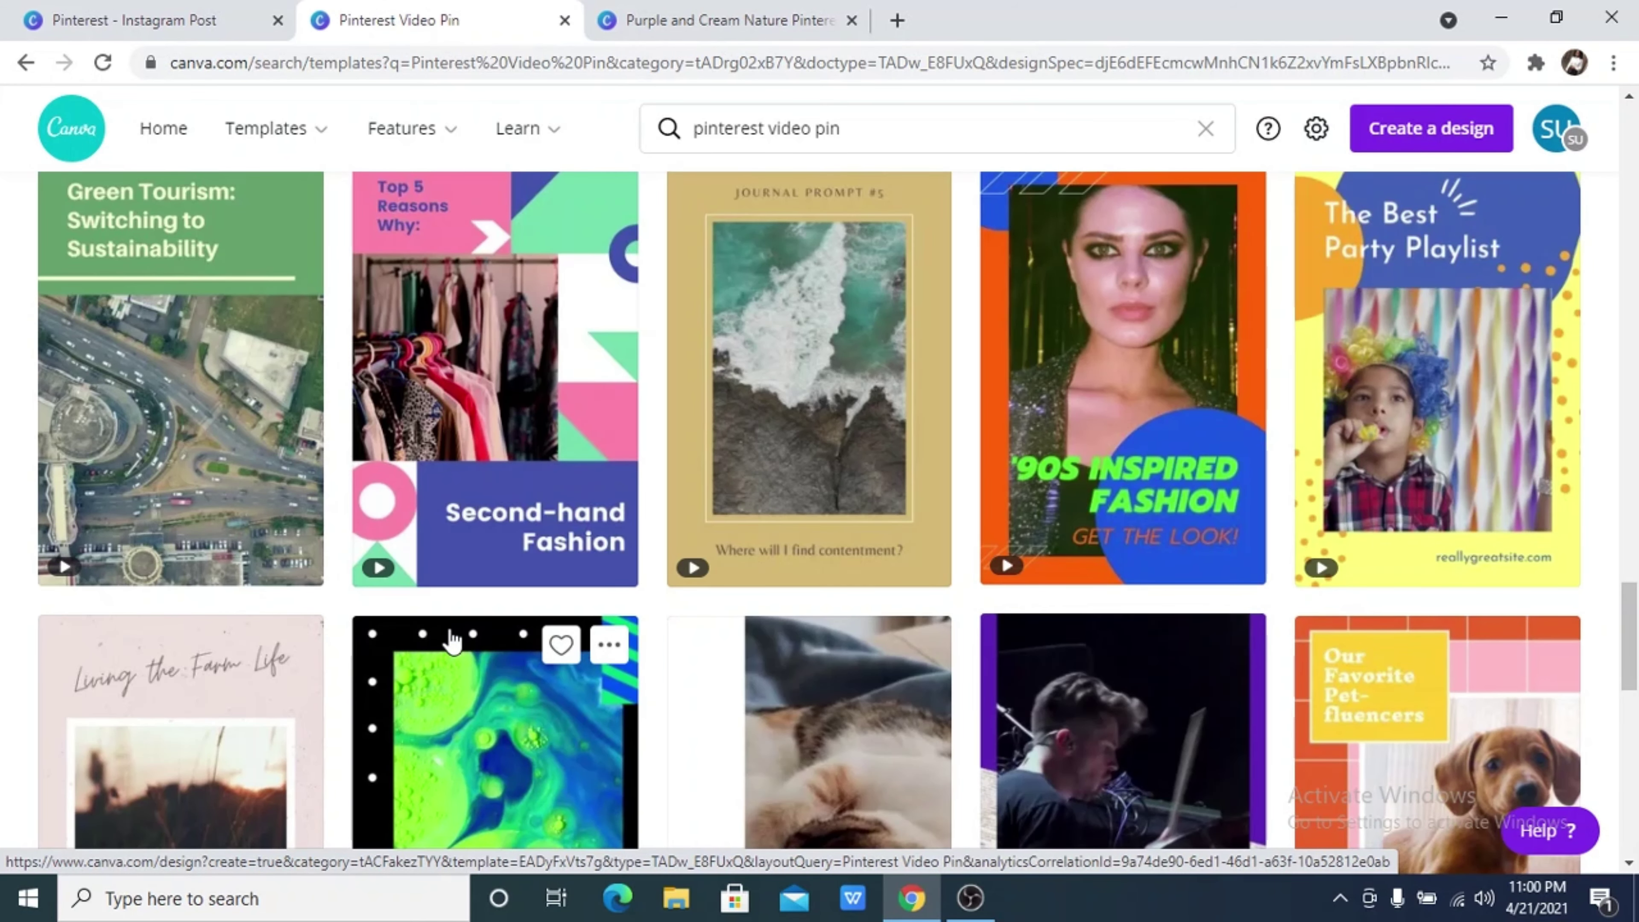
pyautogui.scroll(2, 452, 639)
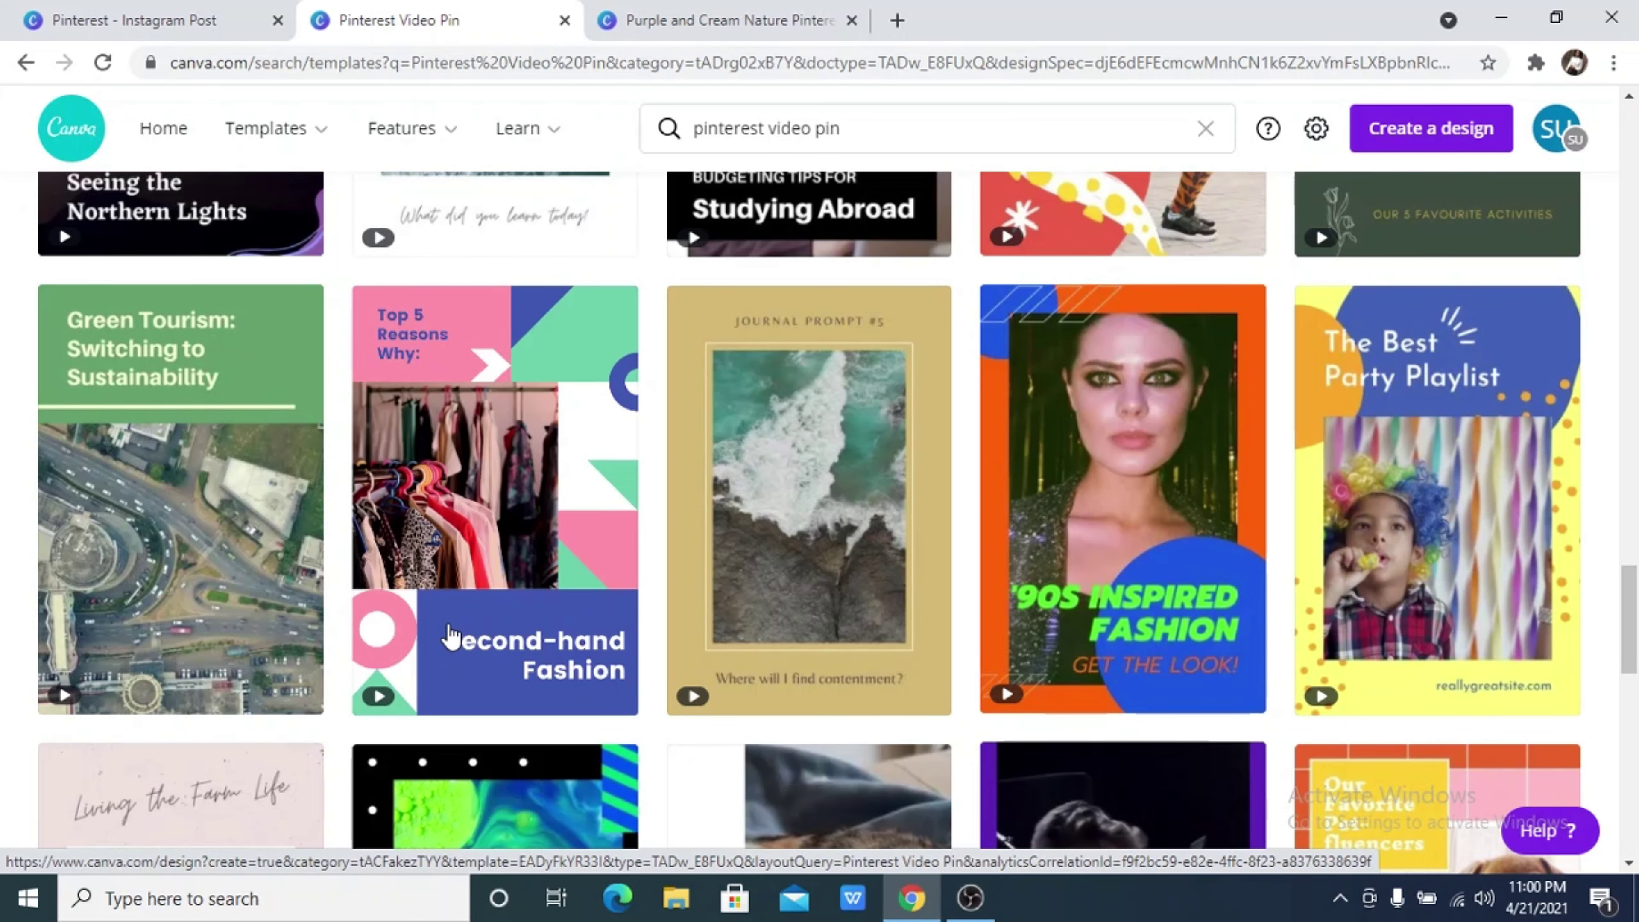
pyautogui.scroll(15, 433, 637)
pyautogui.scroll(4, 420, 633)
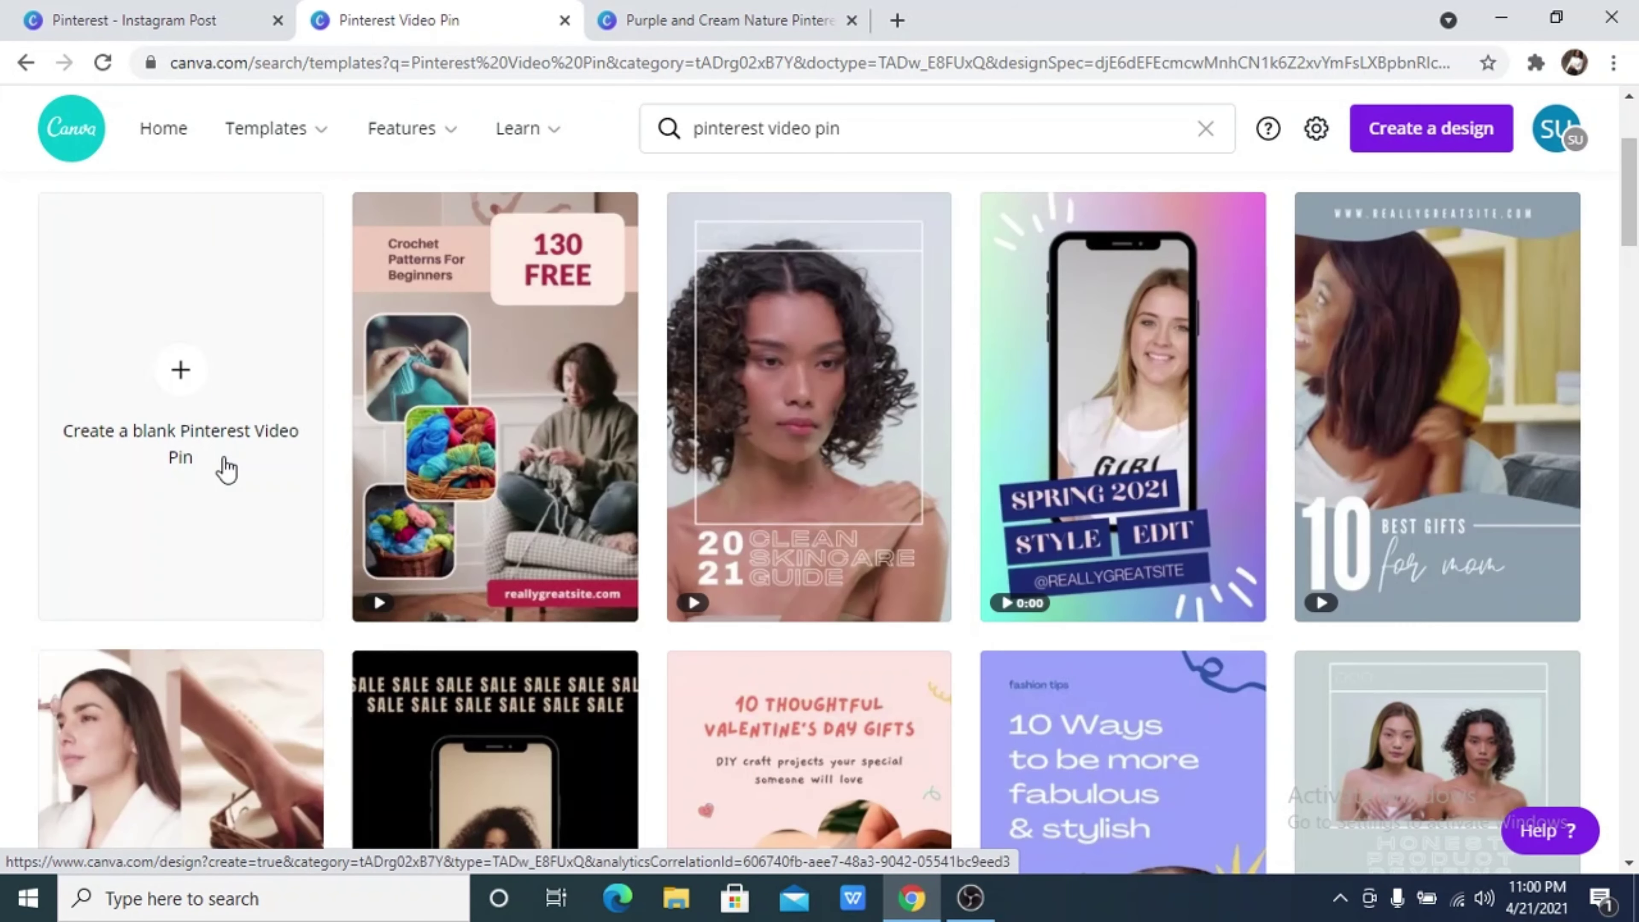
pyautogui.click(222, 467)
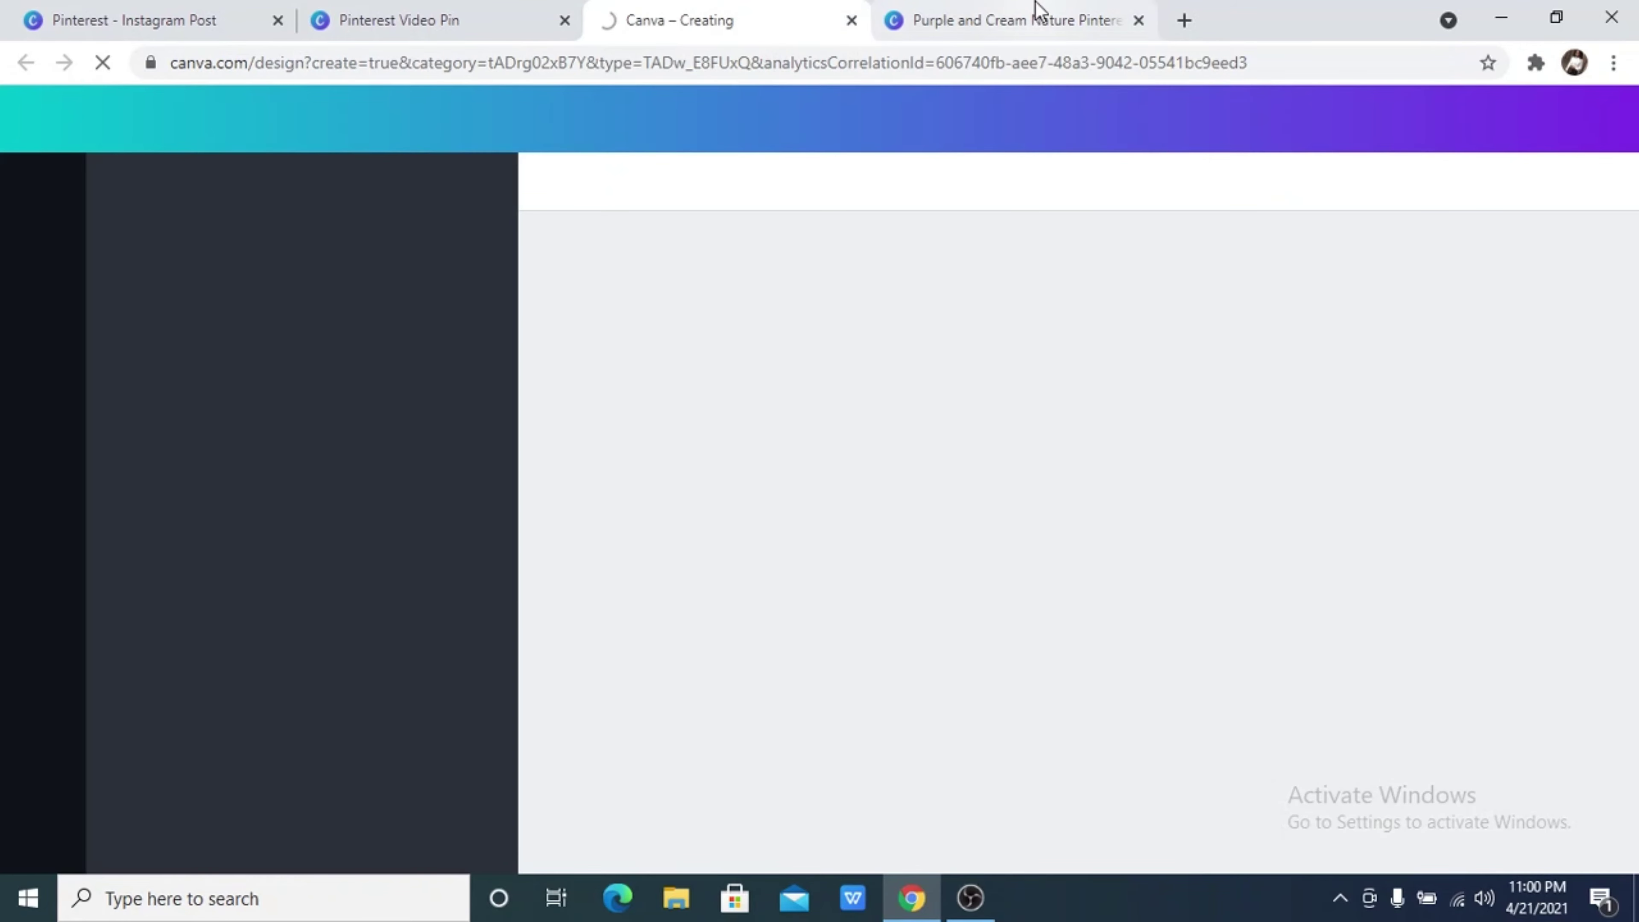
# Step: Open the published pin on Pinterest through its post link and look over the animated design, title and pin page
pyautogui.click(1036, 9)
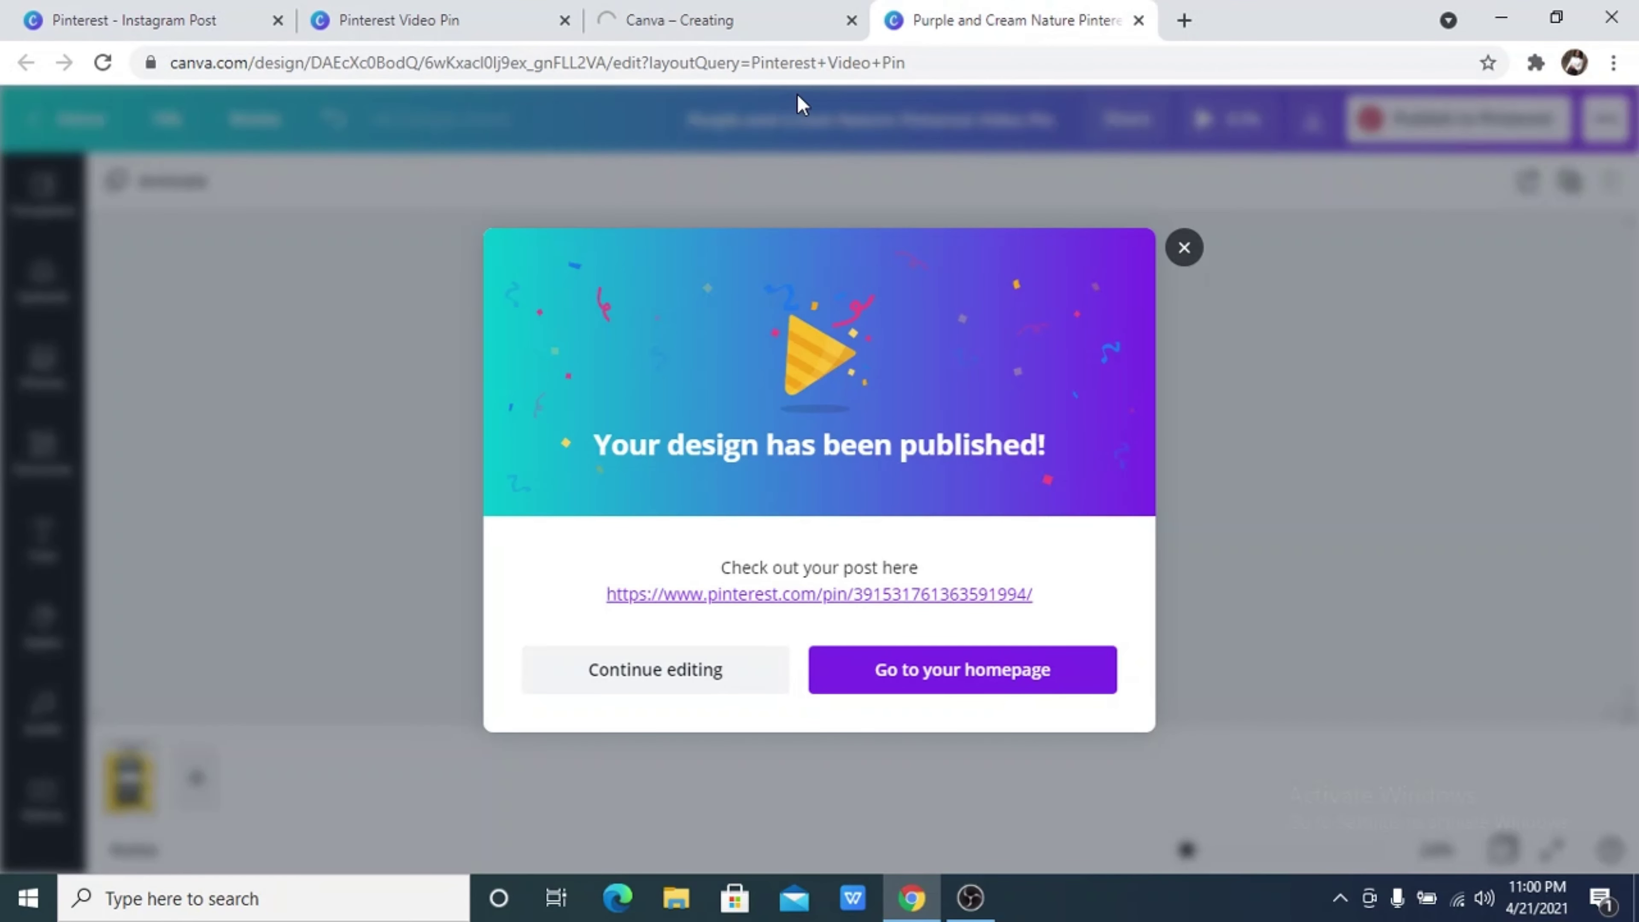
pyautogui.click(900, 599)
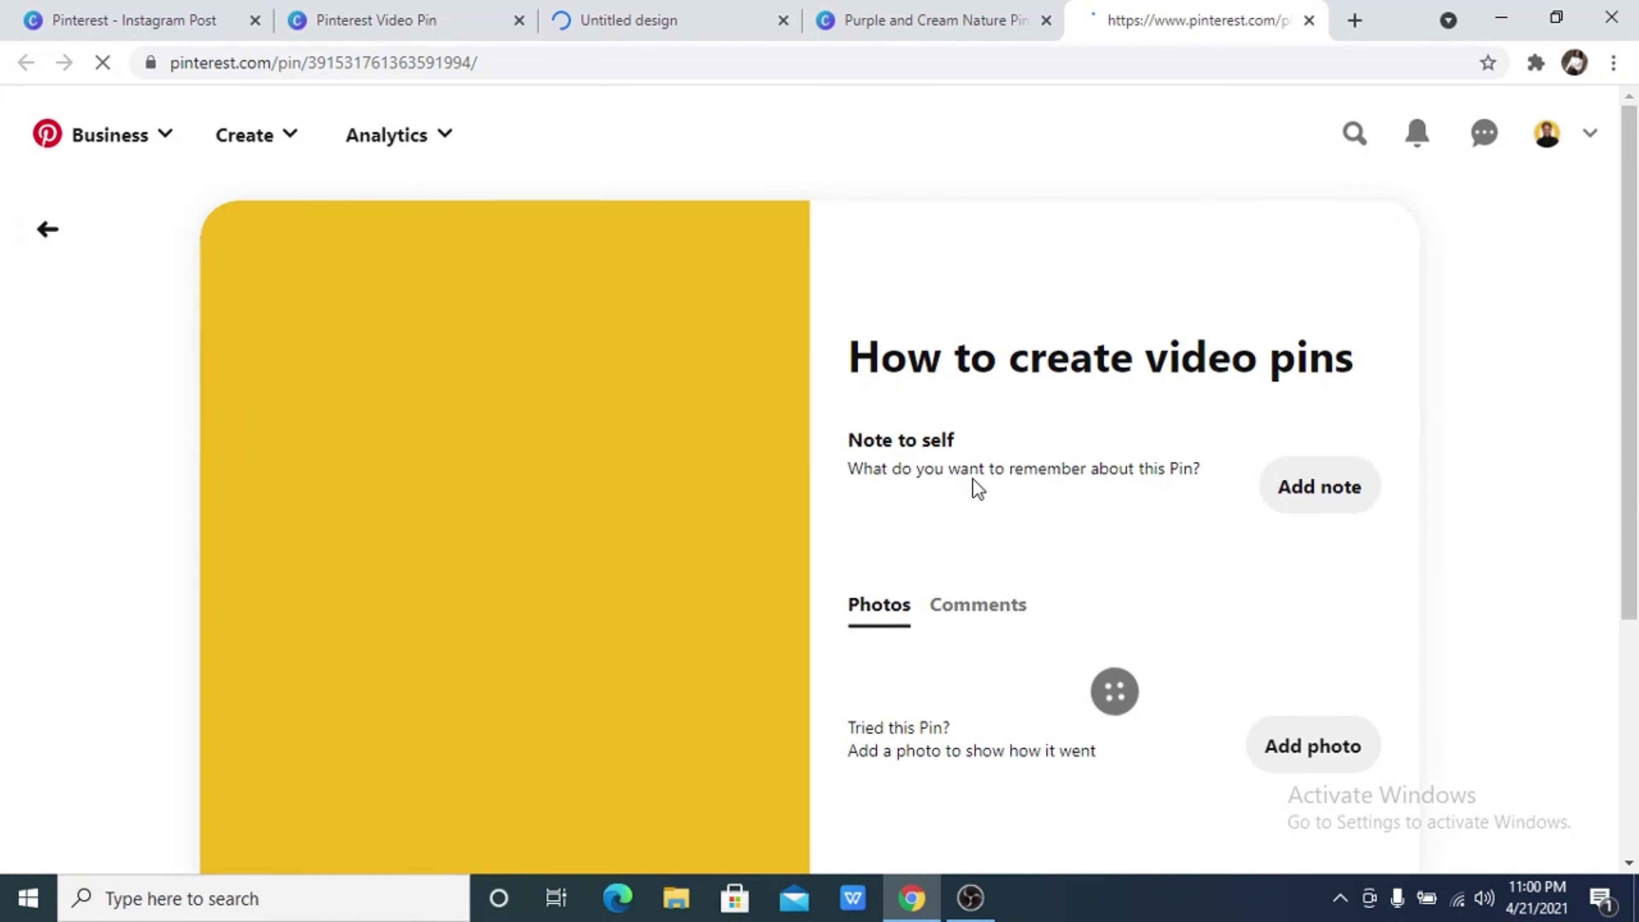
pyautogui.scroll(-5, 973, 481)
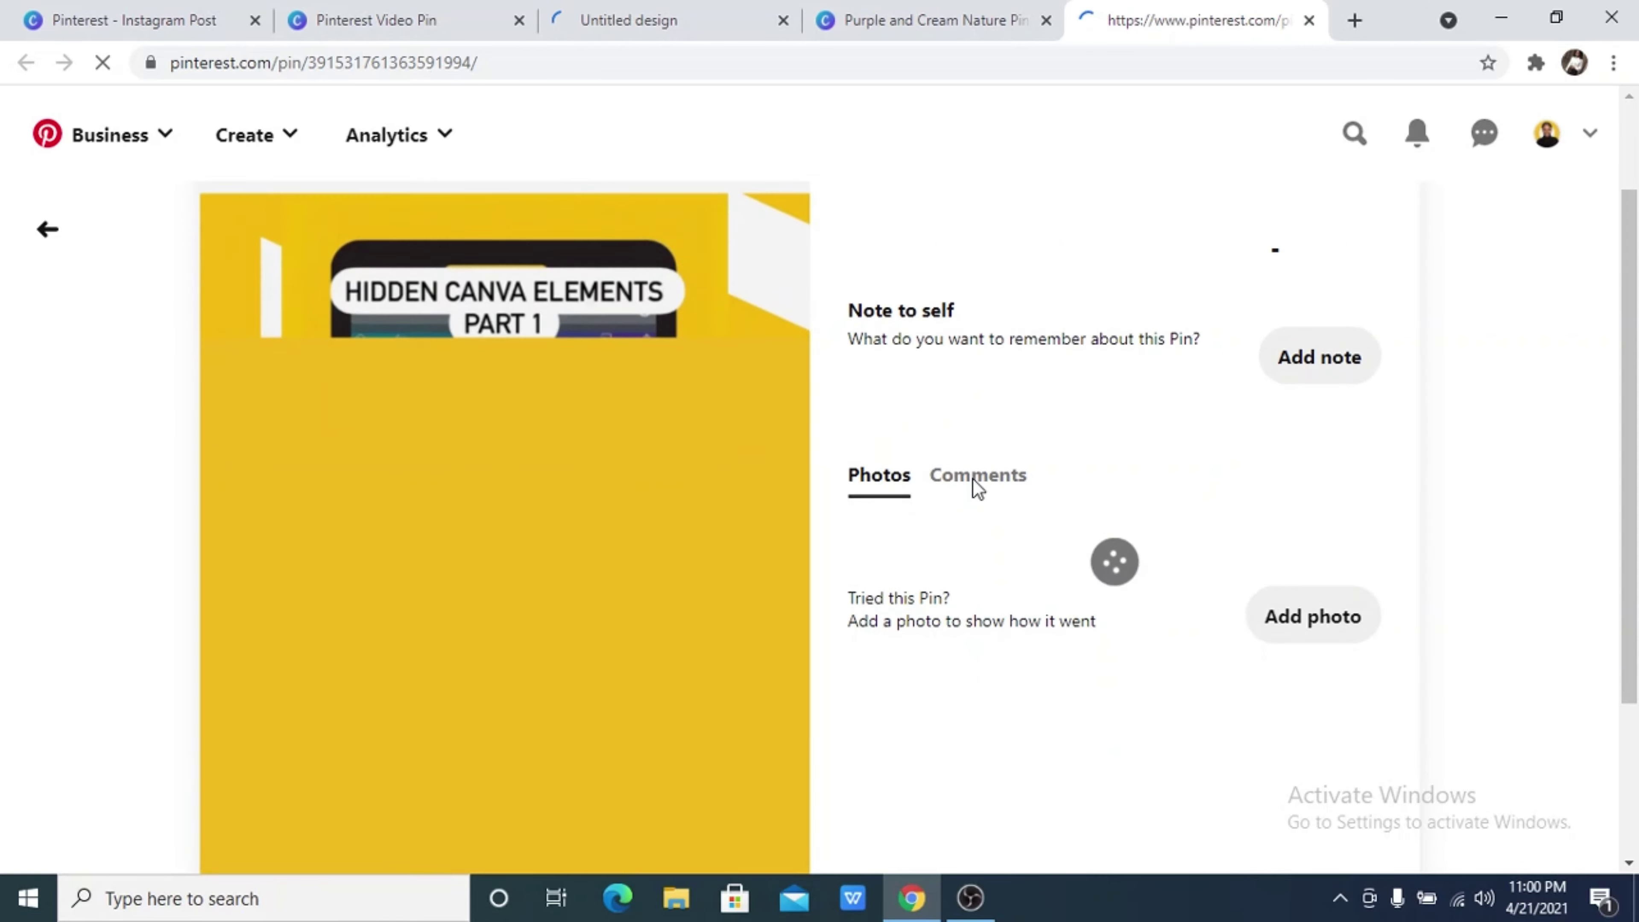
pyautogui.scroll(5, 978, 489)
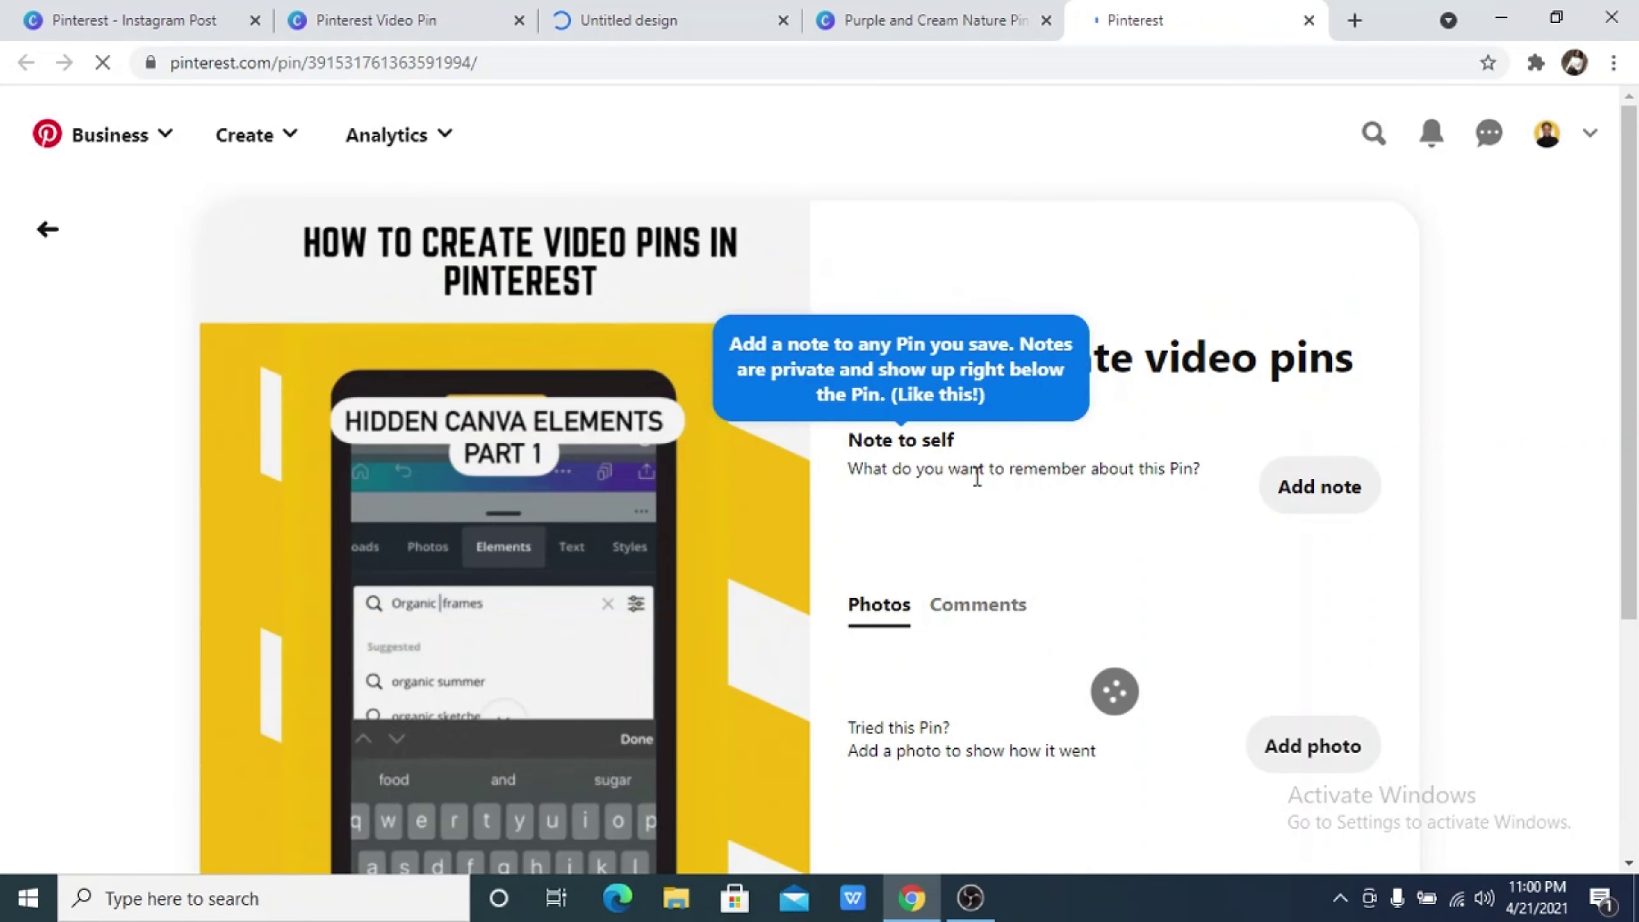
pyautogui.scroll(-2, 513, 525)
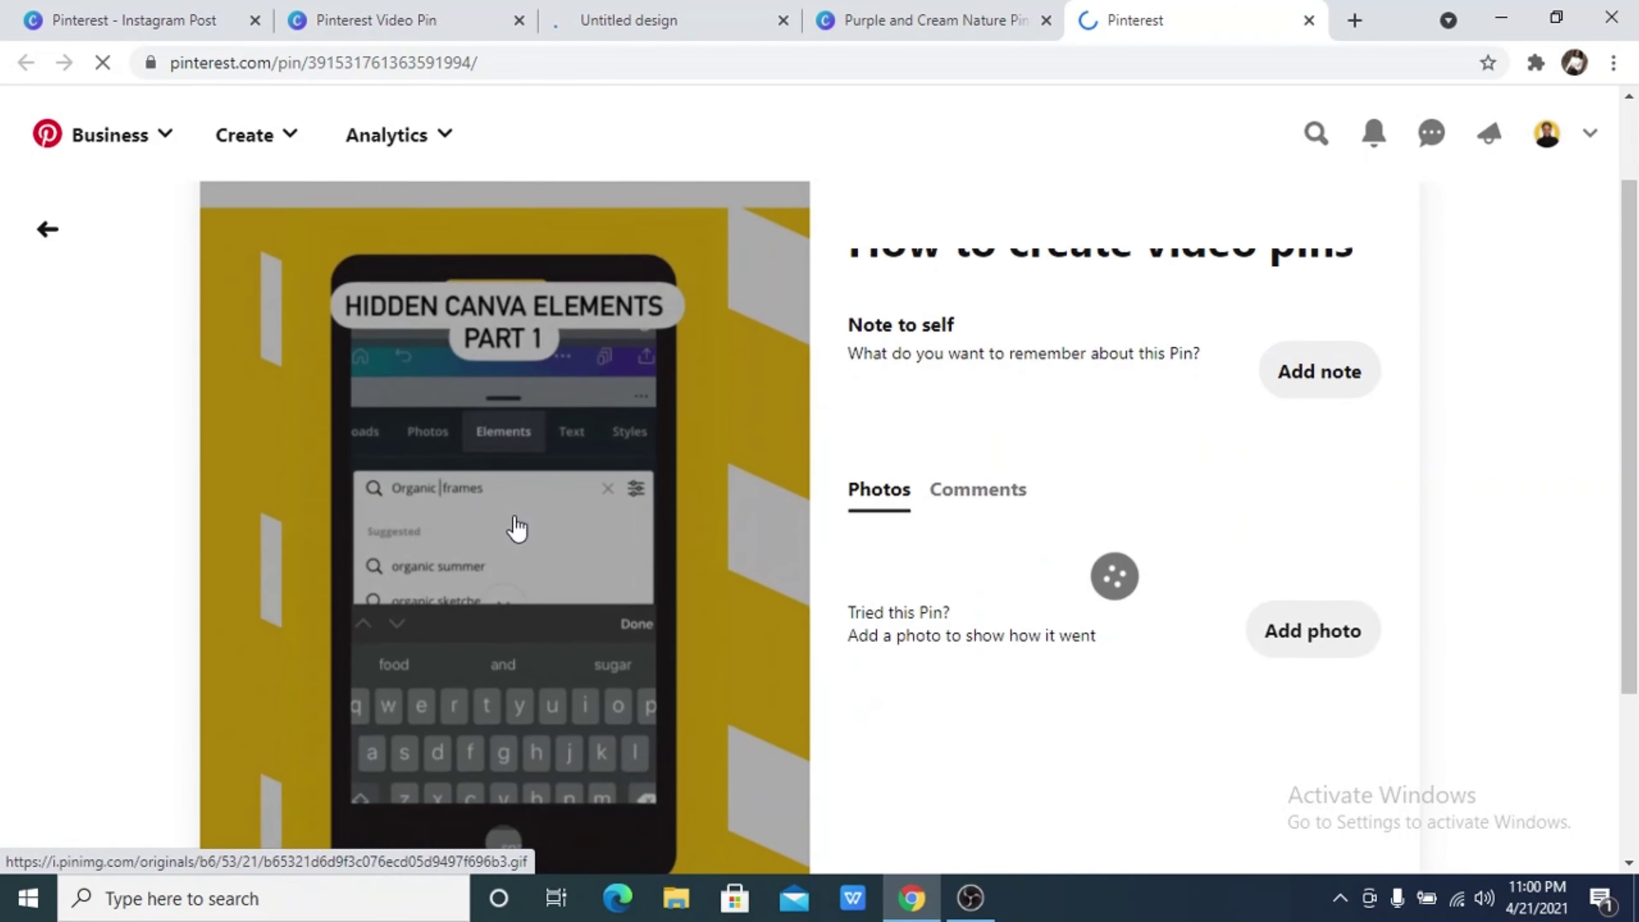
pyautogui.scroll(-3, 517, 528)
pyautogui.scroll(5, 516, 529)
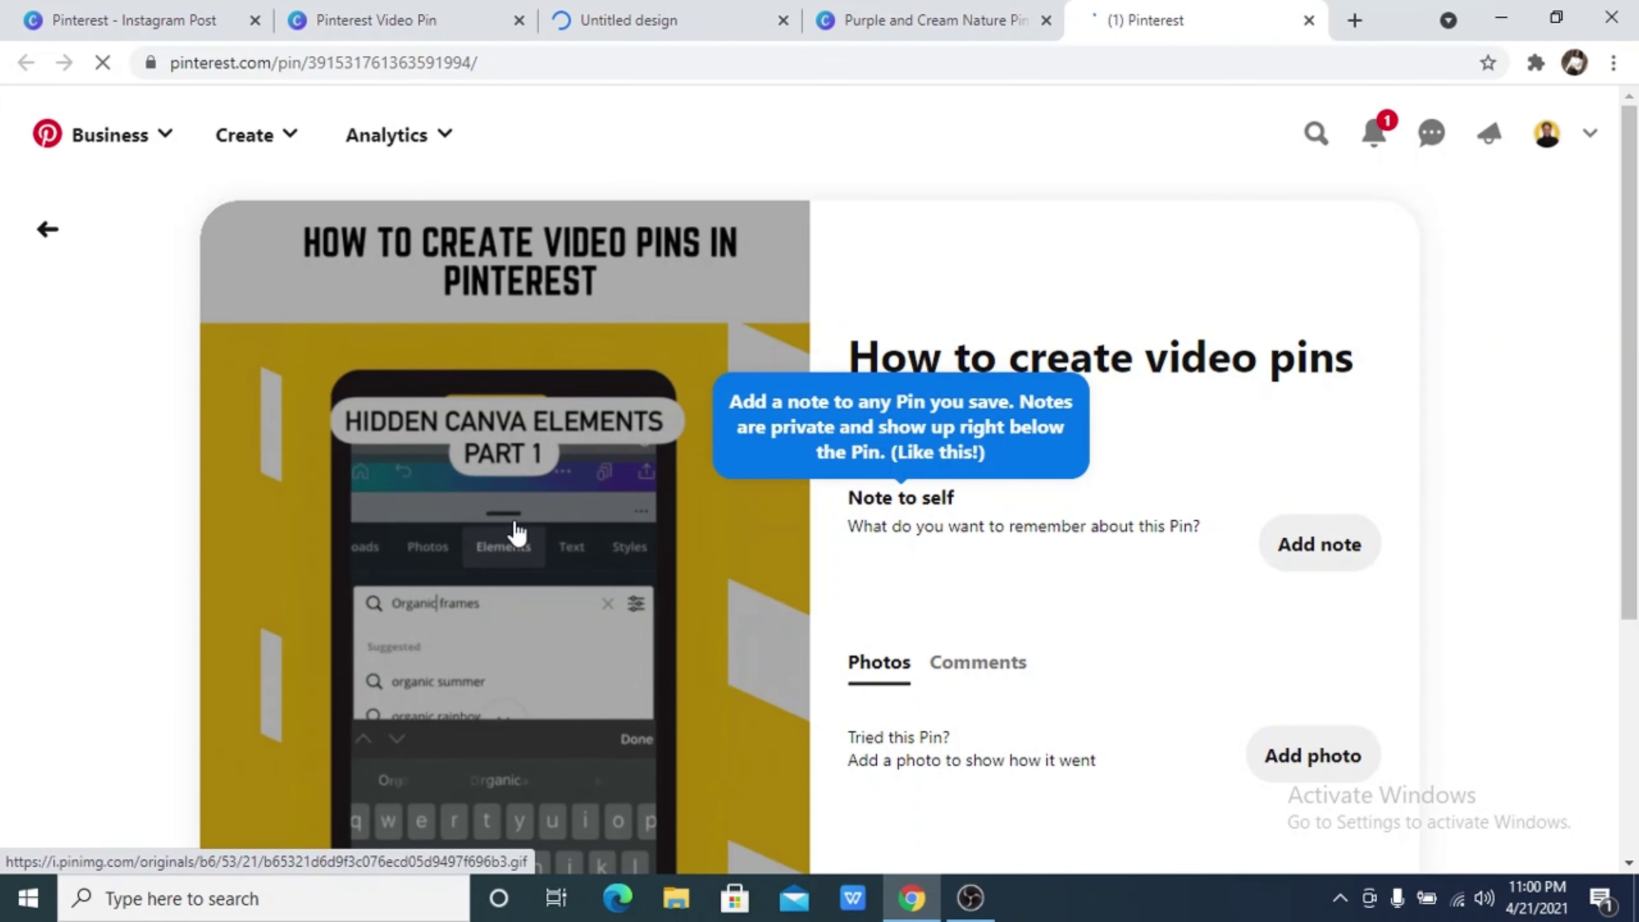
pyautogui.scroll(-5, 516, 530)
pyautogui.scroll(-8, 530, 529)
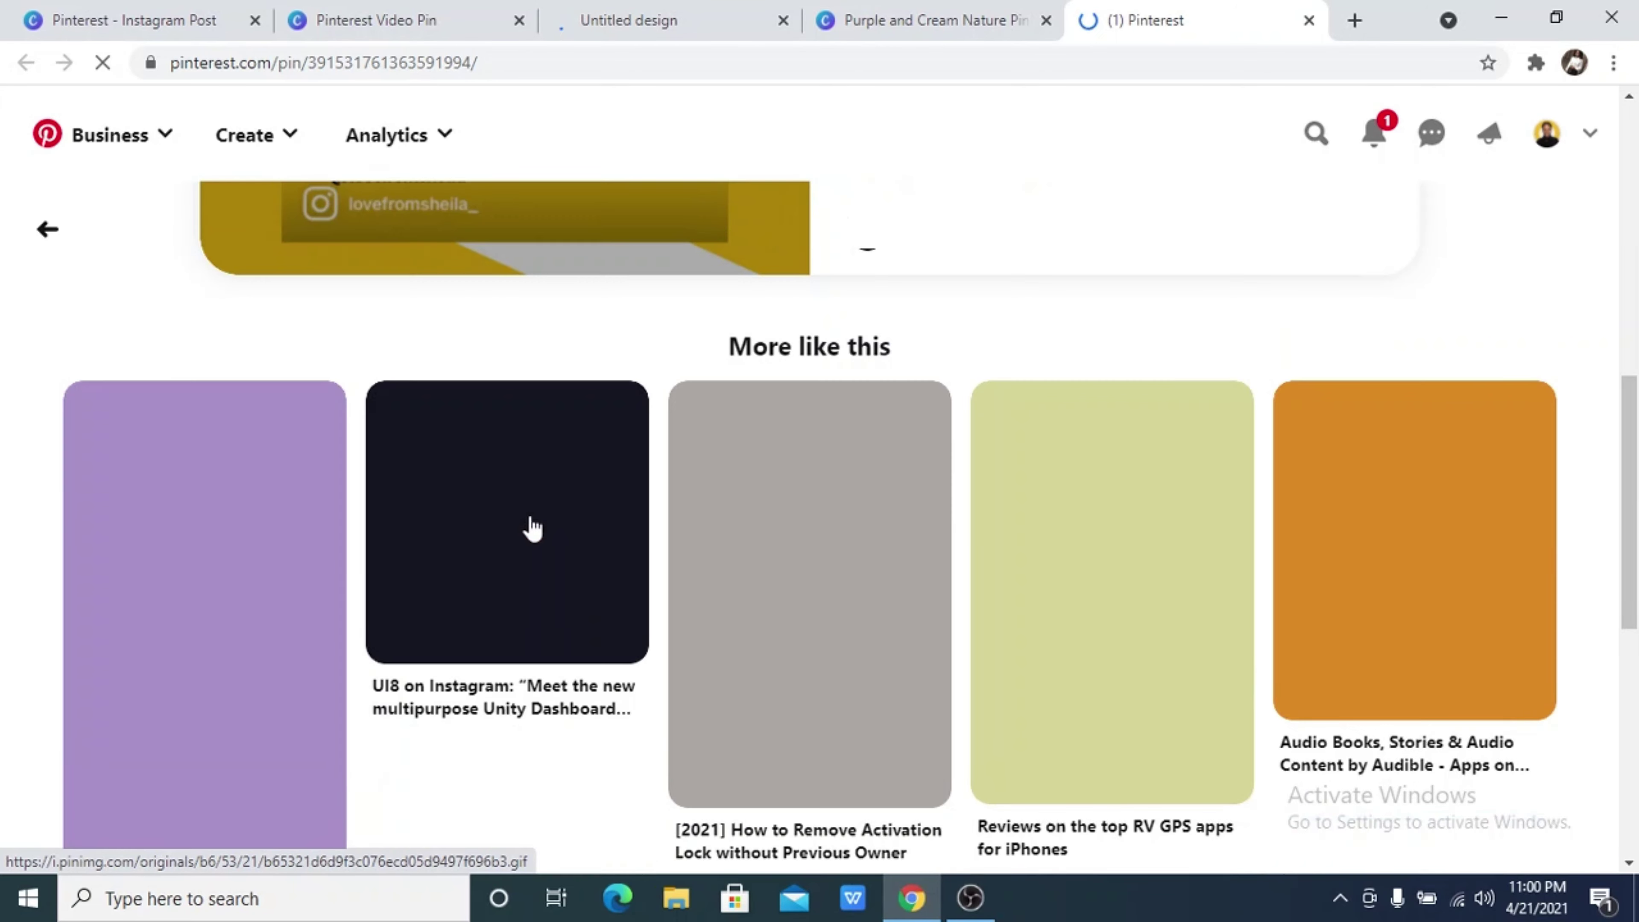
pyautogui.scroll(15, 706, 478)
pyautogui.scroll(1, 708, 485)
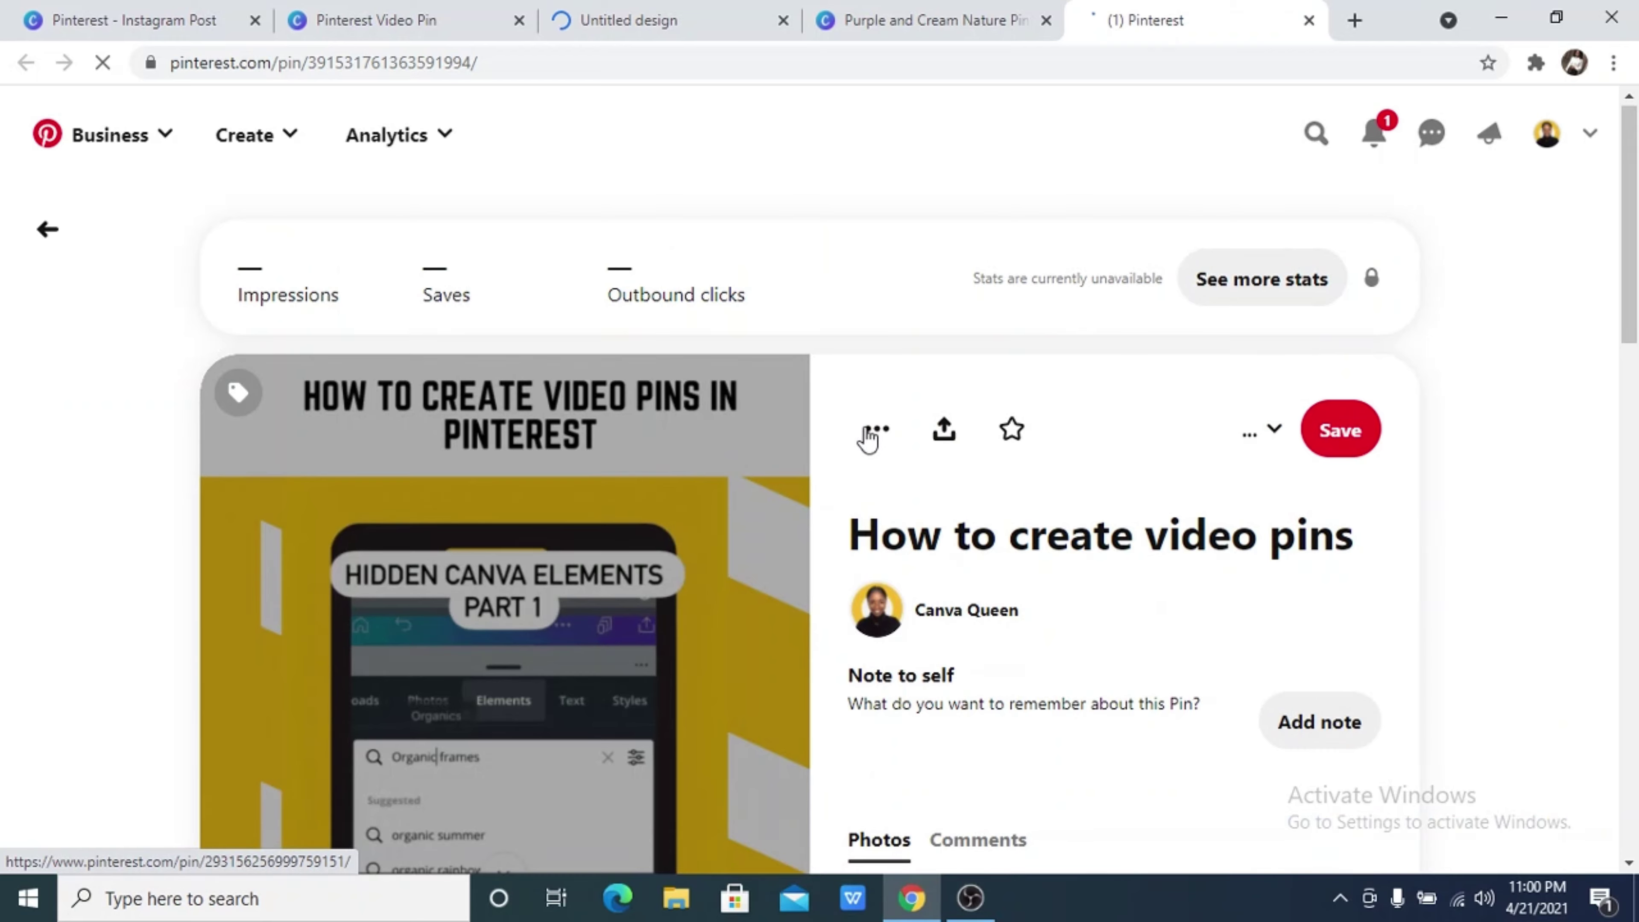
# Step: Examine the published pin's extra options for editing, downloading, reporting and embedding
pyautogui.click(861, 444)
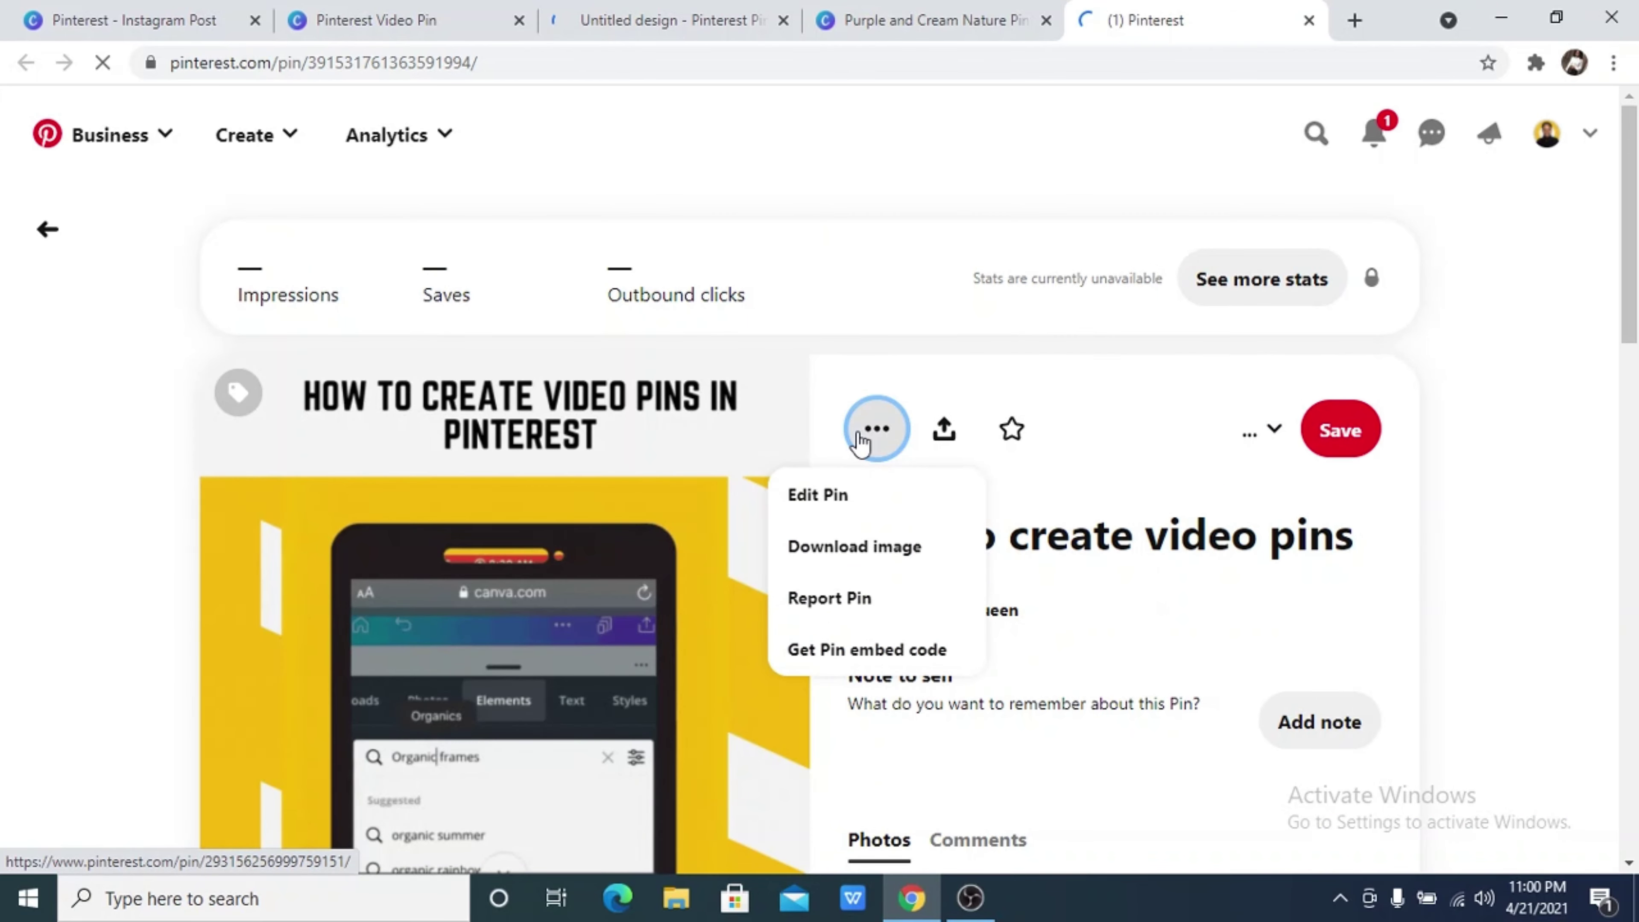
pyautogui.scroll(-3, 702, 636)
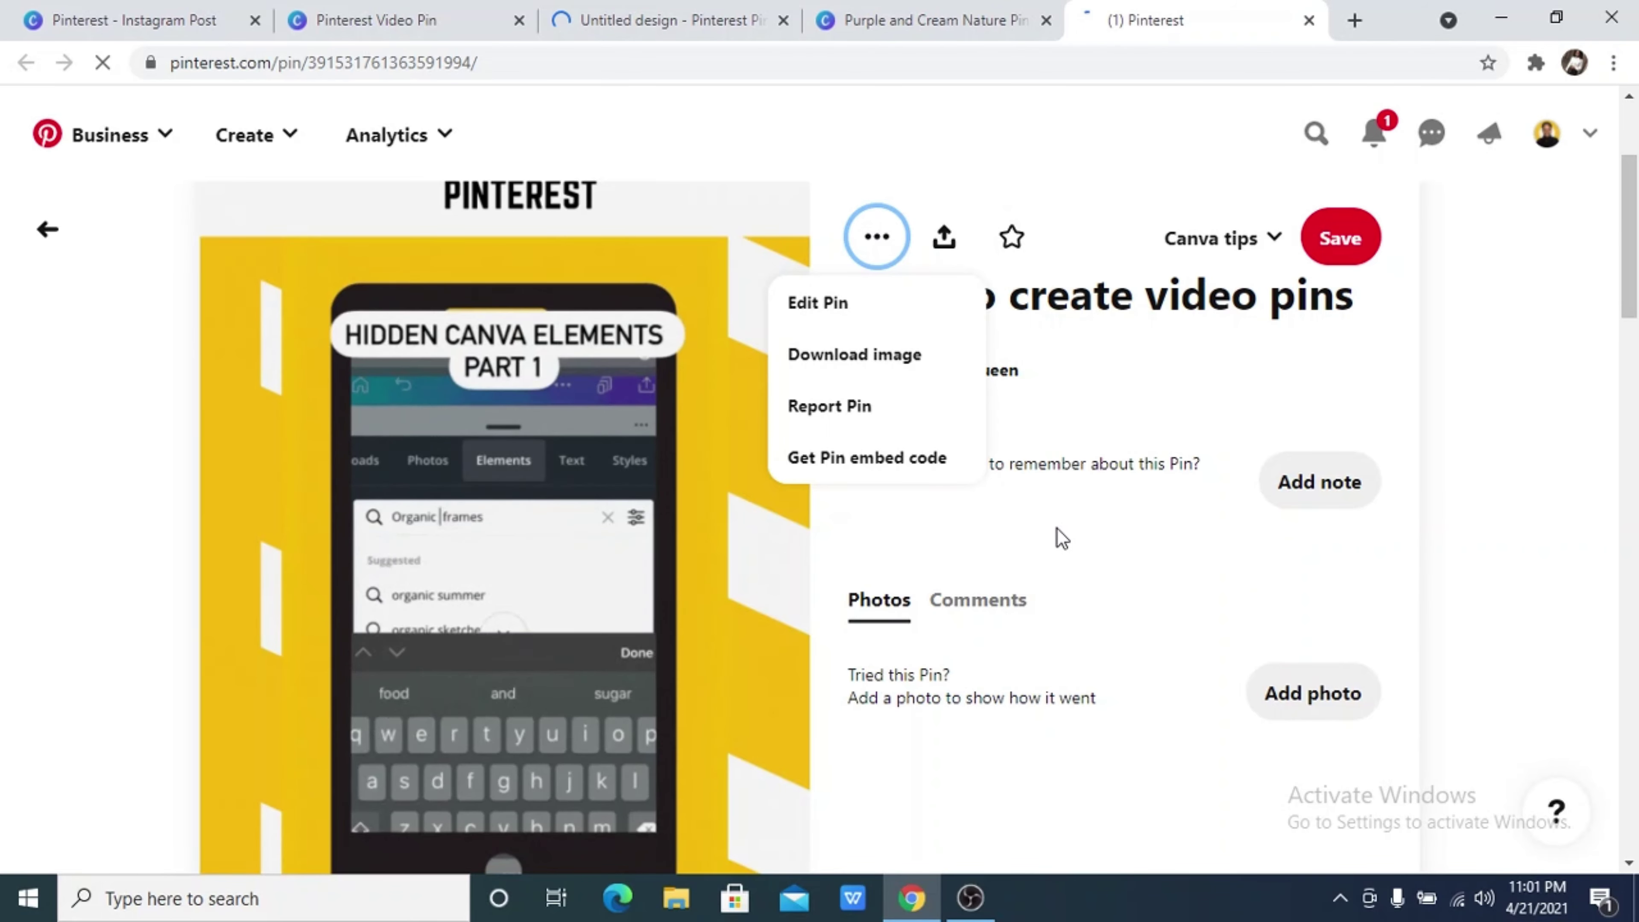
pyautogui.scroll(-2, 1058, 529)
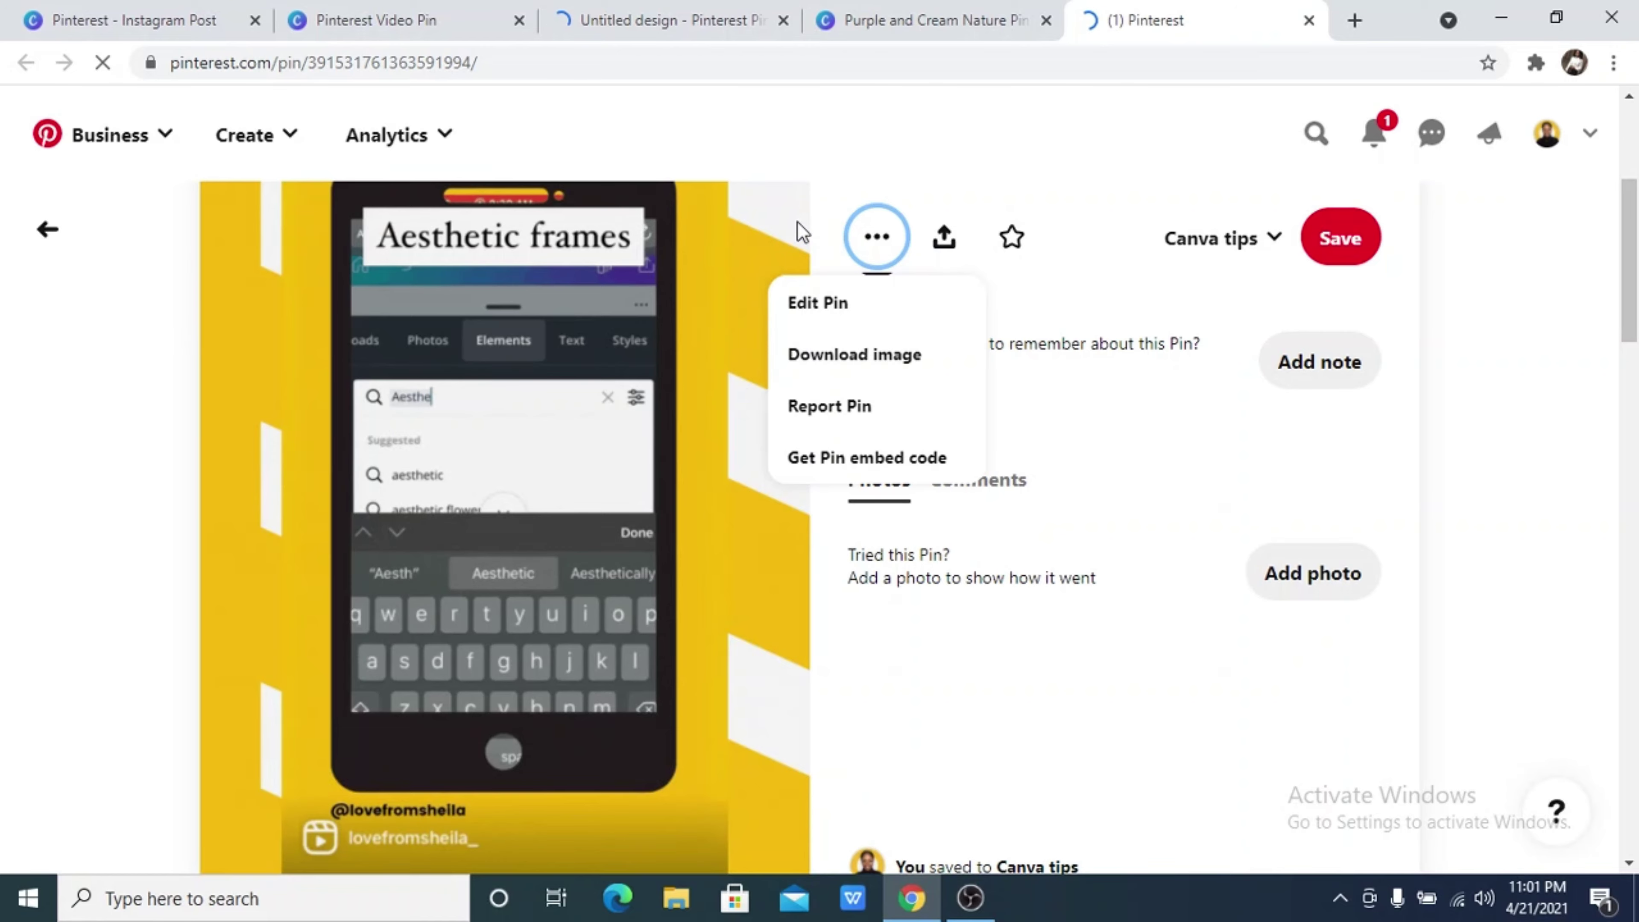
# Step: Switch to the blank Canva pin design and add a text box reading "how to edit in pinterest"
pyautogui.hotkey('ctrl', 'shift', 'Tab')
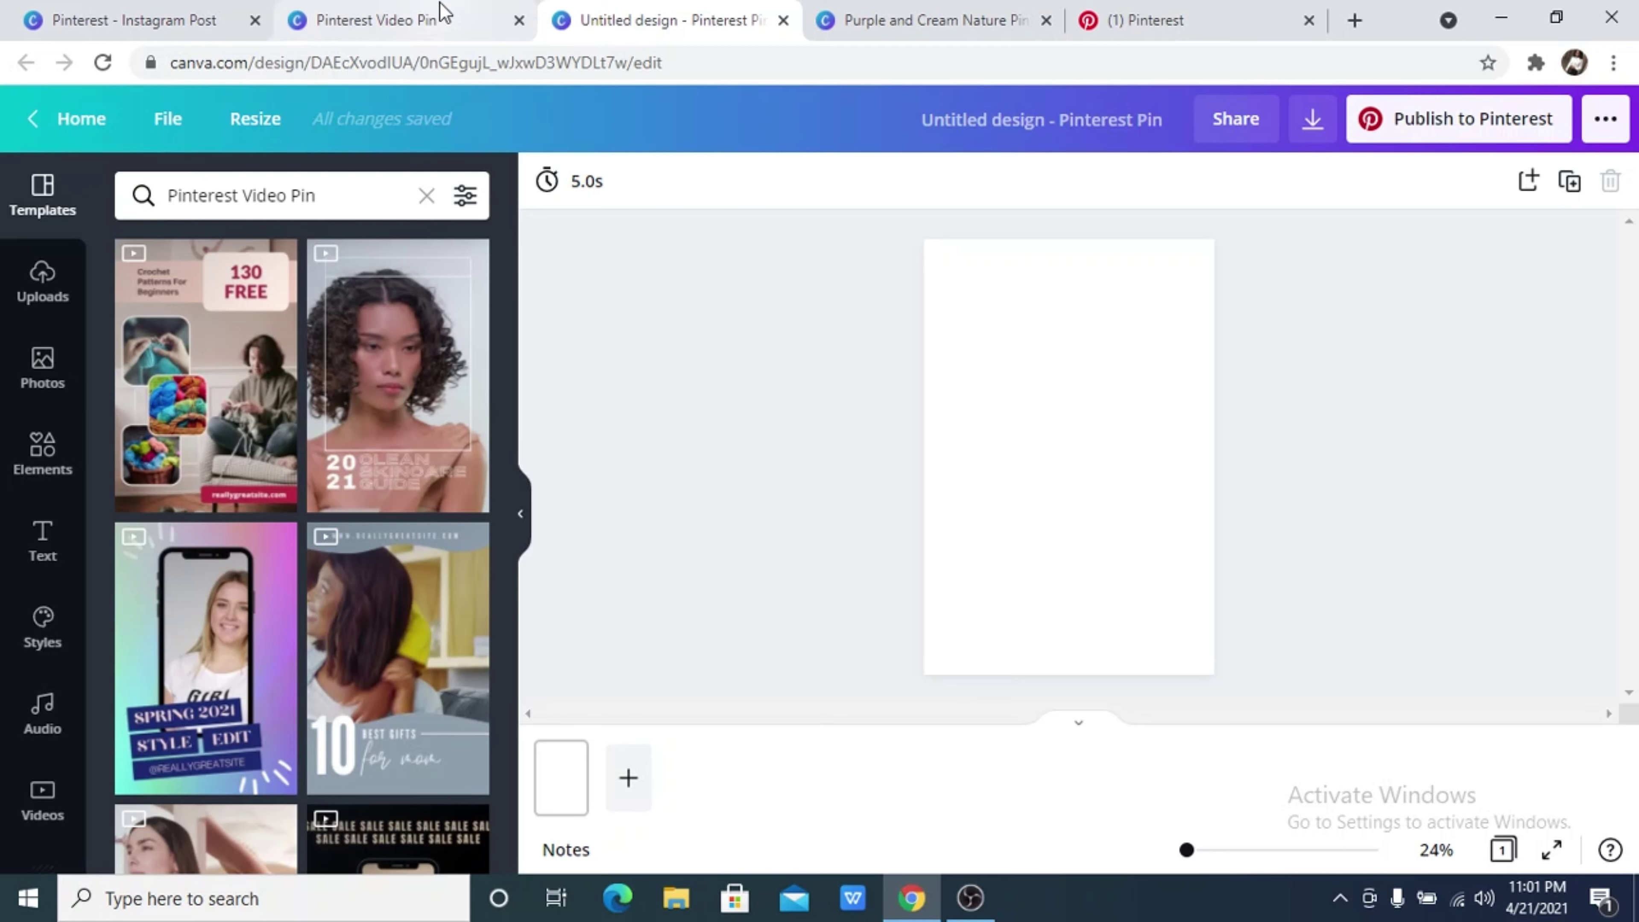
pyautogui.click(1068, 318)
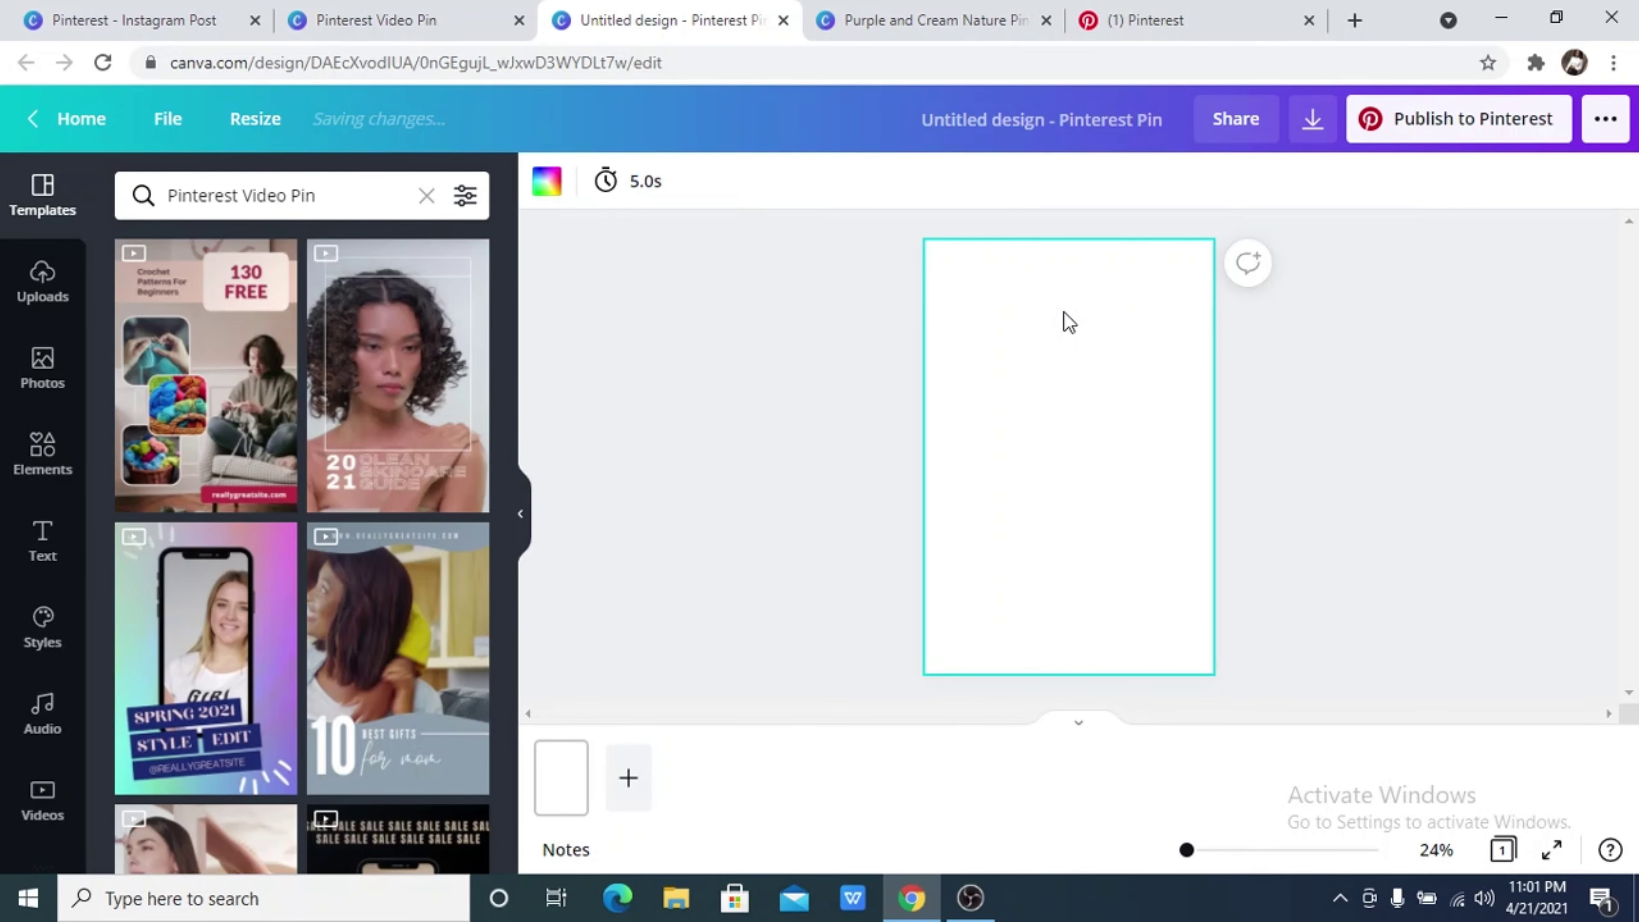
pyautogui.press('t')
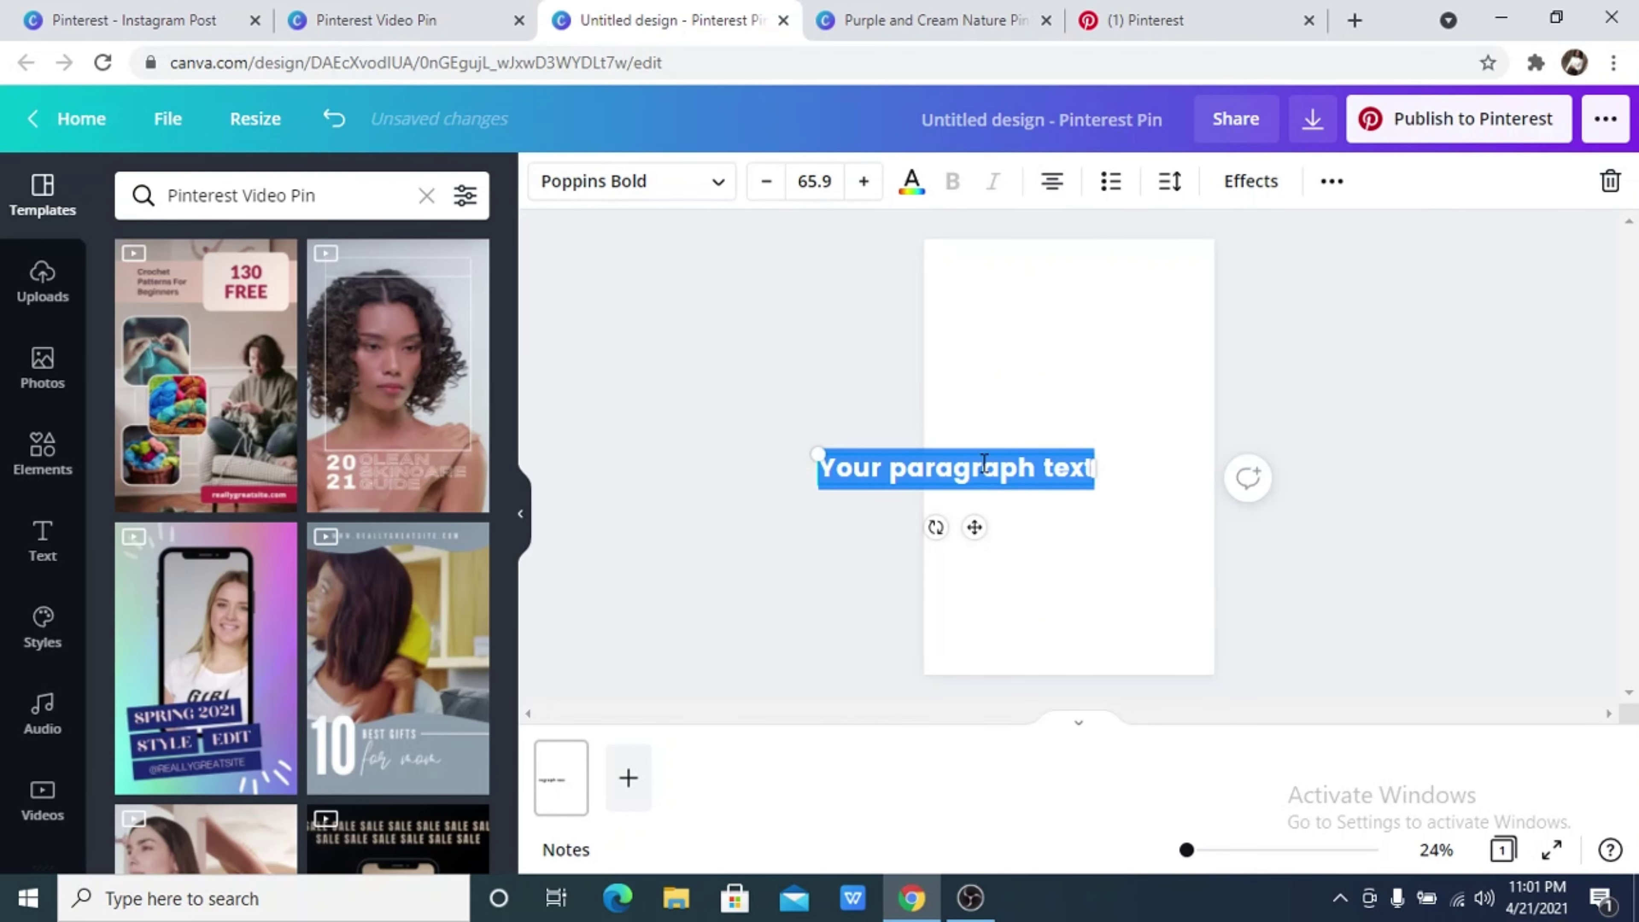
pyautogui.write('ho')
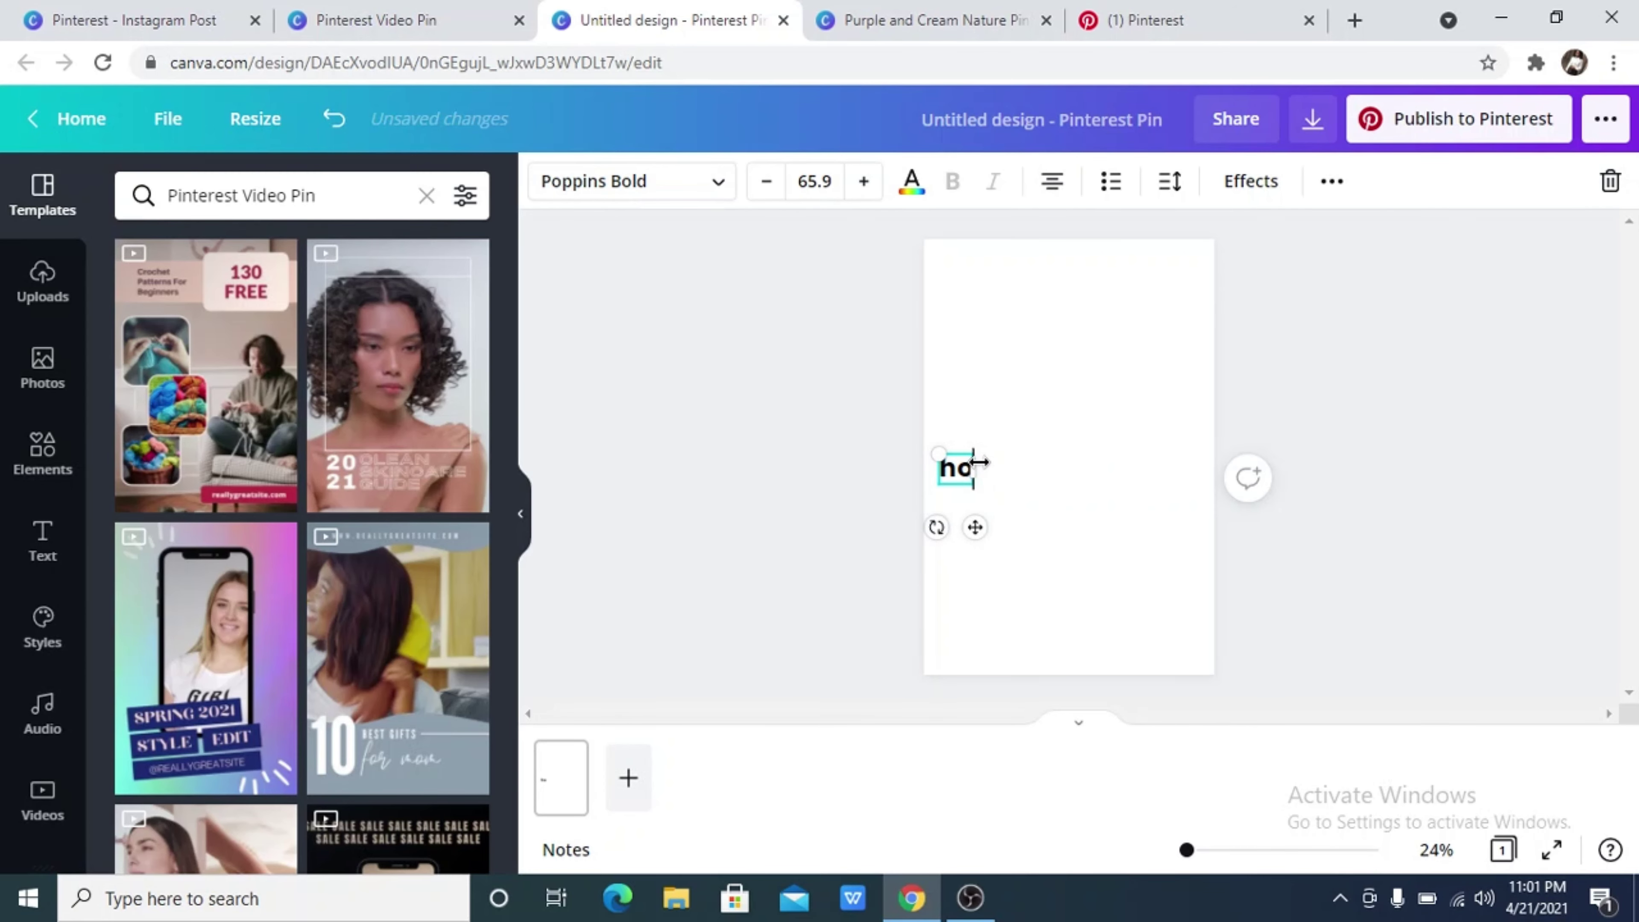
pyautogui.write('w to ')
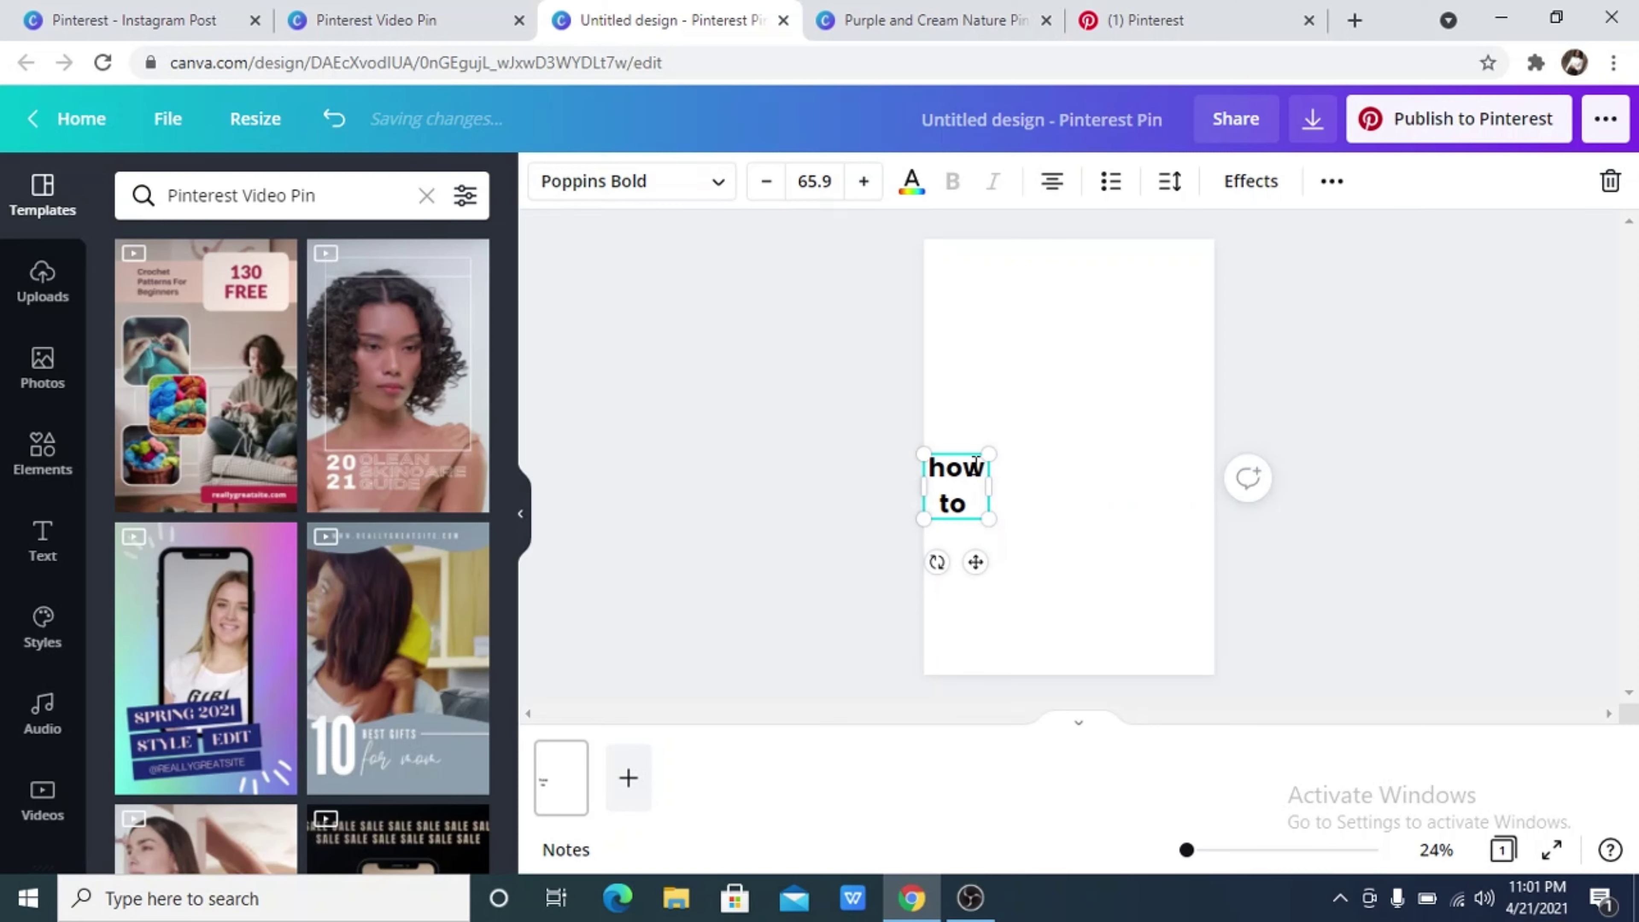
pyautogui.write('edit in pinte')
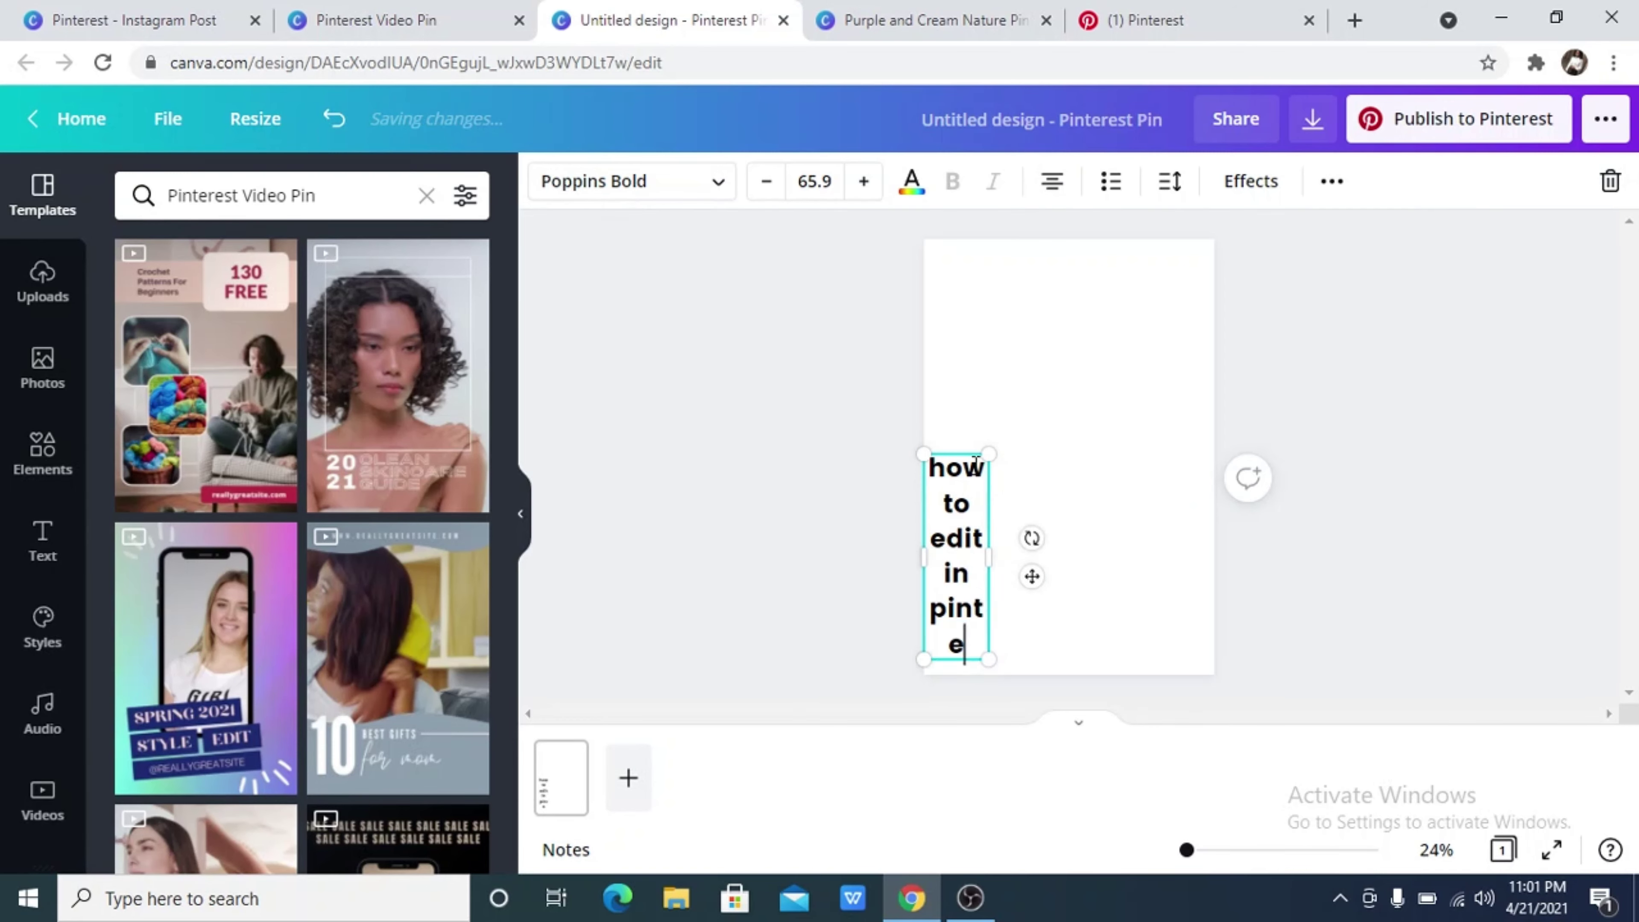
pyautogui.write('t')
pyautogui.press('BackSpace')
pyautogui.write('rest')
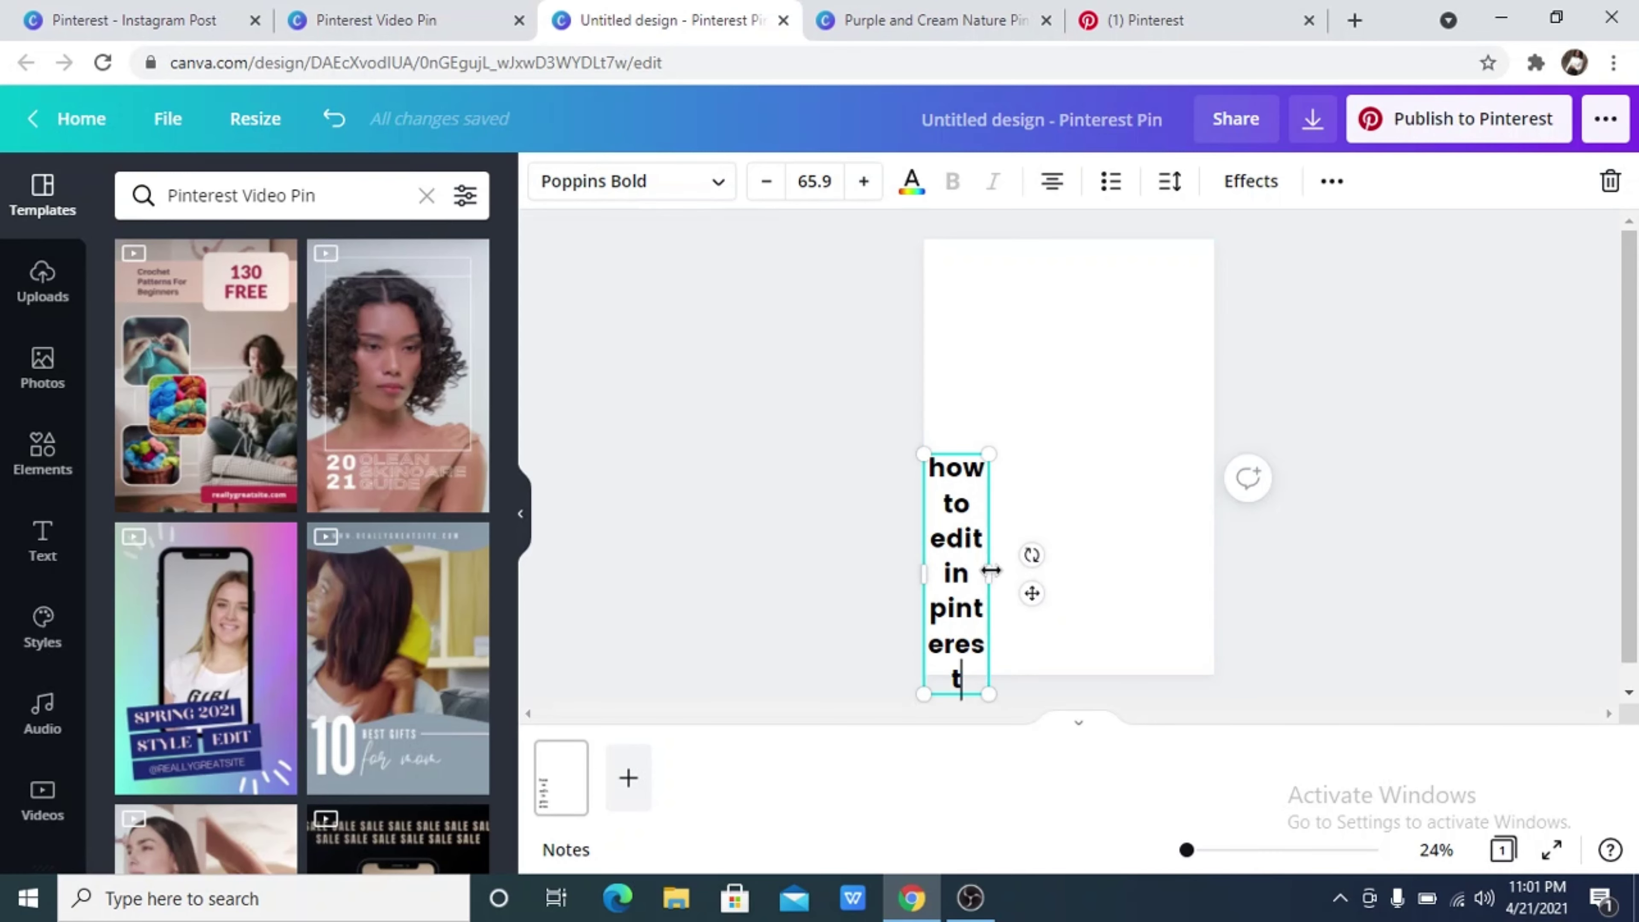
# Step: Widen the text box to the full page width so the text wraps onto two lines, and collapse the template list
pyautogui.moveTo(1137, 492); pyautogui.dragTo(1215, 461)
pyautogui.click(1130, 414)
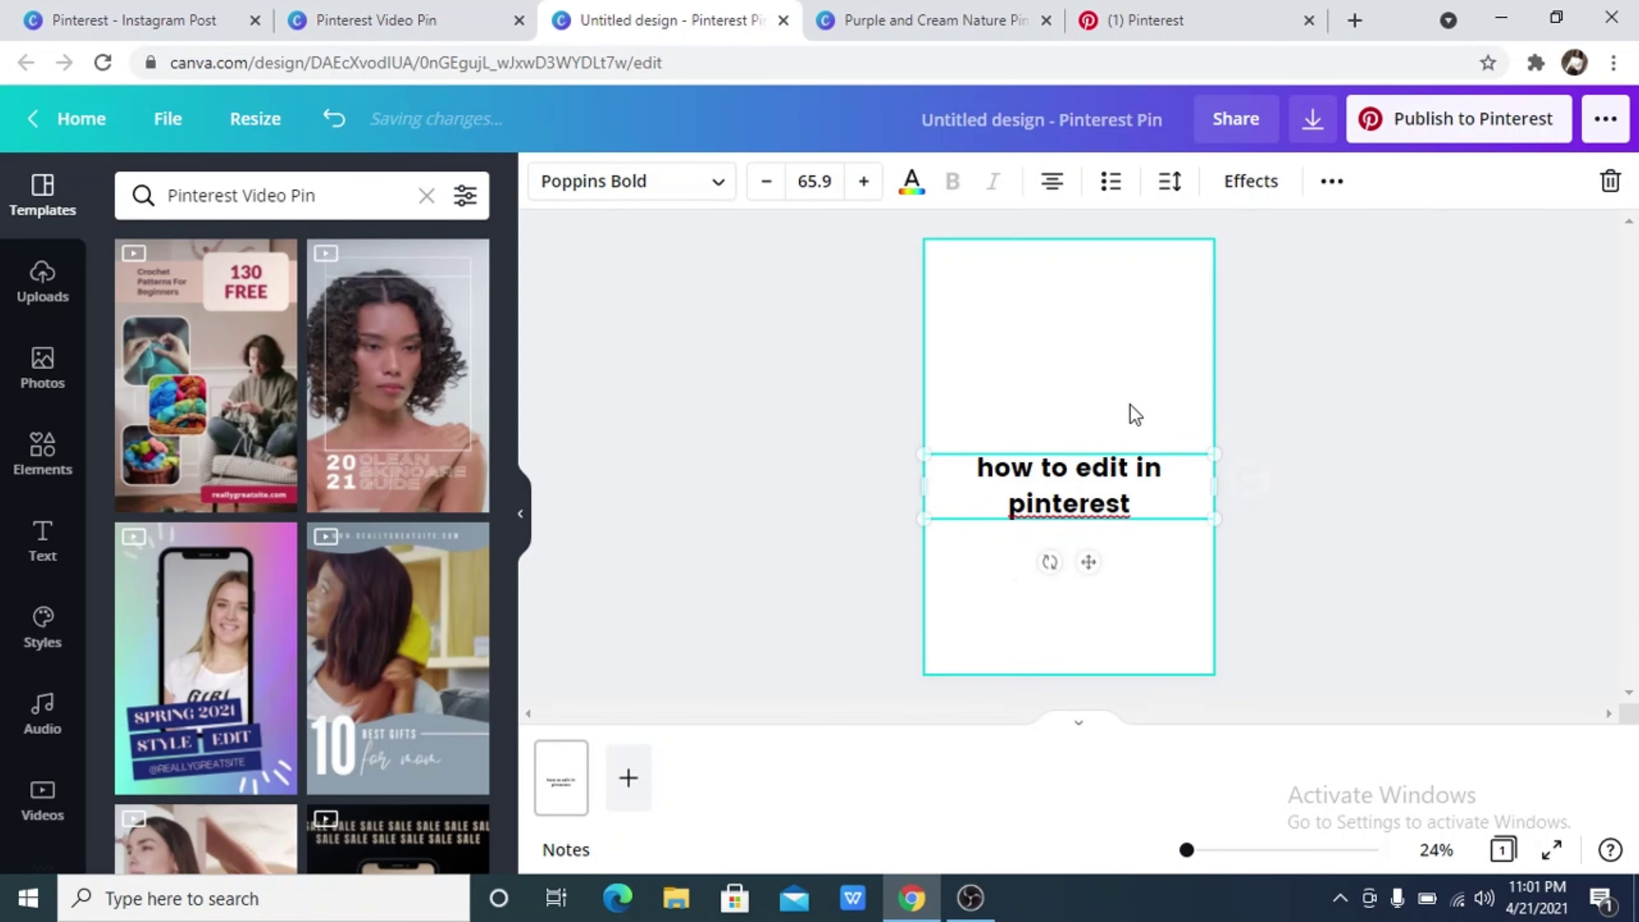
pyautogui.click(1115, 467)
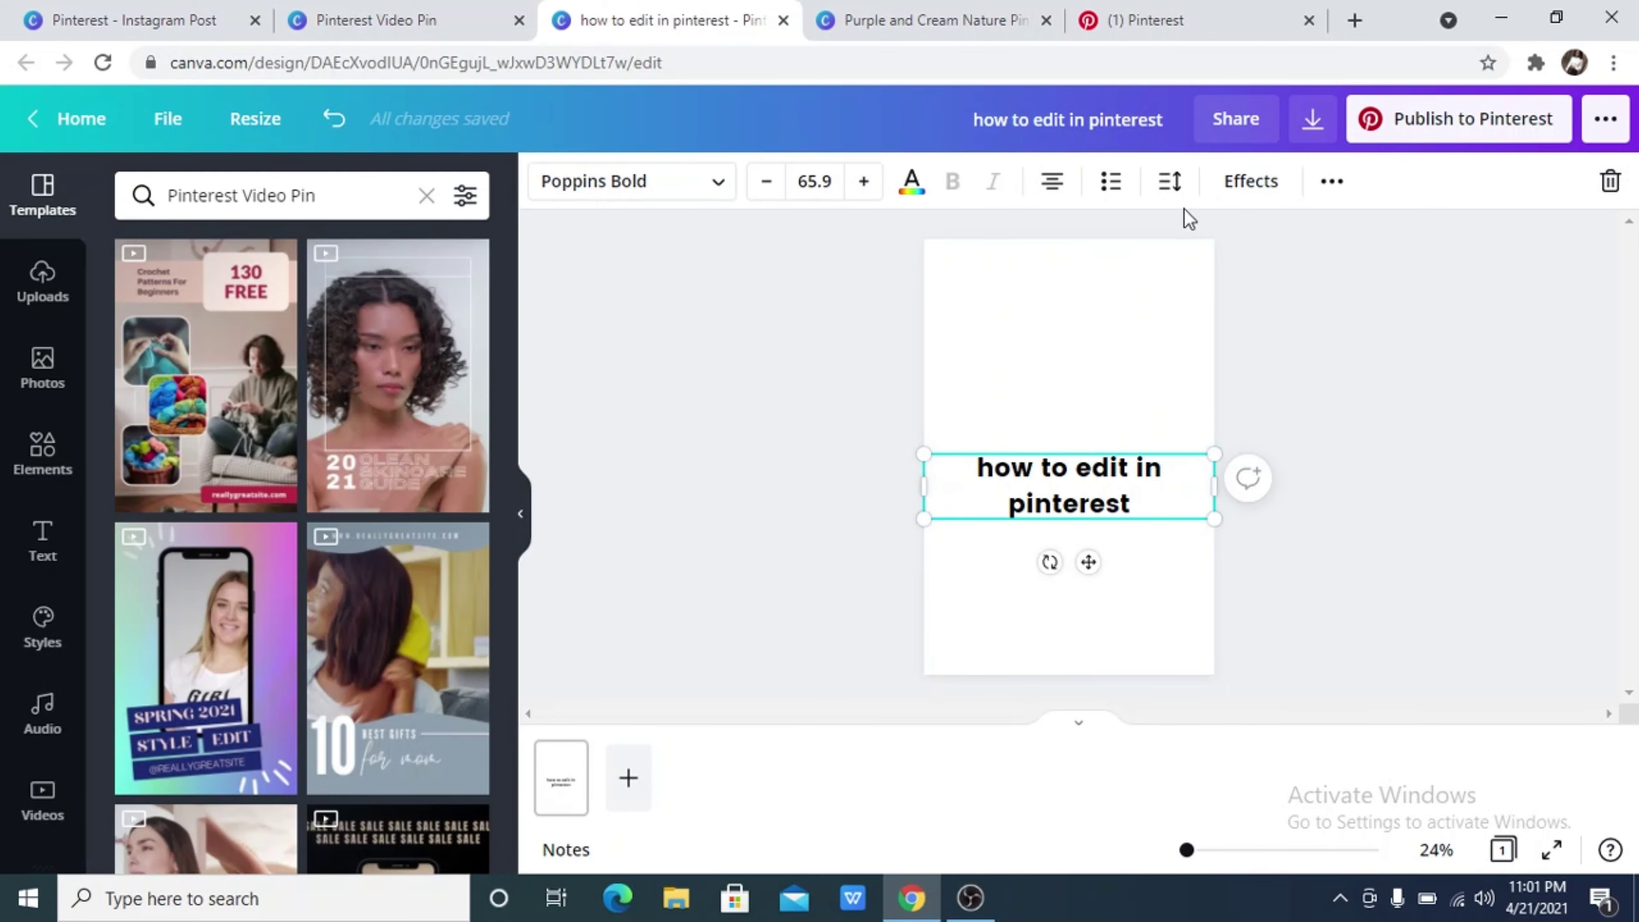
pyautogui.click(520, 517)
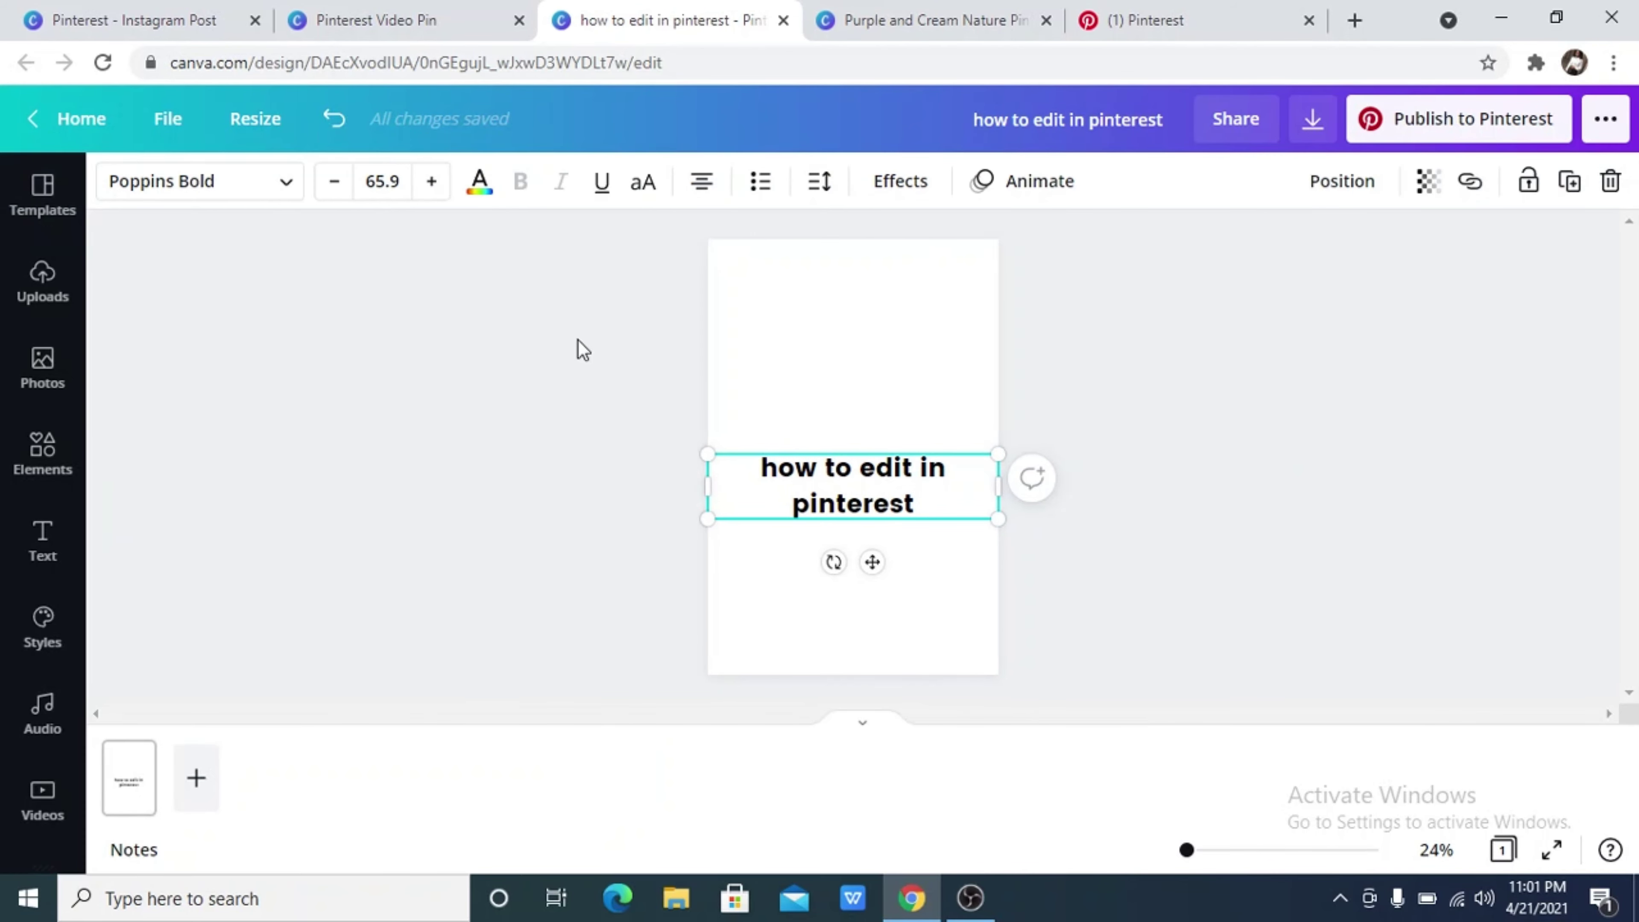
# Step: Set the "how to edit in pinterest" text in uppercase and move it up to the vertical centre of the page
pyautogui.click(646, 197)
pyautogui.click(792, 326)
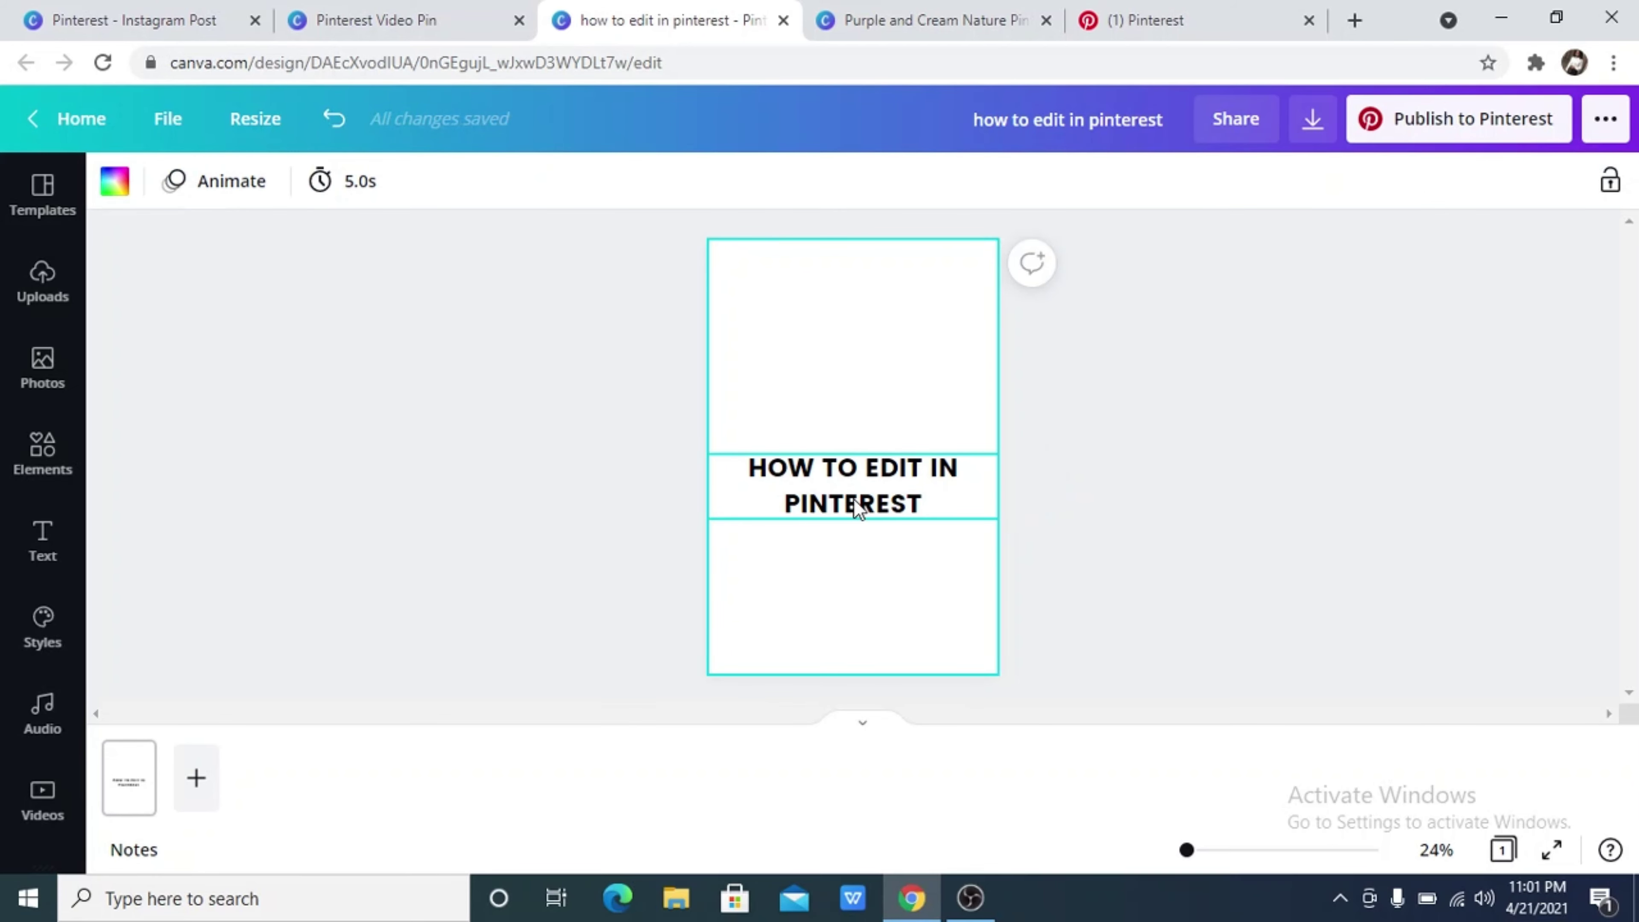
pyautogui.moveTo(856, 503); pyautogui.dragTo(852, 470)
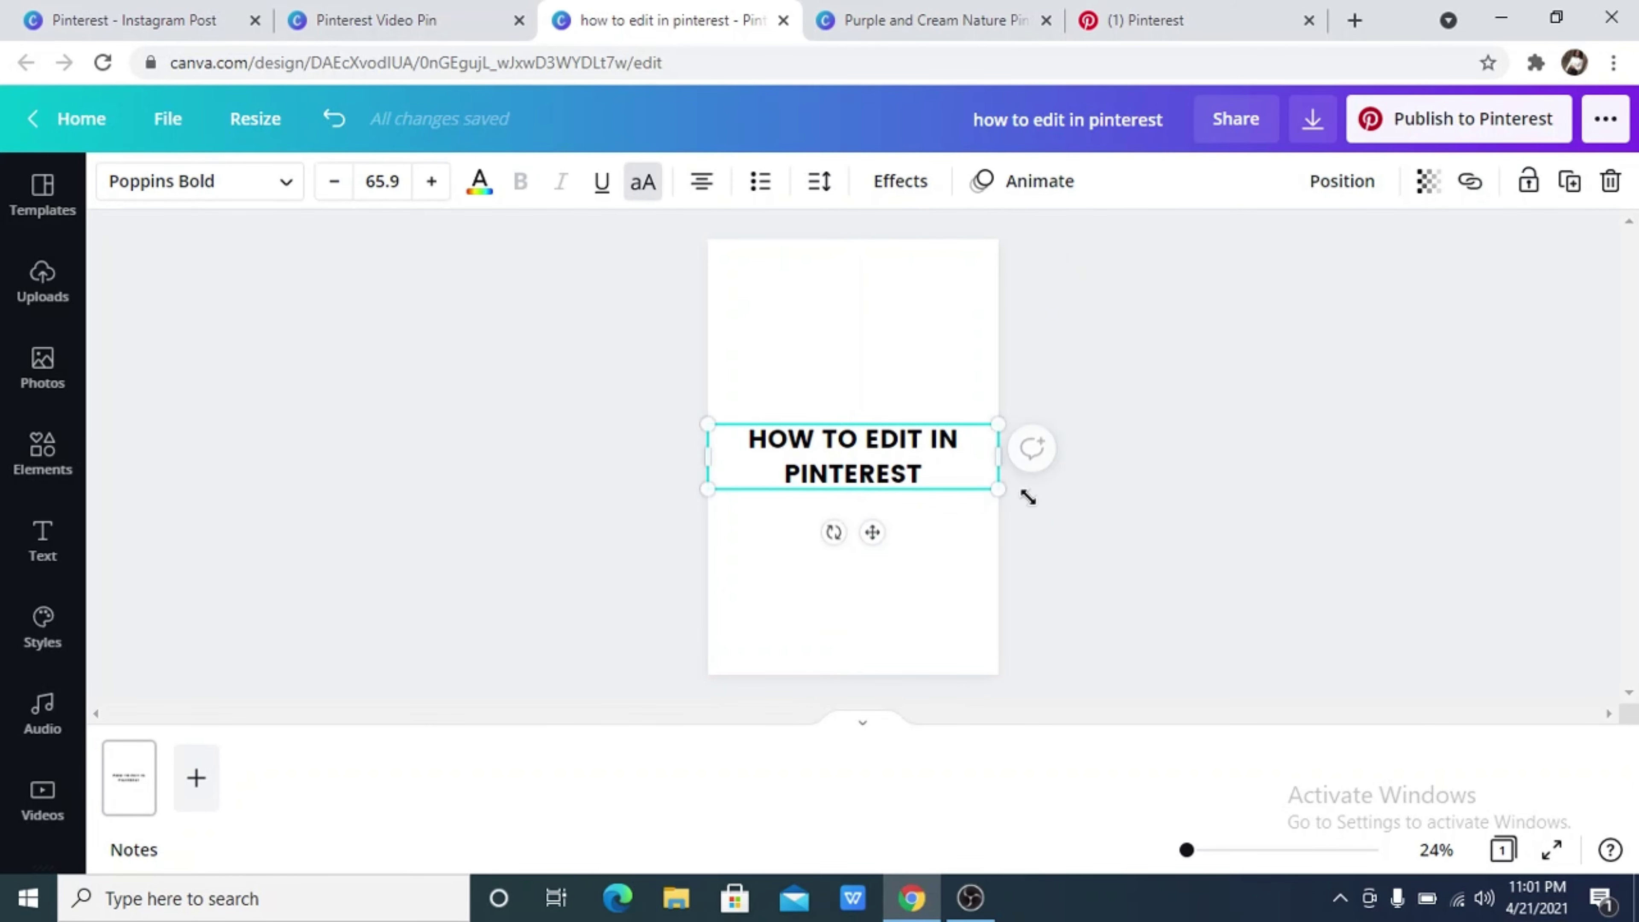
pyautogui.click(1067, 520)
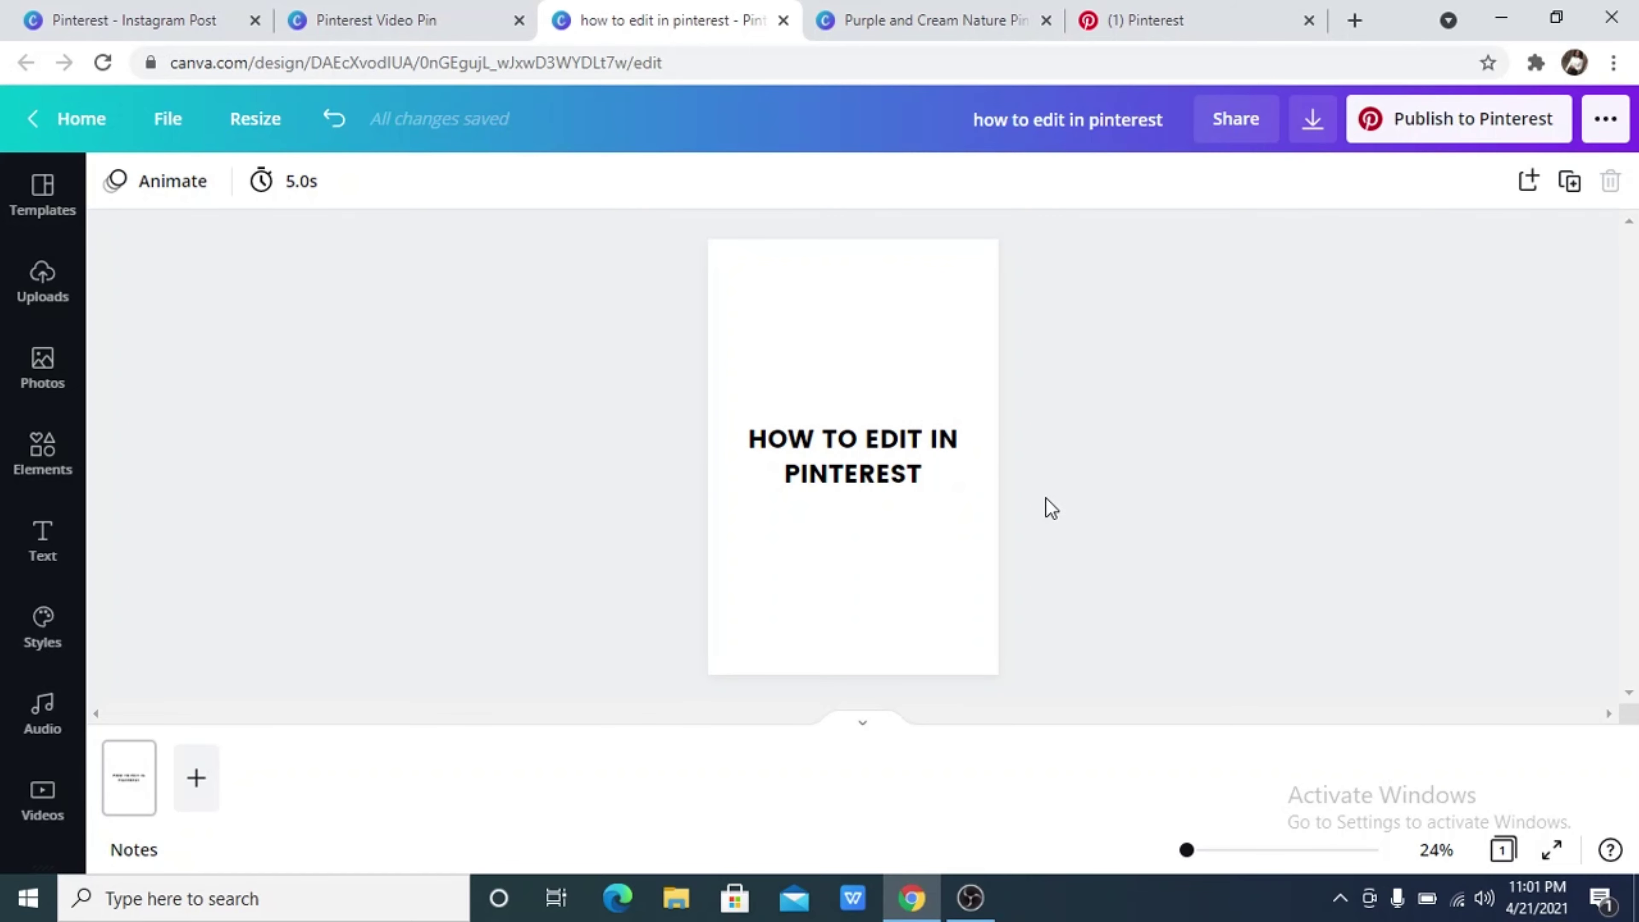
# Step: Try out page animations such as Block, Breathe, Rise and Tumble on the title page
pyautogui.click(812, 277)
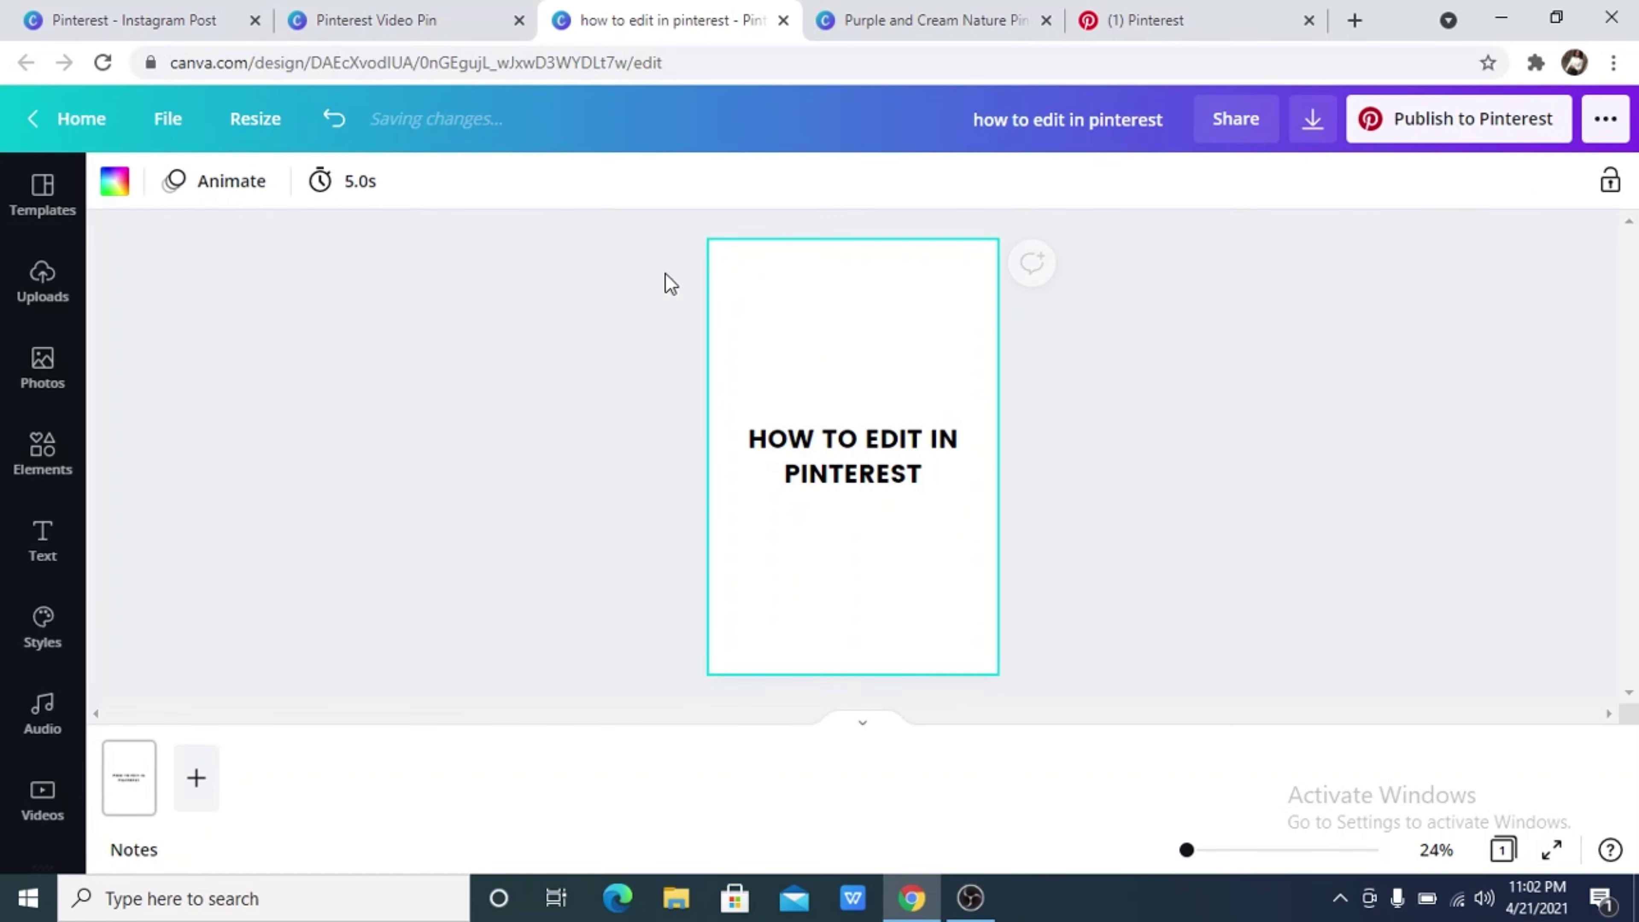
pyautogui.click(265, 194)
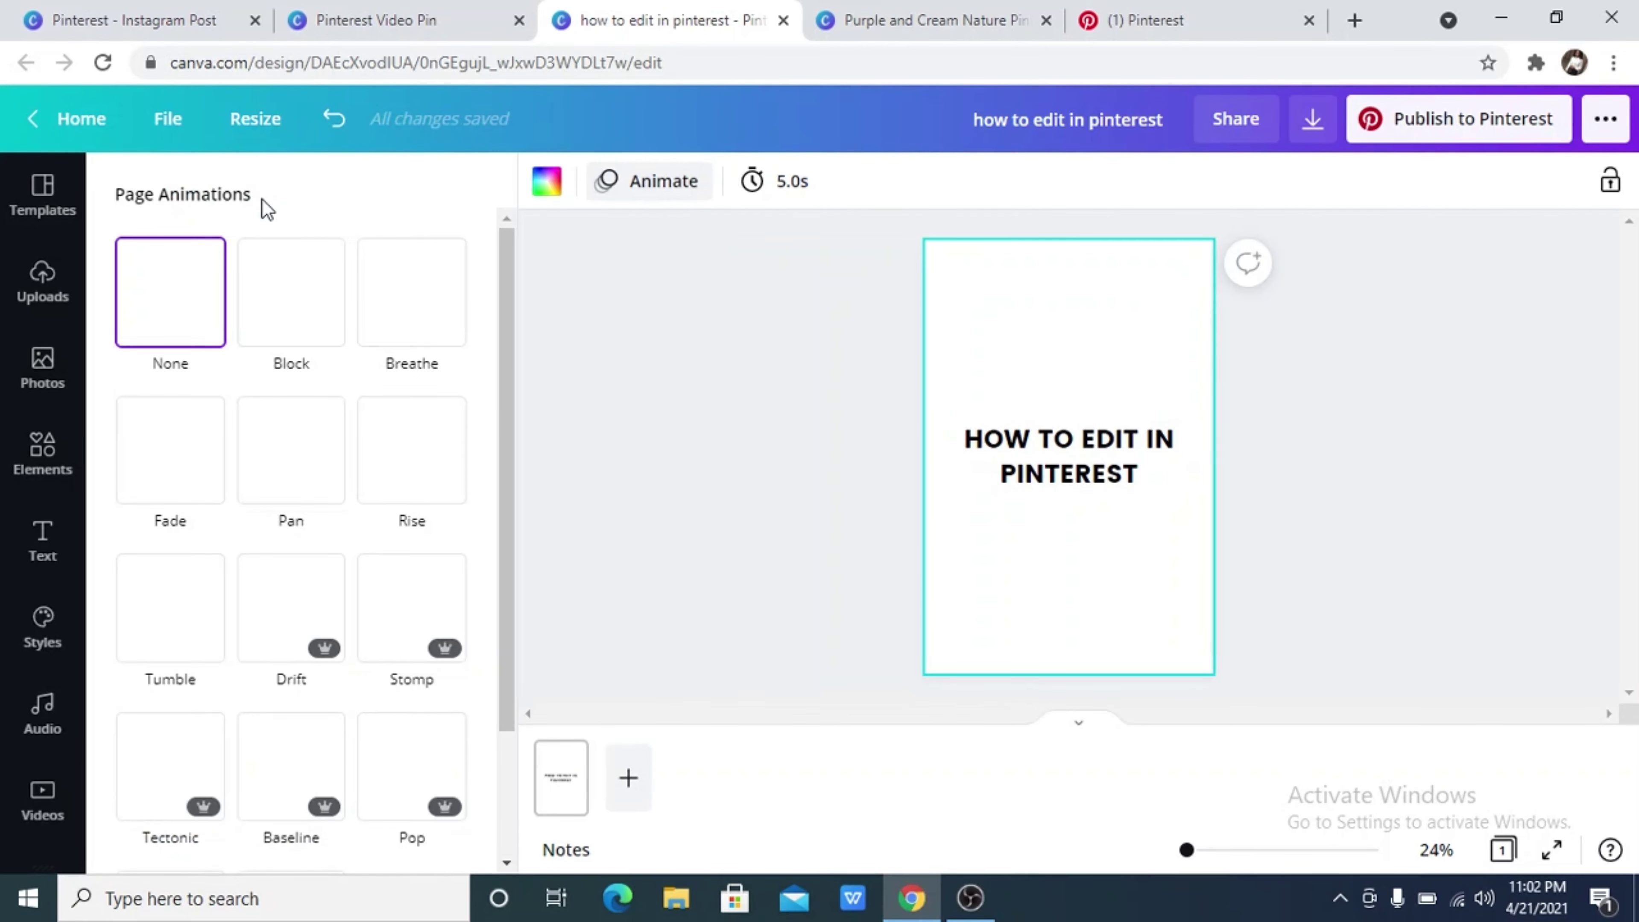
pyautogui.click(261, 323)
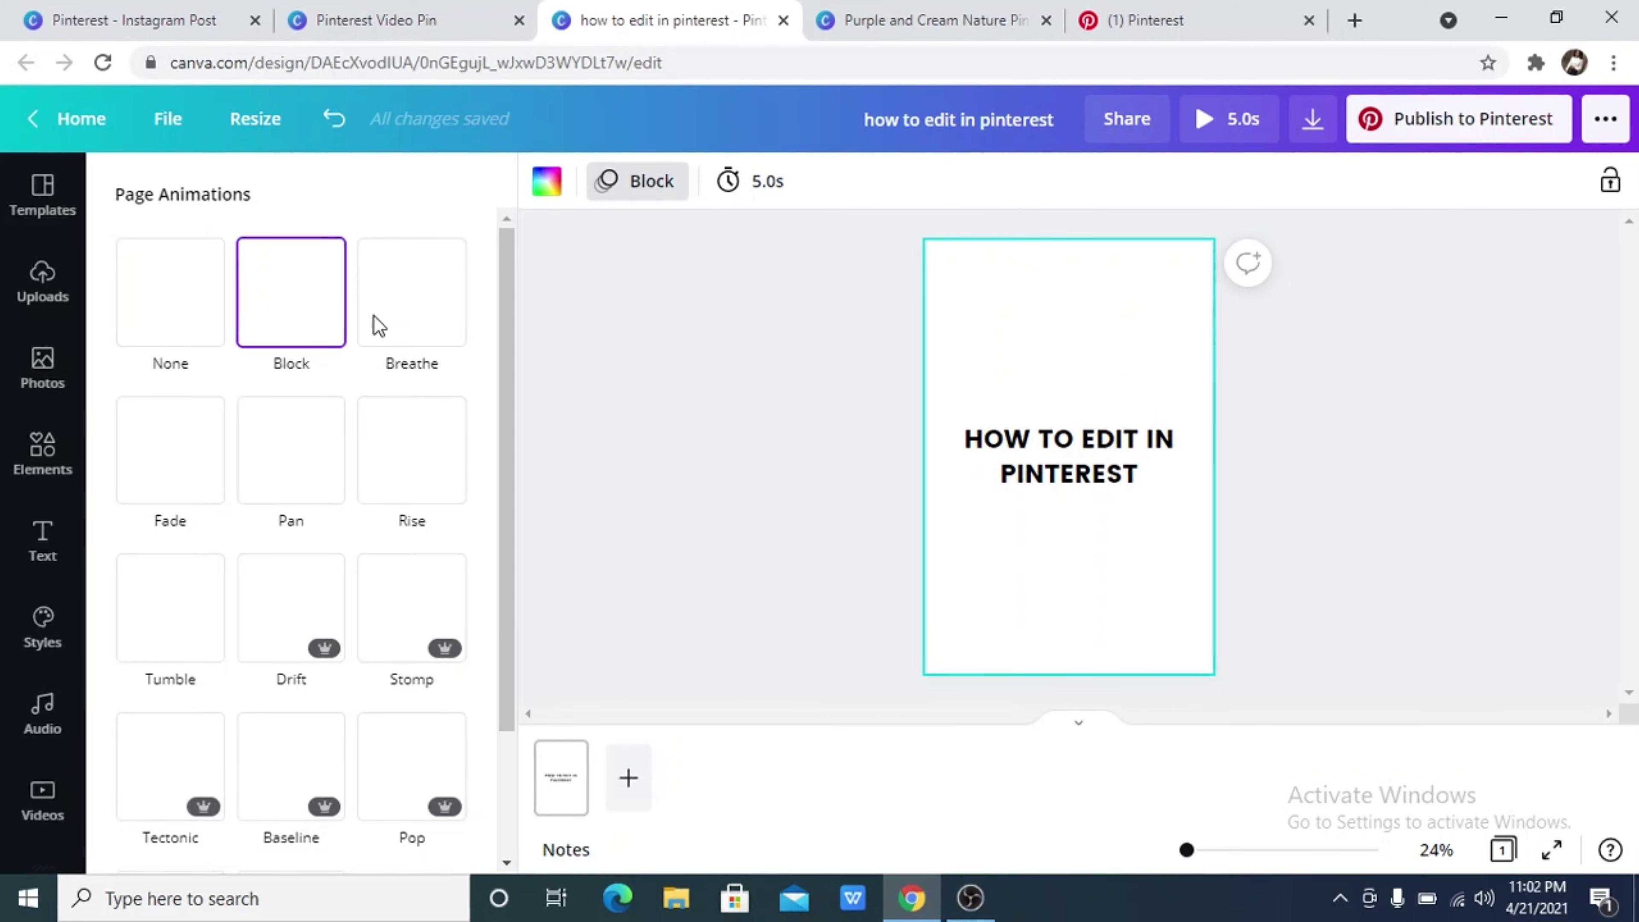
pyautogui.click(413, 322)
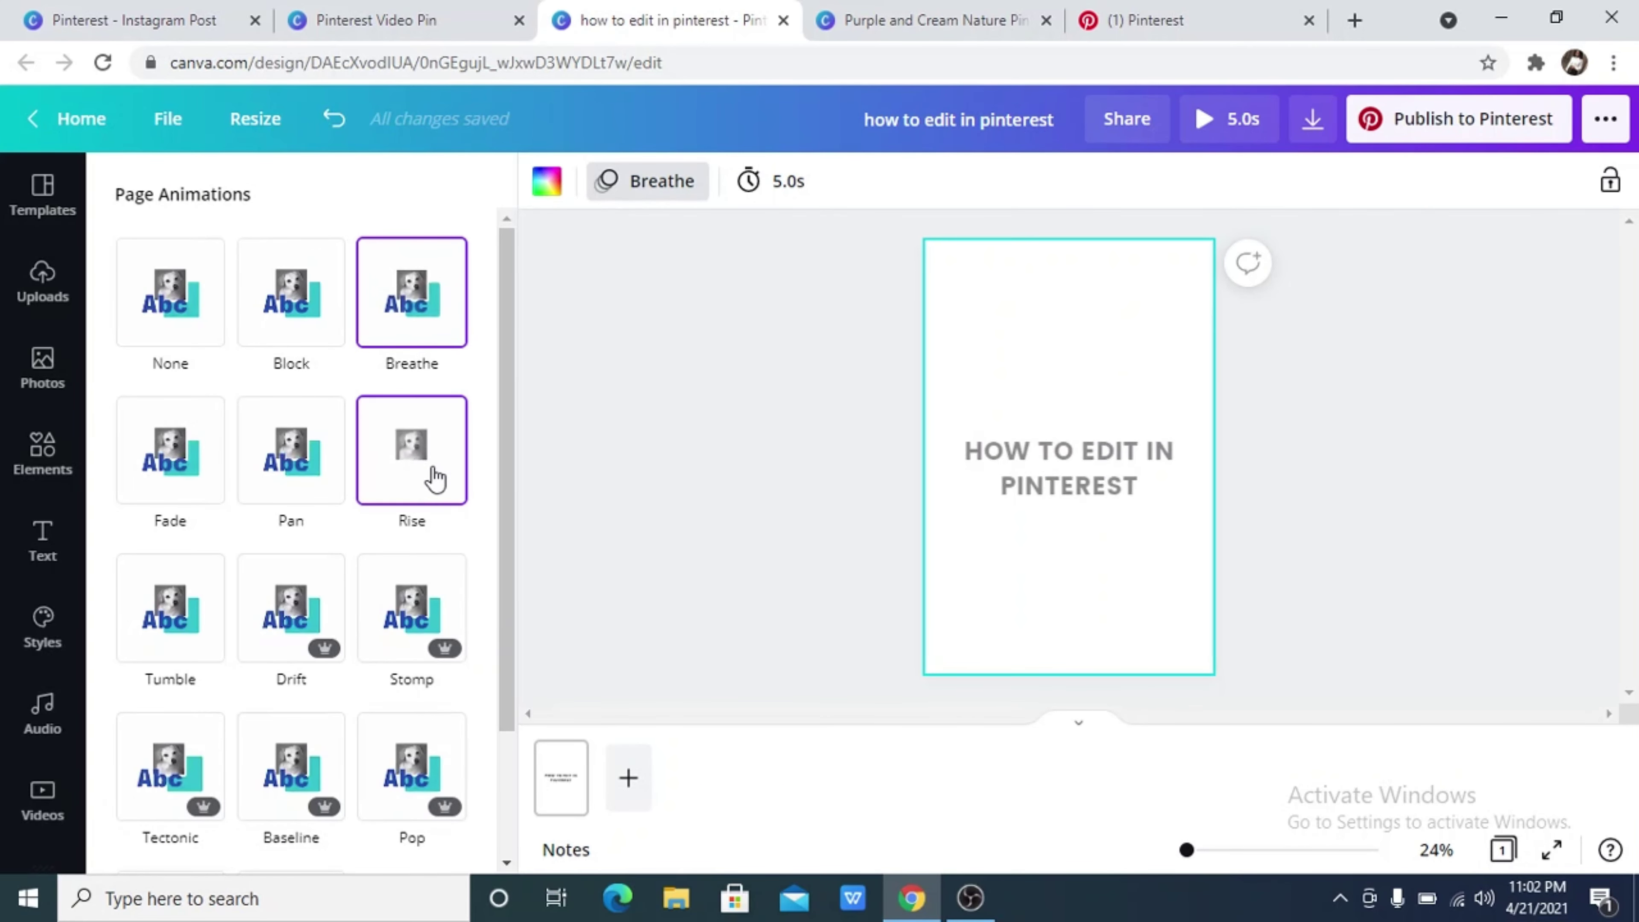
pyautogui.click(299, 488)
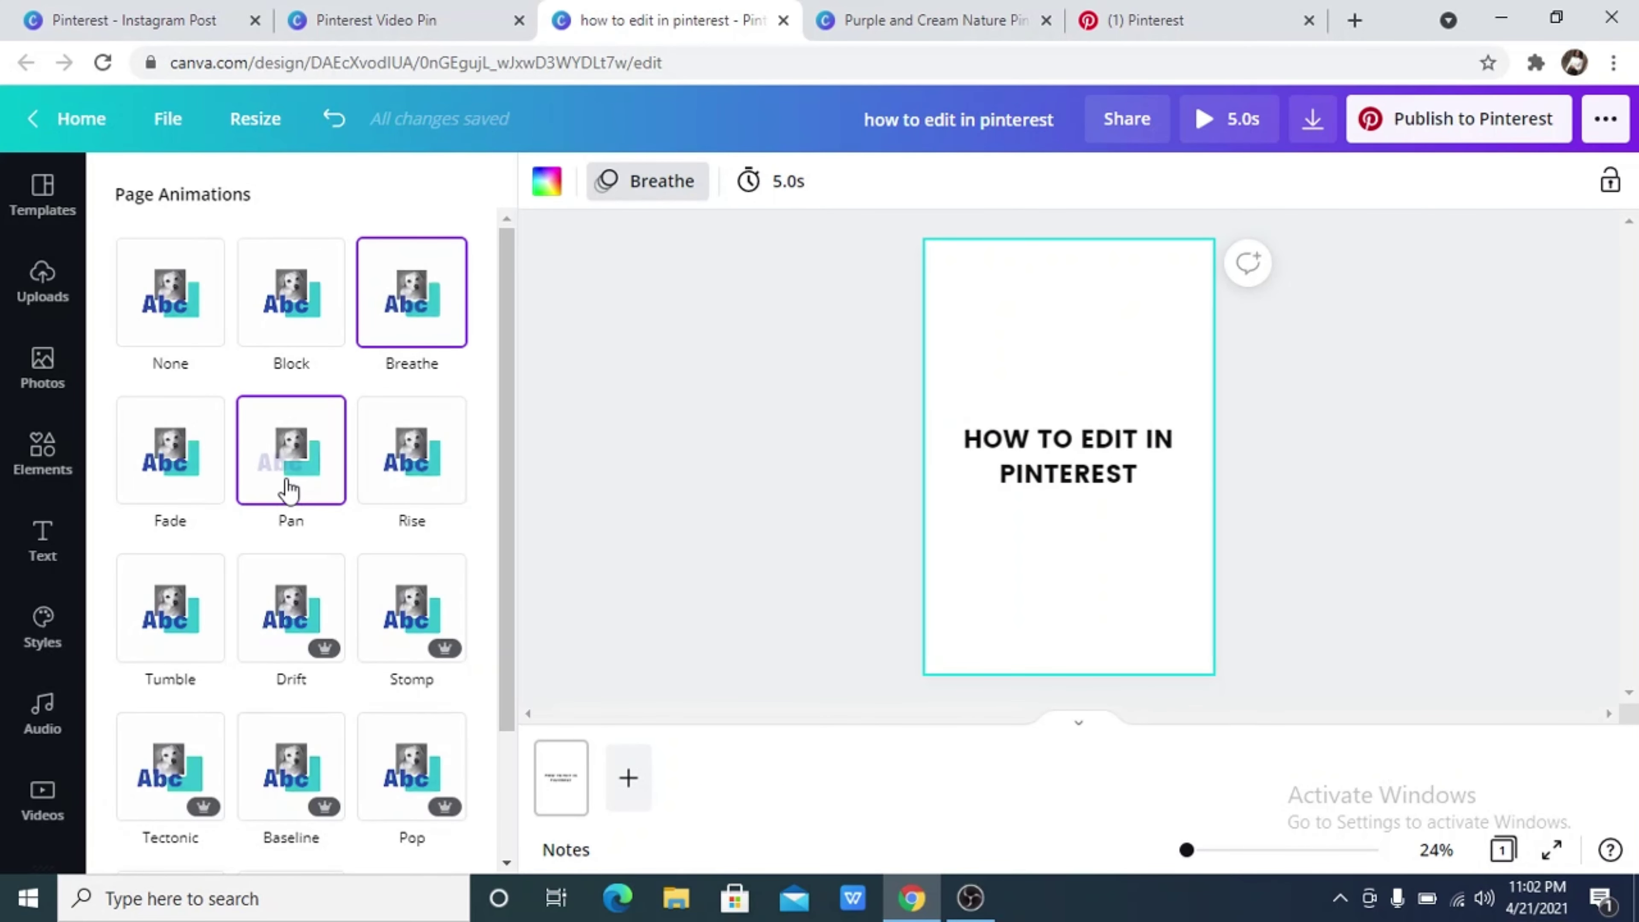
pyautogui.click(396, 475)
pyautogui.scroll(-2, 402, 555)
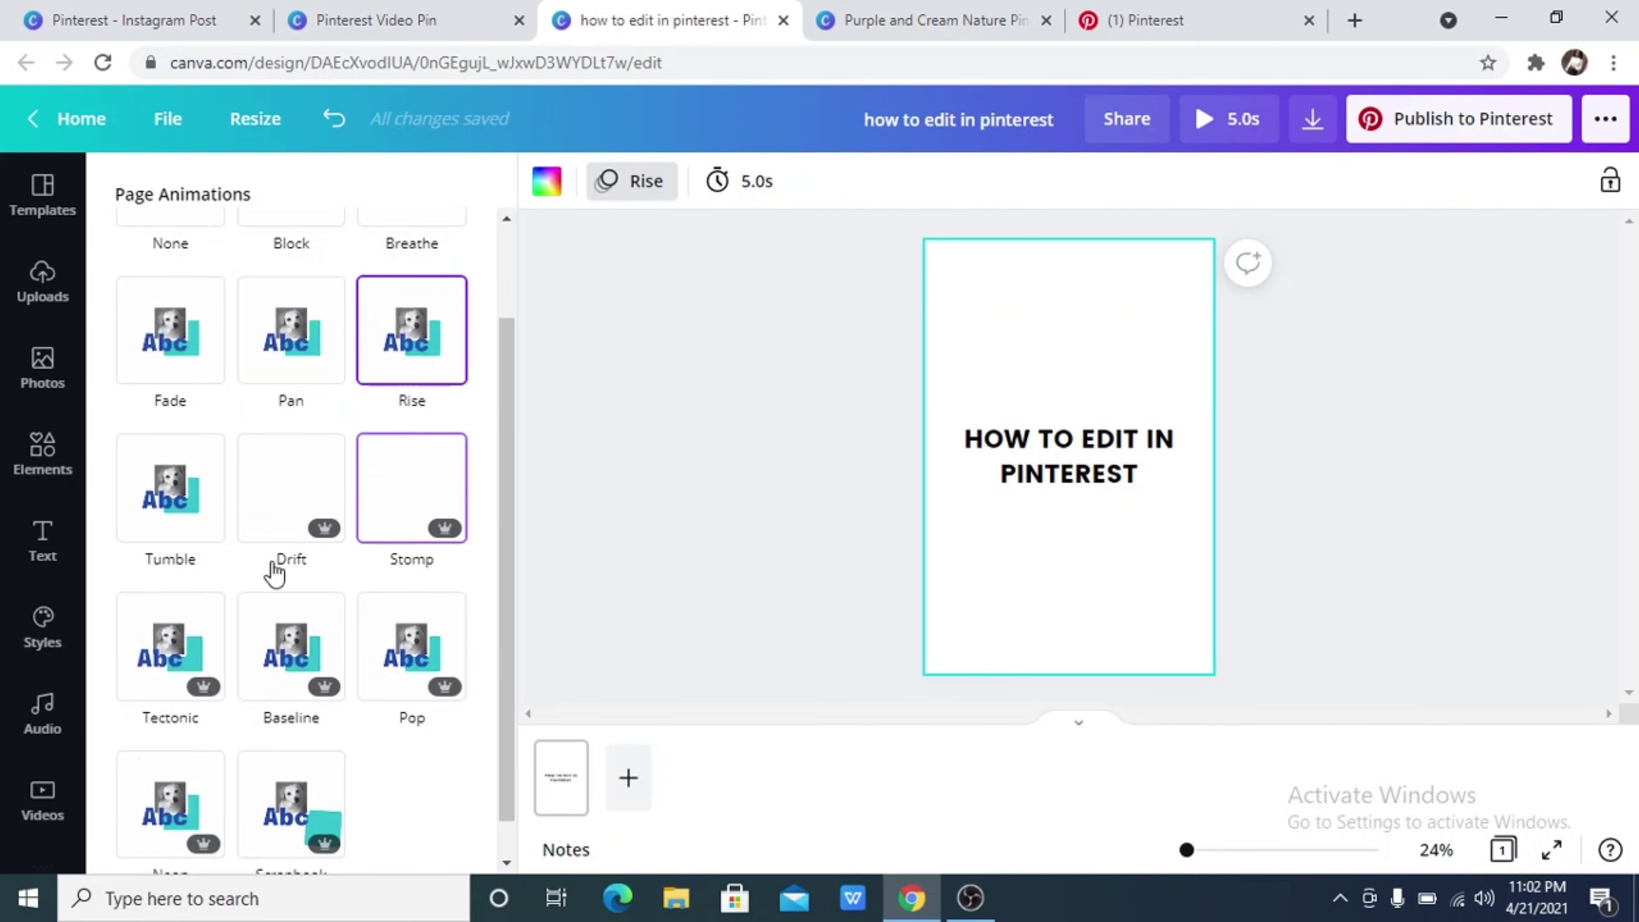
pyautogui.click(183, 528)
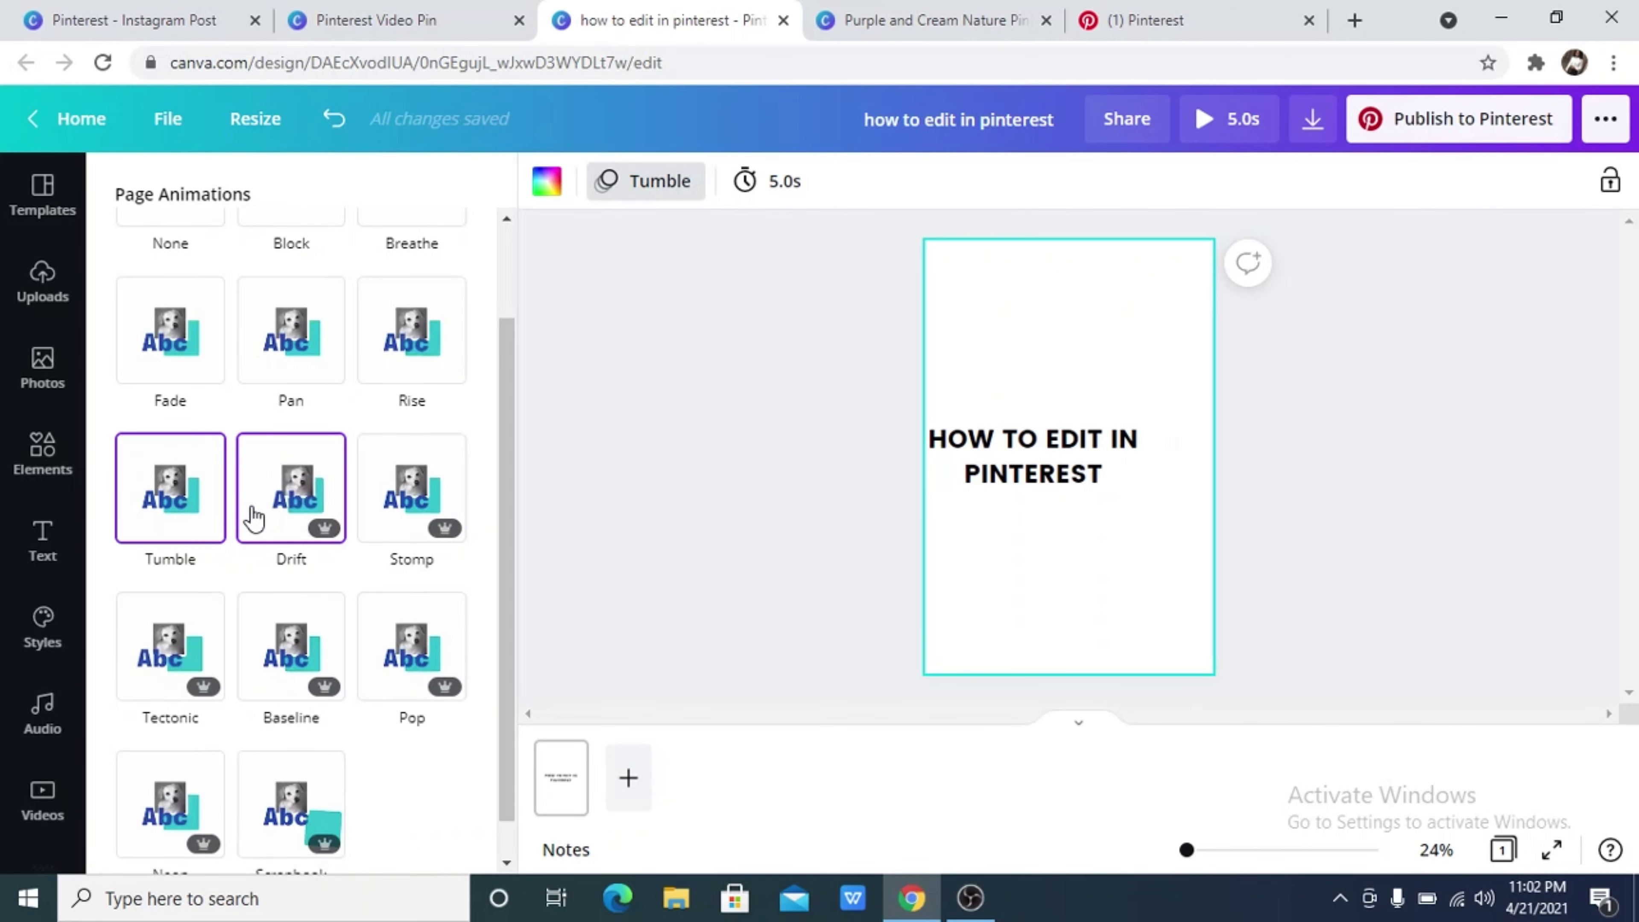
pyautogui.scroll(-1, 306, 630)
pyautogui.scroll(3, 307, 627)
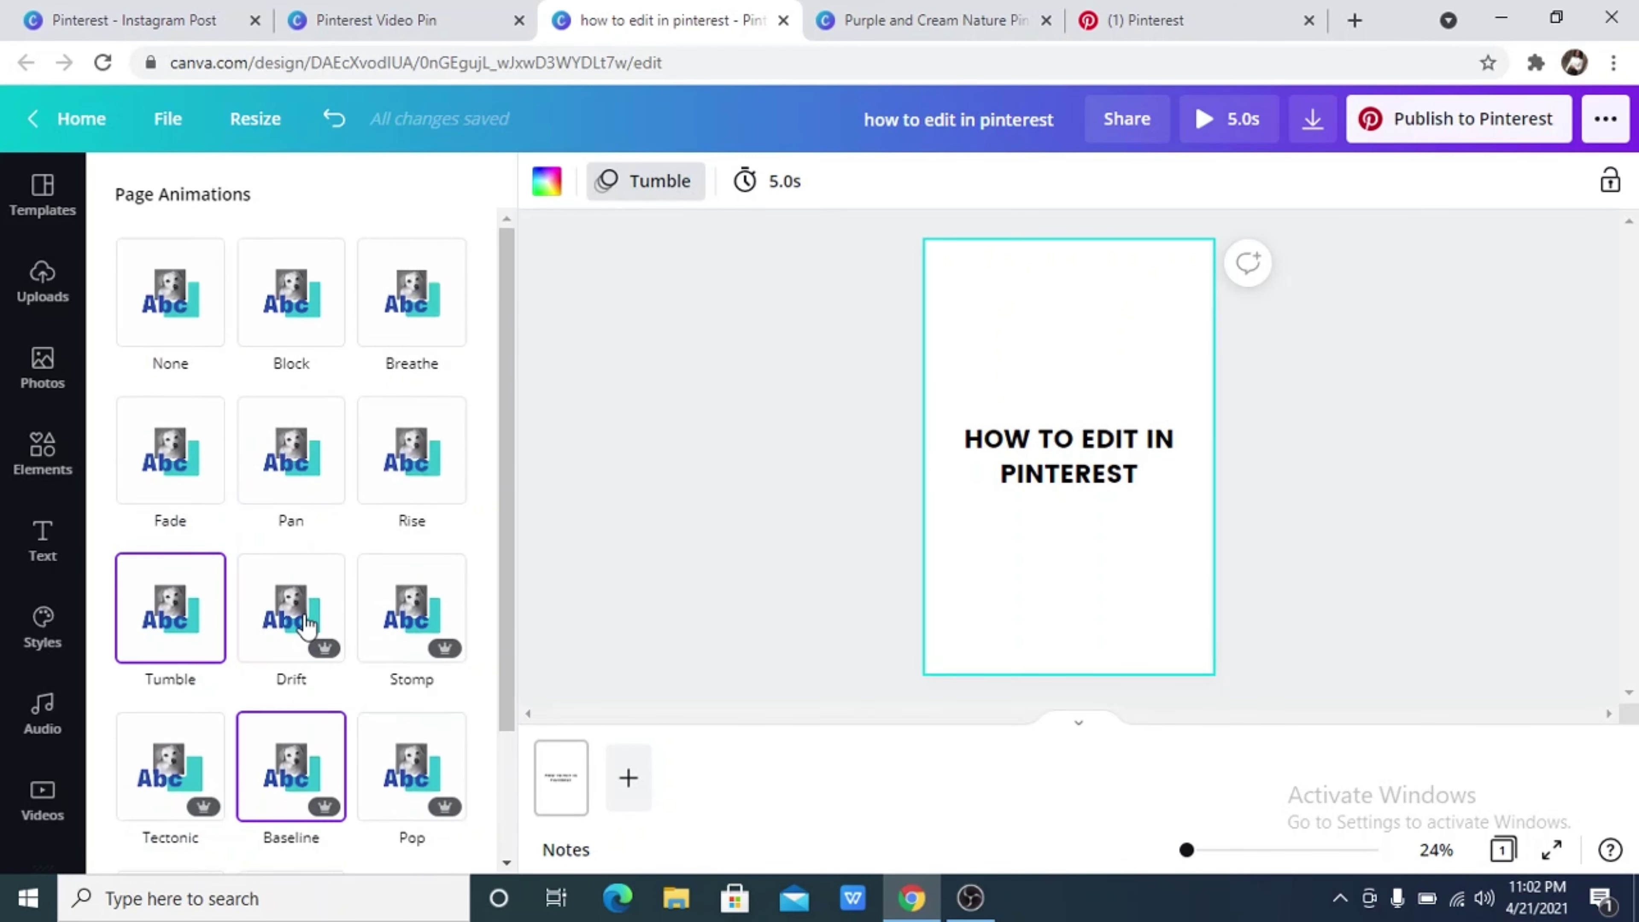
# Step: Compare the Block and Breathe page animations on the title page and apply Breathe
pyautogui.click(306, 309)
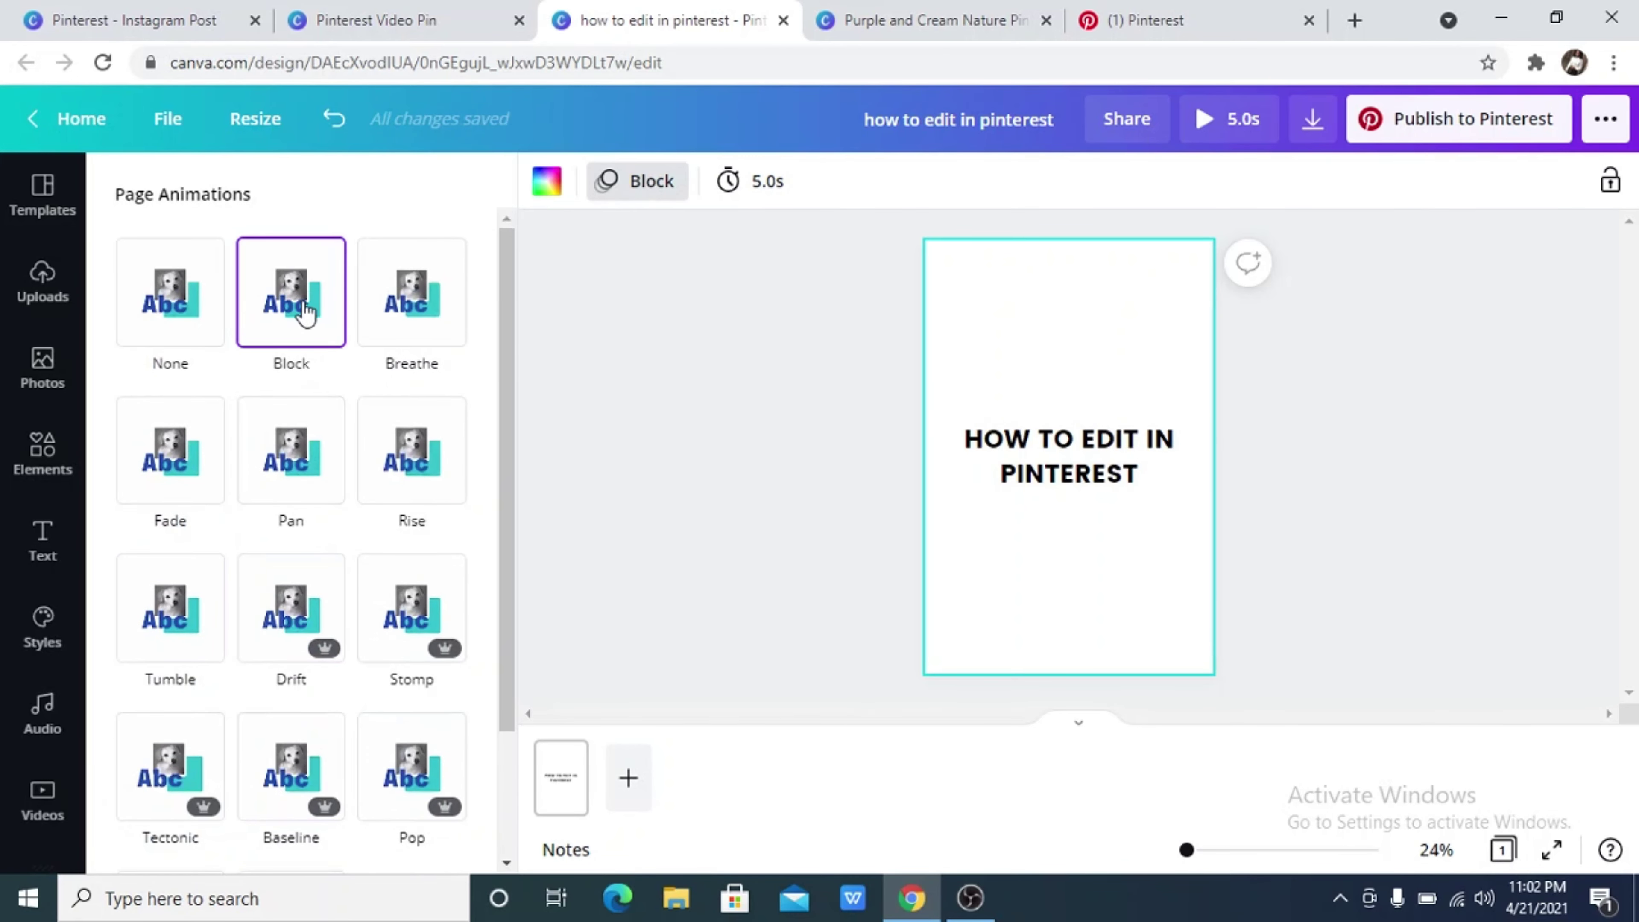
pyautogui.click(199, 340)
pyautogui.click(388, 324)
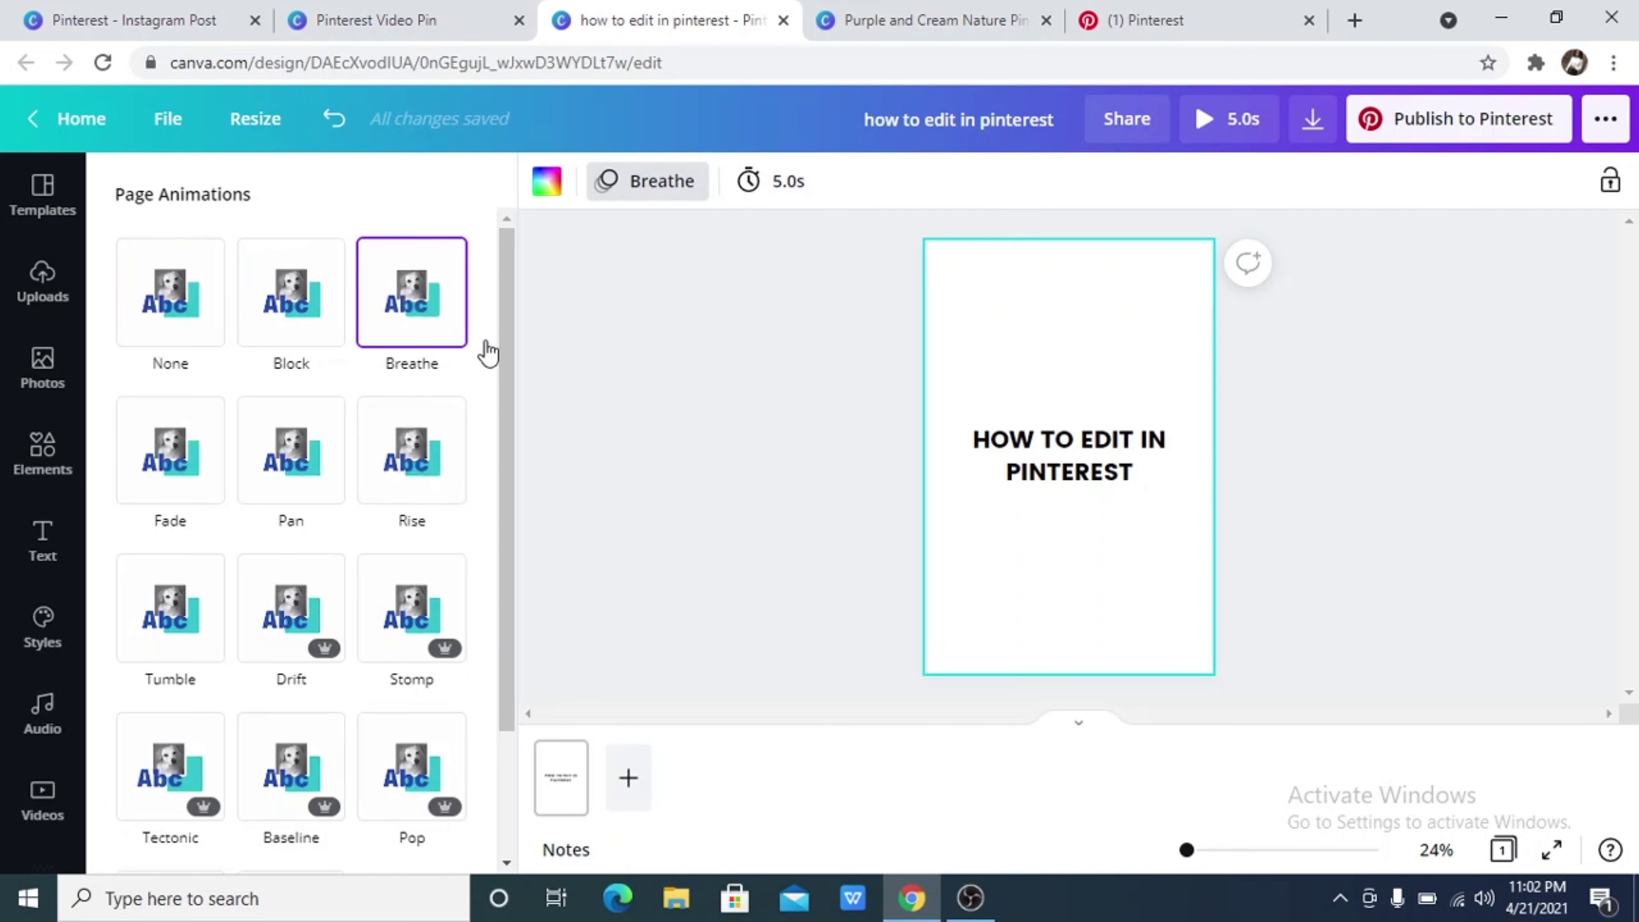
pyautogui.click(669, 403)
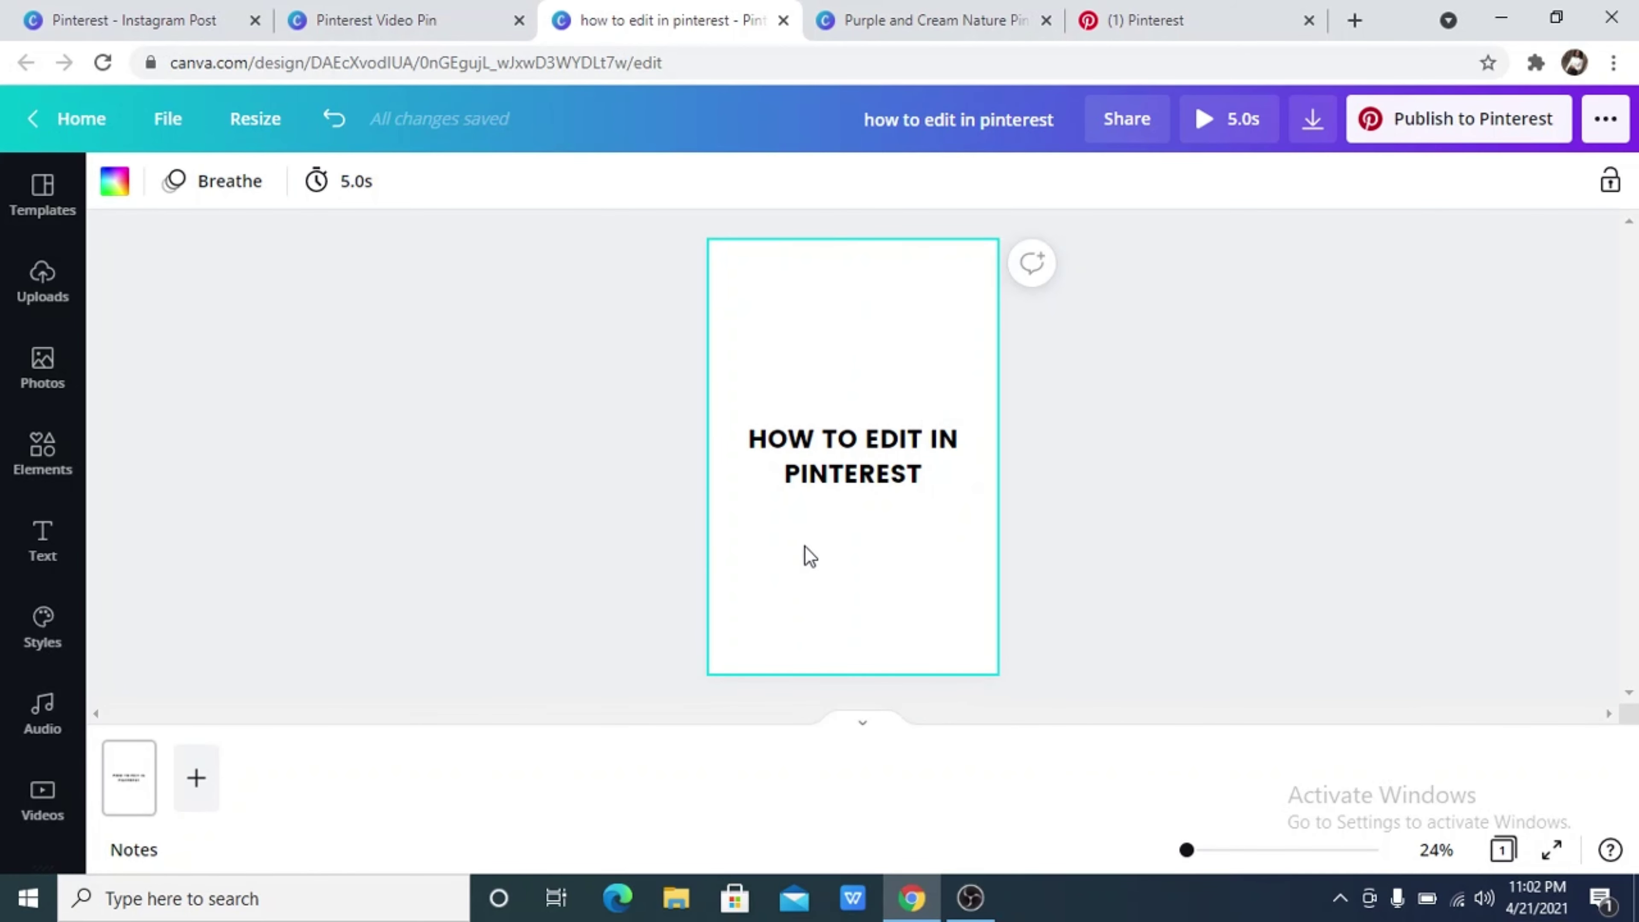
# Step: Add a second page to the pin with a text box reading "START WITH A BLANK PAGE"
pyautogui.click(196, 779)
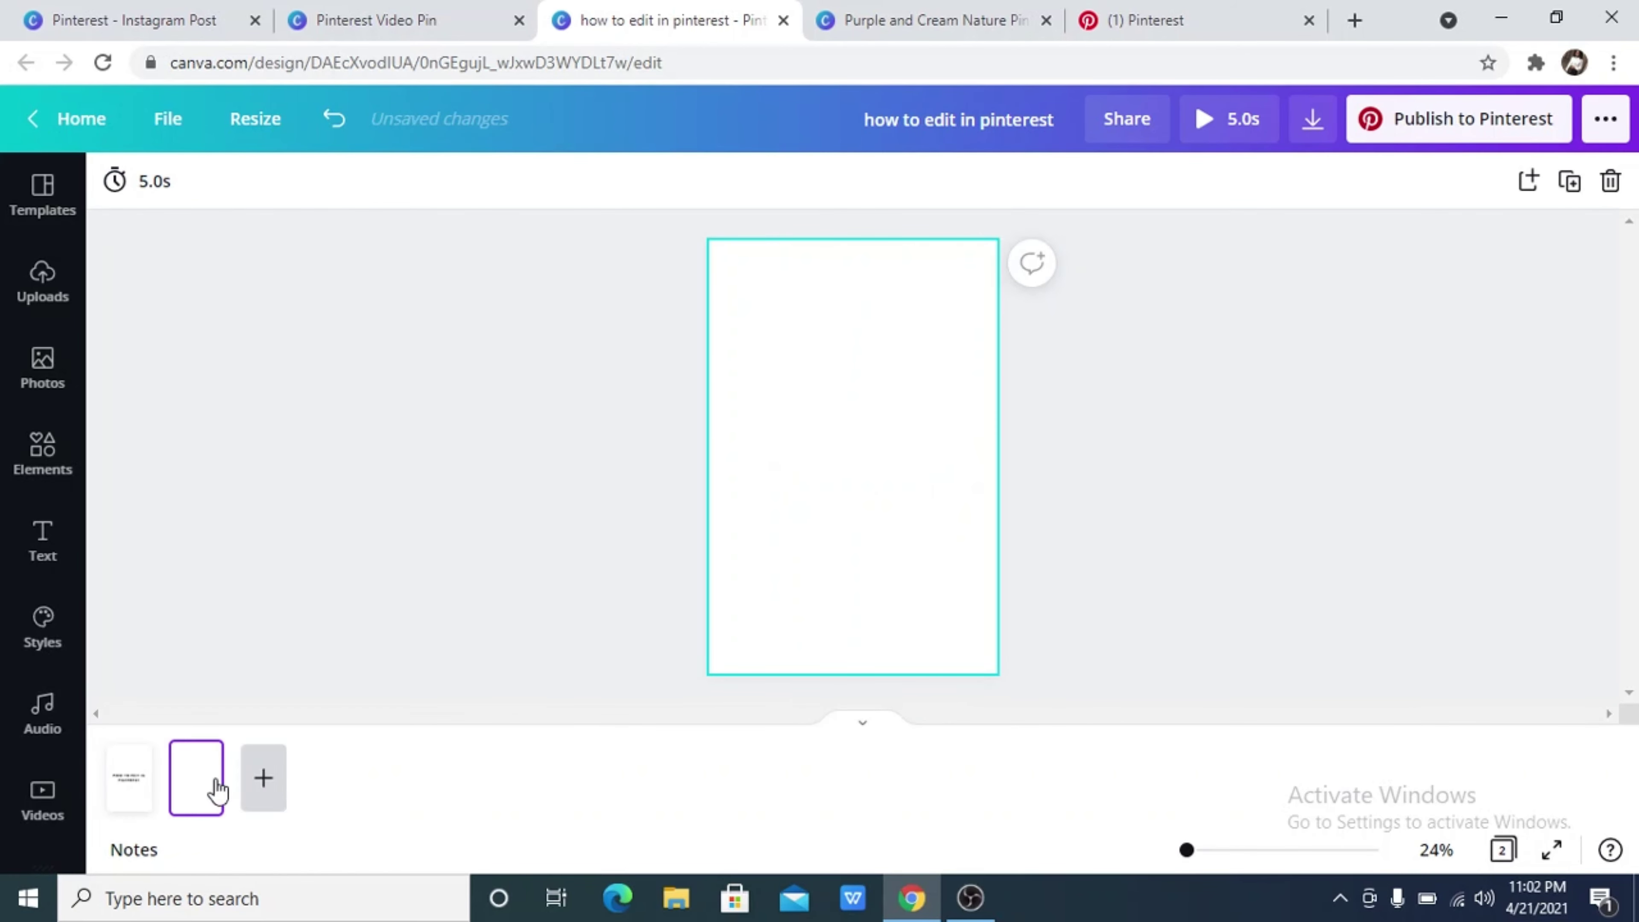
pyautogui.scroll(5, 616, 630)
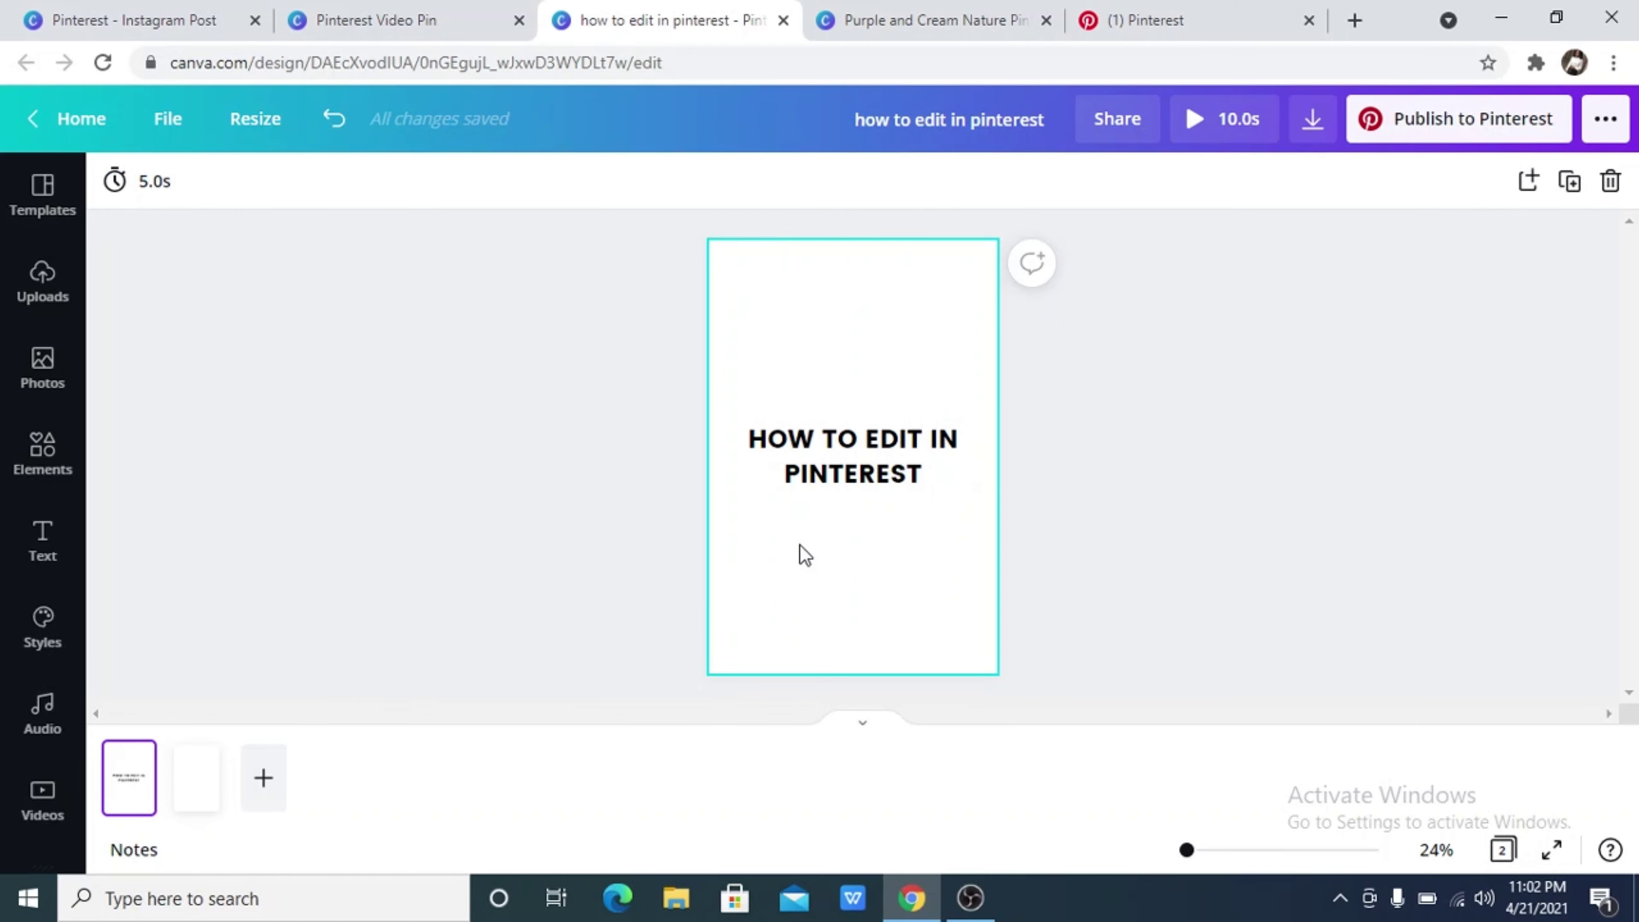
pyautogui.click(819, 468)
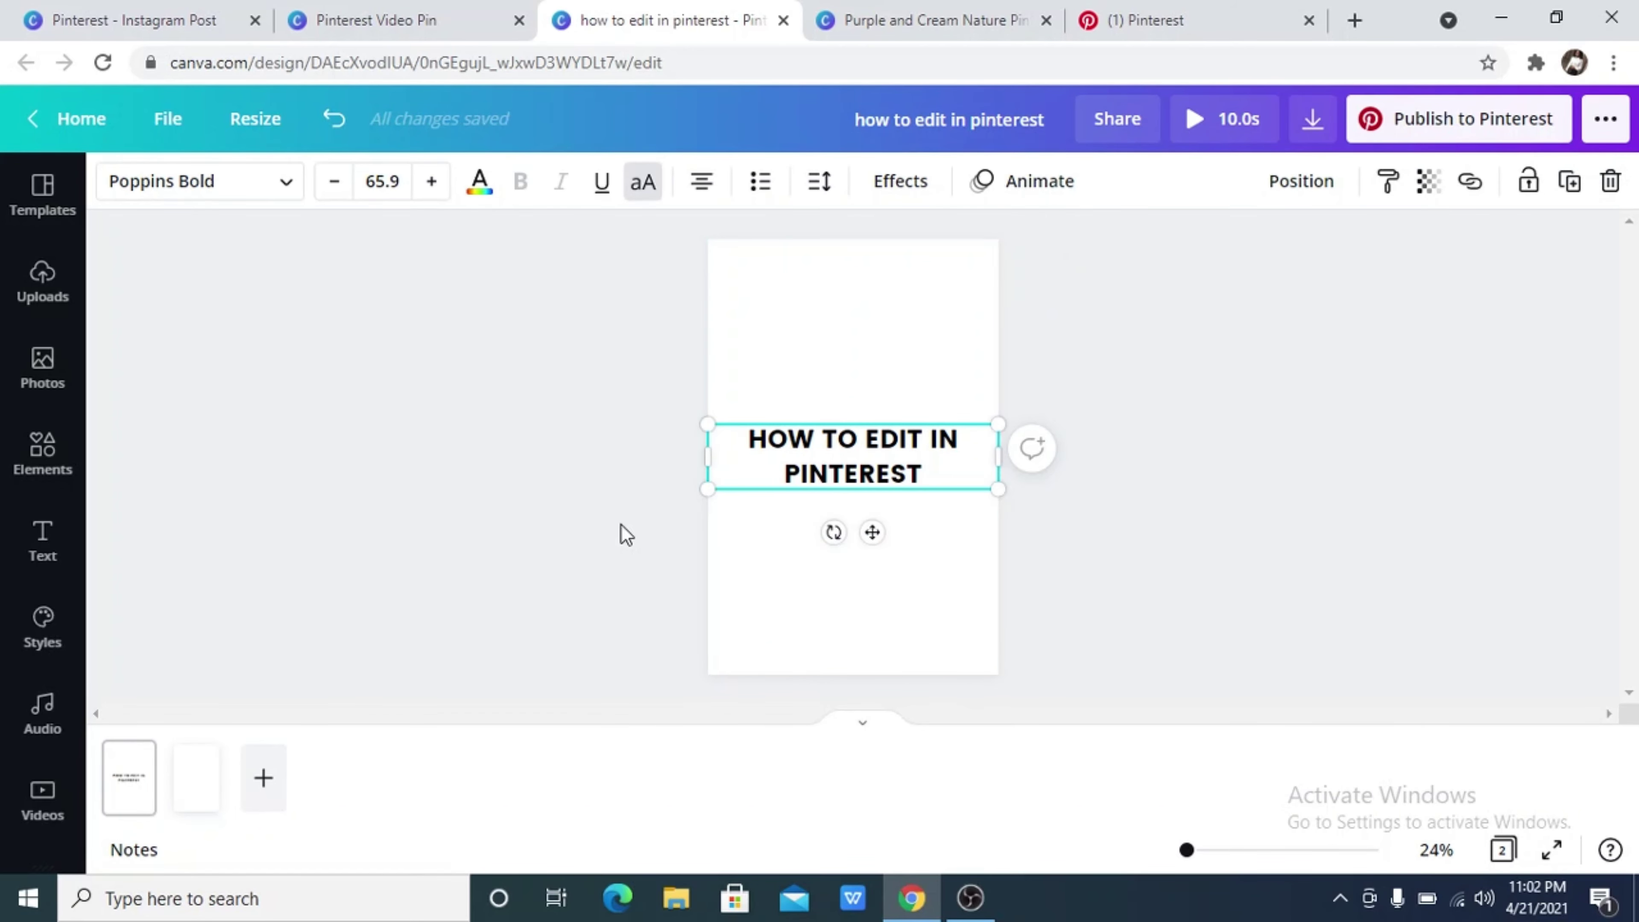
pyautogui.click(217, 798)
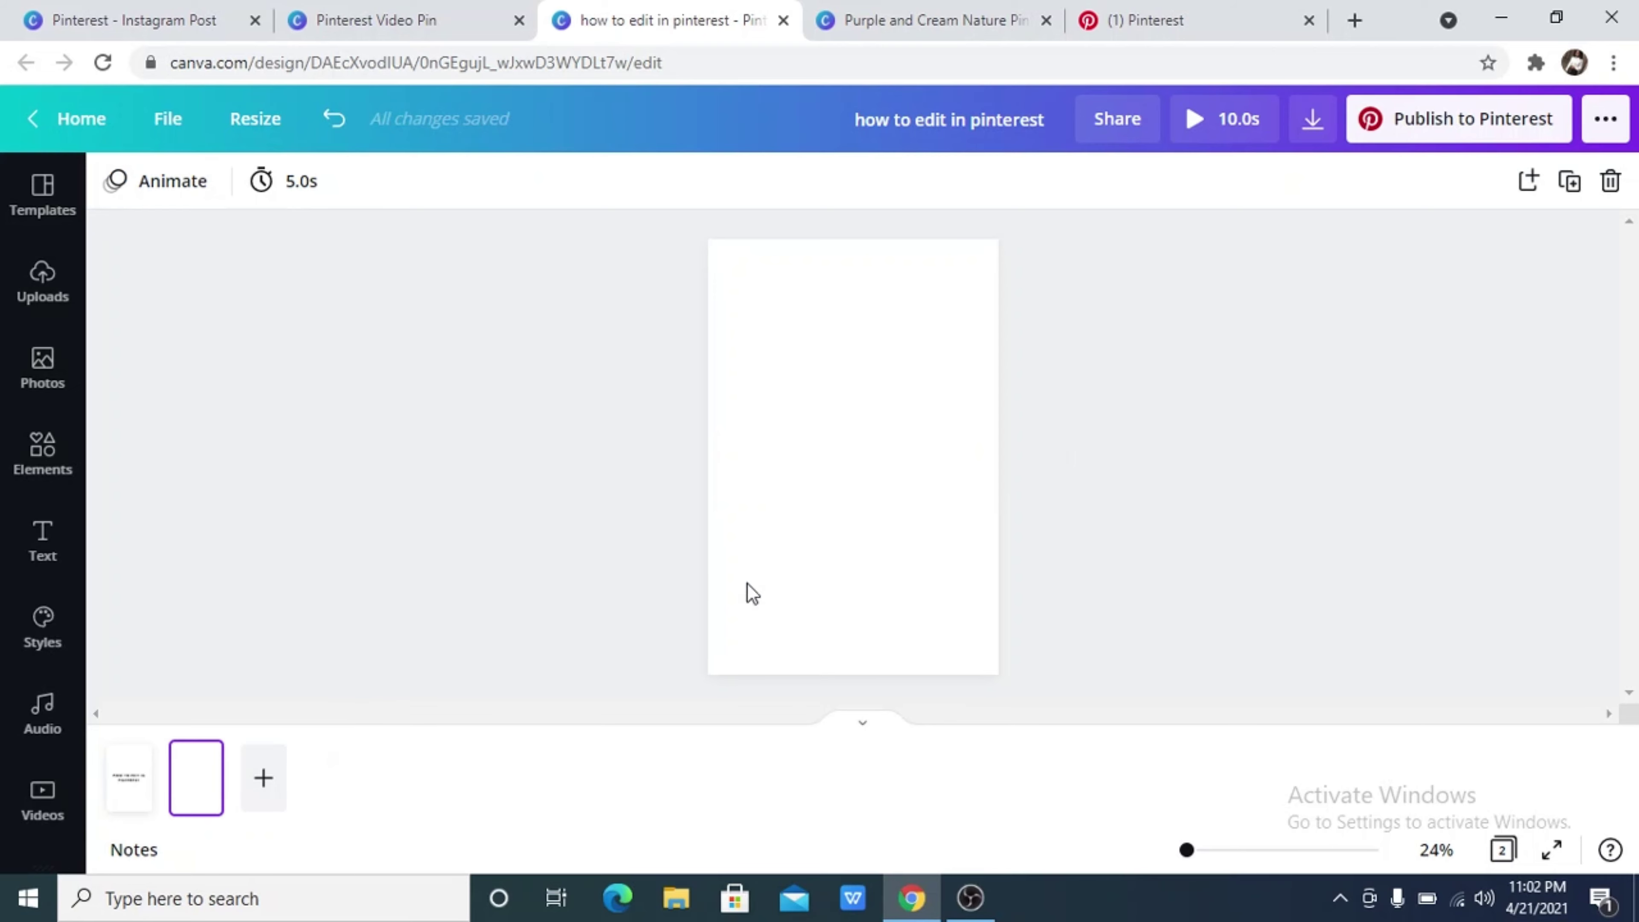
pyautogui.click(796, 557)
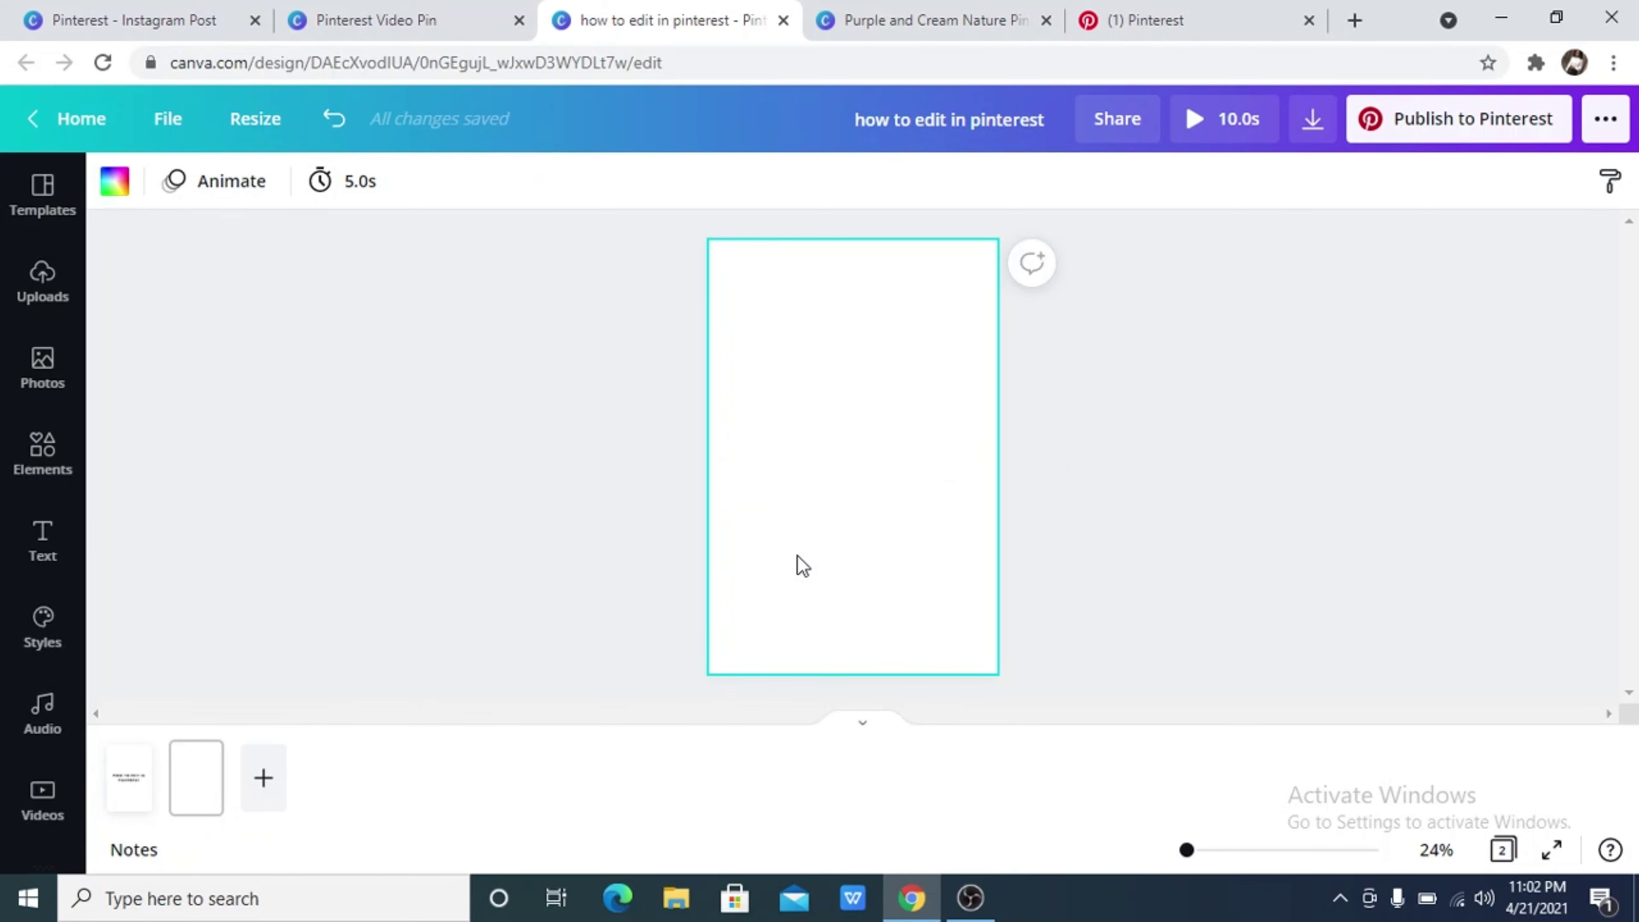
pyautogui.press('t')
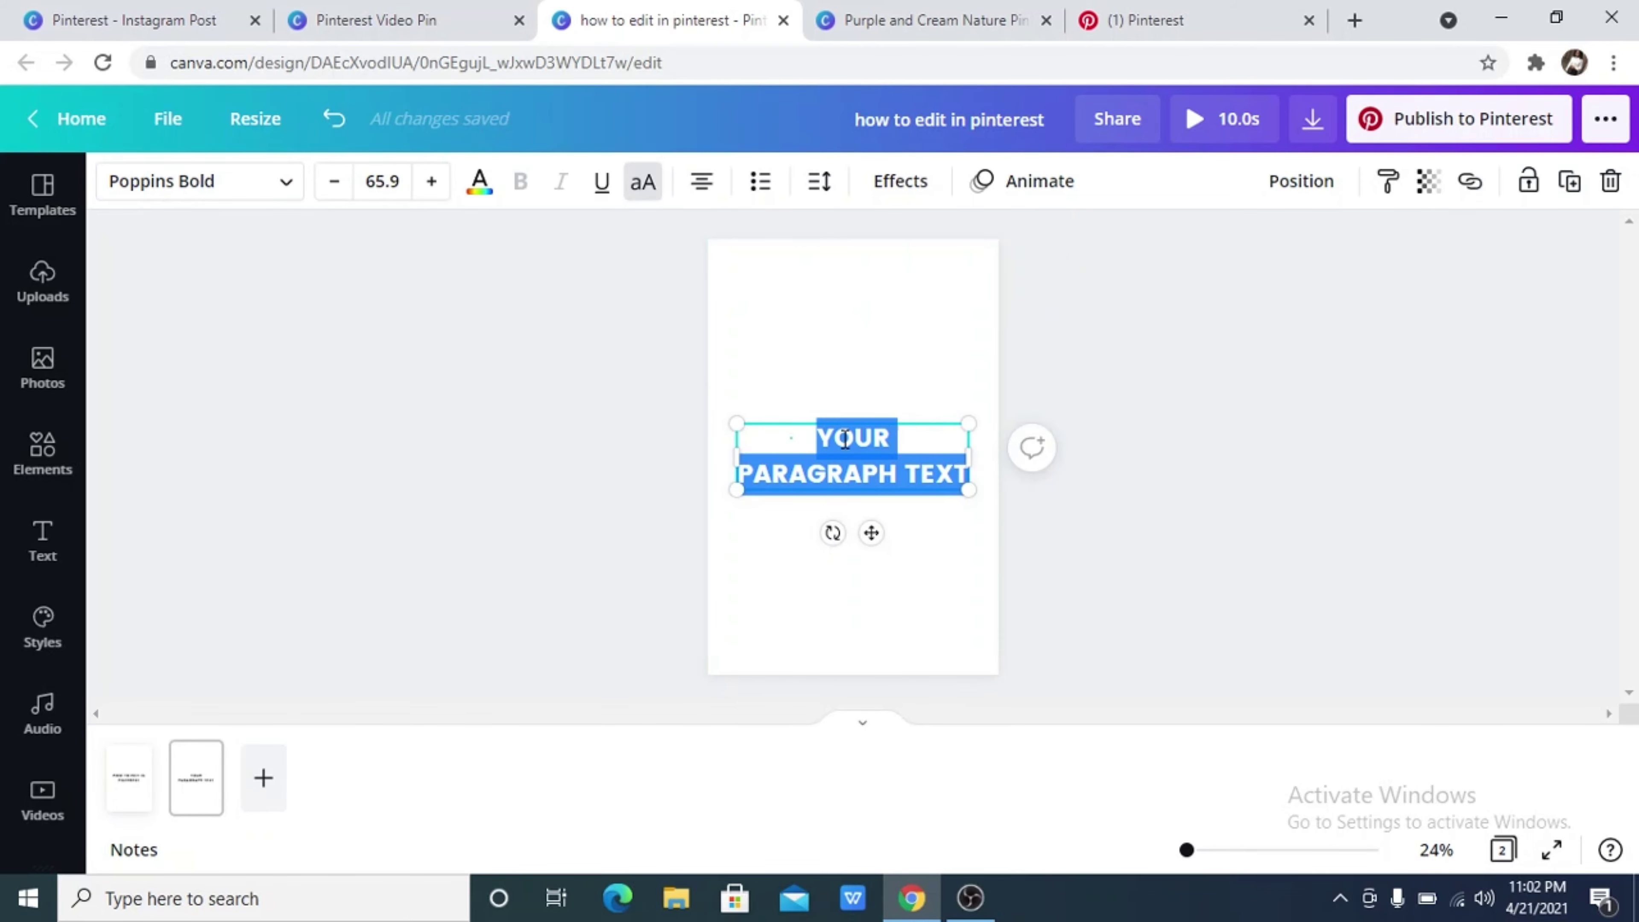
pyautogui.write('START')
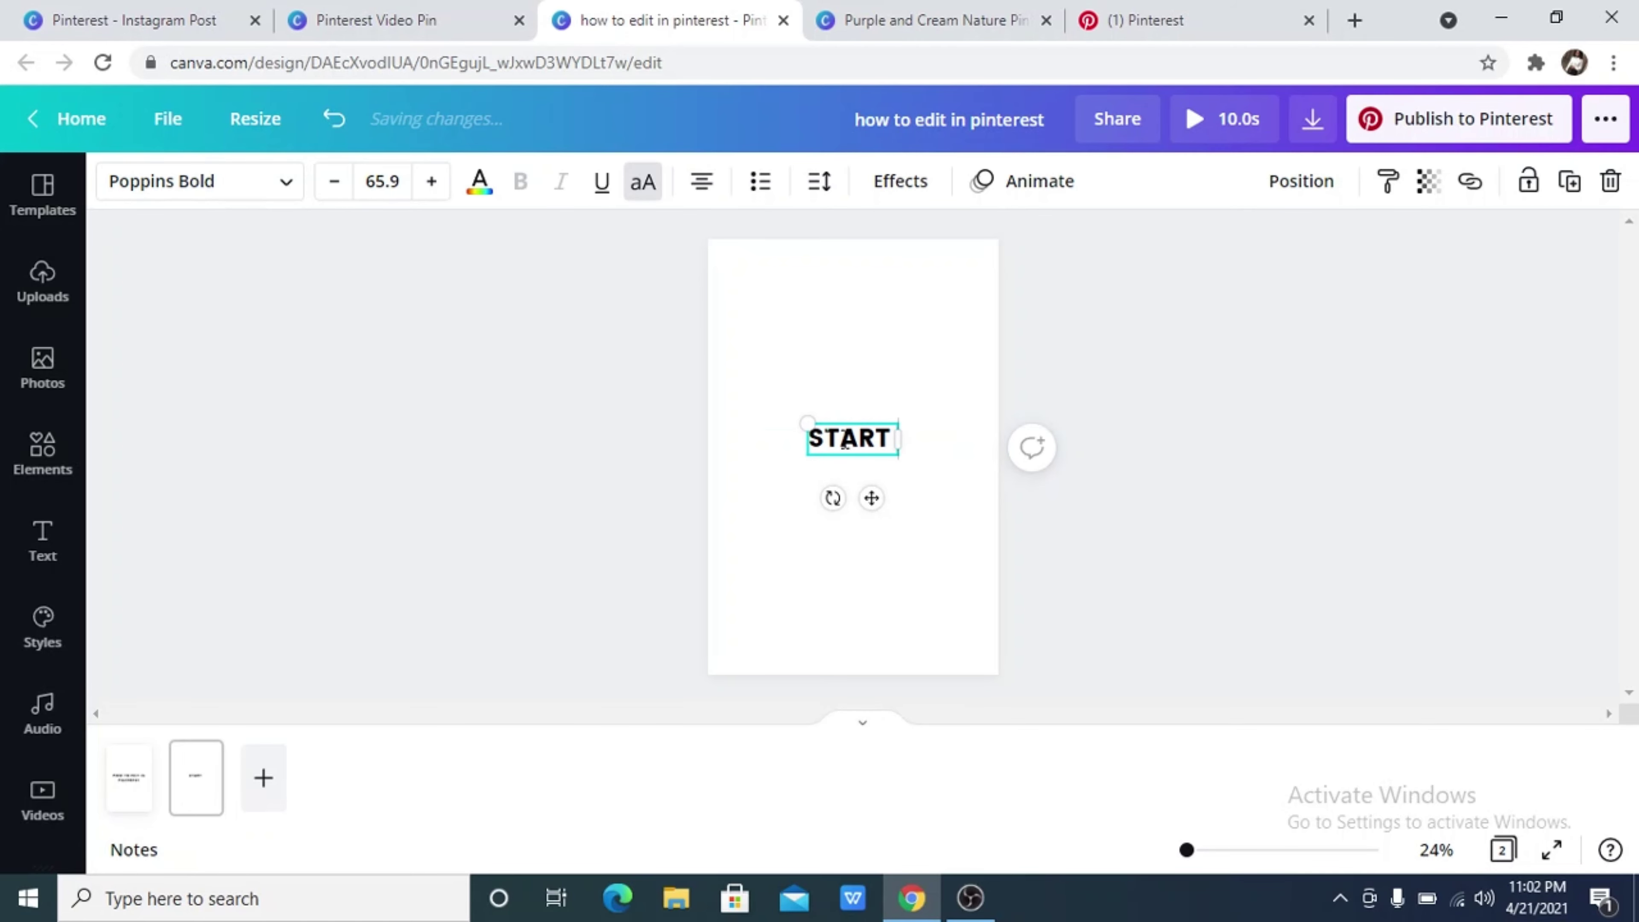
pyautogui.write(' WITH A')
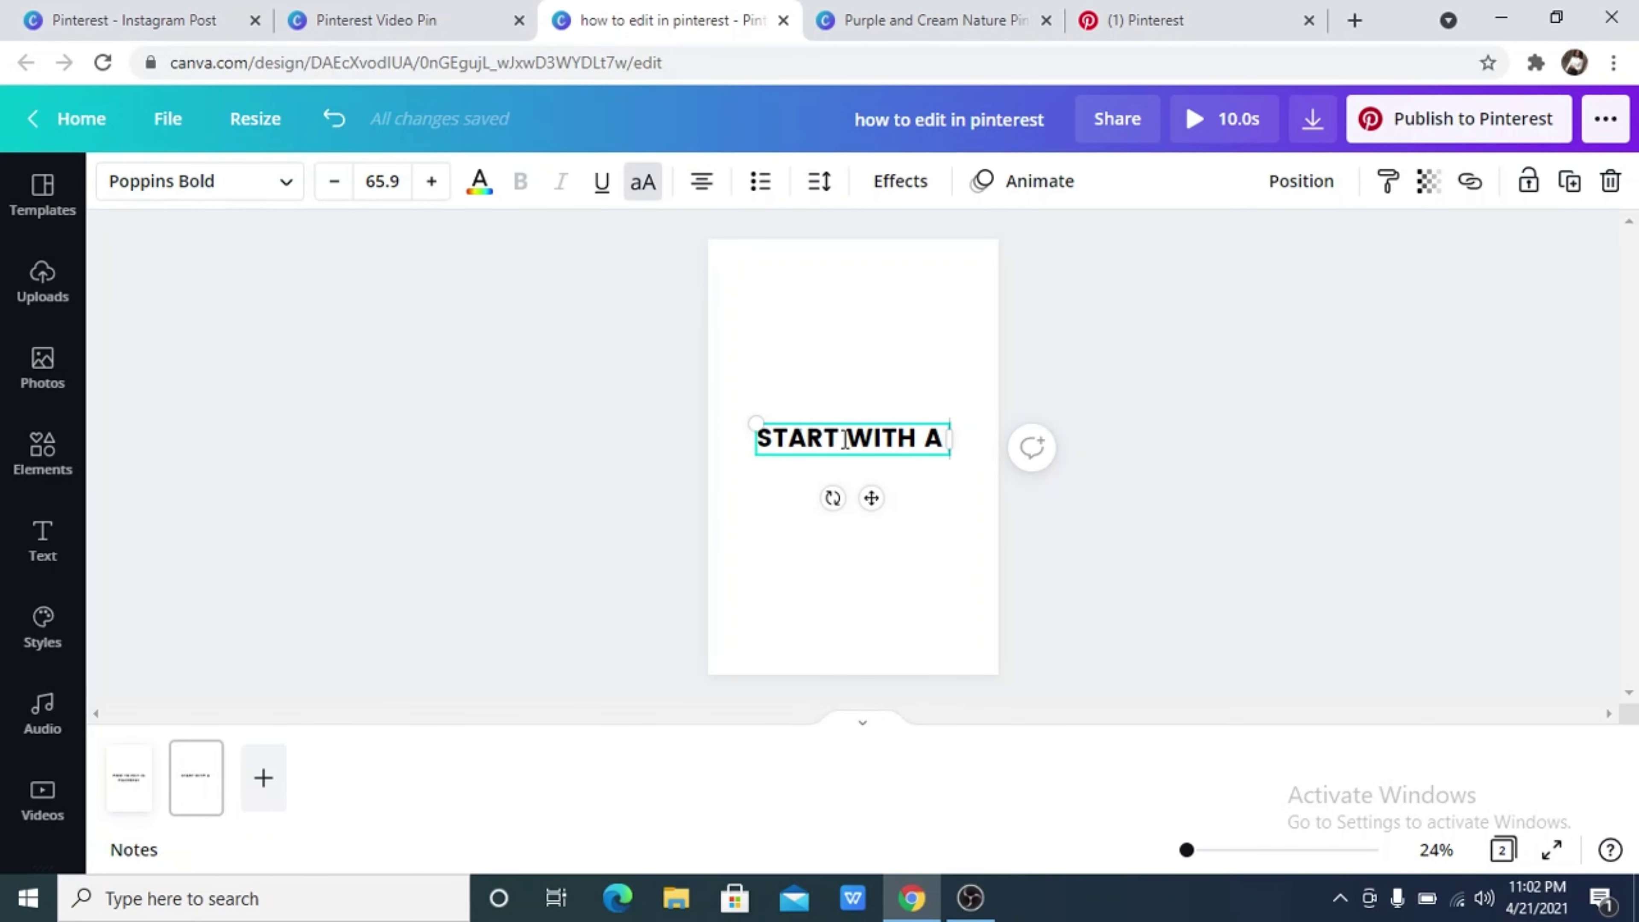
pyautogui.write(' BLANK PAGE')
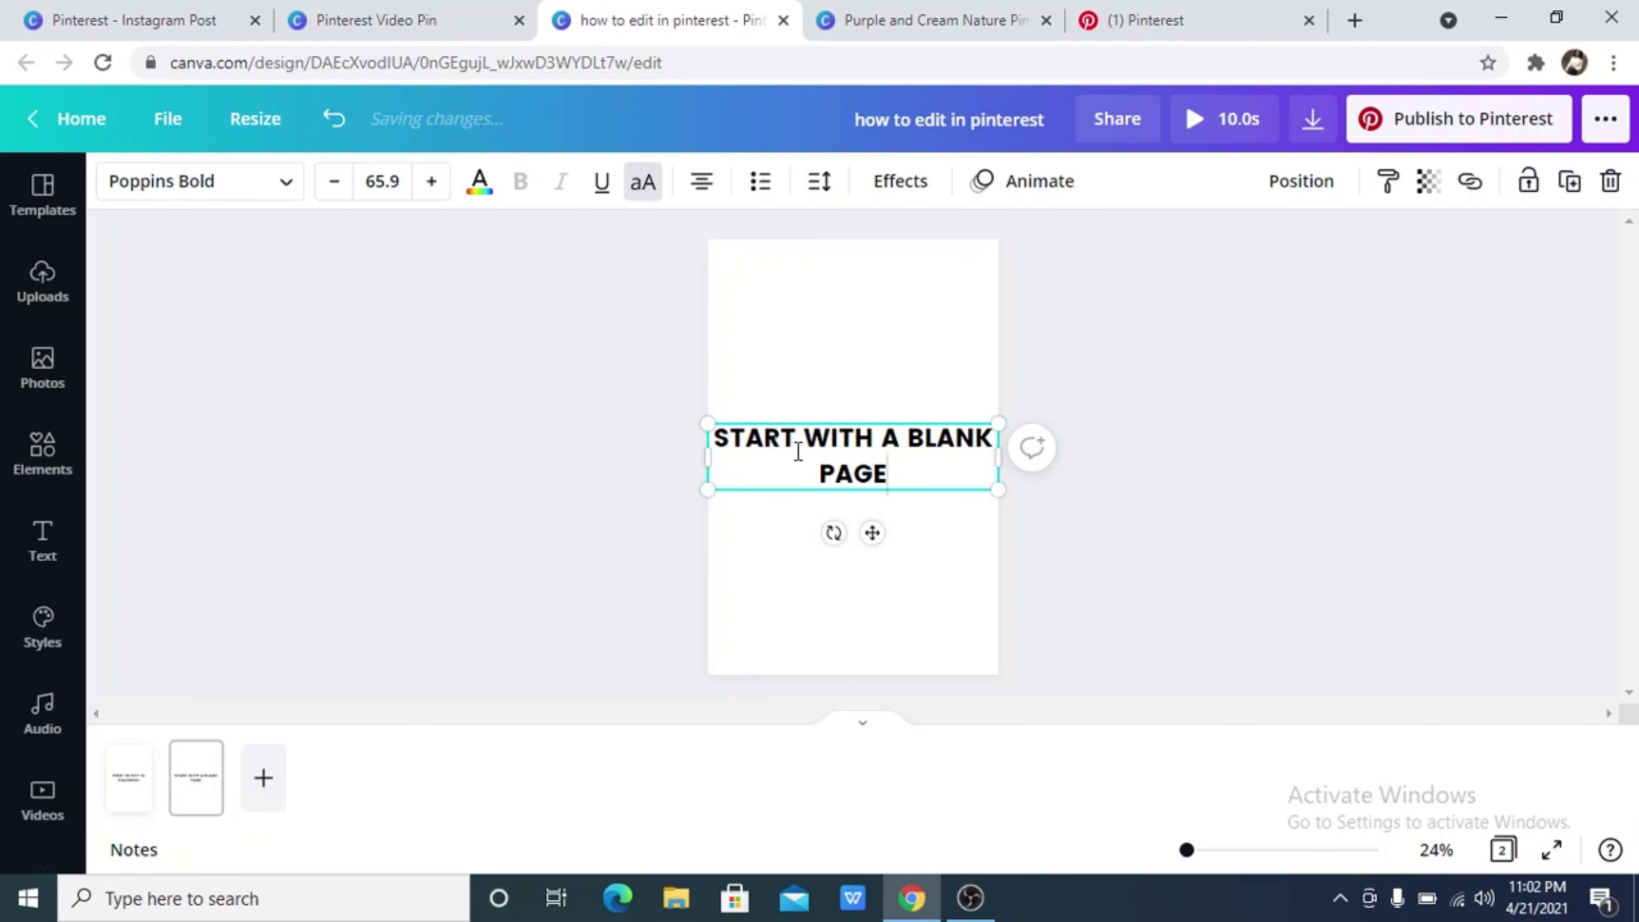
# Step: Narrow the second page's text box so the text wraps as "START WITH A" over "BLANK PAGE", centred on the page
pyautogui.click(837, 347)
pyautogui.click(908, 458)
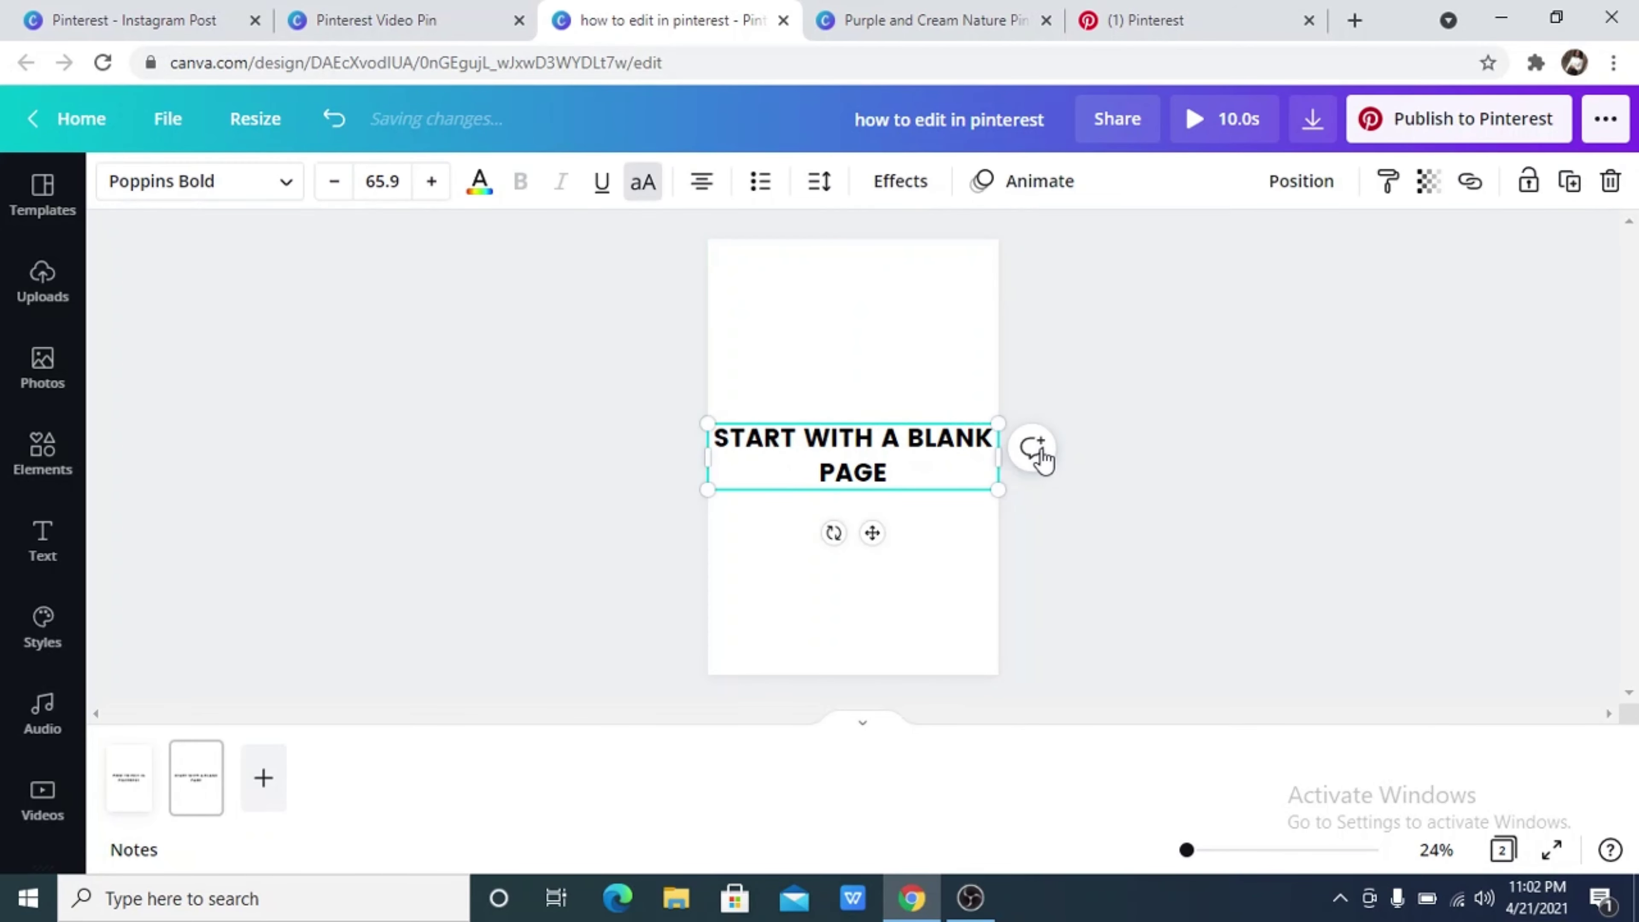
pyautogui.moveTo(999, 457); pyautogui.dragTo(870, 450)
pyautogui.click(868, 373)
pyautogui.click(865, 374)
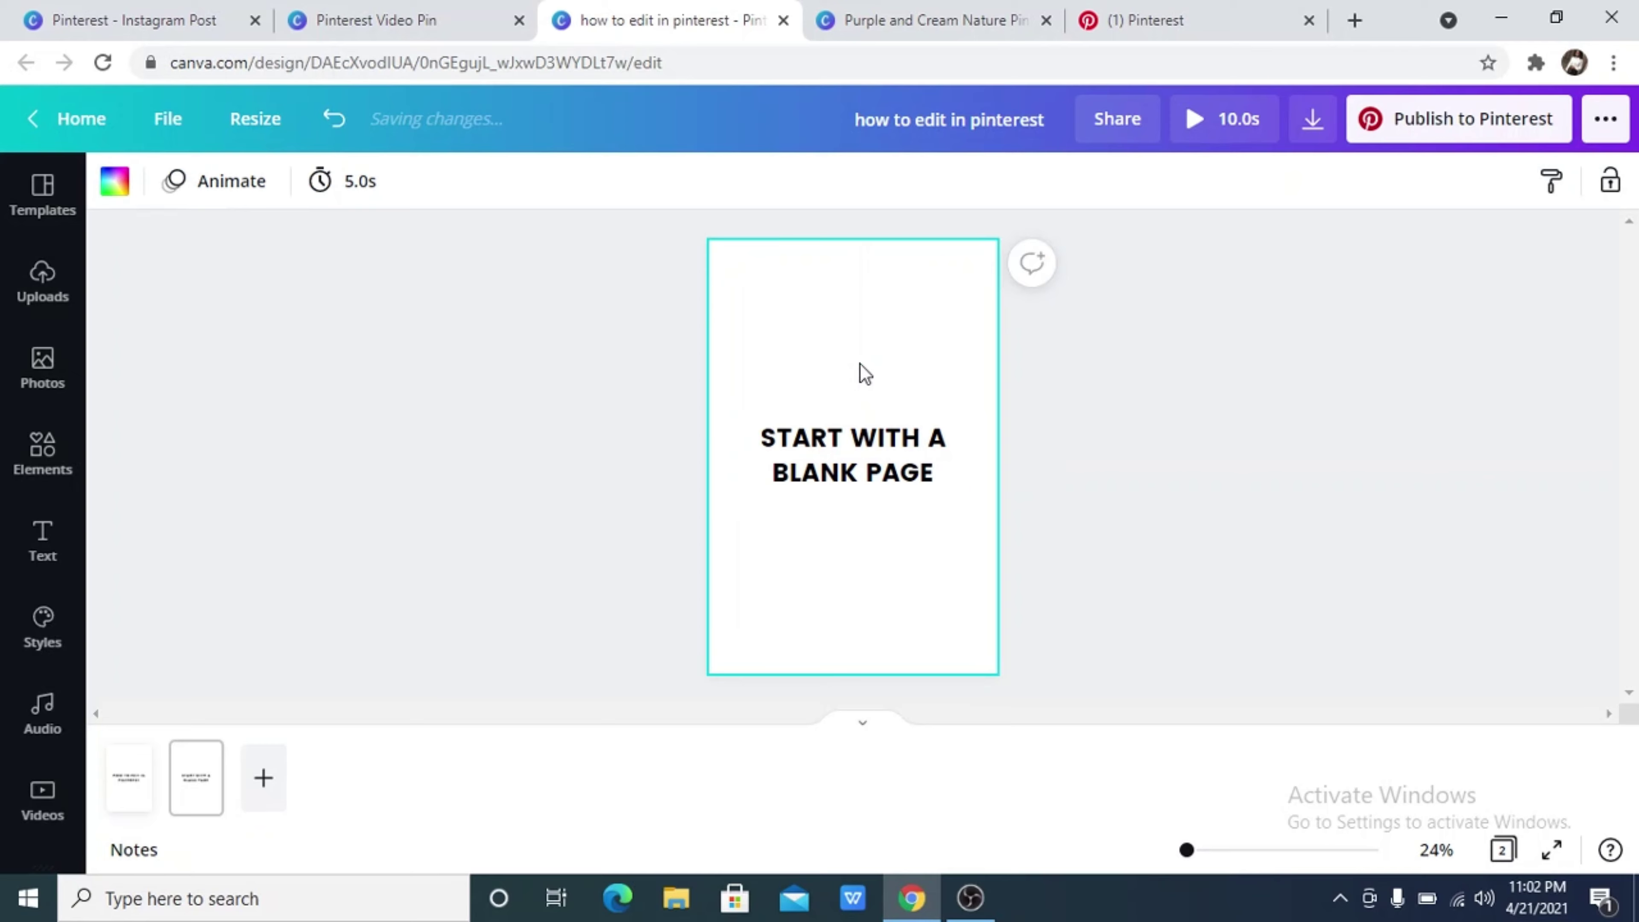
# Step: Apply the Fade page animation to the second page
pyautogui.click(223, 192)
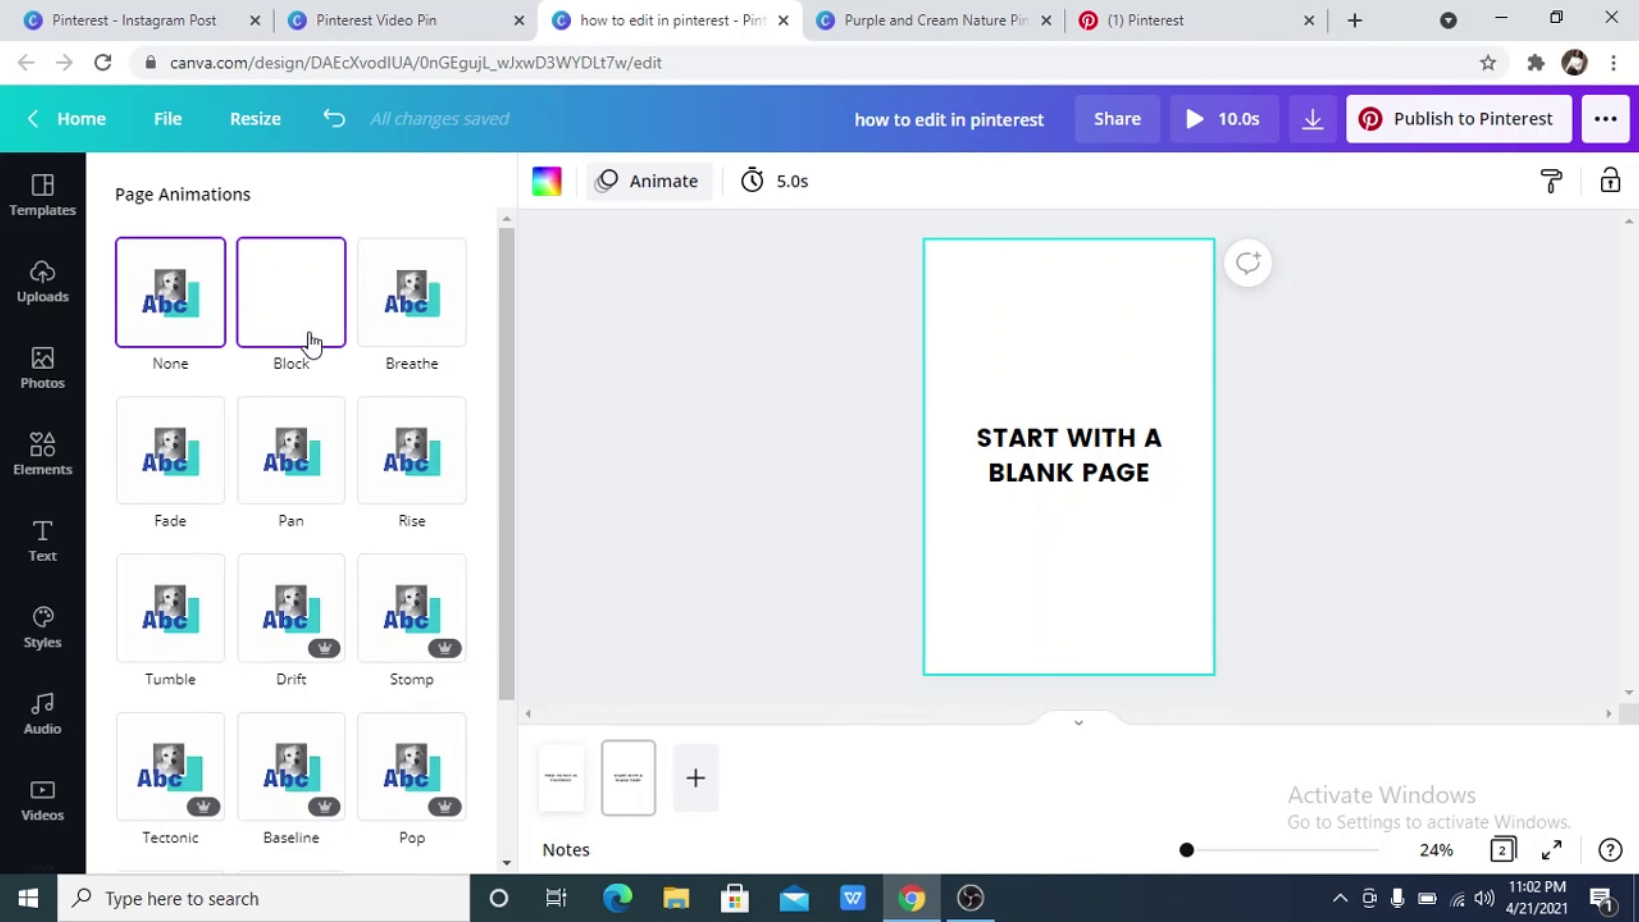
pyautogui.click(193, 485)
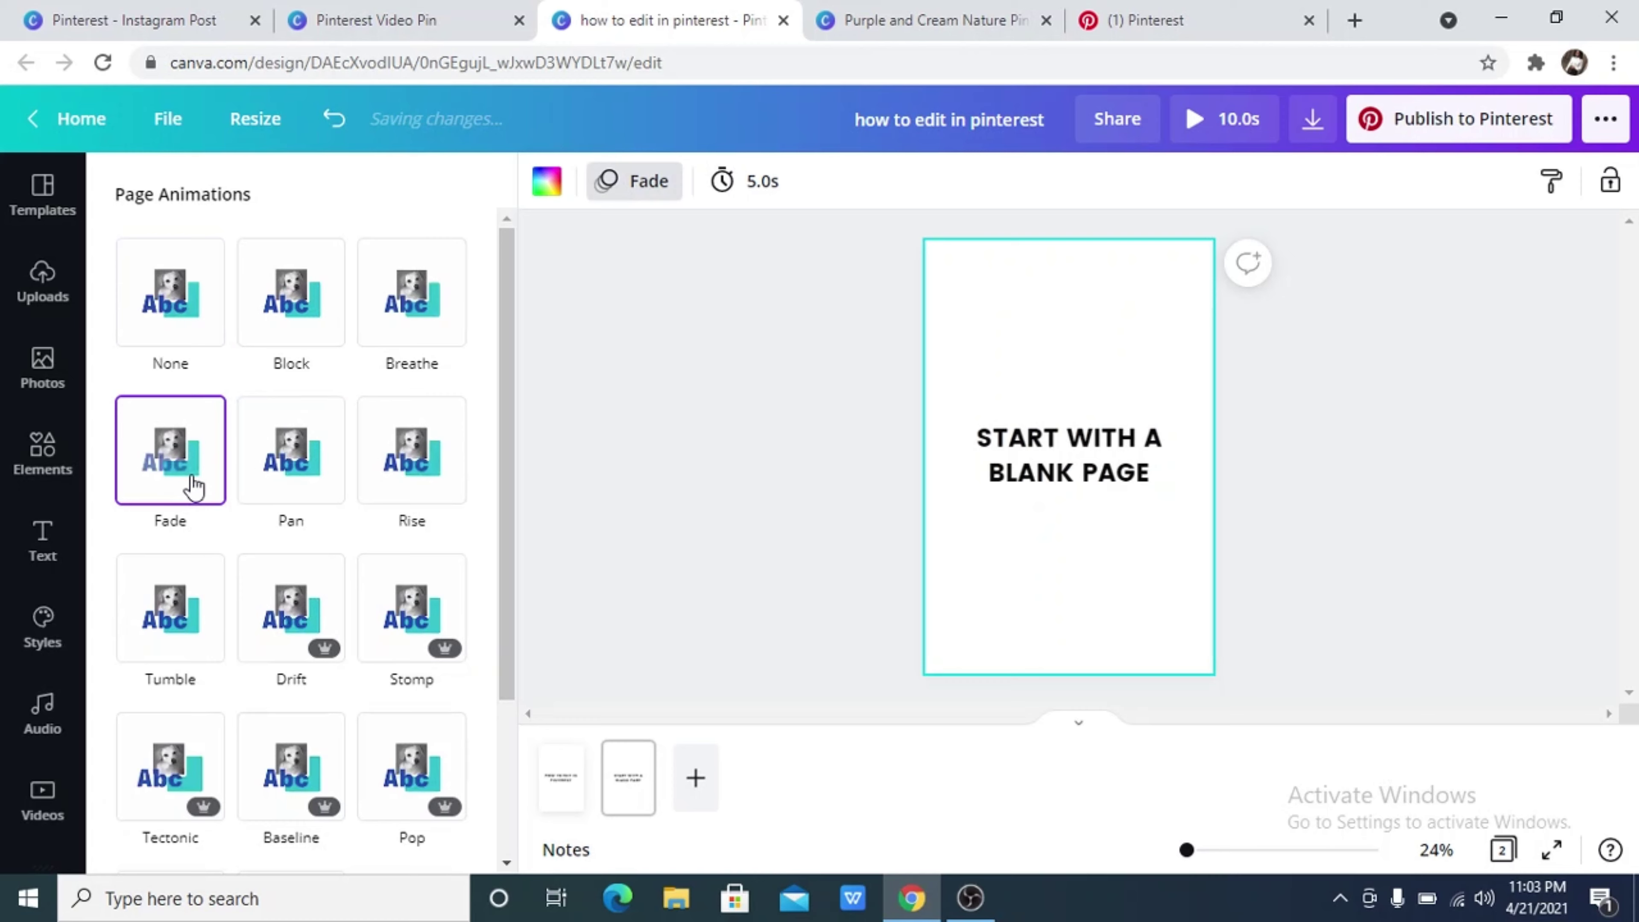
pyautogui.click(566, 383)
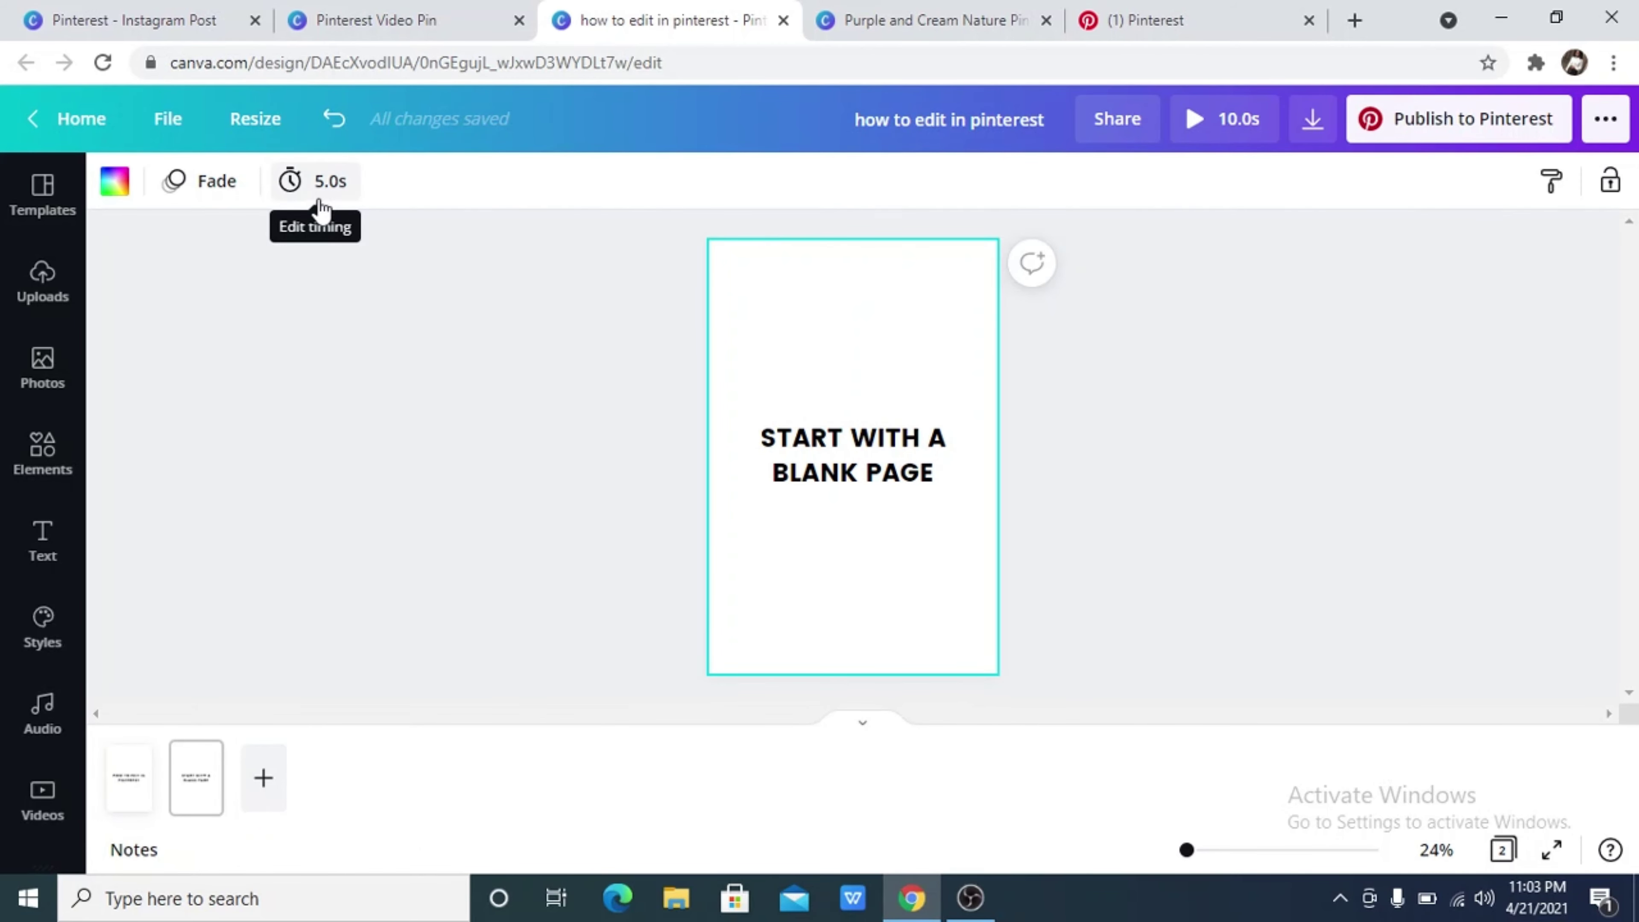
# Step: Play a preview of the two-page animated pin and close it
pyautogui.click(403, 355)
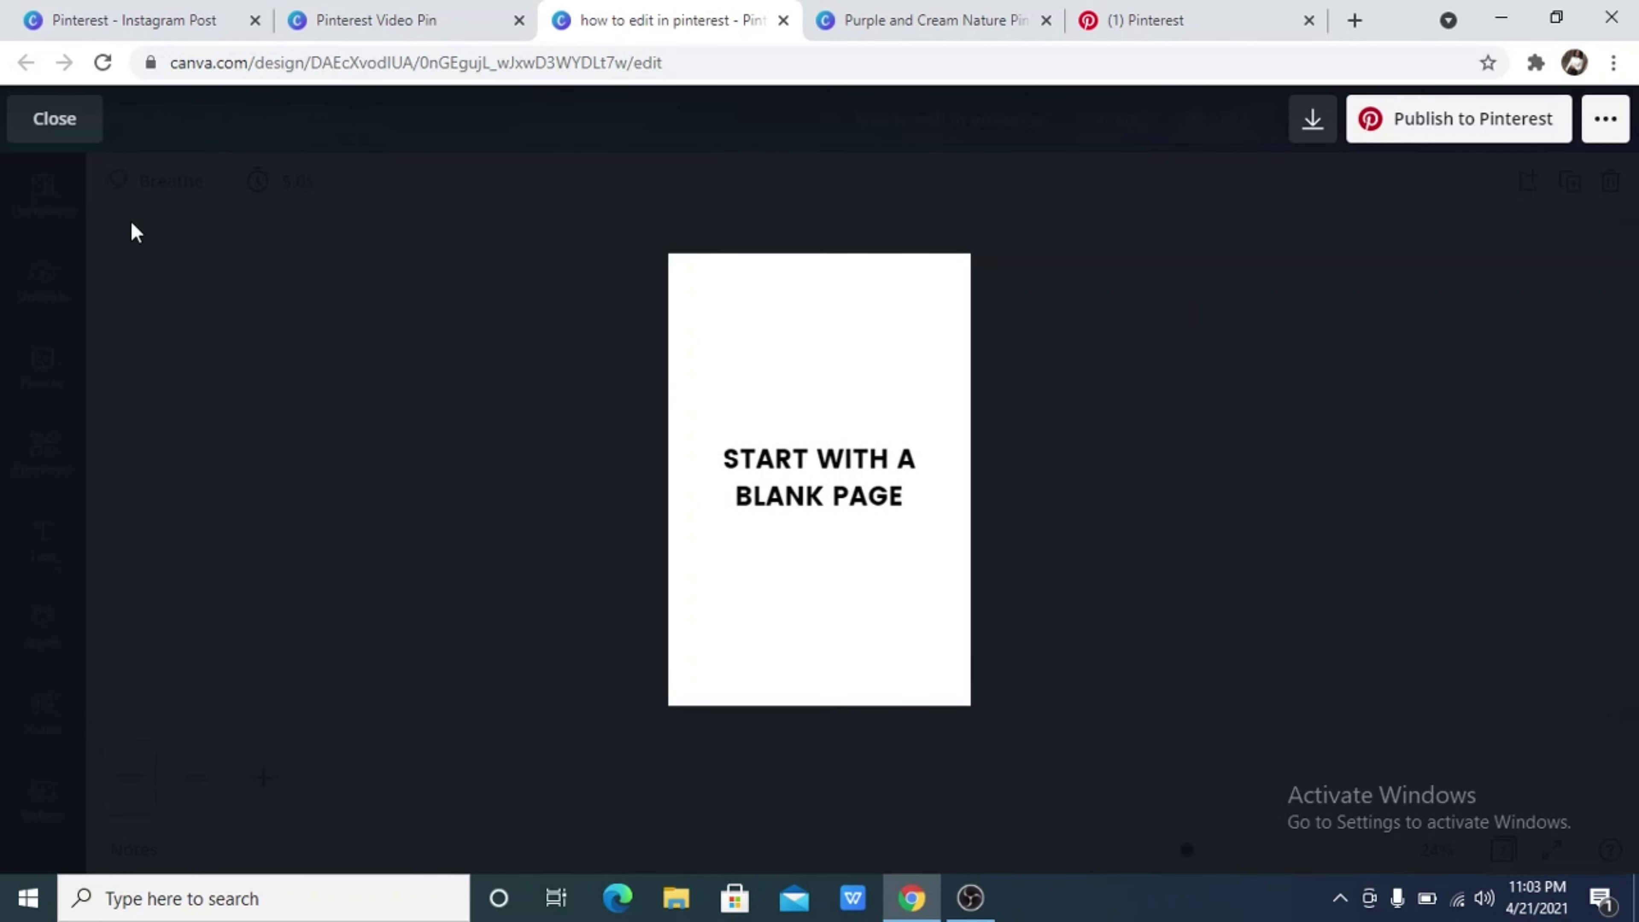
pyautogui.click(54, 119)
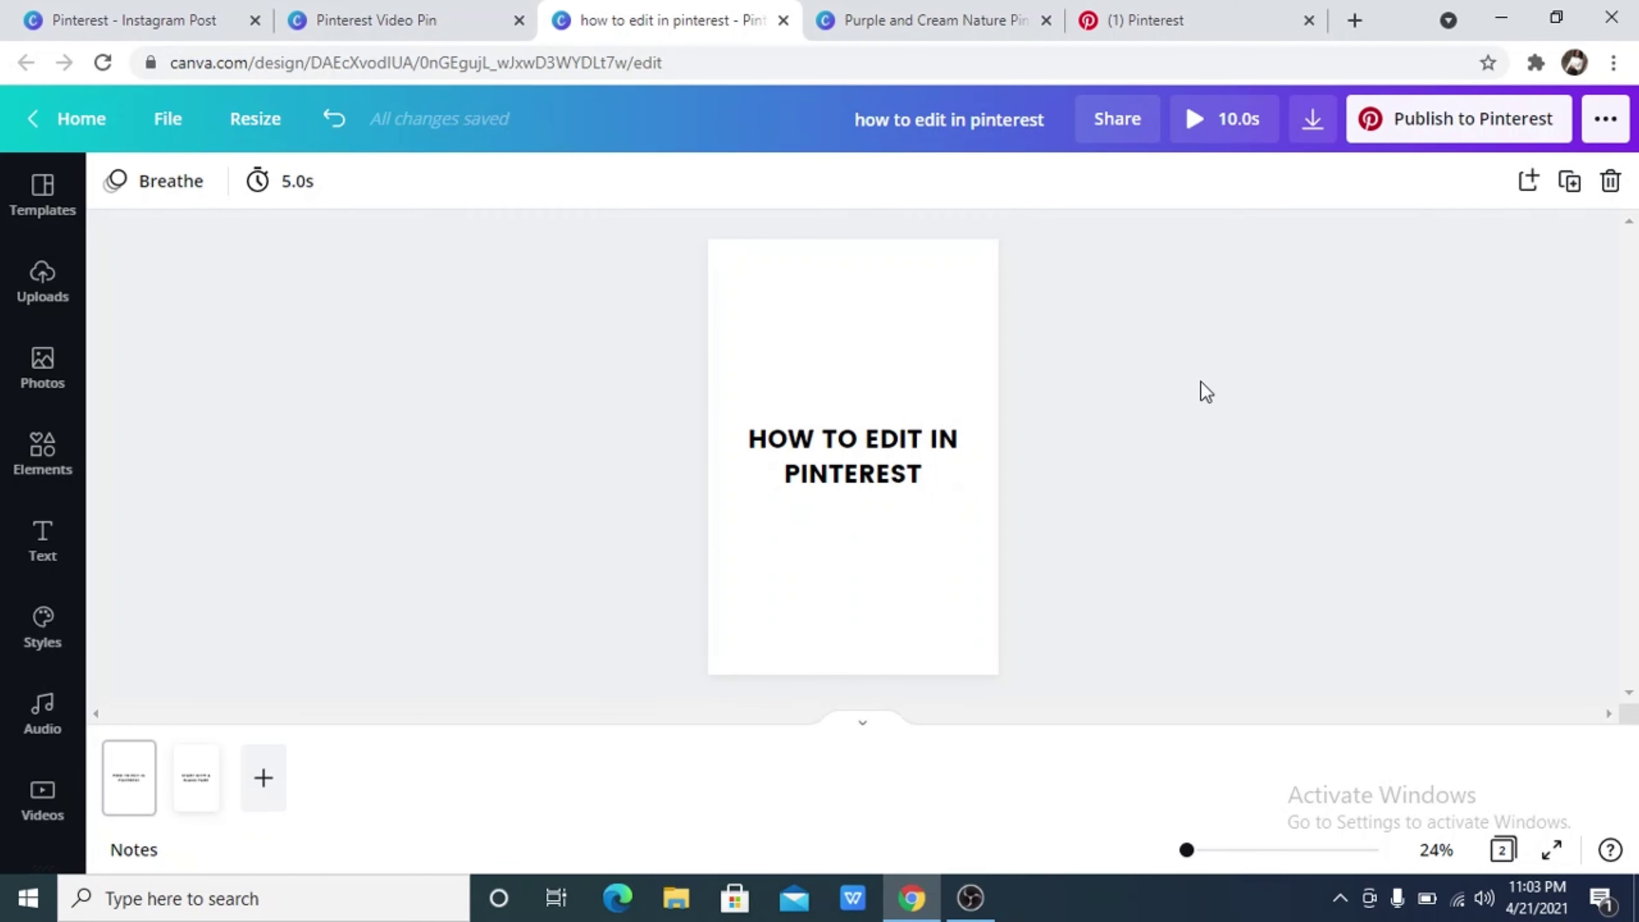
# Step: Switch to Pinterest and look over the published video pin again
pyautogui.click(1217, 12)
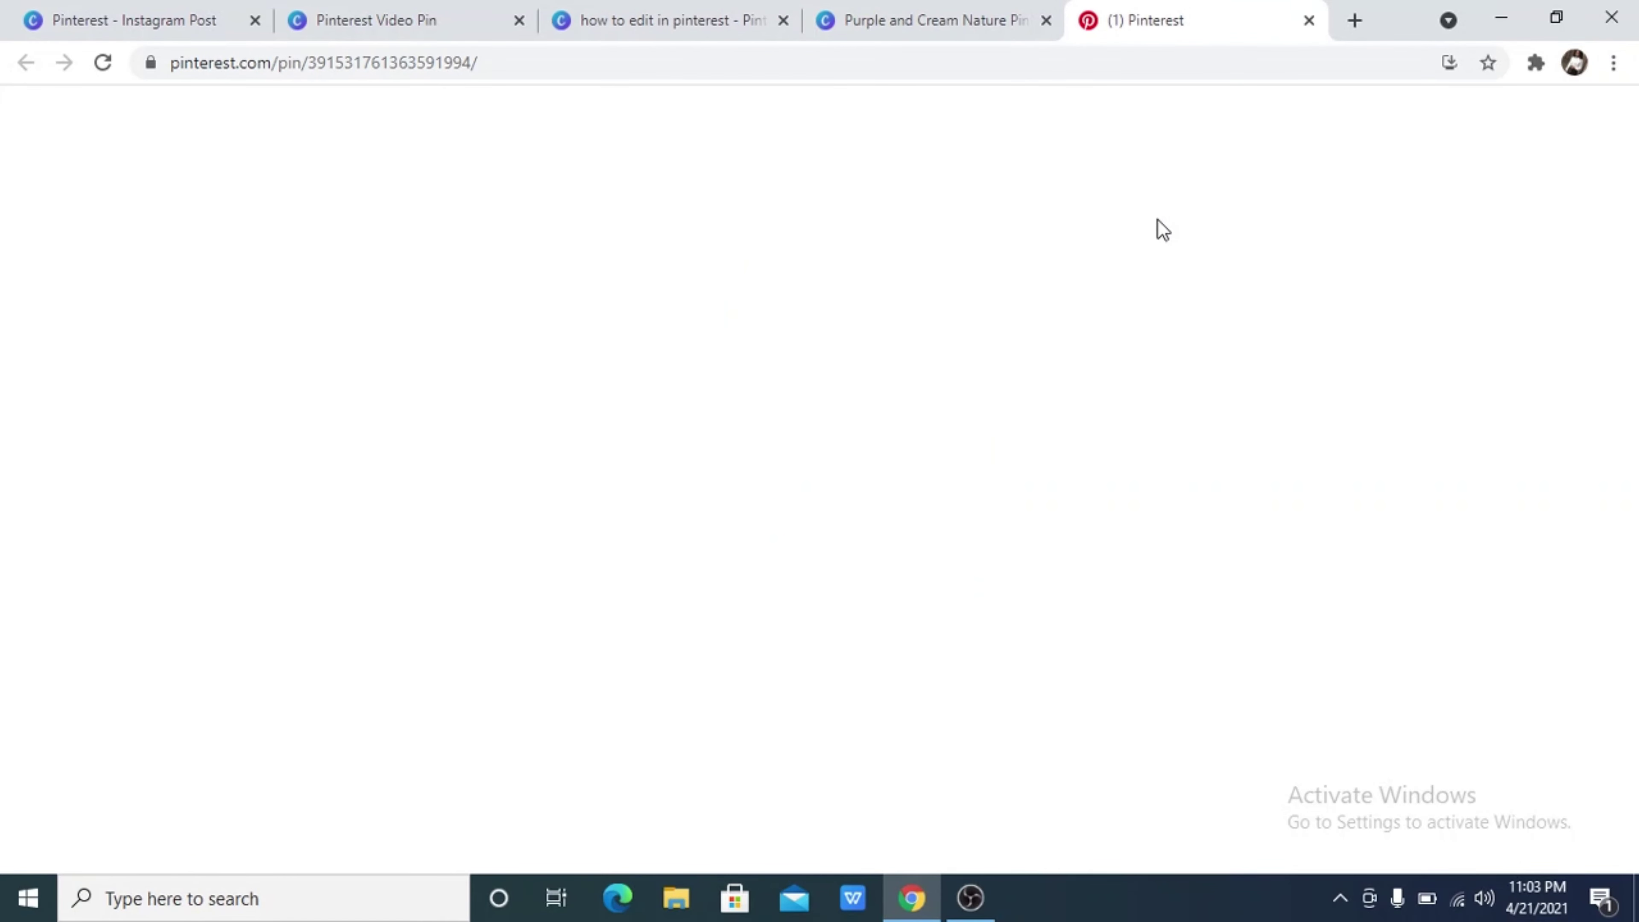
pyautogui.scroll(-1, 1021, 380)
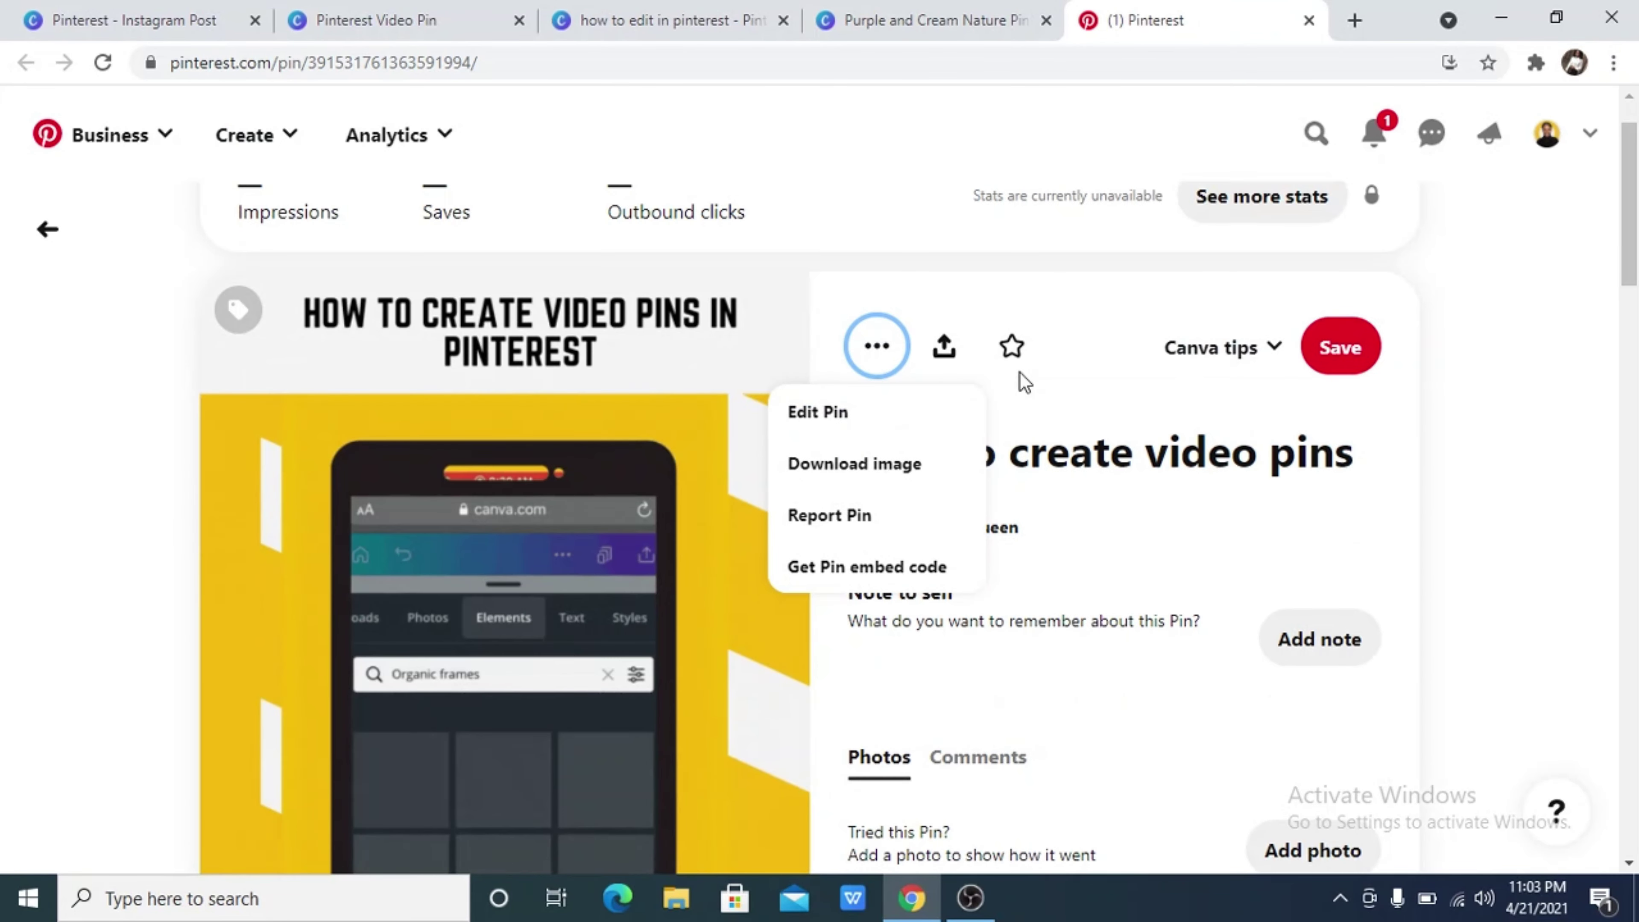